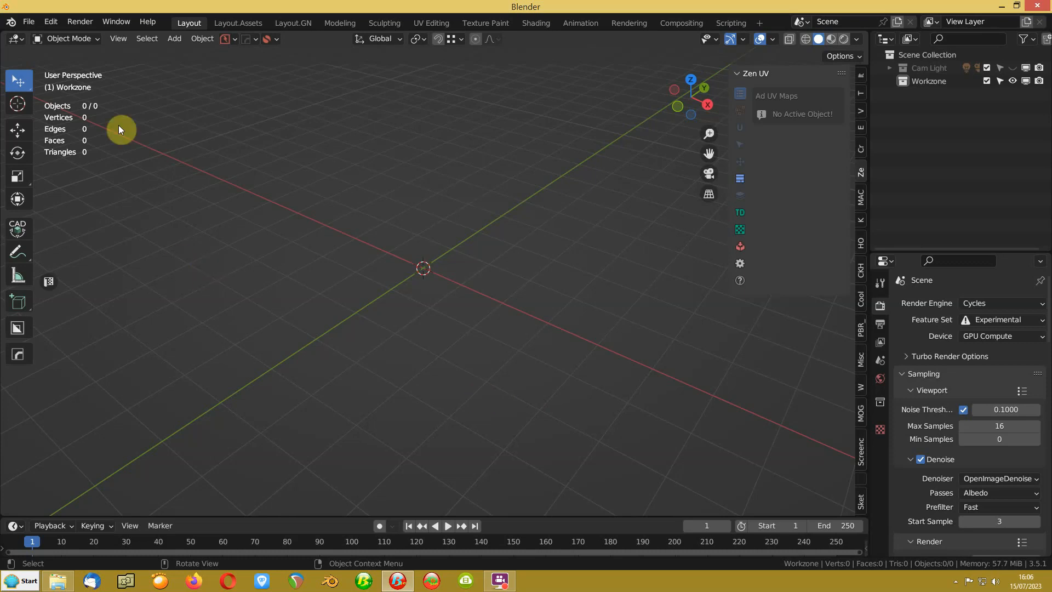
Step: Import behringer-vector-logo.svg from the Blender_Resources Meshes folder and select all of its curves
left_click(26, 26)
mouse_move(57, 180)
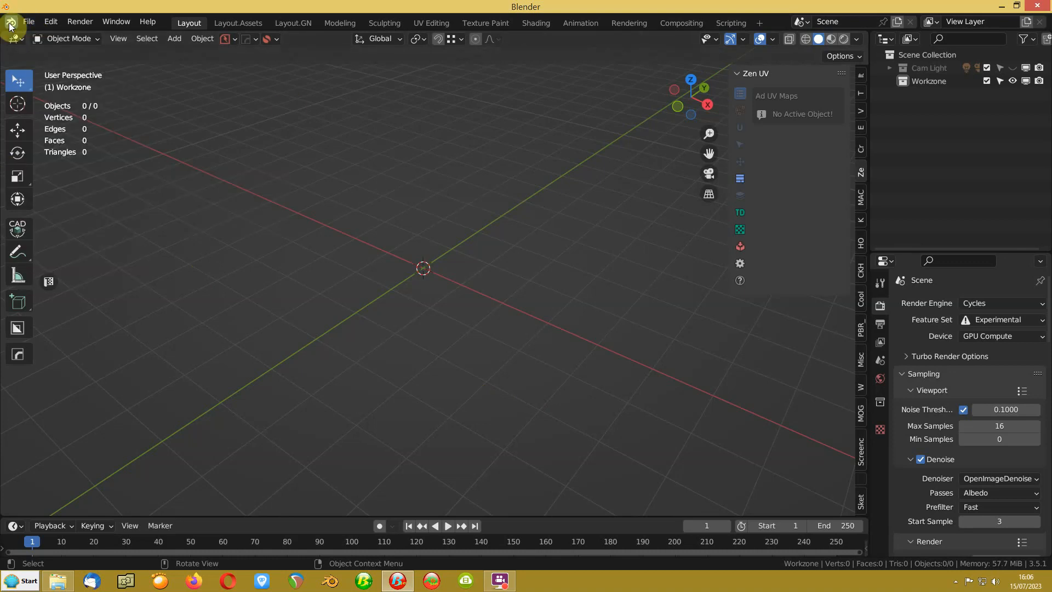
left_click(30, 22)
mouse_move(45, 198)
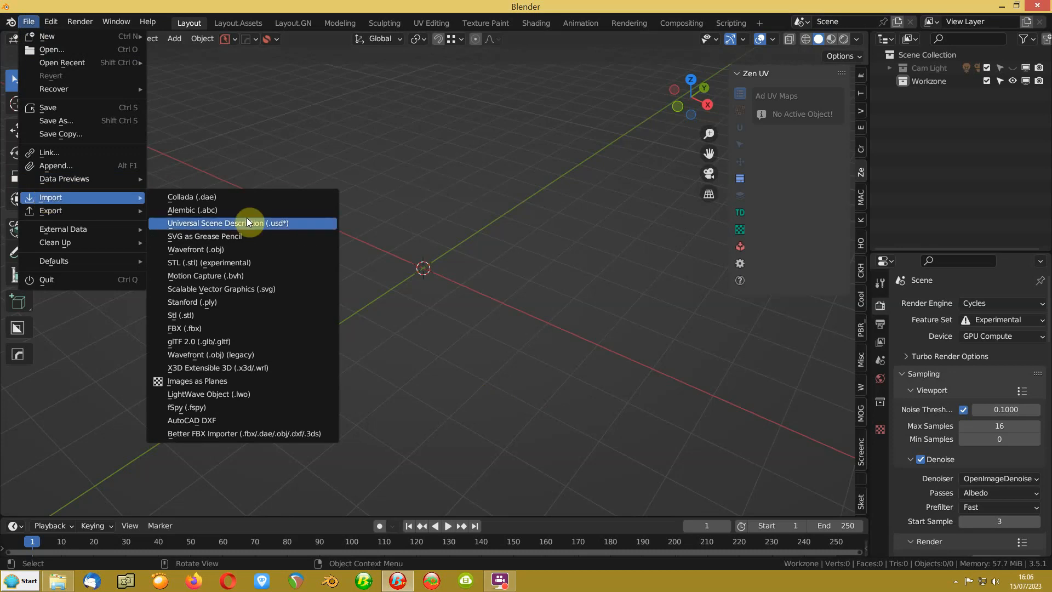
left_click(231, 287)
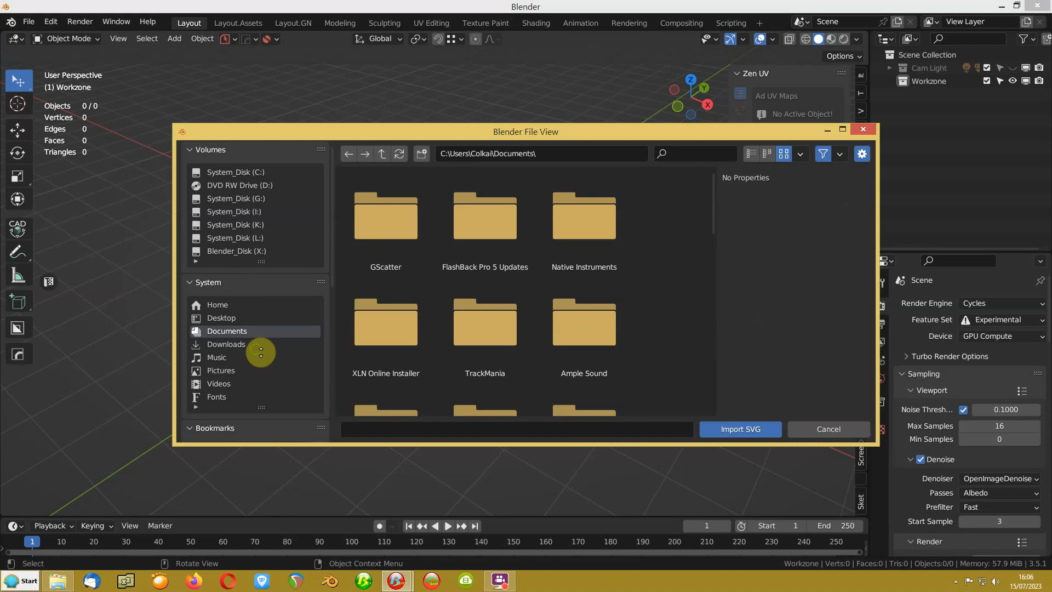
middle_click_drag(263, 348, 274, 168)
left_click(219, 296)
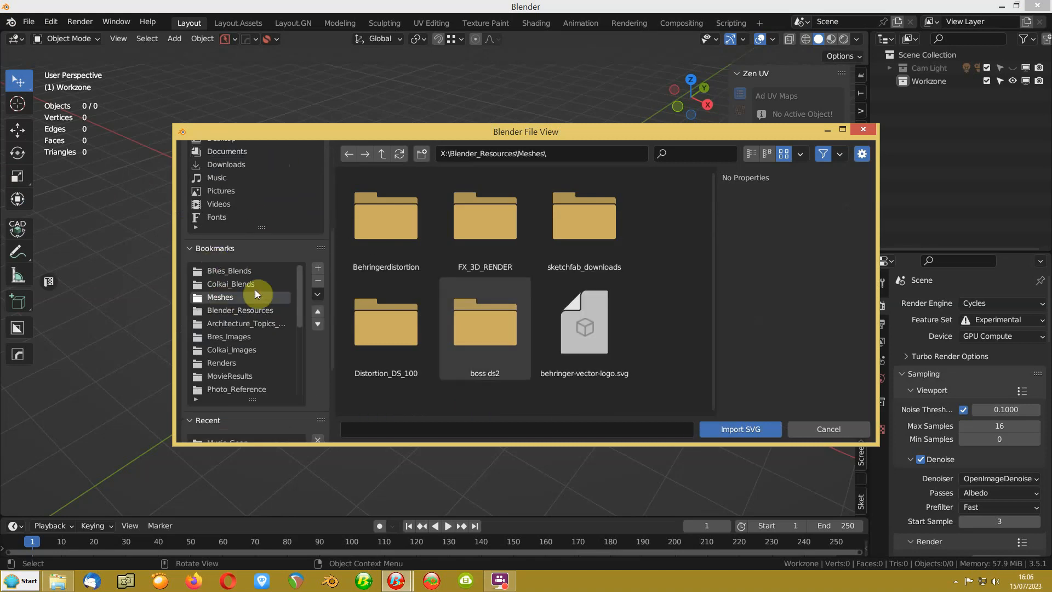
left_click(608, 334)
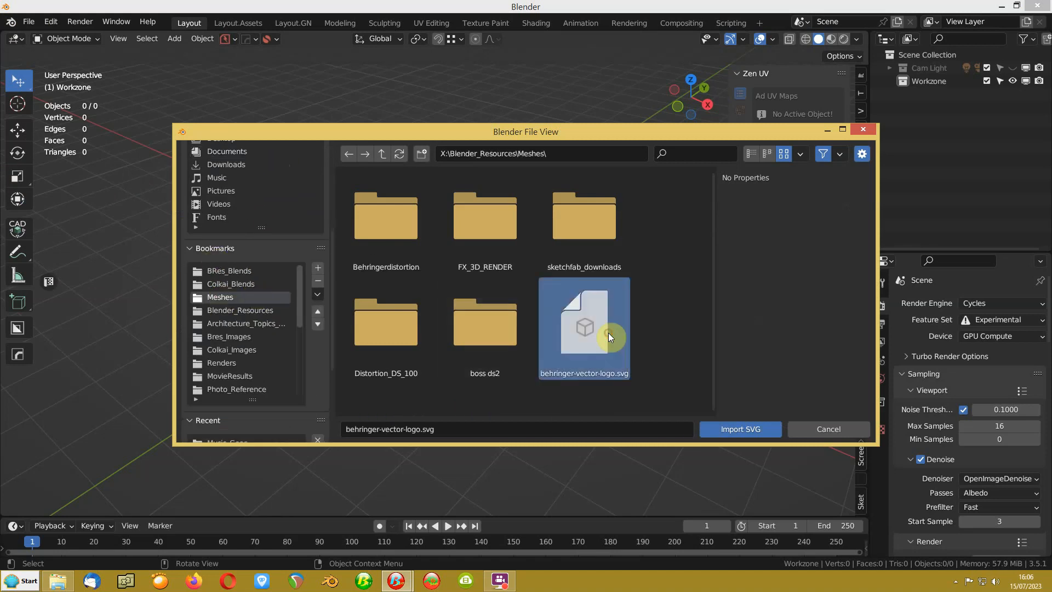
left_click(734, 434)
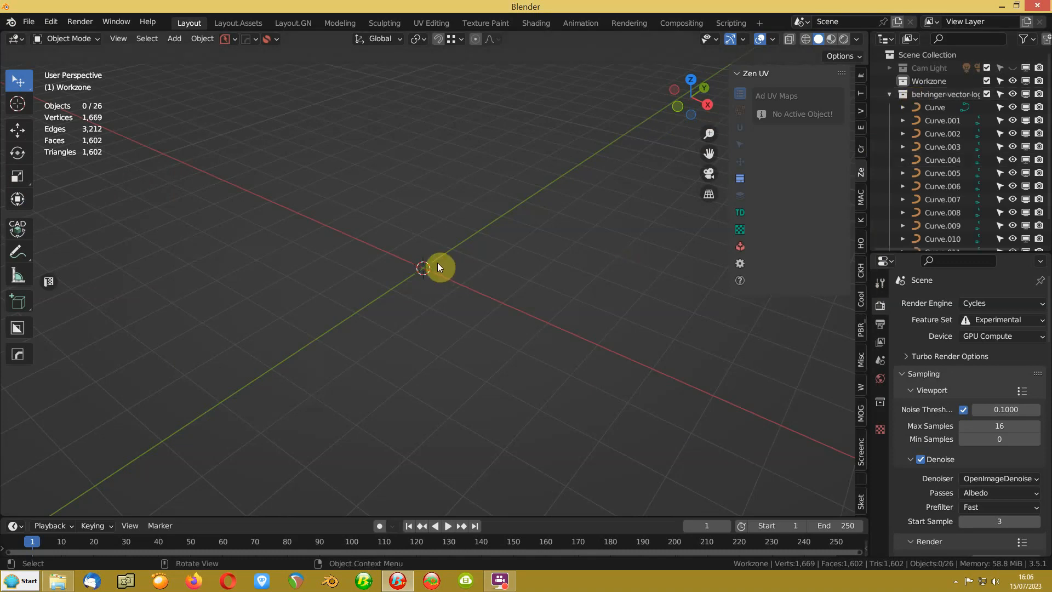
key("a")
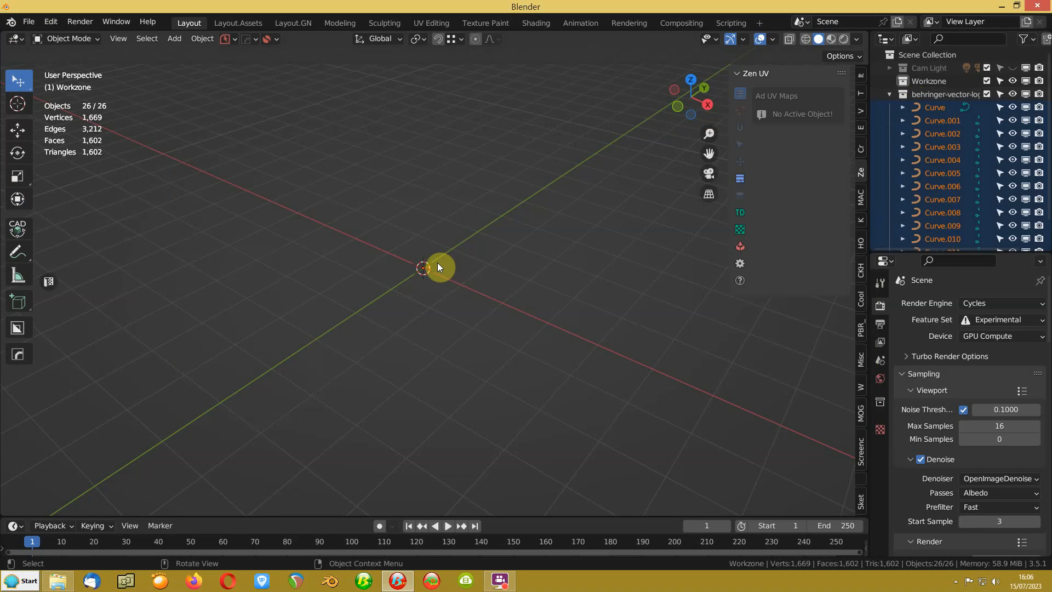
key("KP_Decimal")
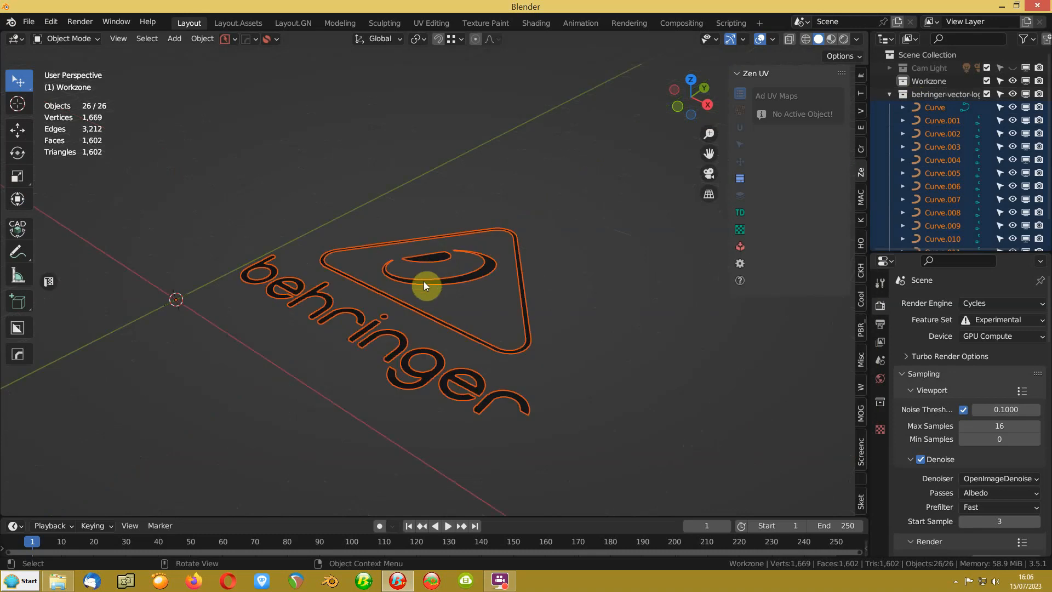
Step: Enable Screencast Keys for the viewport, clear the selection and hide the sidebar
left_click(861, 446)
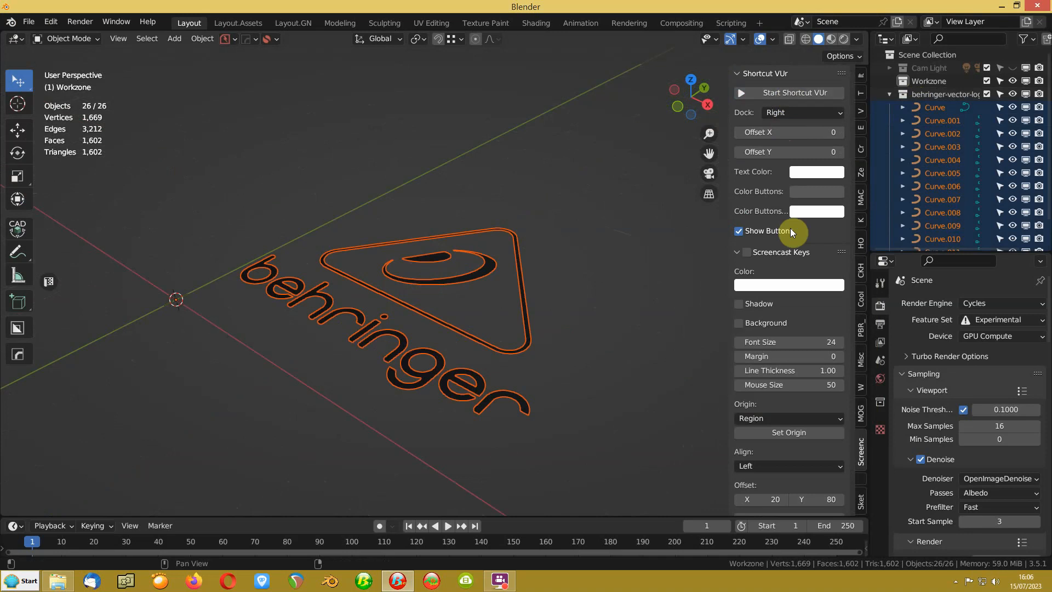
scroll(791, 219, "down", 6)
scroll(791, 212, "up", 4)
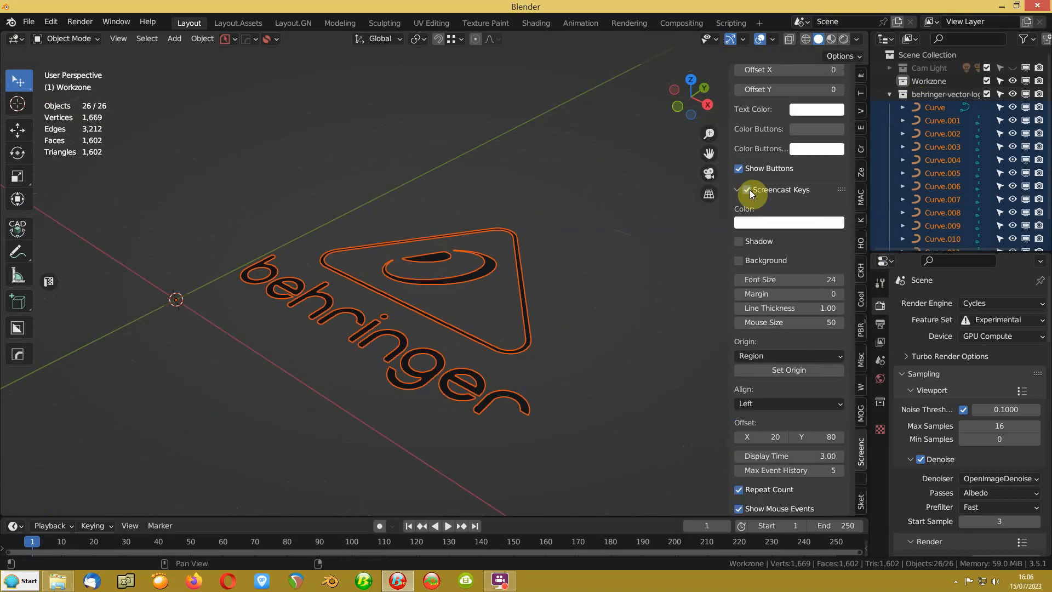
scroll(749, 189, "down", 3)
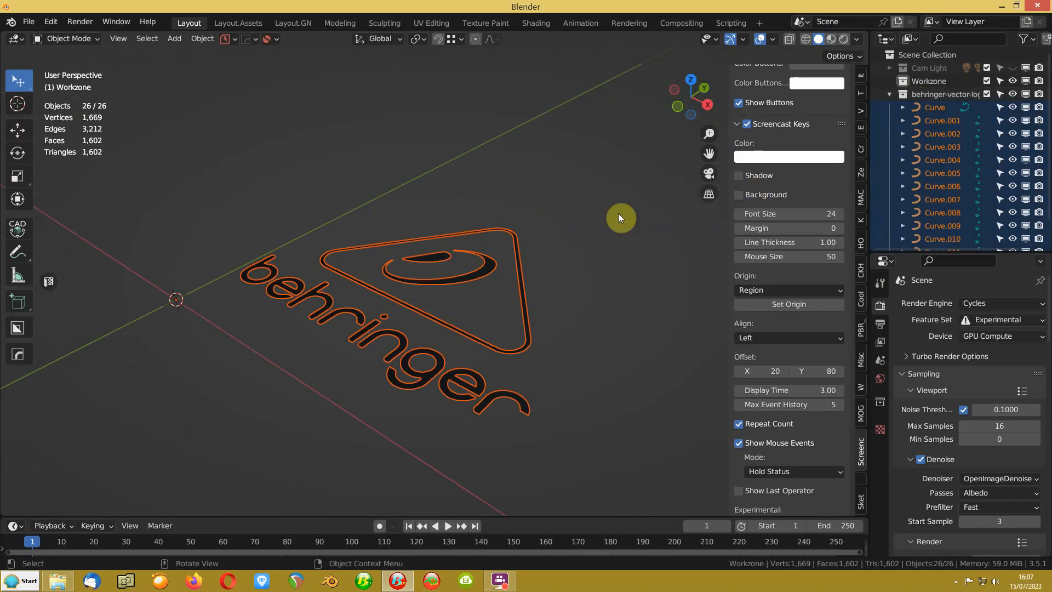
left_click(655, 212)
key("n")
key("n")
key("n")
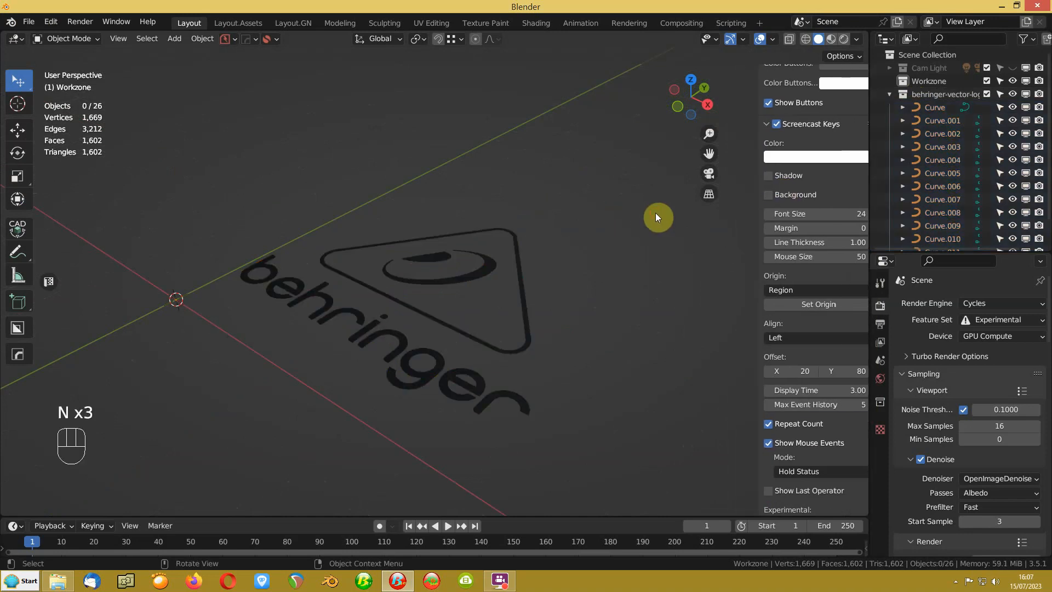
Step: Enlarge the outliner and examine the logo's separate curves by selecting the triangle outline and the letters b, e and h individually
middle_click_drag(397, 304, 429, 365)
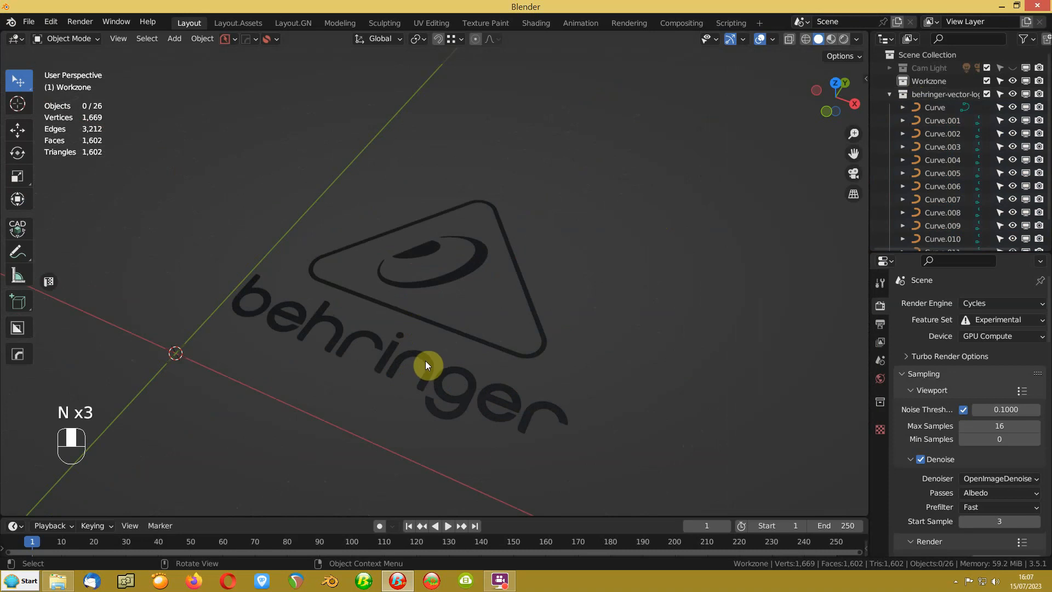
key("a")
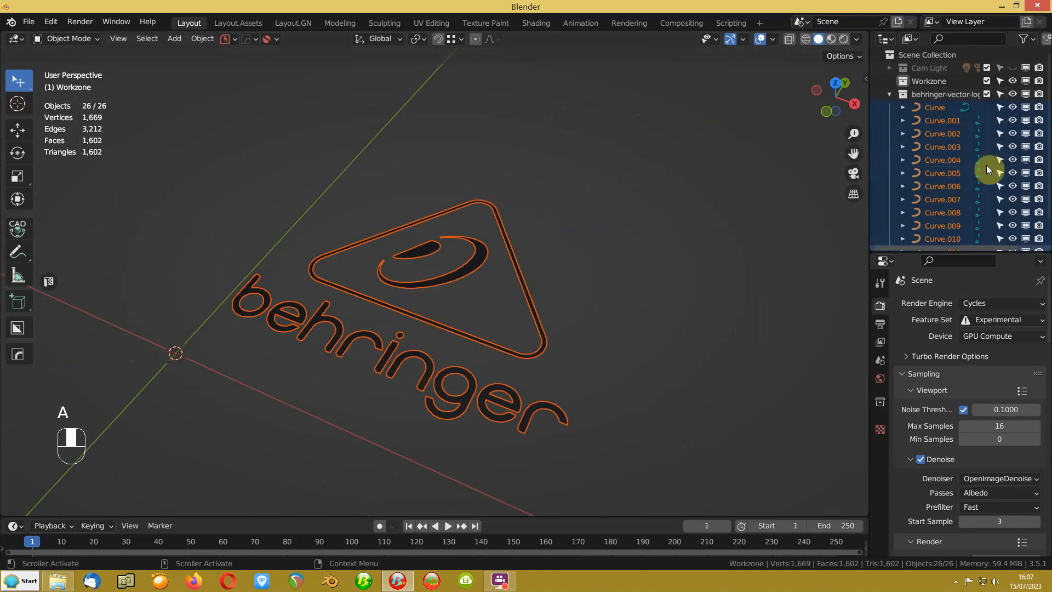
left_click_drag(956, 253, 957, 305)
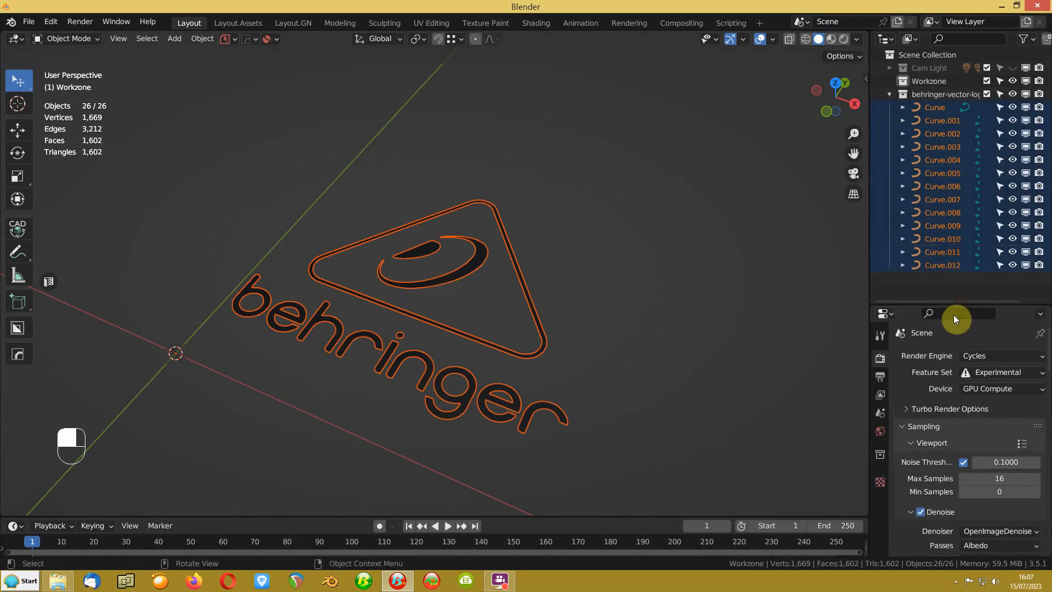
left_click(468, 277)
left_click(405, 249)
left_click(389, 230)
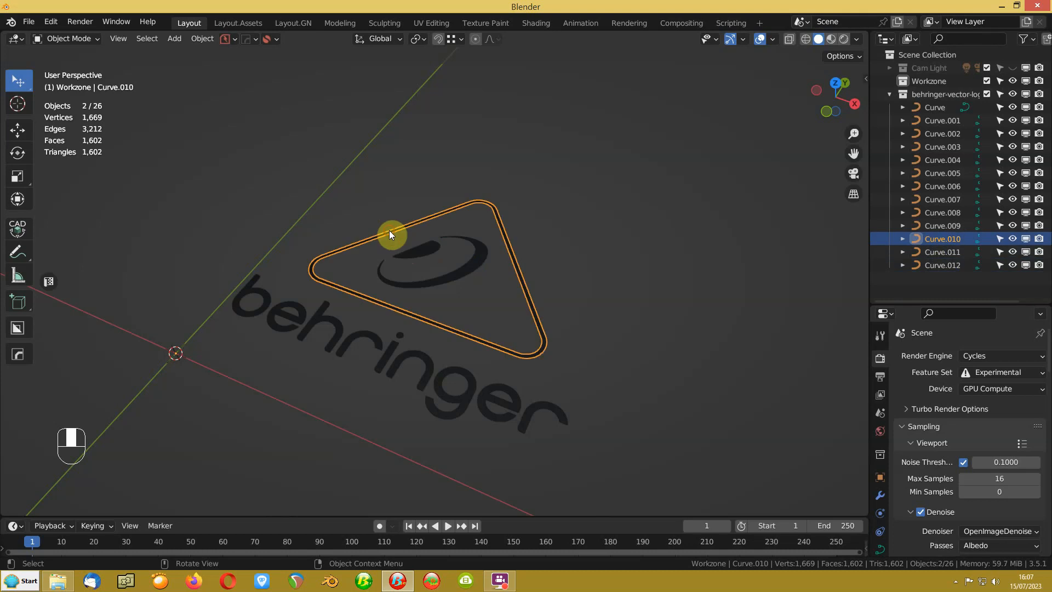
left_click(262, 304)
left_click(292, 320)
left_click(325, 339)
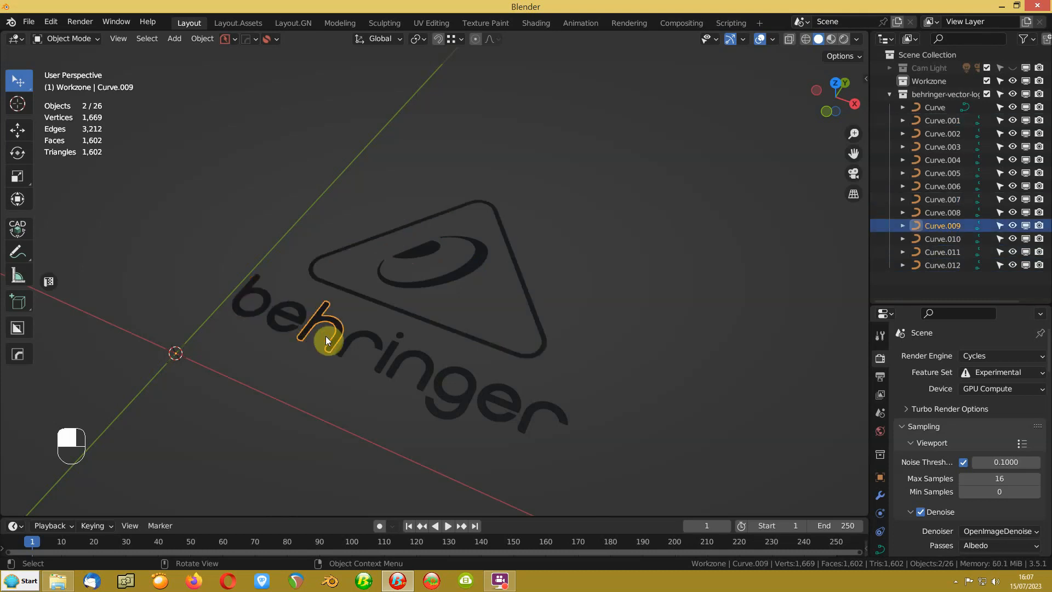
Step: Show the item transform values in the sidebar and scale all the logo curves by a factor of 10
key("n")
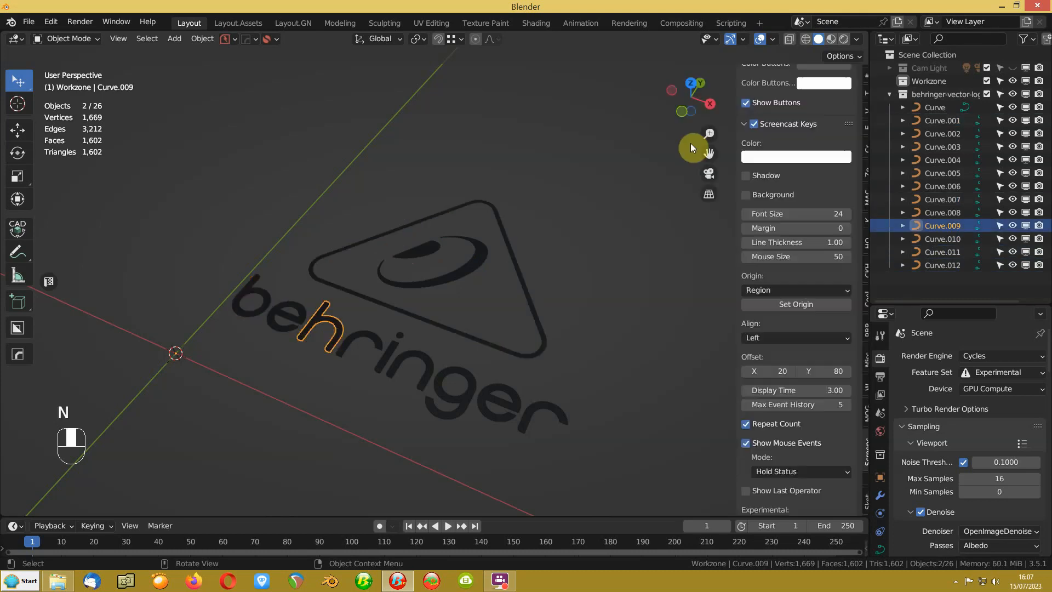
left_click(860, 77)
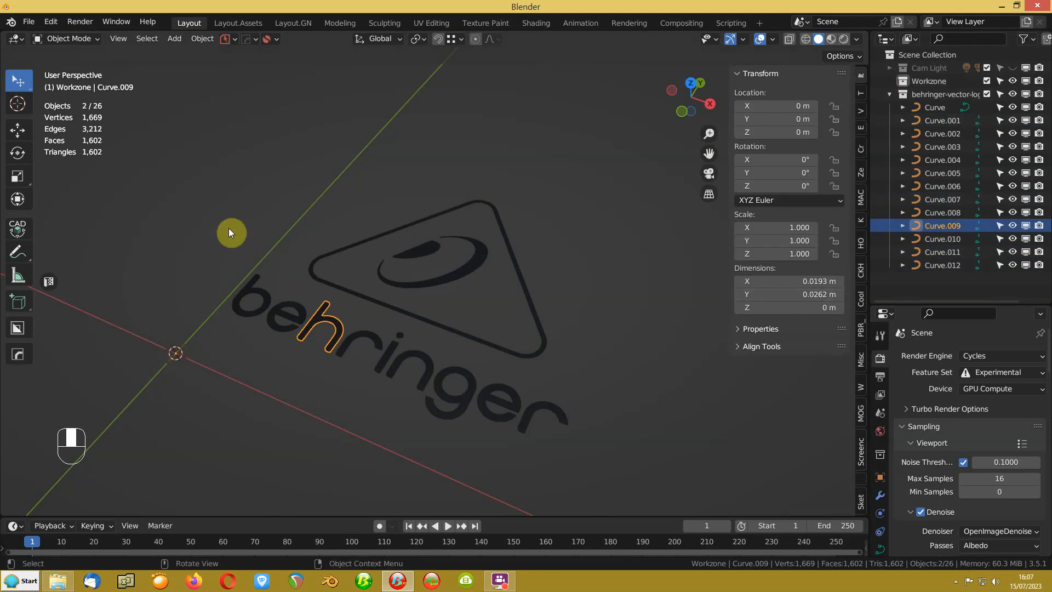
type("a")
type("s10")
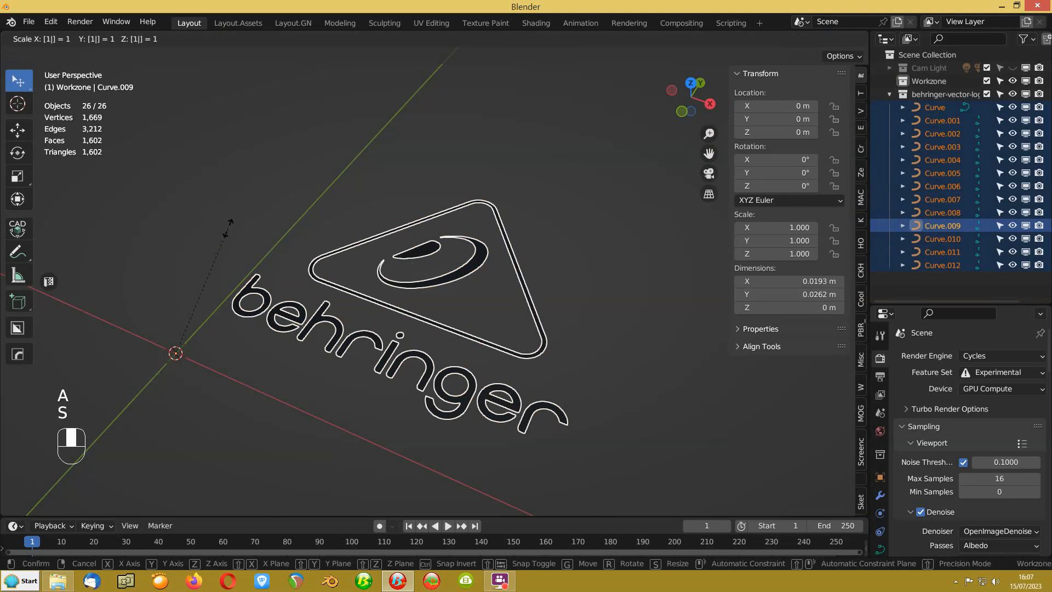
key("Return")
key("KP_Decimal")
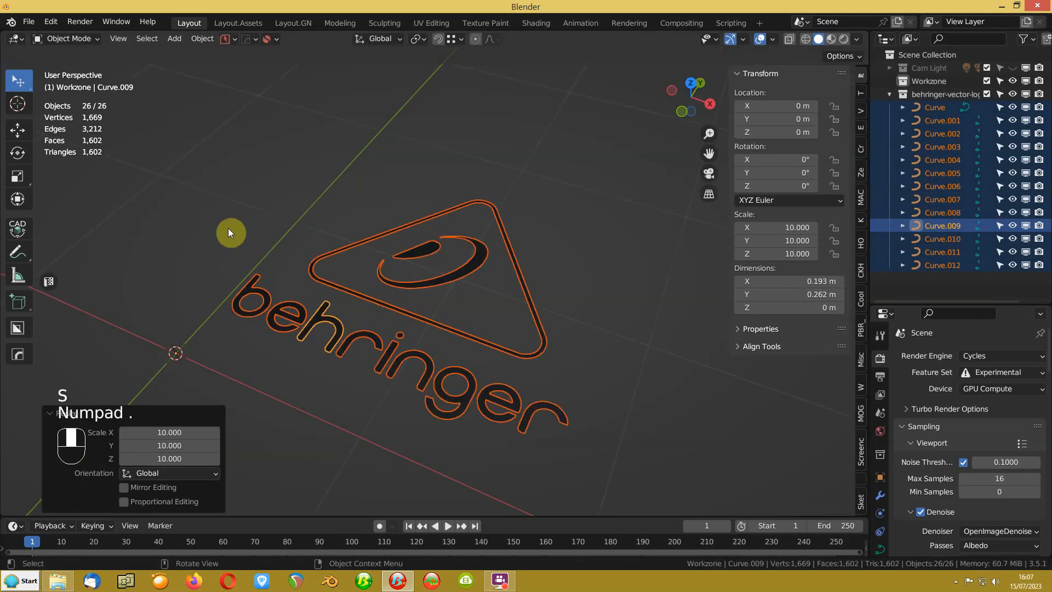
Step: Examine all control points of the letter h curve in Edit Mode, then return to Object Mode
middle_click_drag(291, 242, 304, 271)
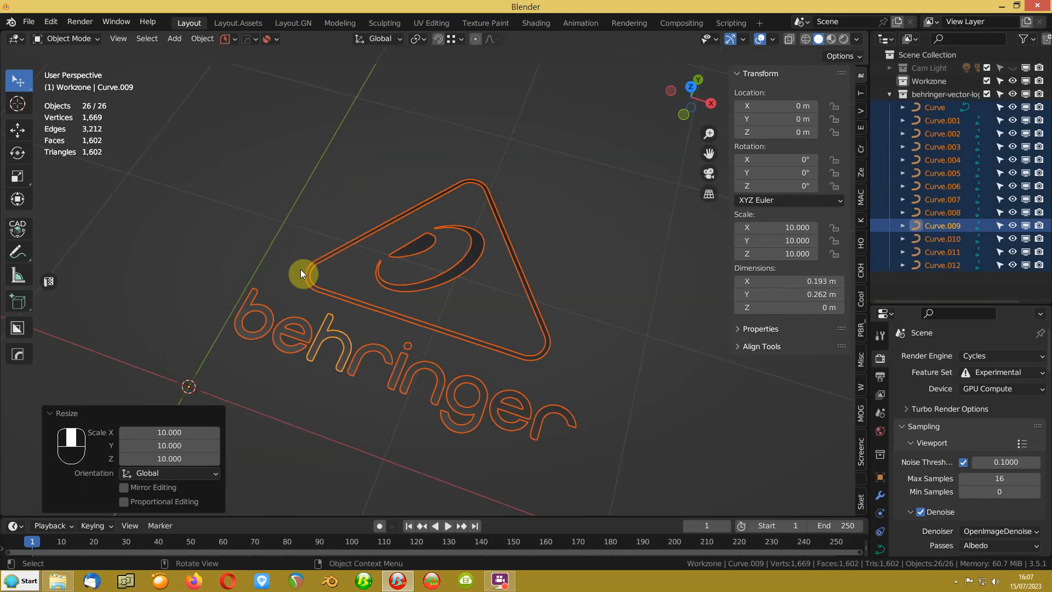
middle_click_drag(357, 203, 348, 228)
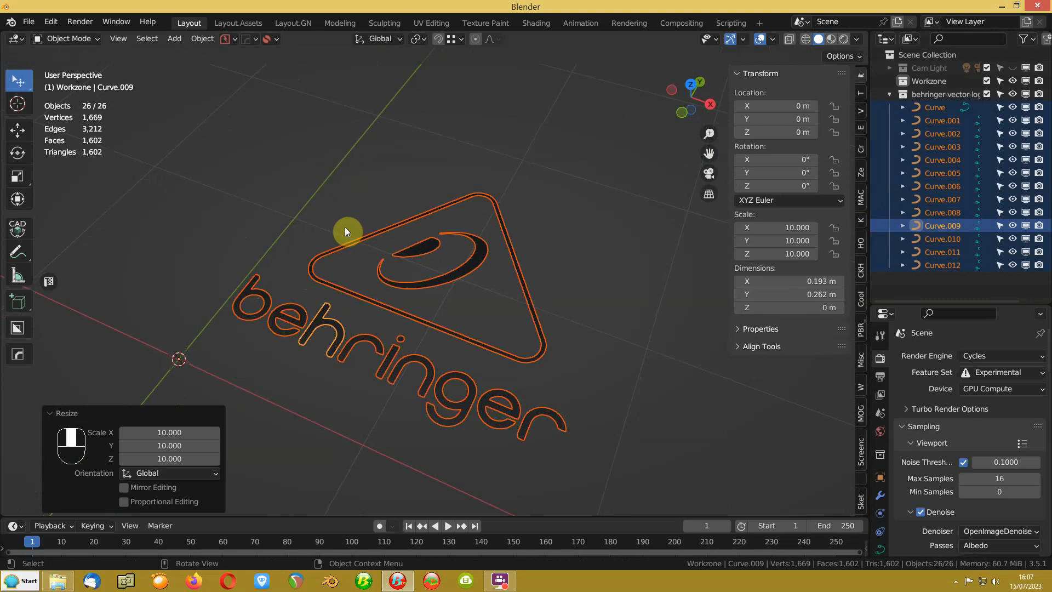
scroll(275, 335, "up", 3)
left_click(275, 335)
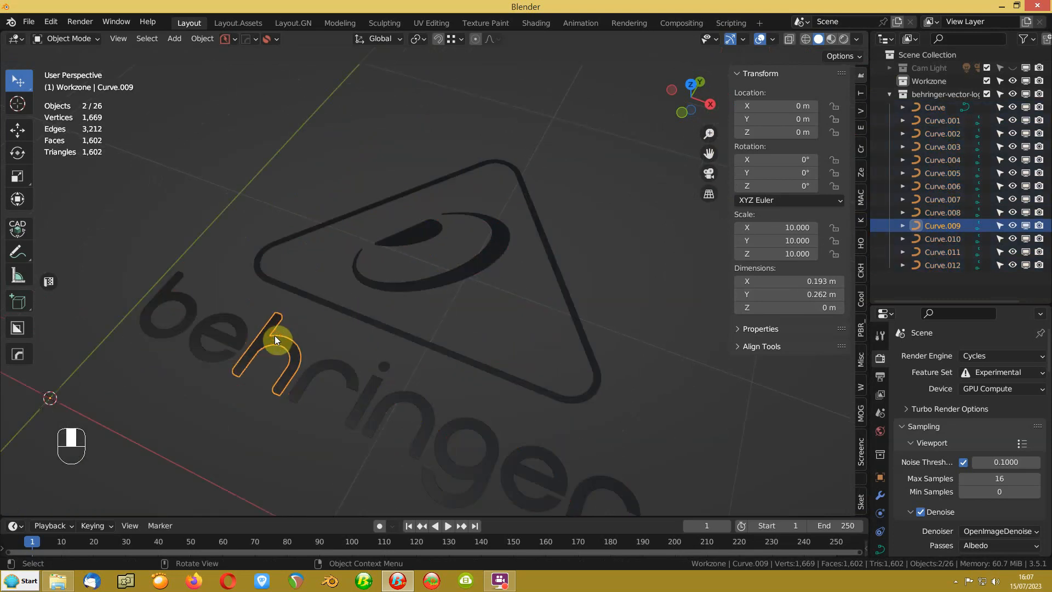
key("Tab")
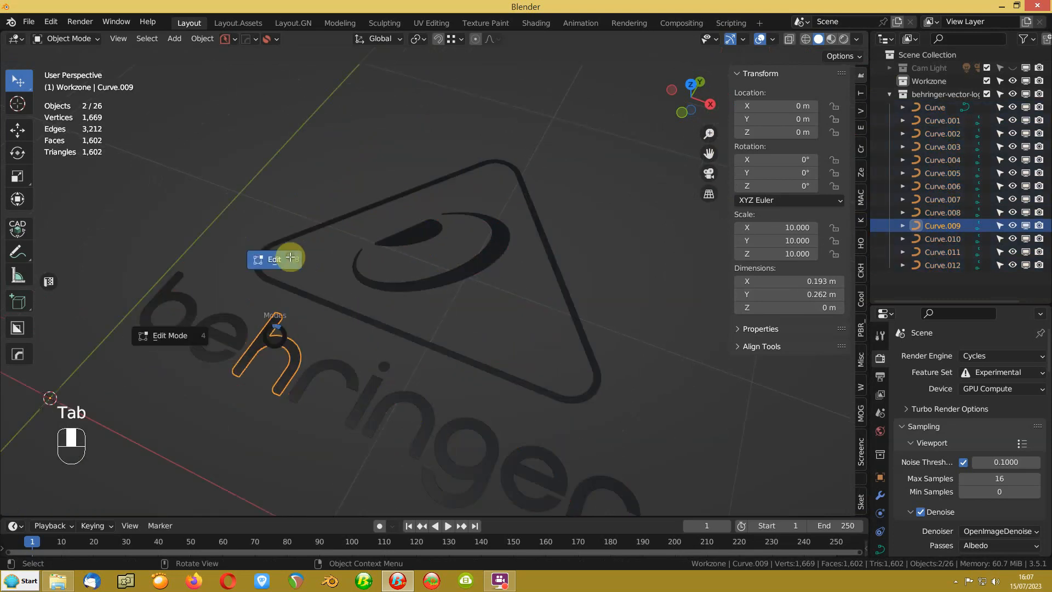
key("a")
key("KP_Decimal")
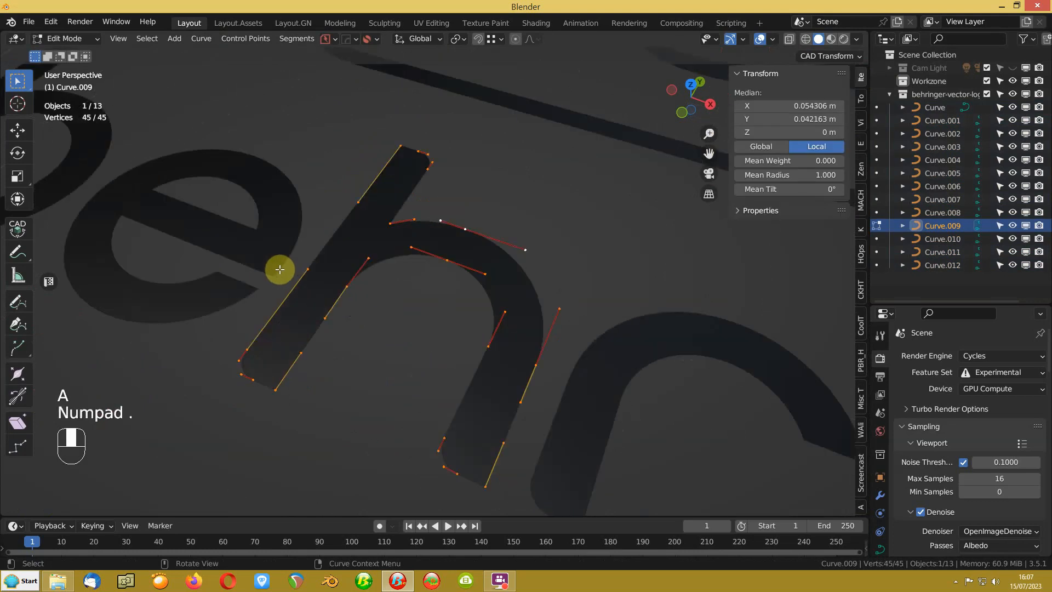
scroll(352, 252, "down", 4)
middle_click_drag(375, 240, 390, 294)
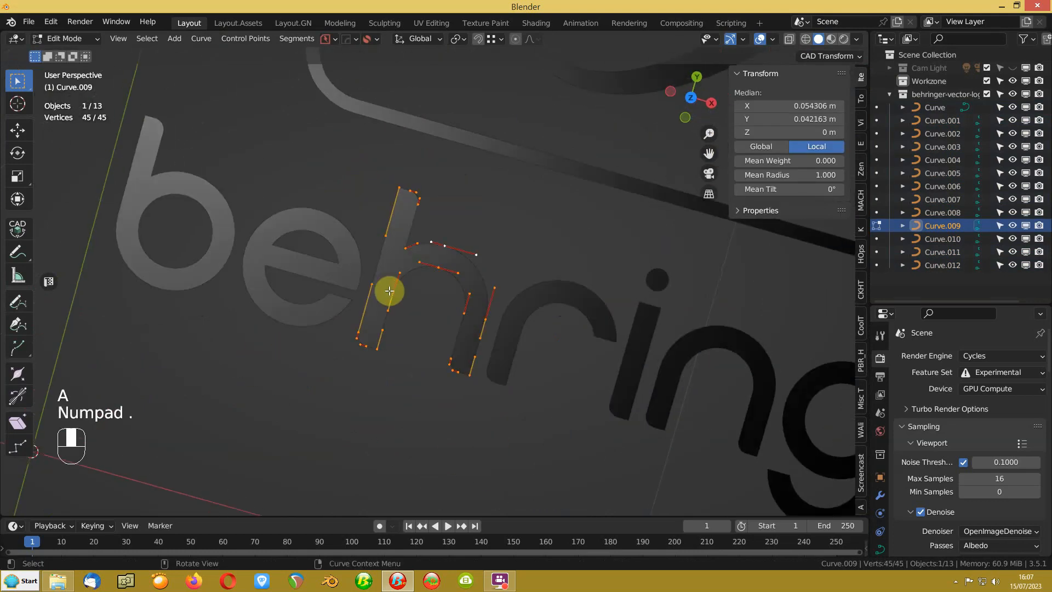
key("Tab")
left_click(380, 222)
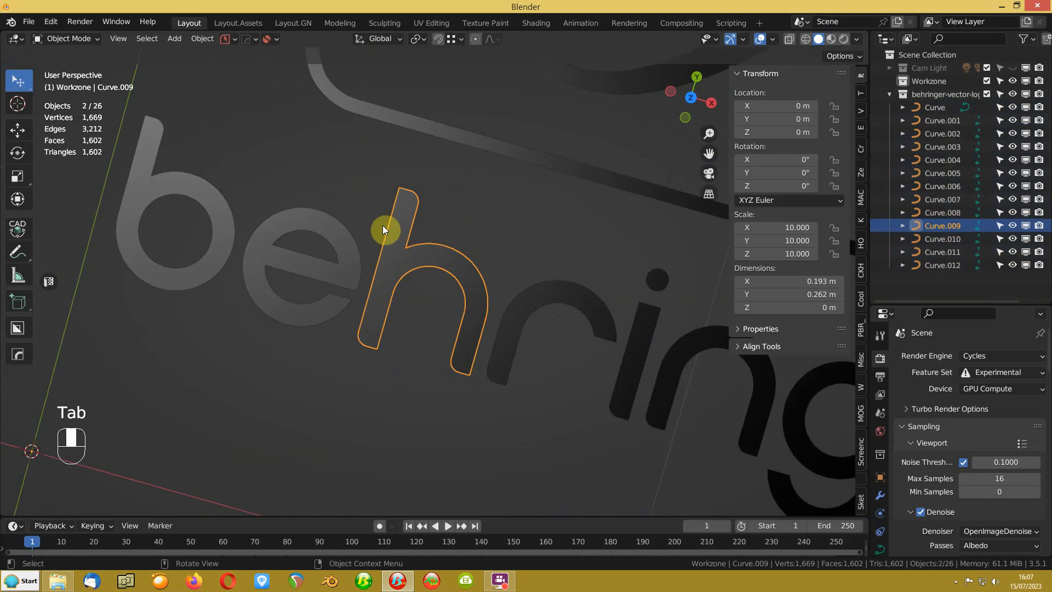
Step: Examine all control points of the first letter e curve in Edit Mode, then return to Object Mode
left_click(271, 278)
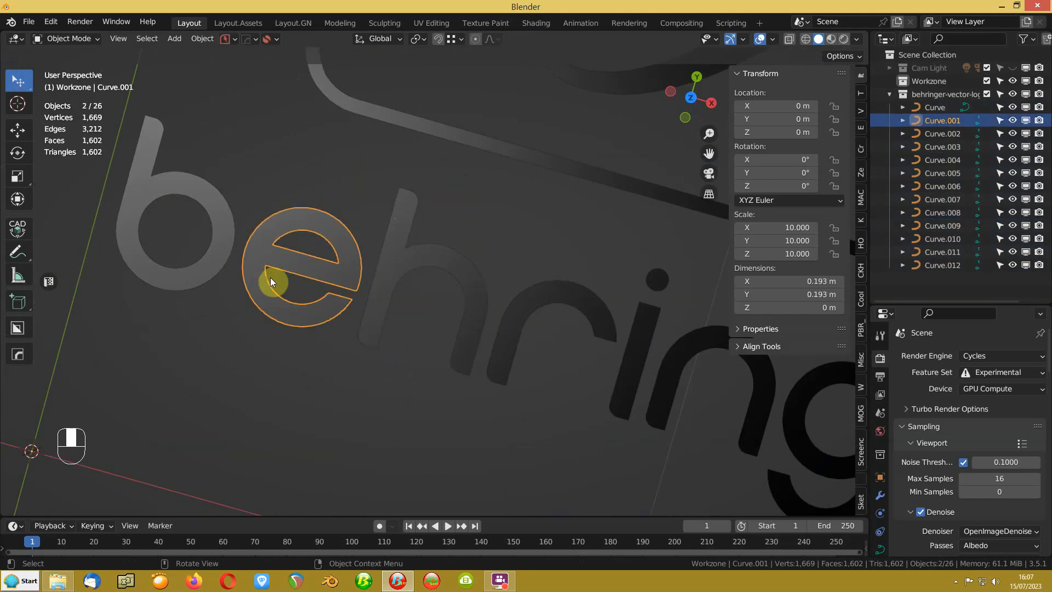
key("Tab")
left_click(285, 220)
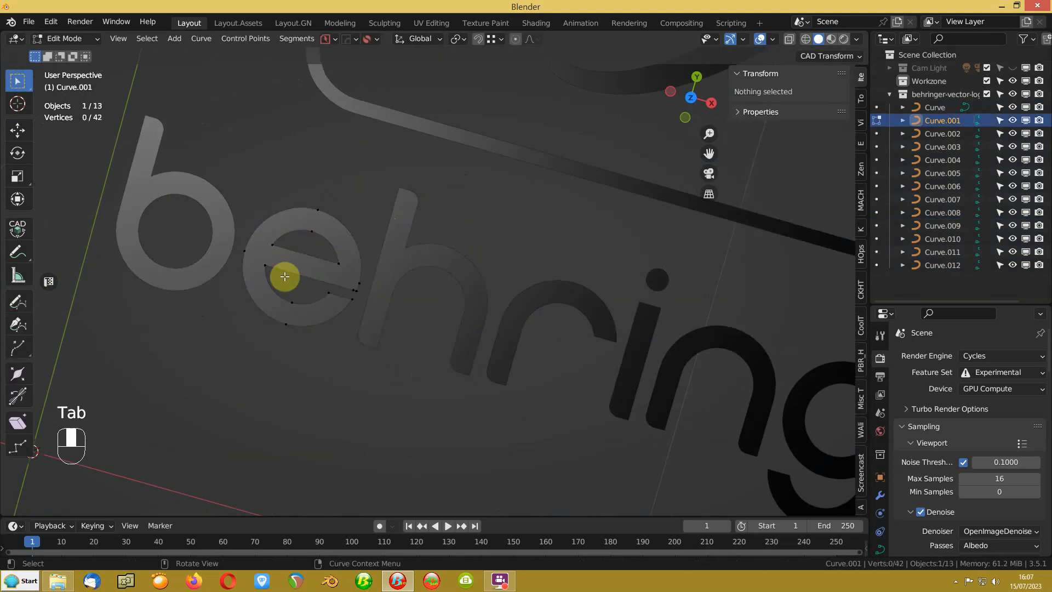
key("a")
key("Tab")
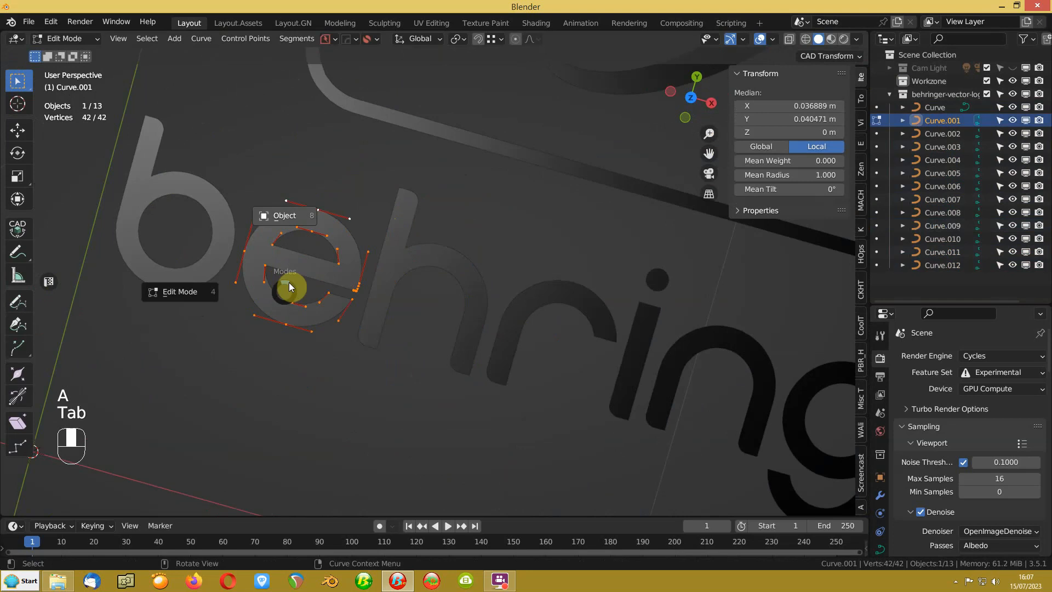
left_click(290, 218)
Step: Duplicate all the logo curves in place, without moving the copies
scroll(403, 301, "down", 6)
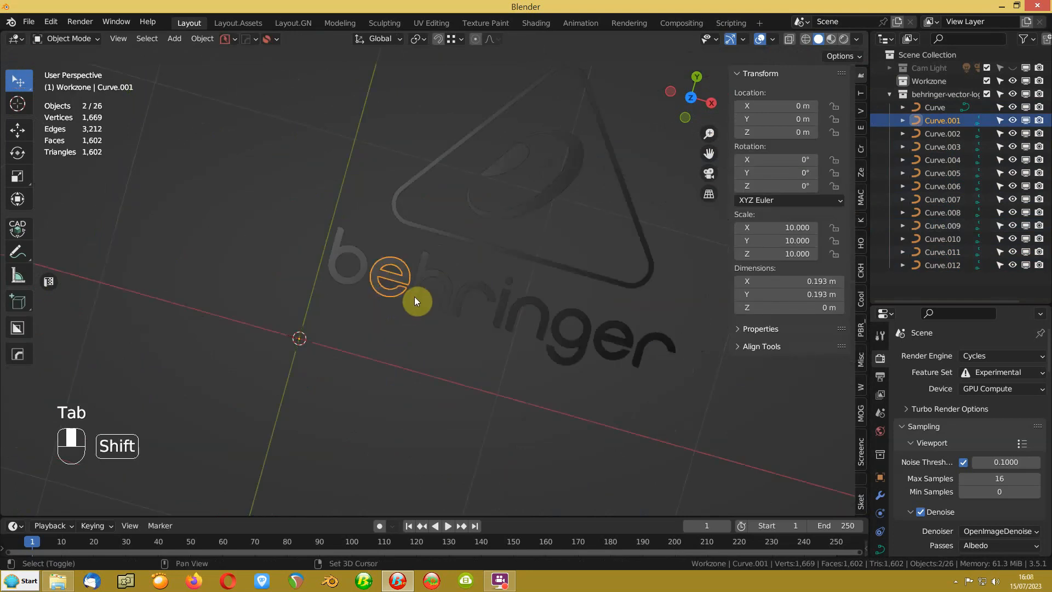
middle_click_drag(413, 300, 375, 314, "shift")
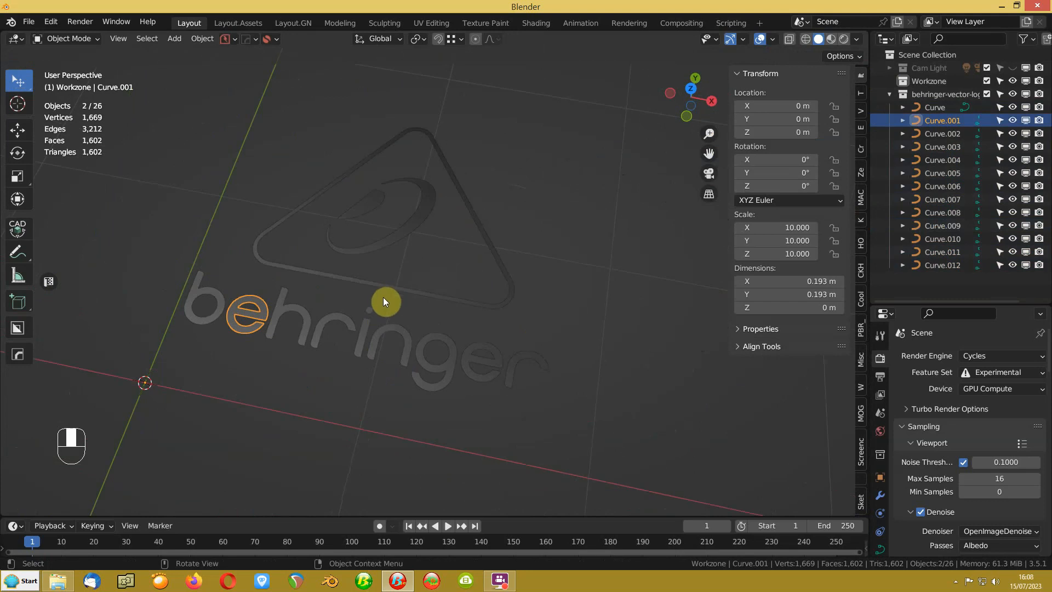
key("a")
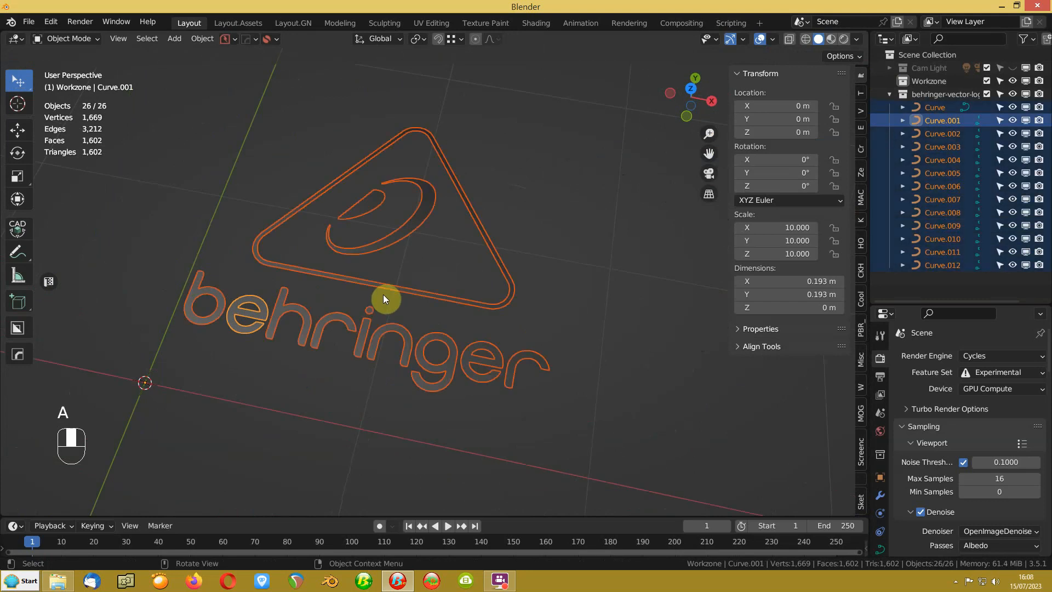
key("shift+d")
left_click(383, 297)
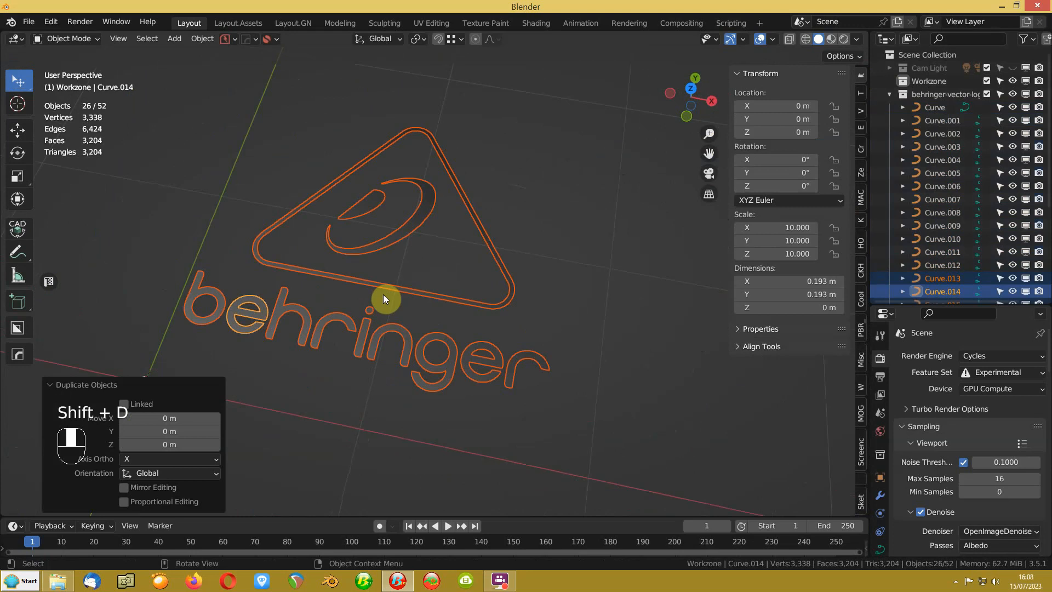
Step: Move the duplicated logo curves to a new collection named BACKUP and exclude that collection from the view layer
key("m")
left_click(383, 295)
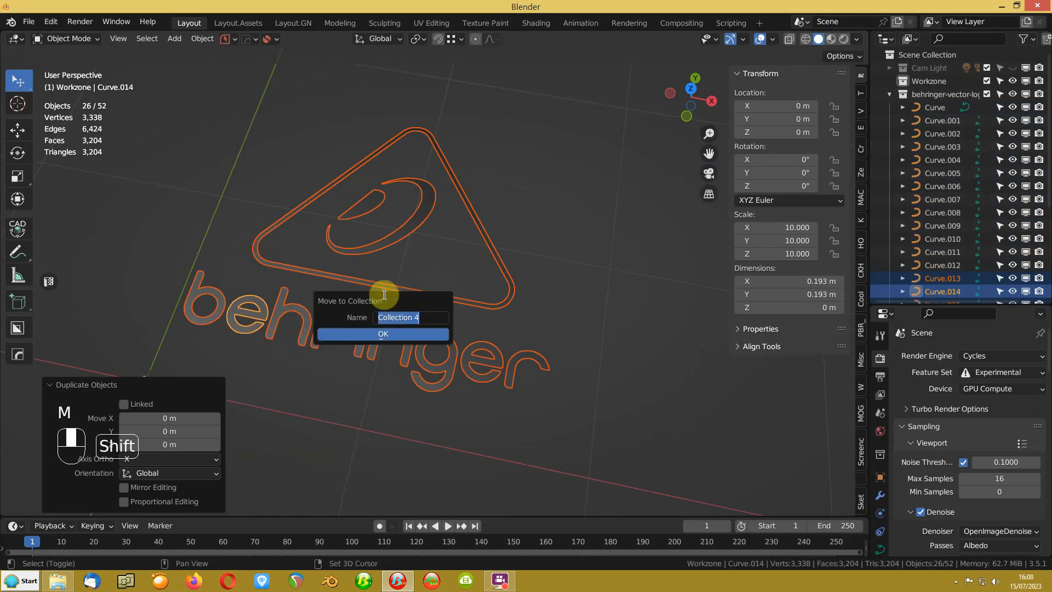
type("BACKUP")
left_click(395, 333)
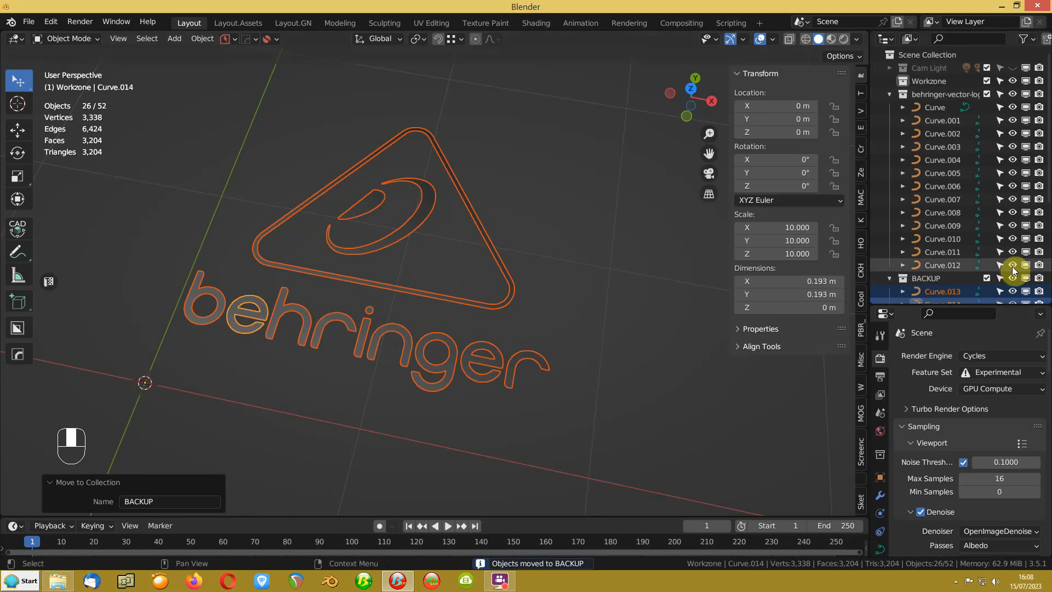
left_click(986, 278)
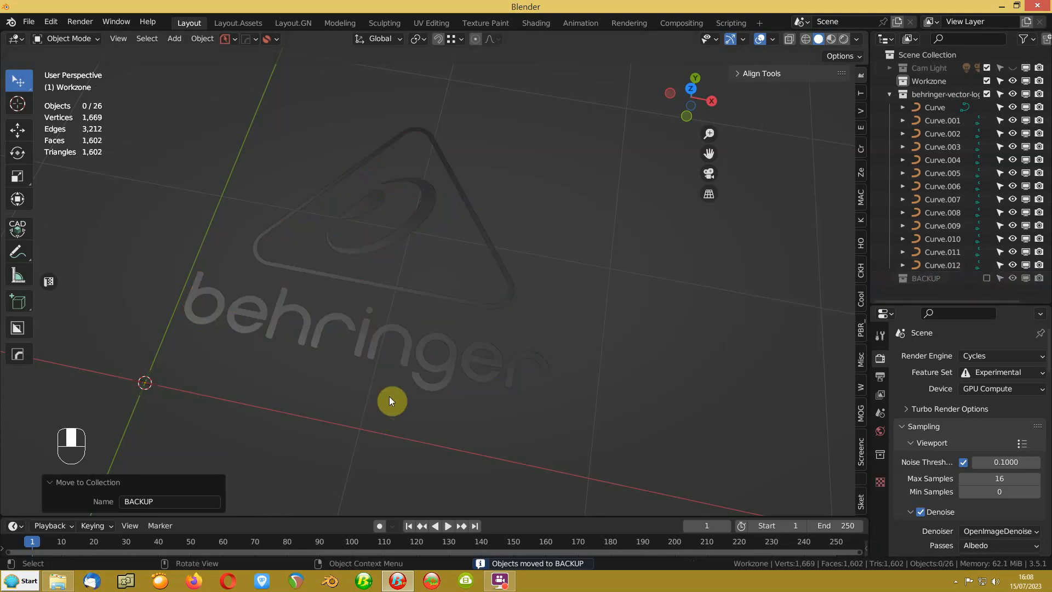
Step: Extrude the letter b curve by 0.009 m in its curve geometry properties
left_click(206, 296)
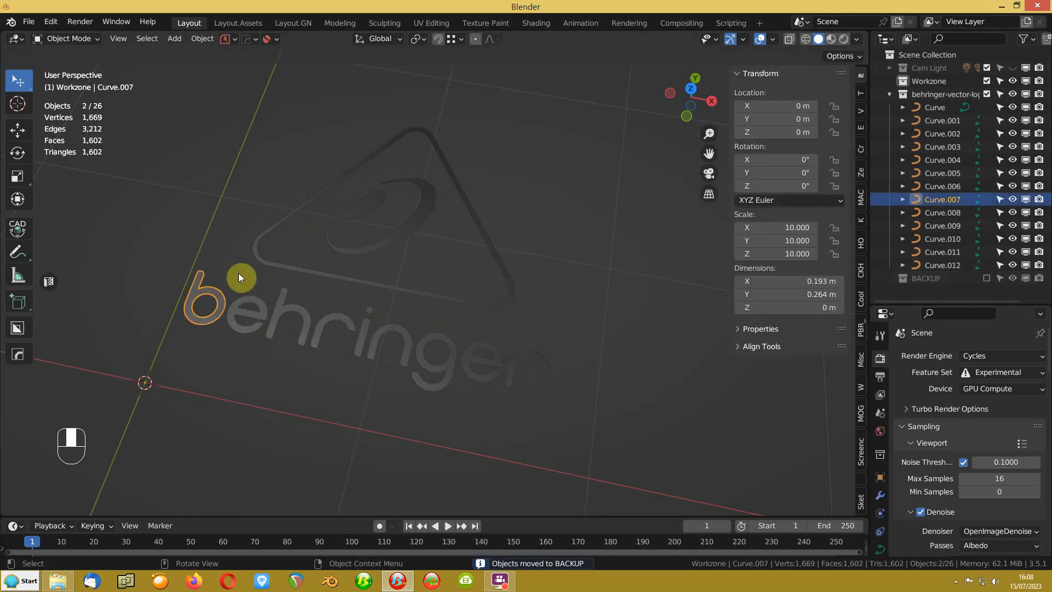
left_click(879, 550)
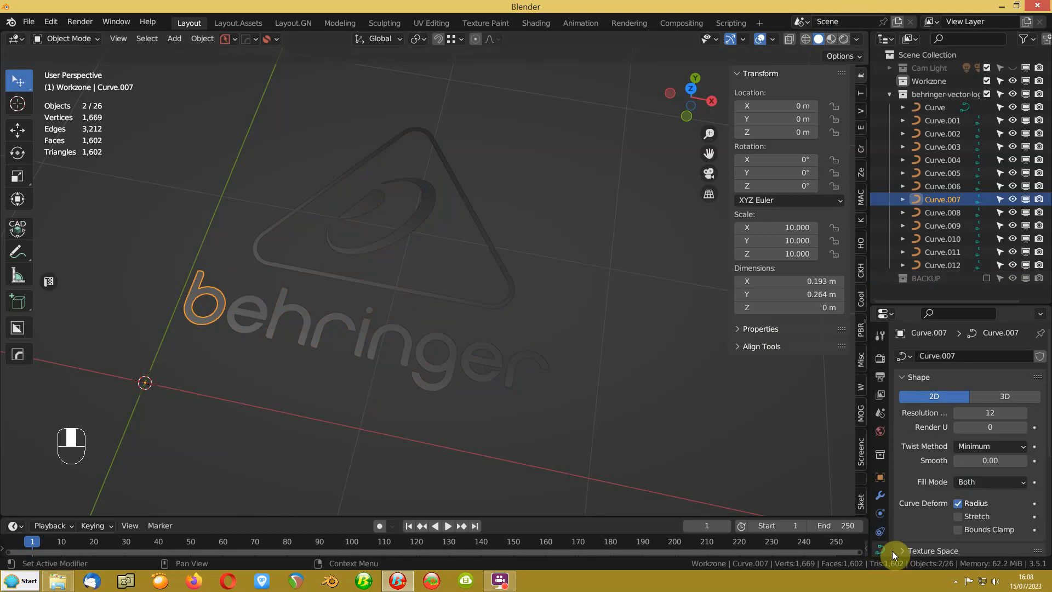
left_click_drag(907, 305, 907, 233)
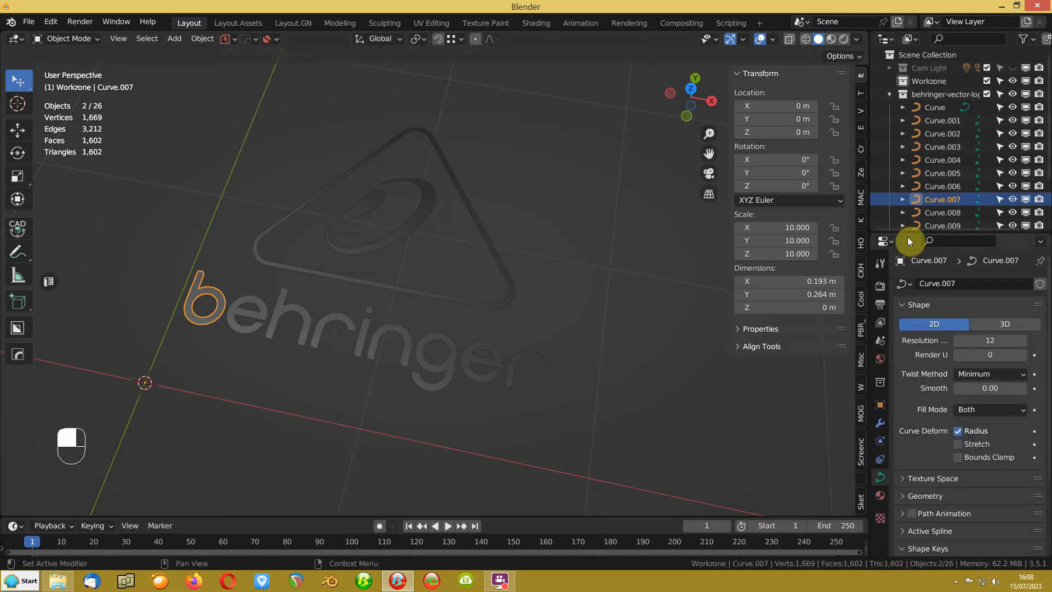
left_click(903, 496)
scroll(905, 488, "down", 8)
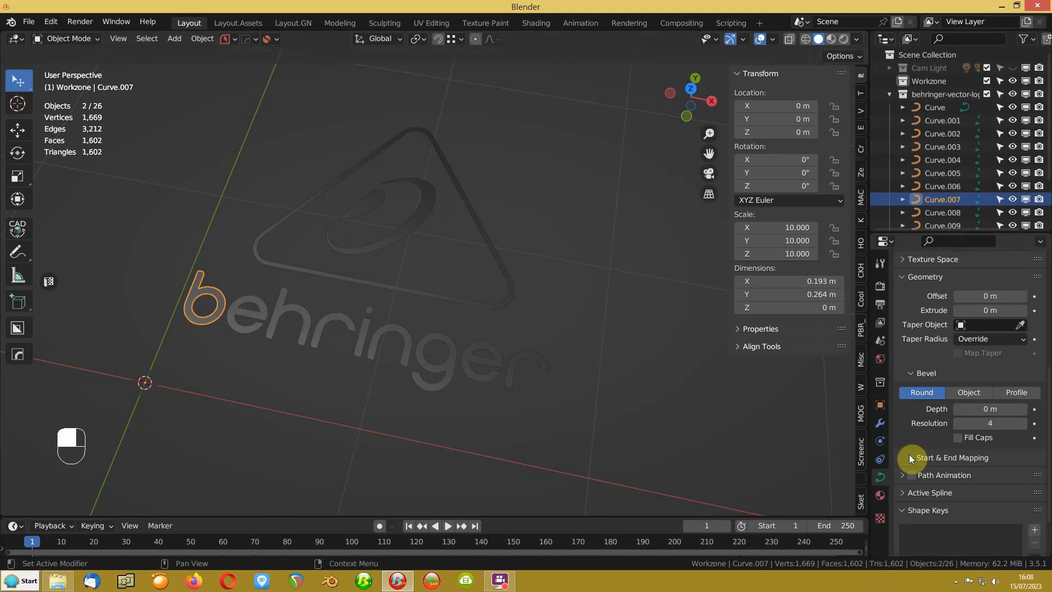
mouse_move(977, 288)
left_mouse_down()
mouse_move(1002, 288)
mouse_move(969, 289)
mouse_move(981, 287)
left_mouse_up()
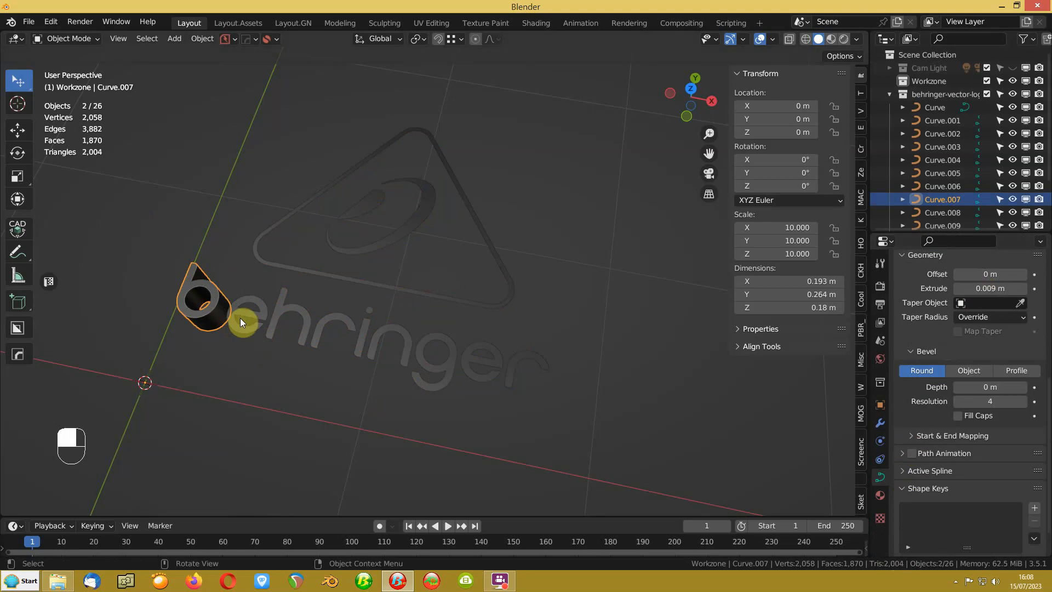
Step: Give the extruded letter b a round bevel with a depth of 0.002 m
key("KP_Decimal")
middle_click_drag(507, 389, 492, 343)
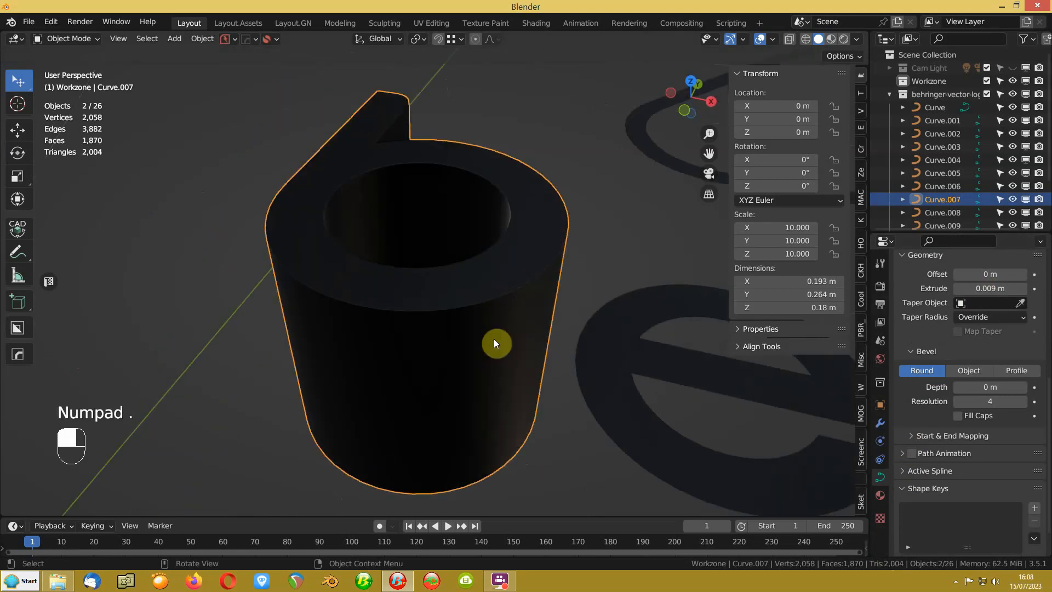
left_click_drag(1000, 388, 1013, 387, "shift")
scroll(478, 343, "down", 4)
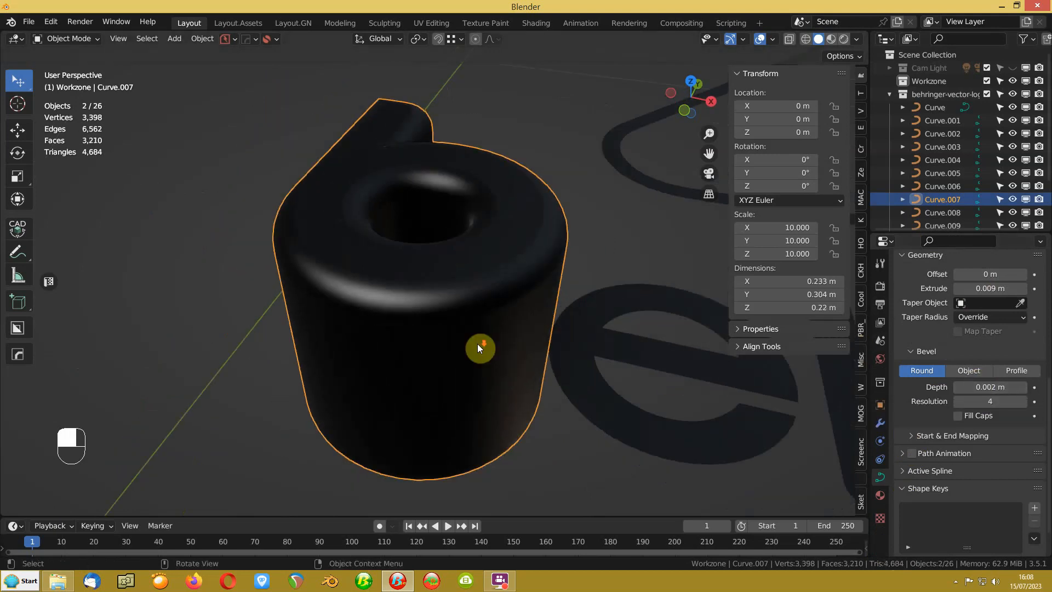
Step: Set the letter b's bevel depth to 0.0002 m
left_click(976, 387)
left_click(968, 387)
type("0")
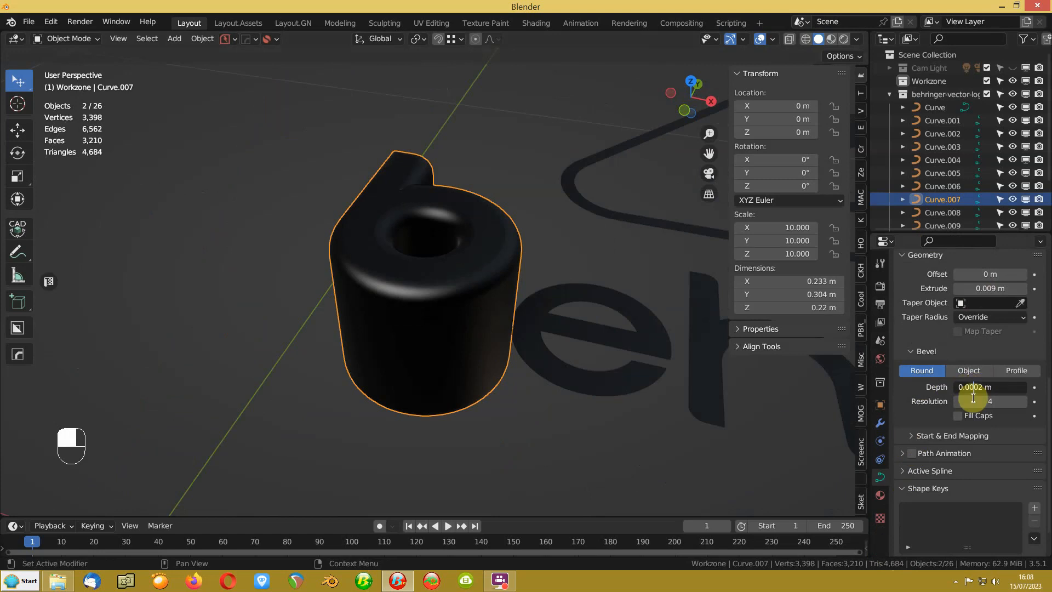
key("Return")
Step: Join all the letters after b into one curve, and join that curve into the extruded letter b as the active object
middle_click_drag(477, 331, 462, 297)
scroll(502, 328, "down", 3)
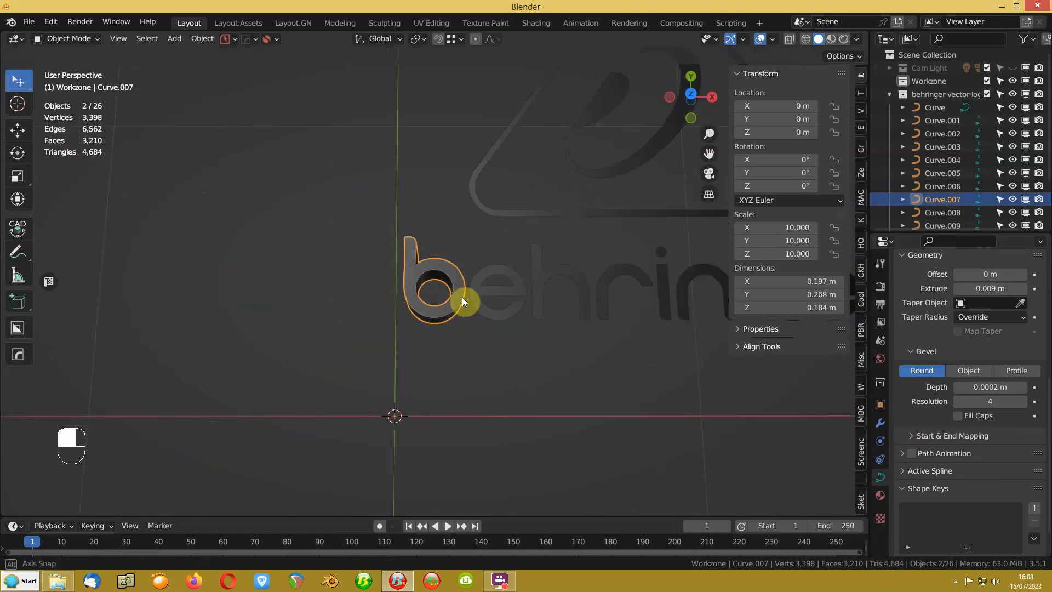
middle_click_drag(602, 292, 298, 330, "shift")
left_click(298, 330)
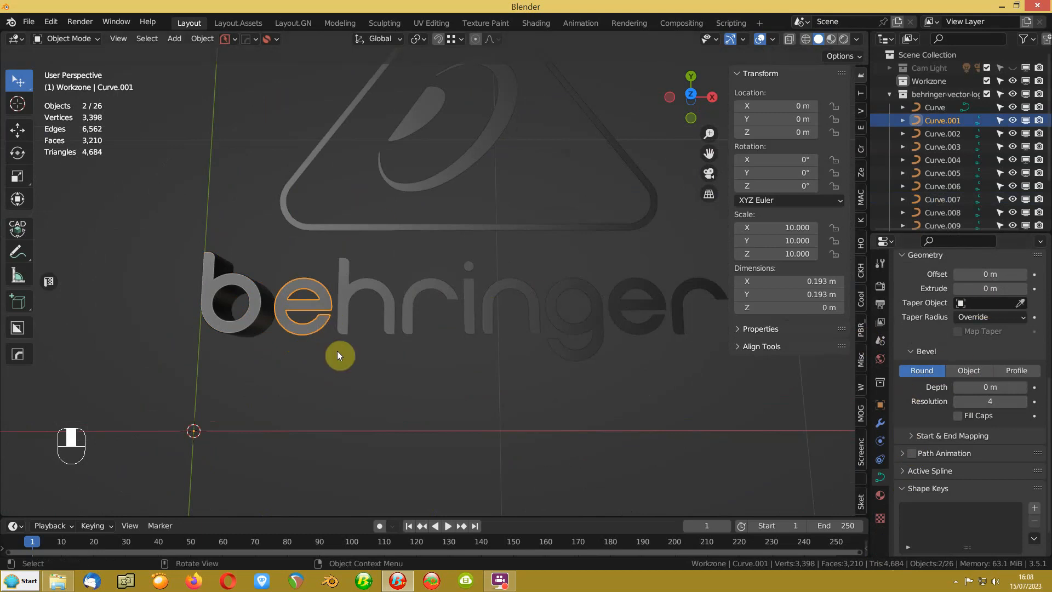
left_click(338, 322, "shift")
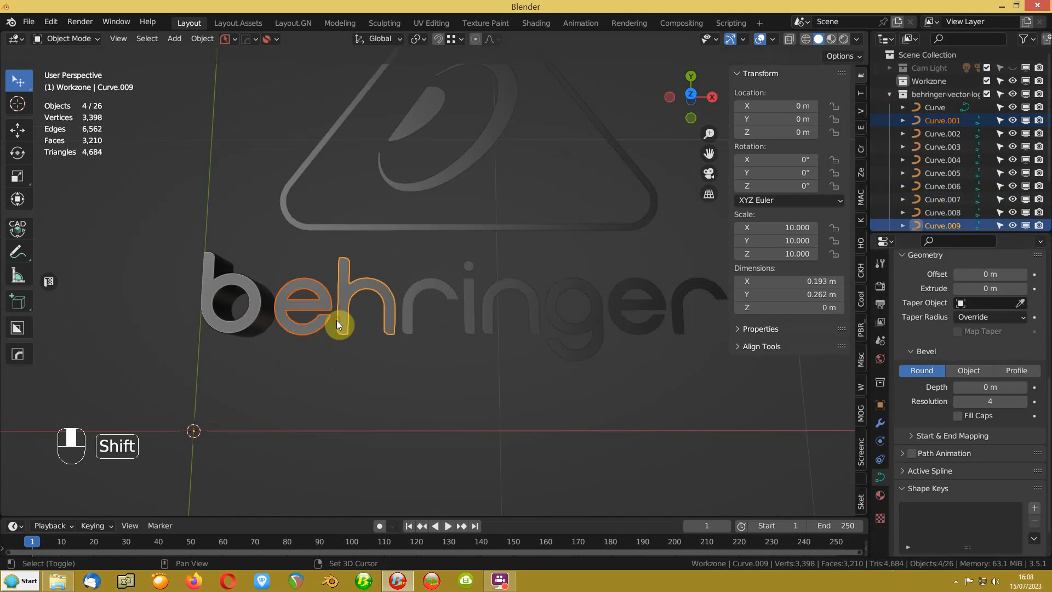
left_click(411, 307, "shift")
left_click(470, 298, "shift")
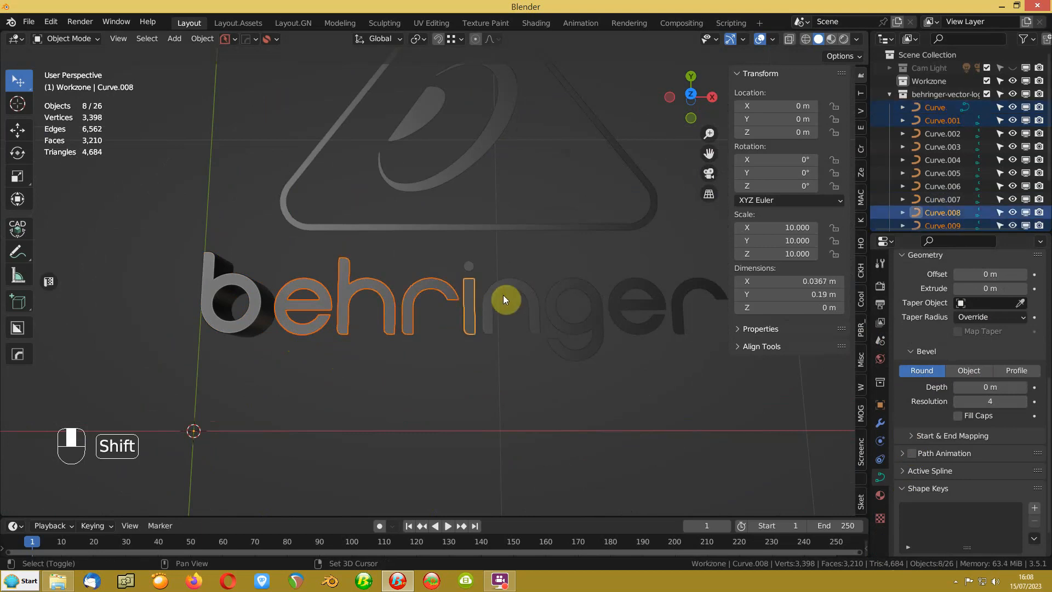
left_click(469, 266, "shift")
left_click(513, 284, "shift")
left_click(580, 290, "shift")
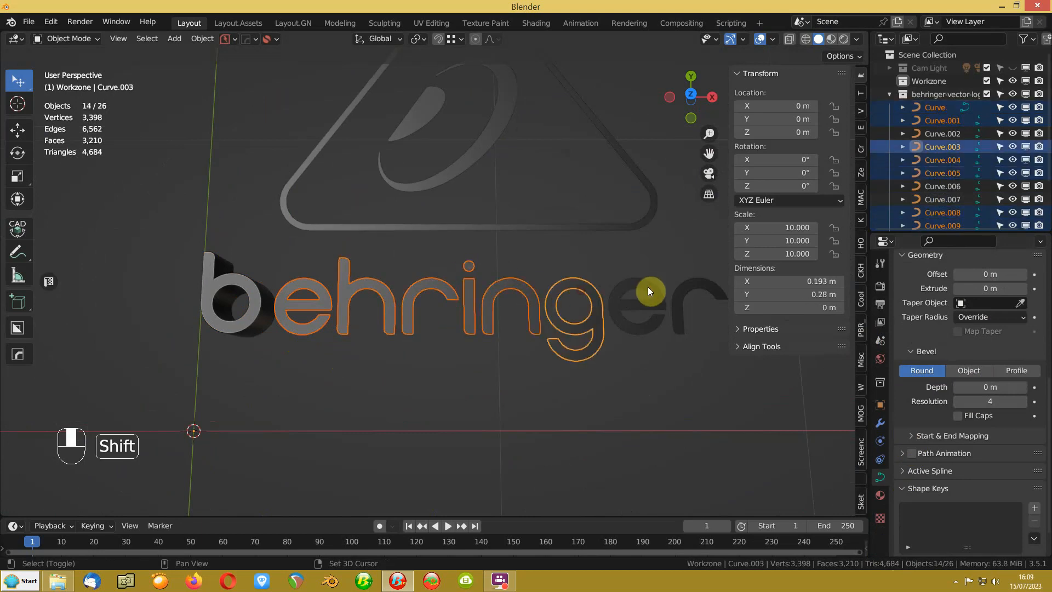
left_click(630, 288, "shift")
left_click(680, 296, "shift")
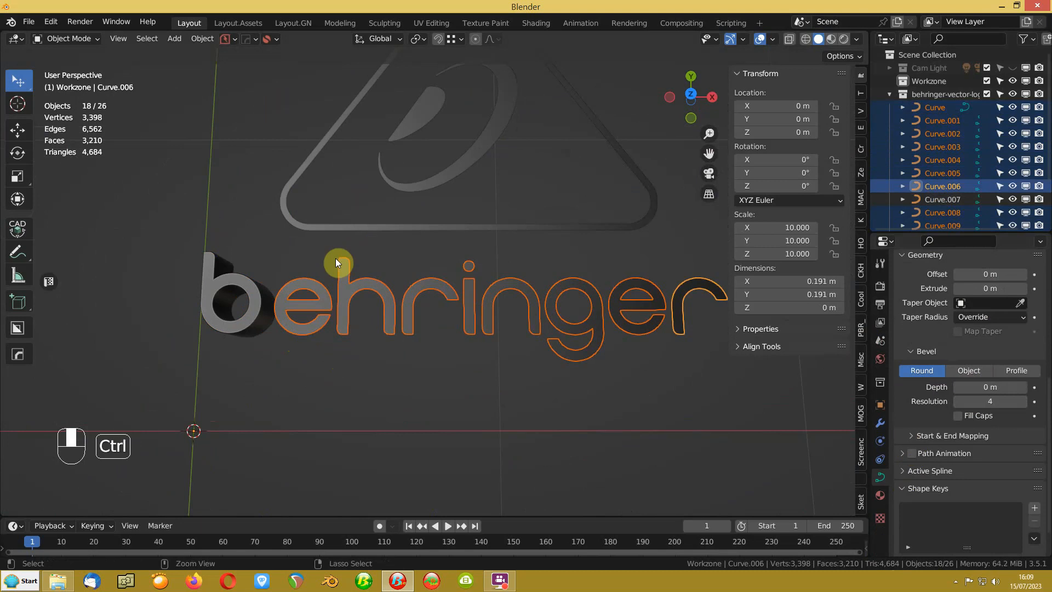
key("ctrl+j")
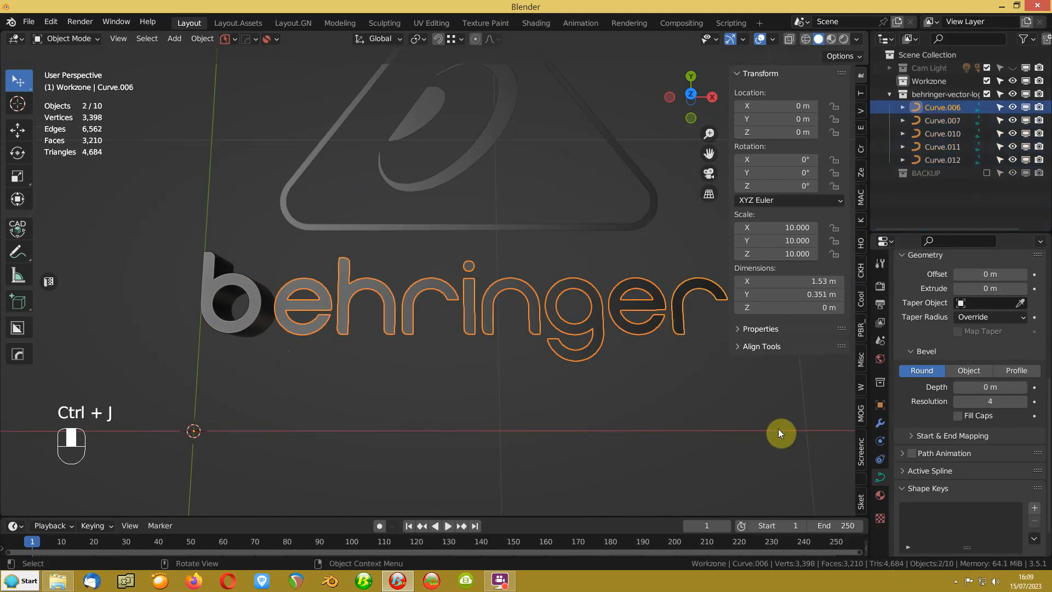
left_click(246, 301, "shift")
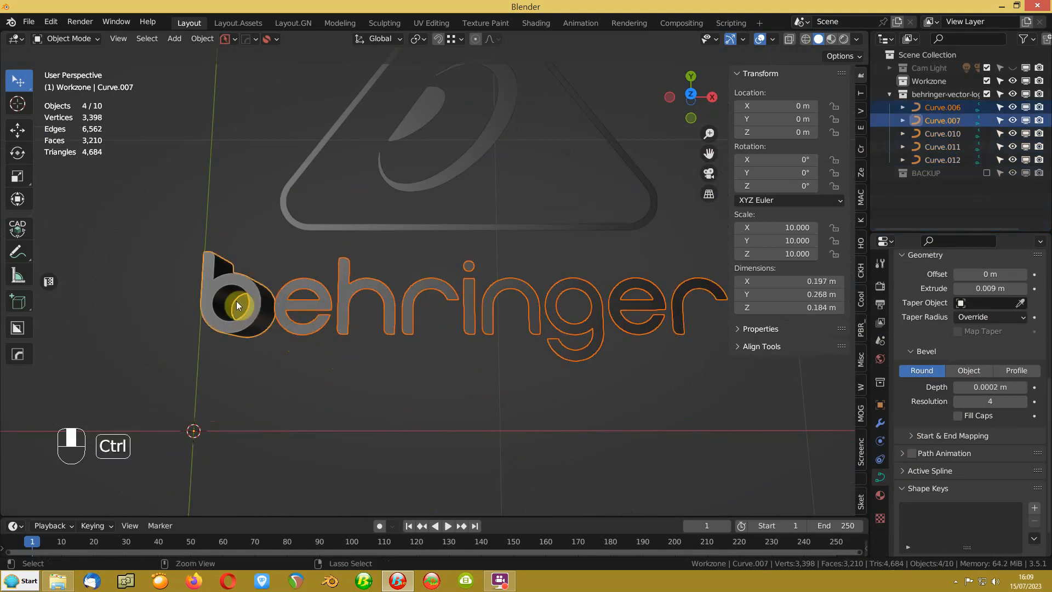
key("ctrl+j")
Step: Join the two inner emblem shapes and the triangle outline into one curve object, with the triangle active
middle_click_drag(340, 383, 377, 335)
left_click(373, 216)
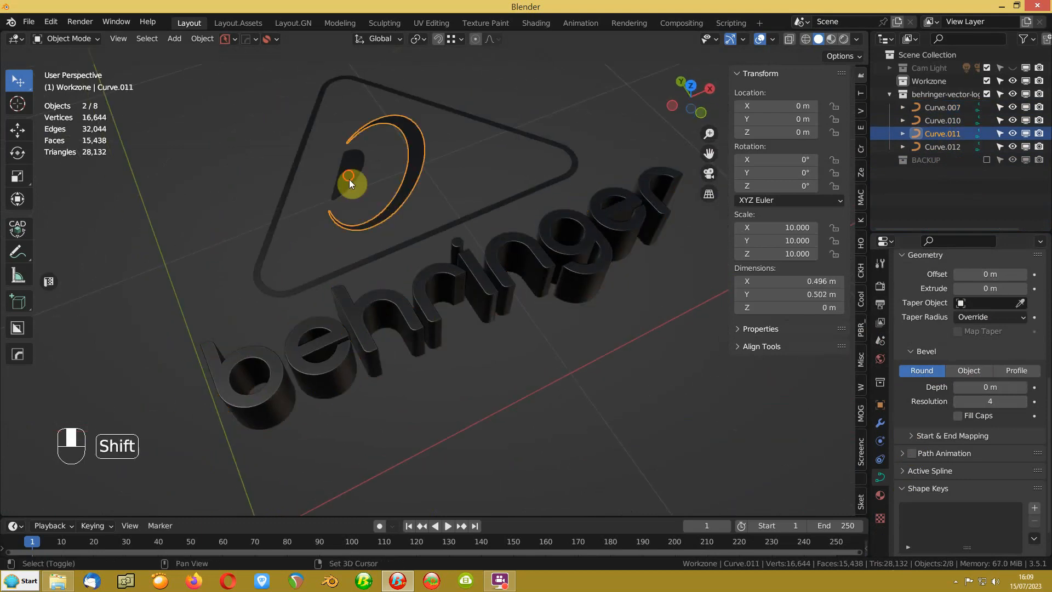
left_click(349, 179, "shift")
left_click(429, 225, "shift")
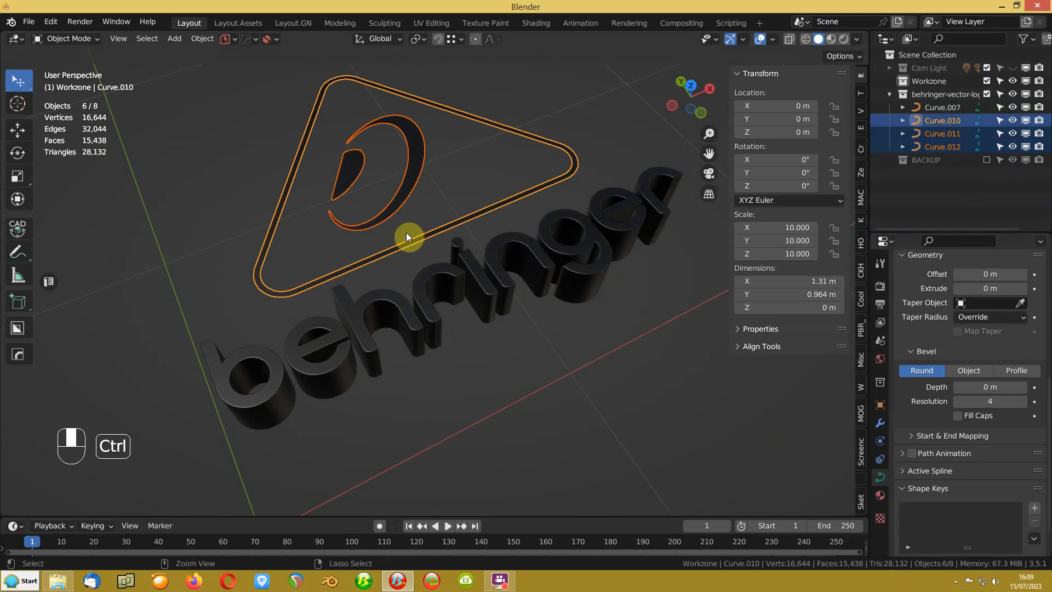
key("ctrl+j")
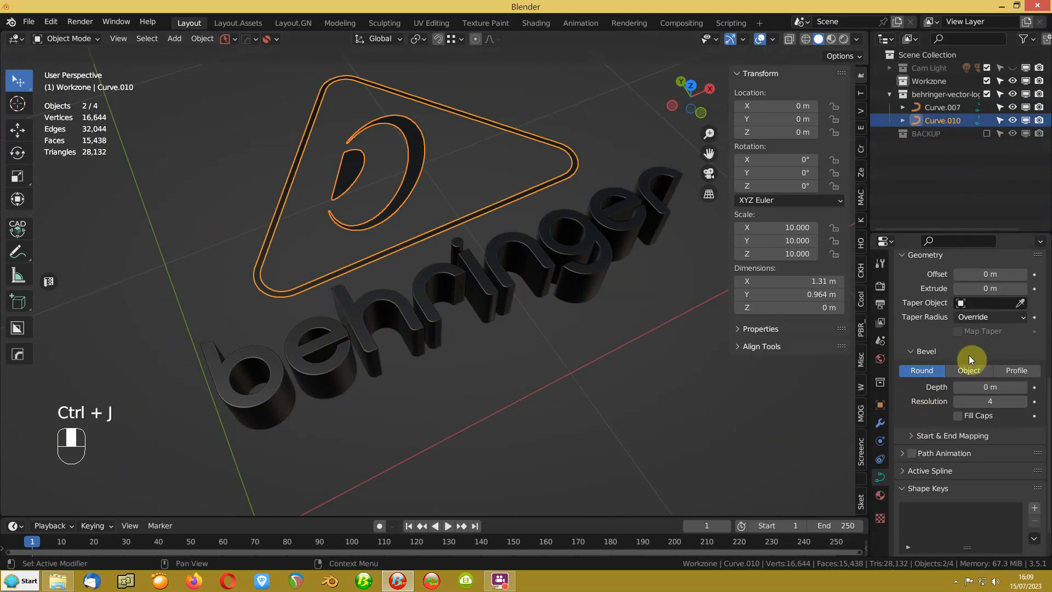
Step: Extrude the joined emblem curve by 0.004 m and set its bevel depth to 0.002 m
left_click_drag(971, 290, 980, 289, "shift")
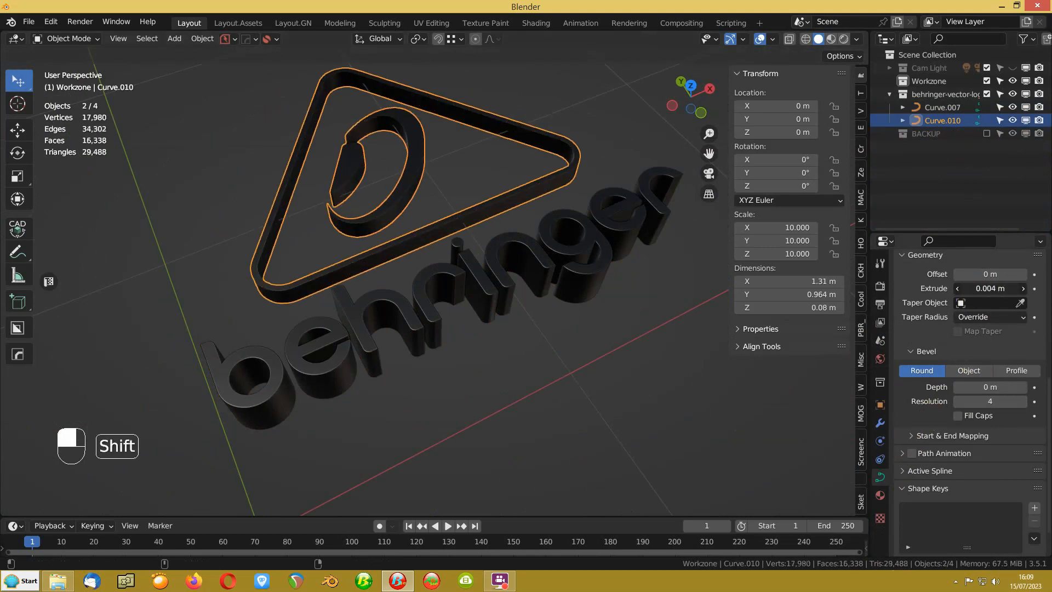
middle_click_drag(433, 237, 465, 343, "shift")
scroll(395, 303, "up", 6)
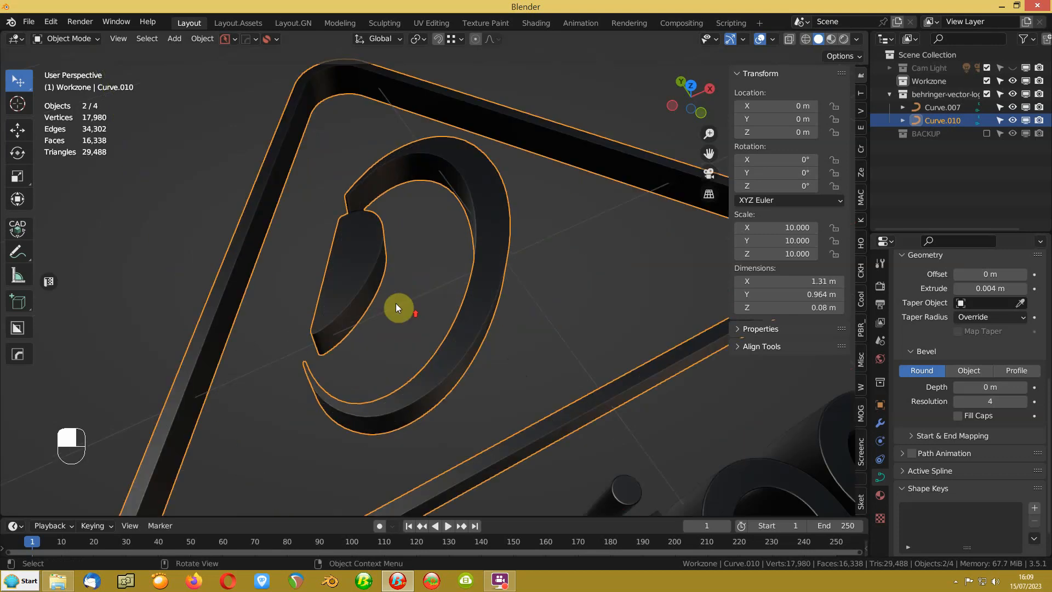
left_click(981, 385)
key("BackSpace")
type(".002")
key("Return")
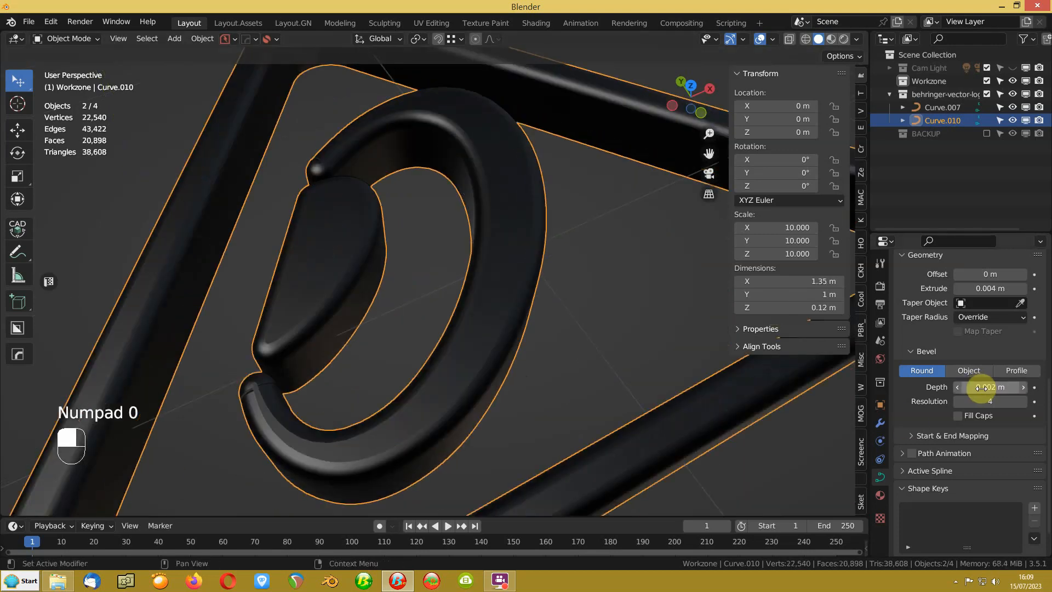
Step: Set the emblem curve's bevel depth to 0.0002 m
left_click(968, 387)
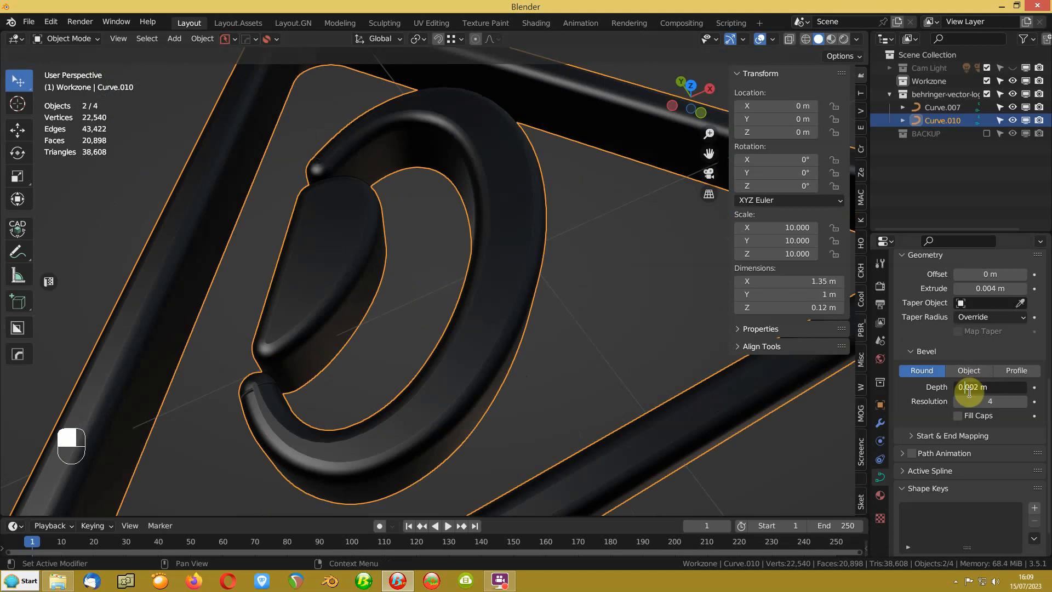
type("0")
key("Return")
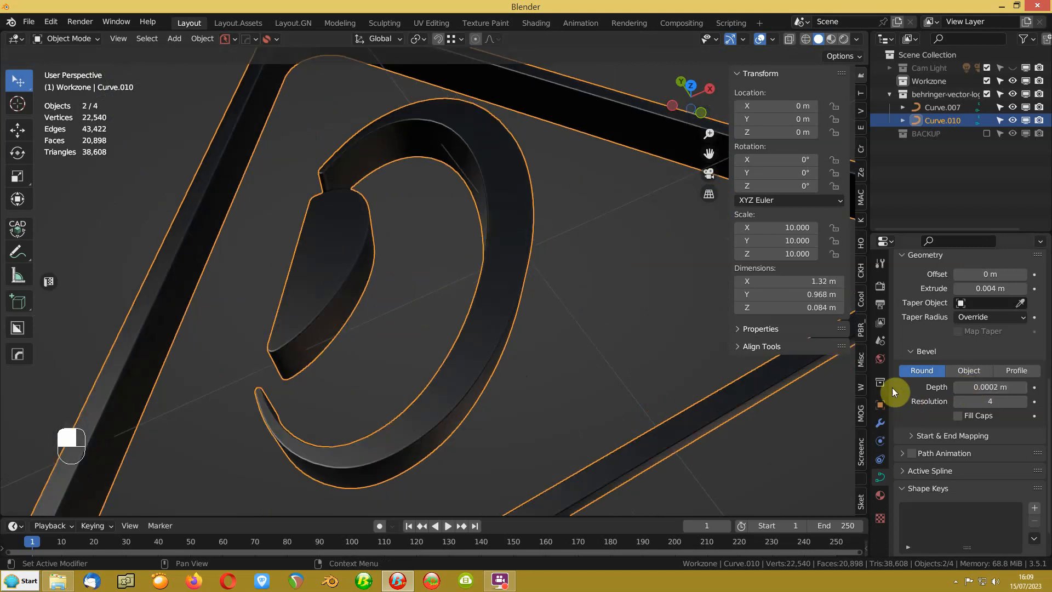
Step: Reset the behringer lettering's bevel depth, bevel resolution and extrusion to 0
scroll(433, 337, "down", 5)
middle_click_drag(430, 416, 439, 378, "shift")
scroll(437, 367, "down", 4)
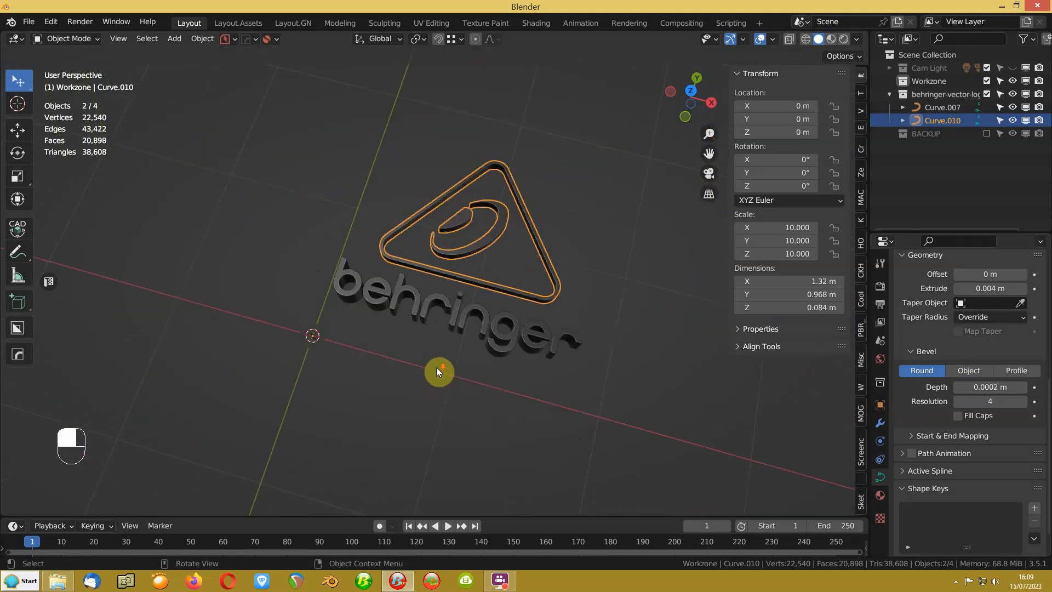
middle_click_drag(435, 433, 450, 391)
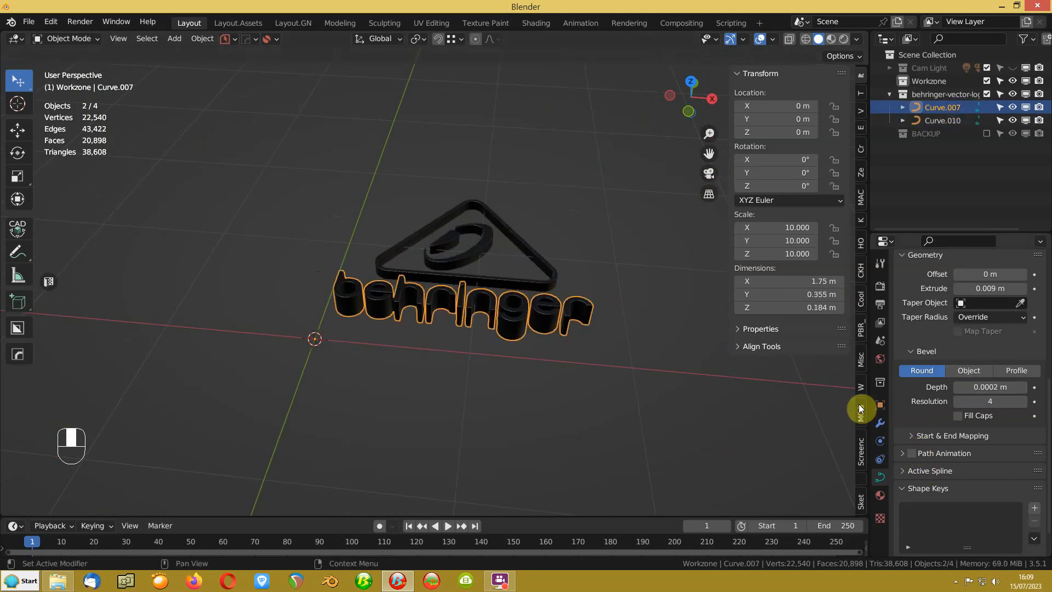
left_click(992, 389)
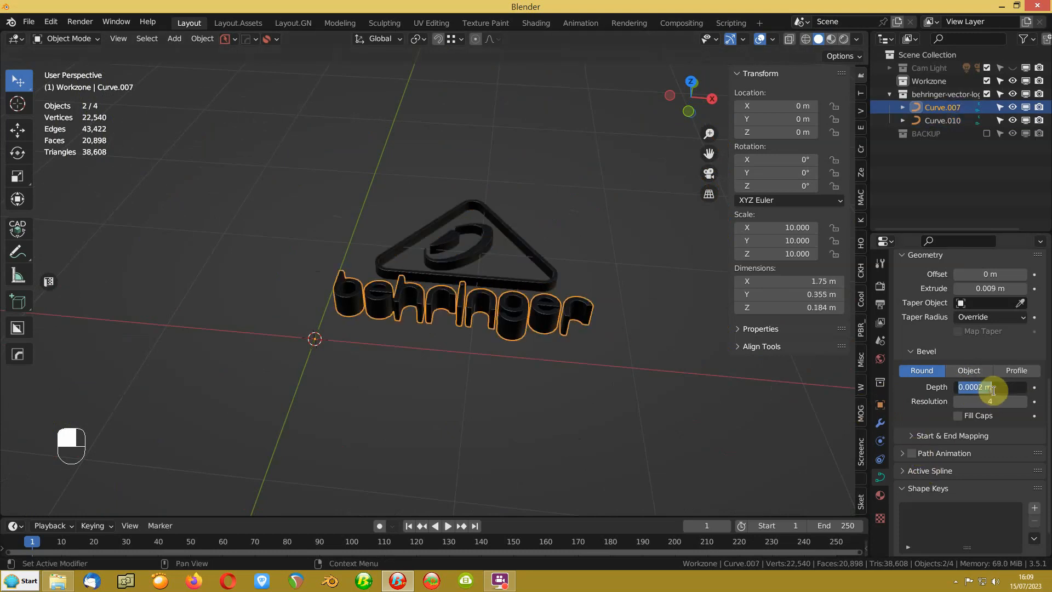
type("0")
key("Return")
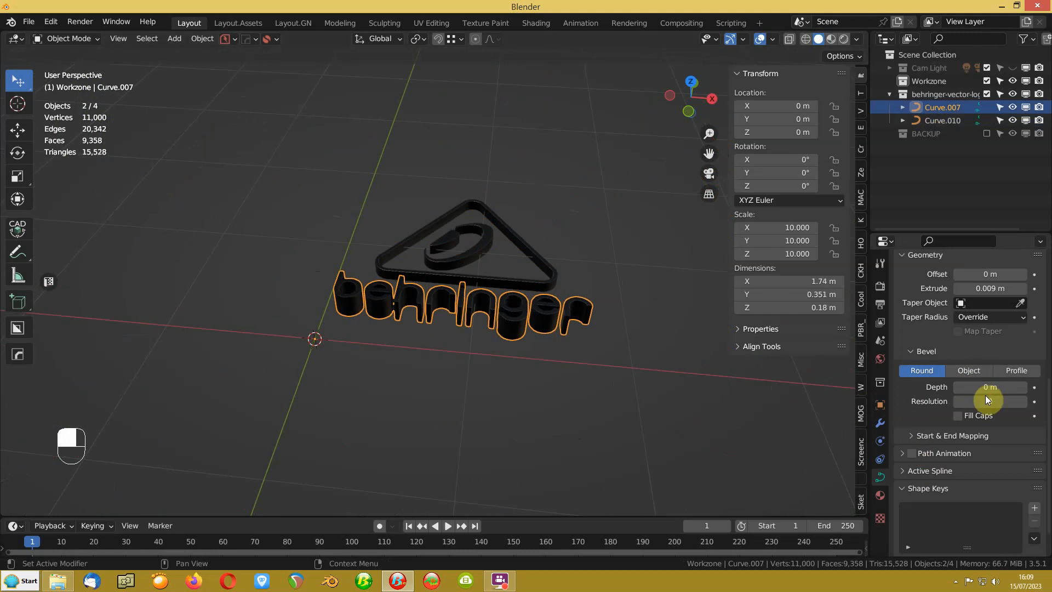
left_click(986, 288)
type("0")
key("Return")
Step: Reset the emblem curve's extrusion, bevel depth and bevel resolution to 0
left_click(425, 256)
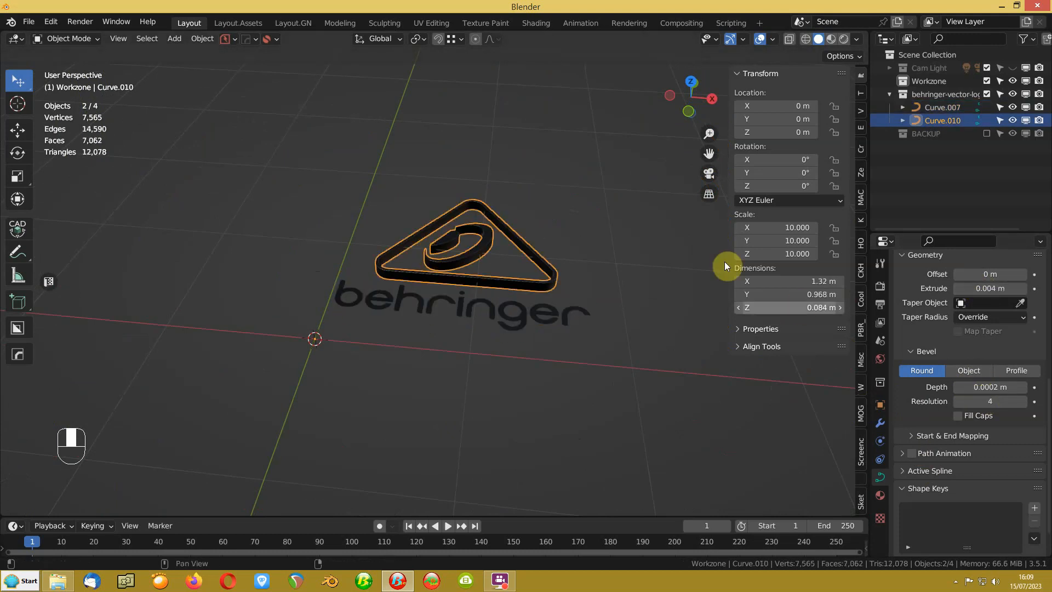
left_click(989, 288)
type("0")
key("Return")
left_click(998, 388)
type("0")
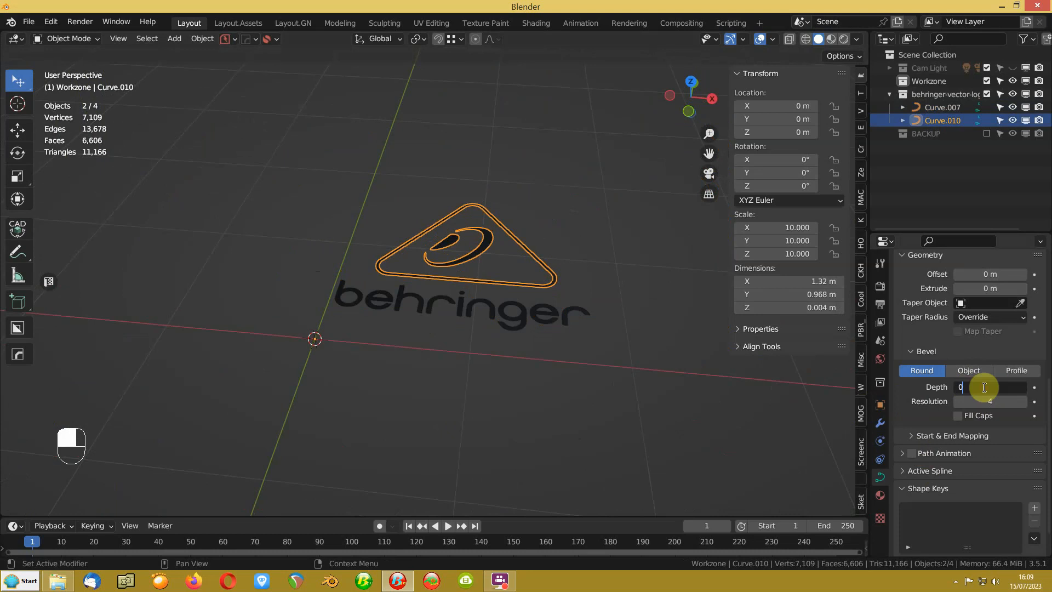
key("Return")
left_click(990, 401)
type("0")
key("Return")
Step: Set the behringer lettering curve's preview resolution to 32
middle_click_drag(417, 351, 311, 356)
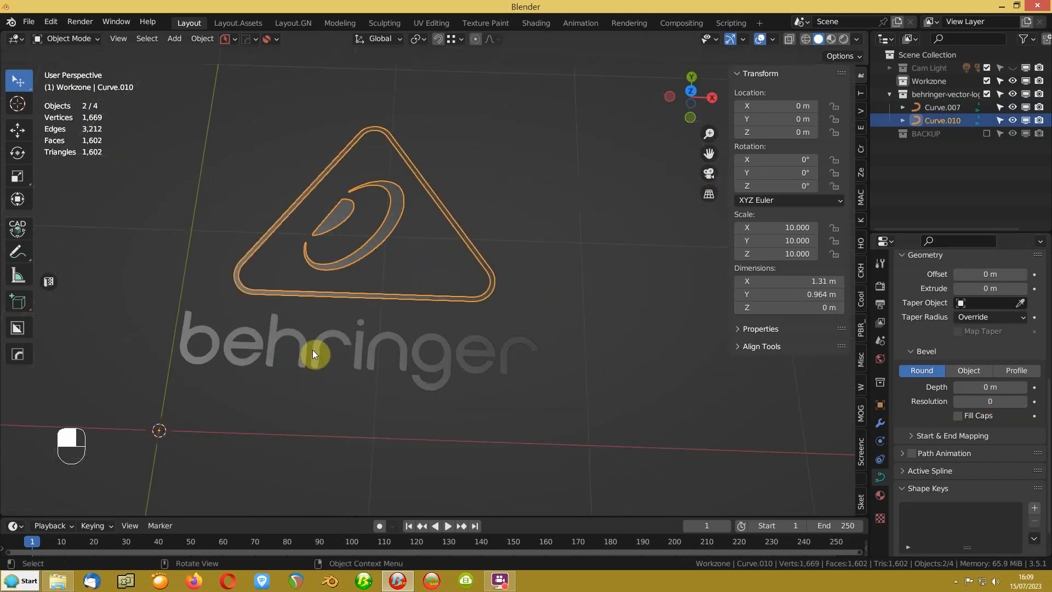
left_click(321, 350, "shift")
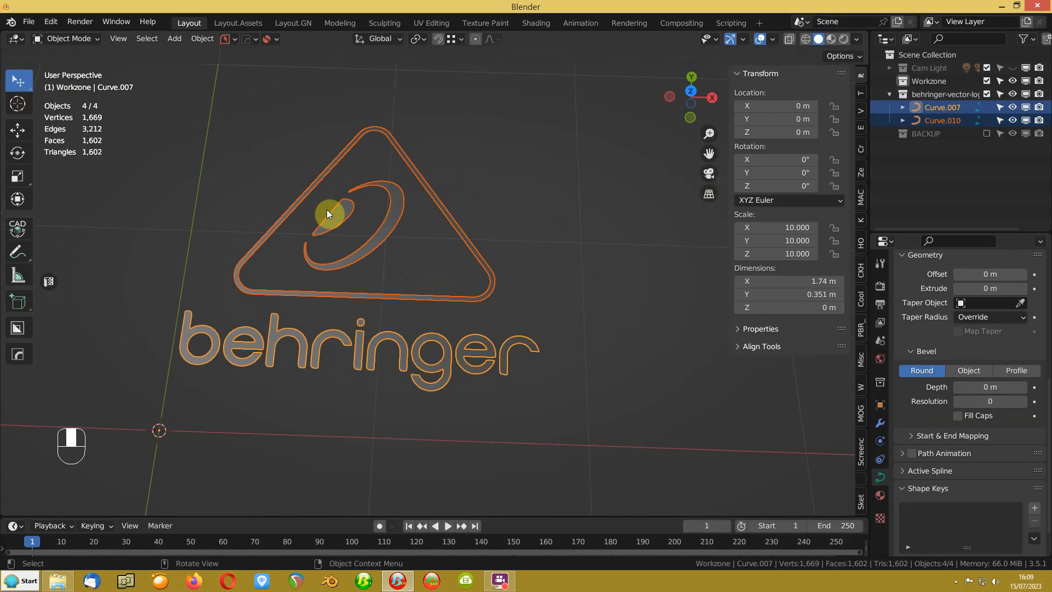
scroll(931, 328, "up", 10)
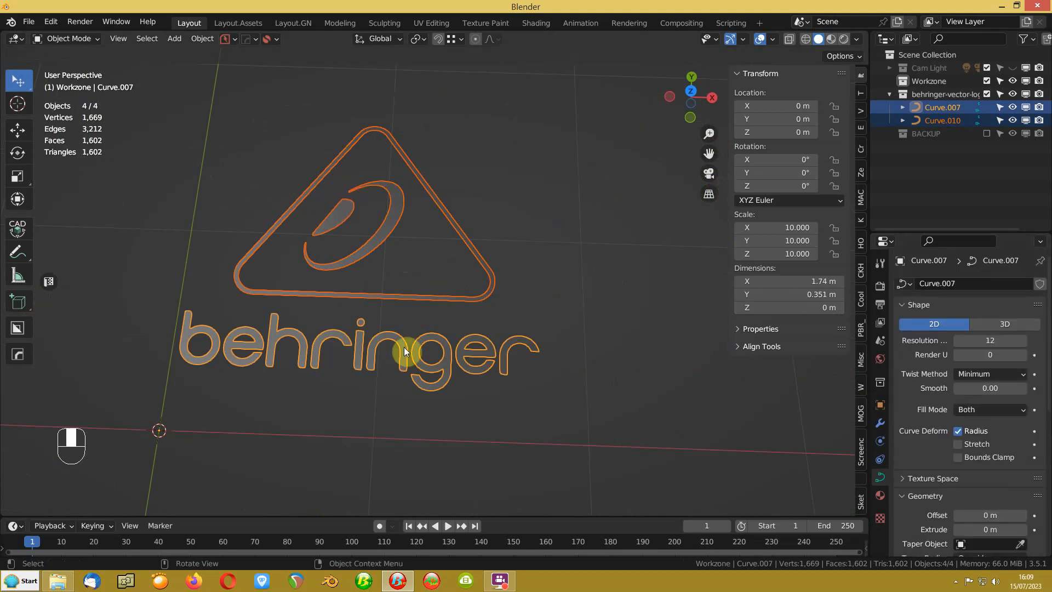
left_click(481, 343)
left_click(980, 336)
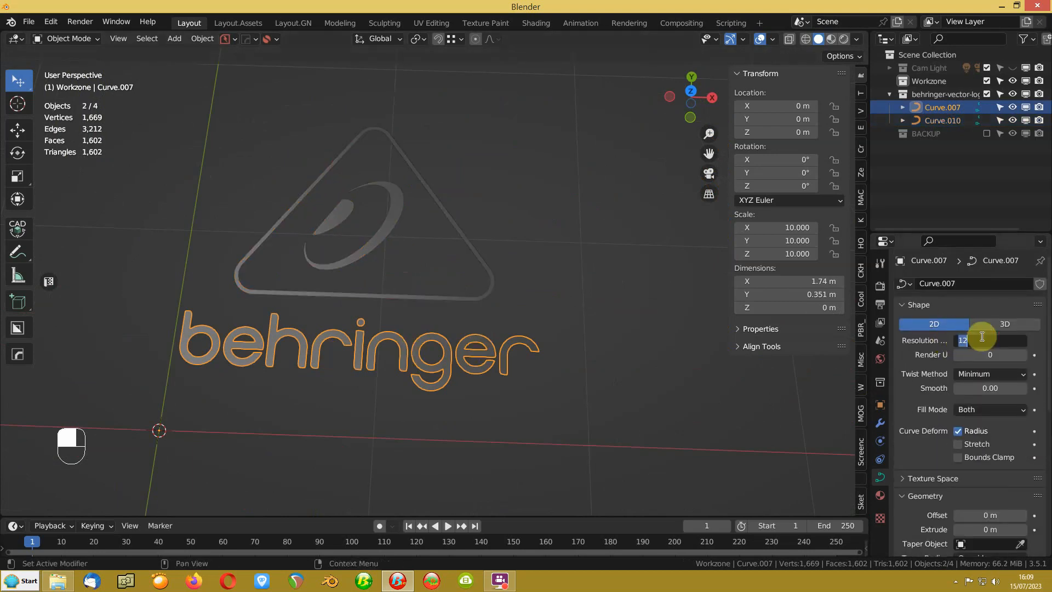
Step: Raise the triangular emblem curve's preview resolution to 32
left_click(492, 280)
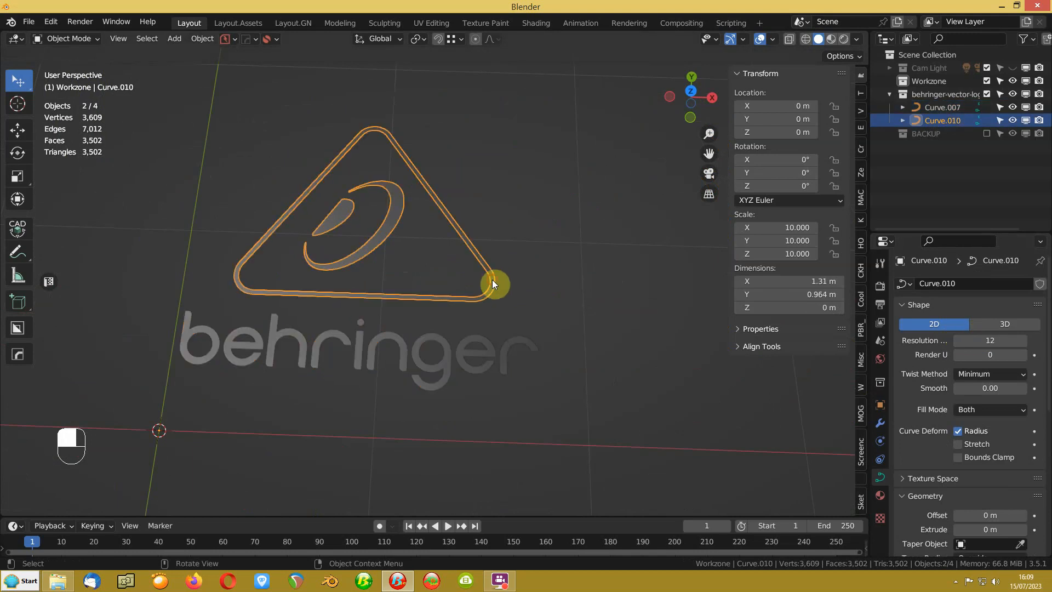
left_click(987, 341)
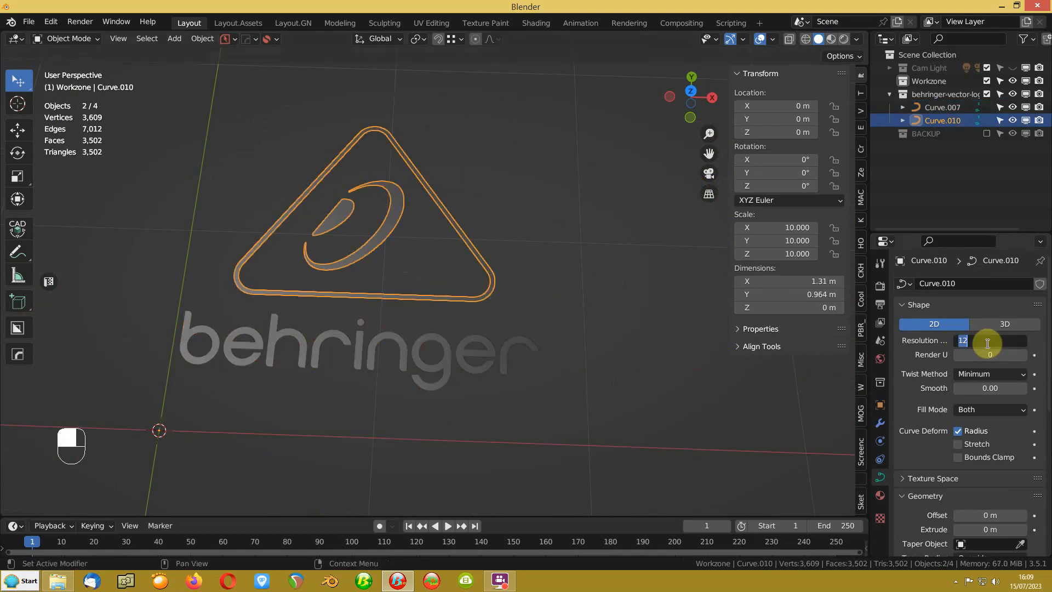
type("32")
key("Return")
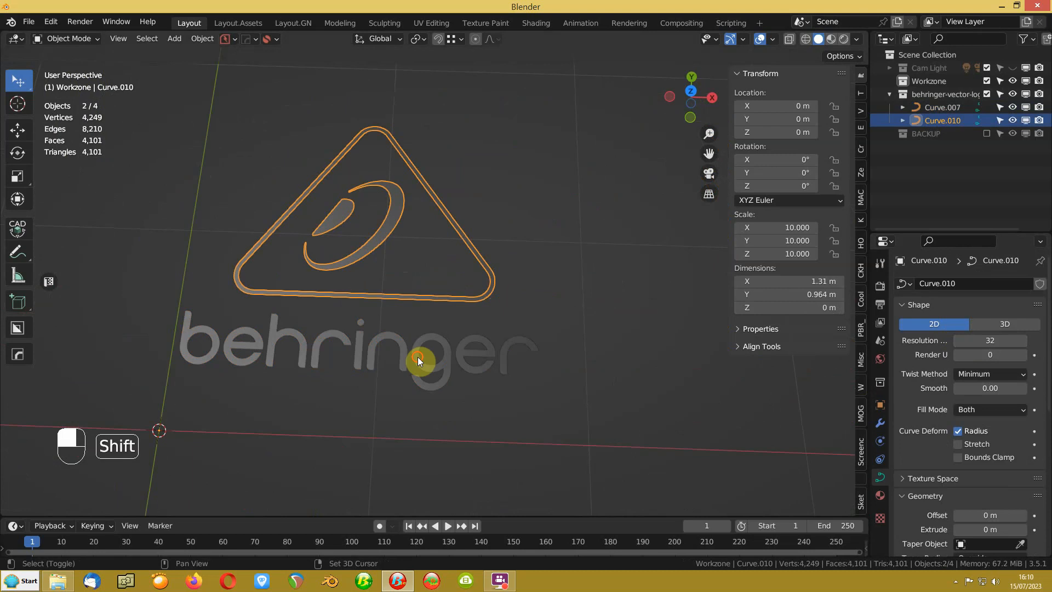
Step: Convert both the emblem and lettering curves to meshes with Visual Geometry to Mesh
left_click(418, 357, "shift")
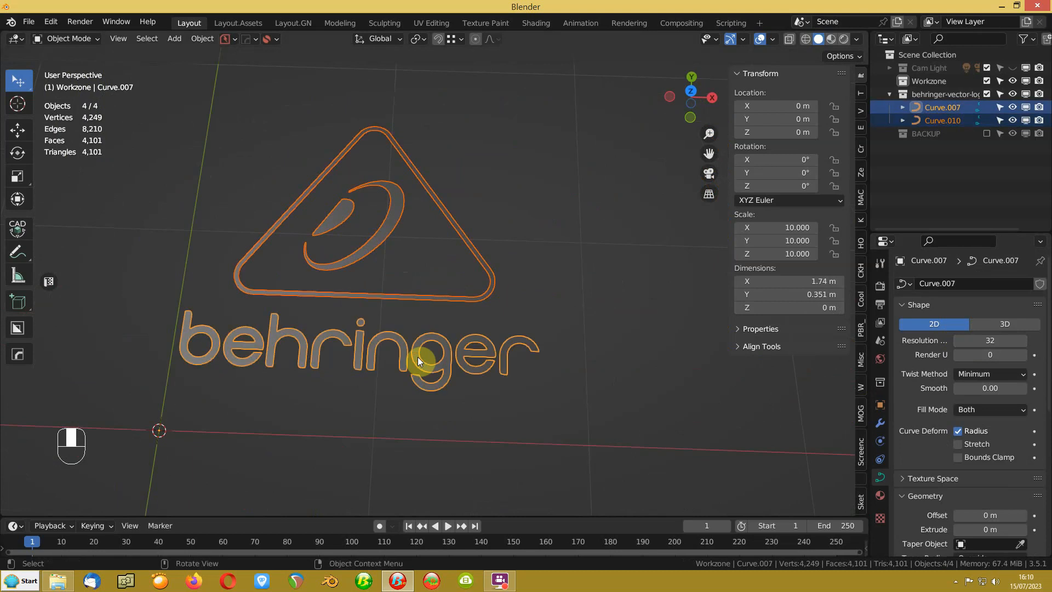
key("ctrl+a")
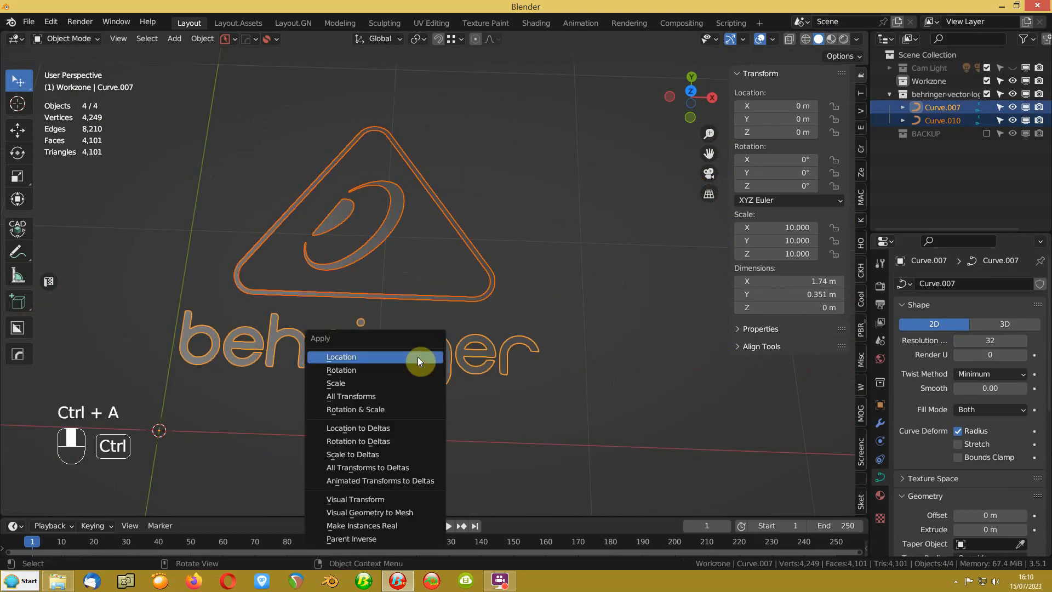
left_click(376, 513)
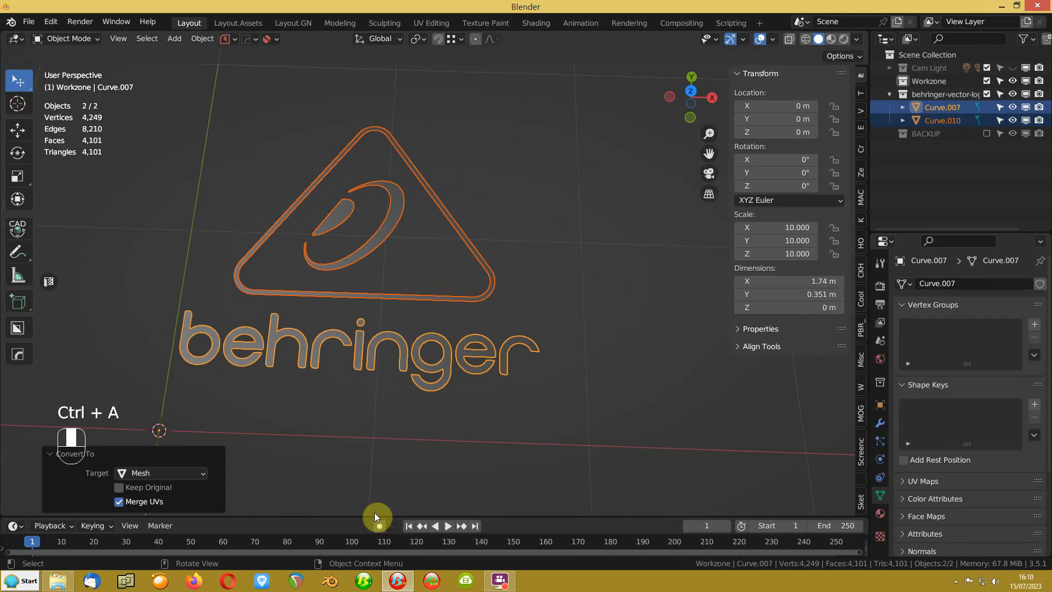
Step: Inspect the converted lettering's mesh topology in Edit Mode and return to Object Mode
middle_click_drag(389, 498, 341, 348)
scroll(340, 349, "up", 2)
left_click(434, 363)
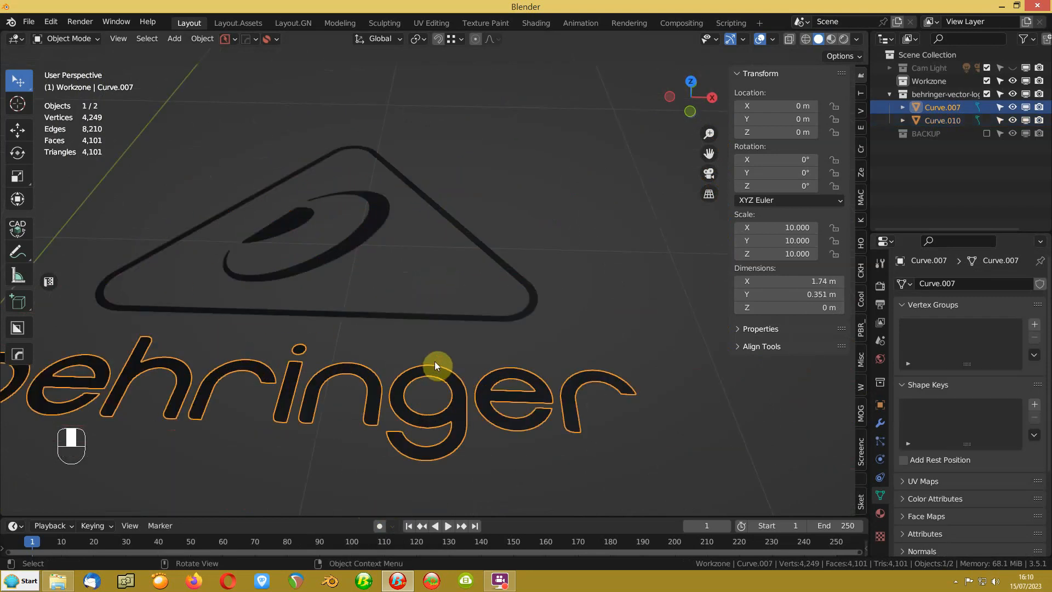
key("Tab")
left_click(430, 287)
middle_click_drag(429, 288, 416, 348)
key("Tab")
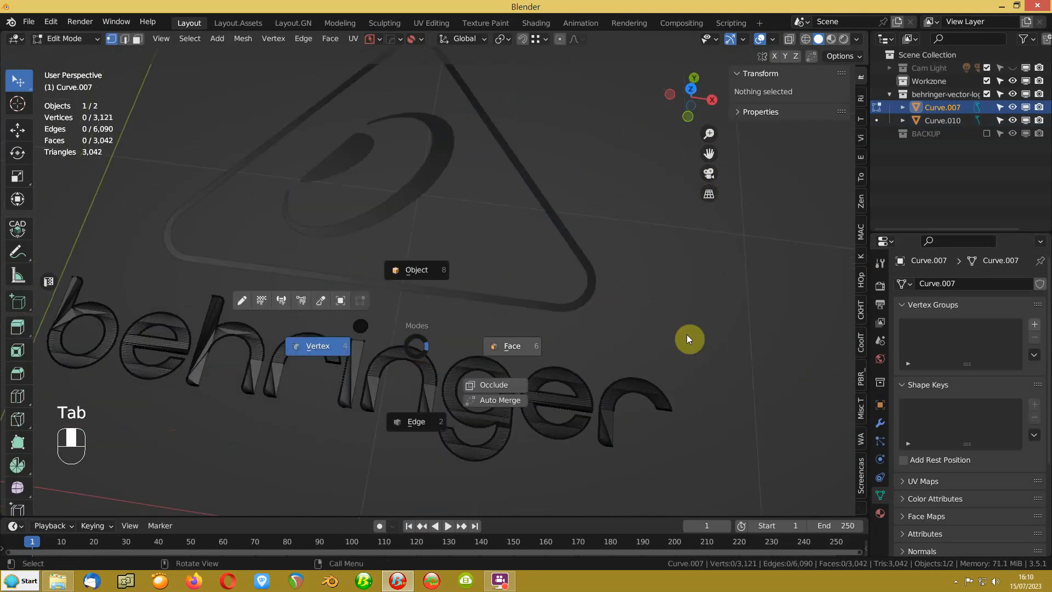
left_click(423, 278)
Step: Brighten the SVGMat material's diffuse color to a light grey
left_click(883, 510)
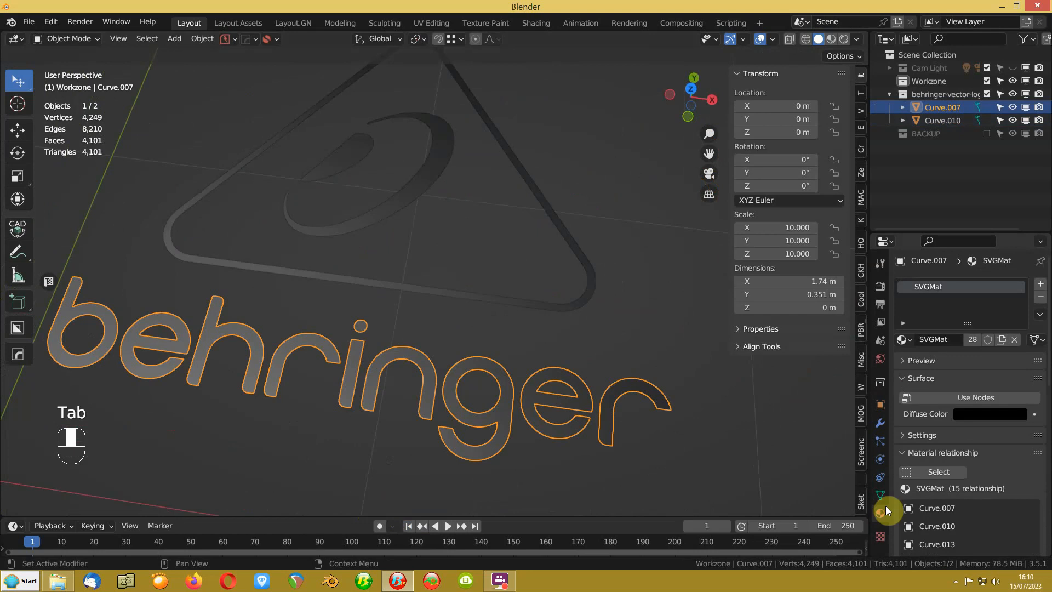
left_click(992, 422)
left_click(1017, 254)
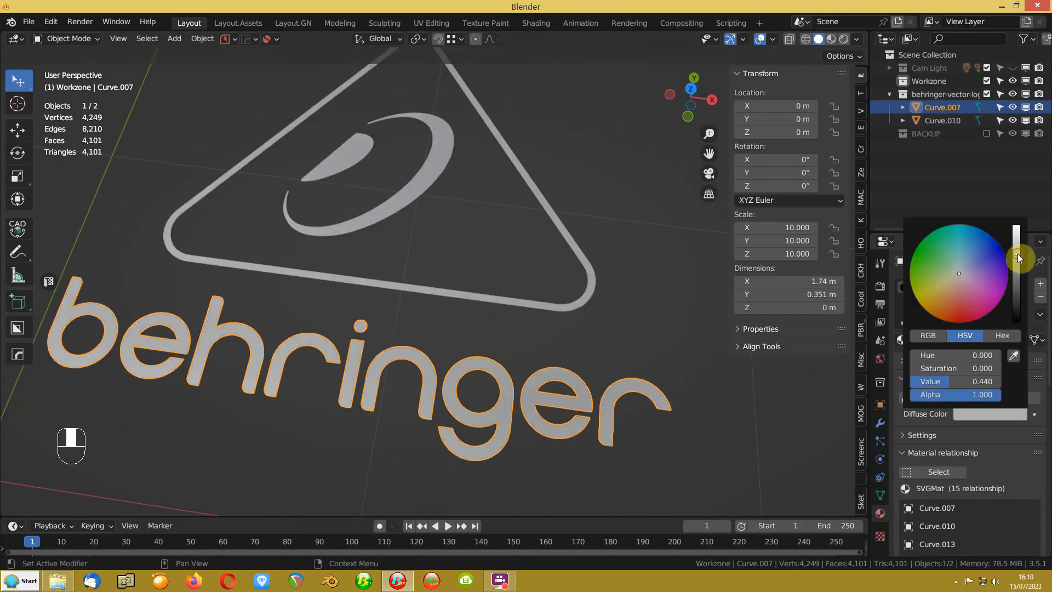
left_click_drag(1016, 254, 1016, 248)
left_click(227, 252)
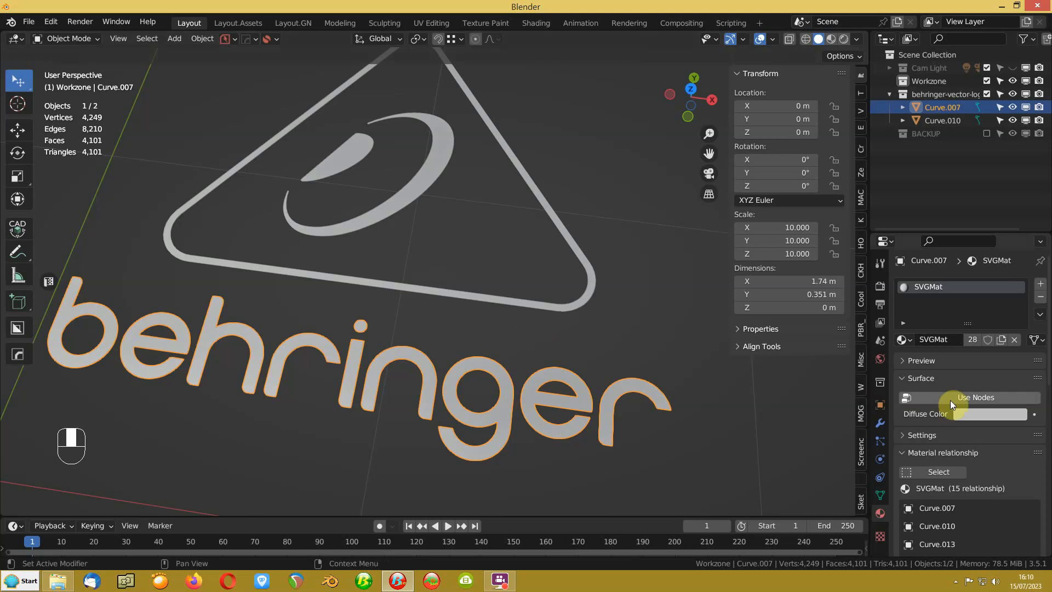
Step: Merge all vertices of the behringer lettering mesh by distance, using 0.0001 m
key("Tab")
left_click(300, 199)
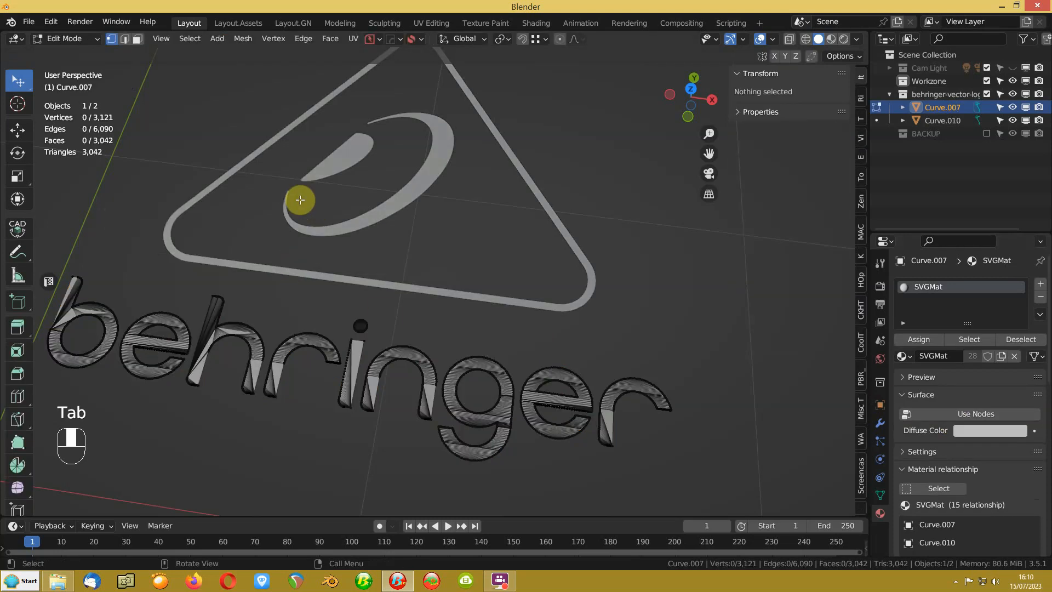
middle_click_drag(254, 345, 323, 313)
key("a")
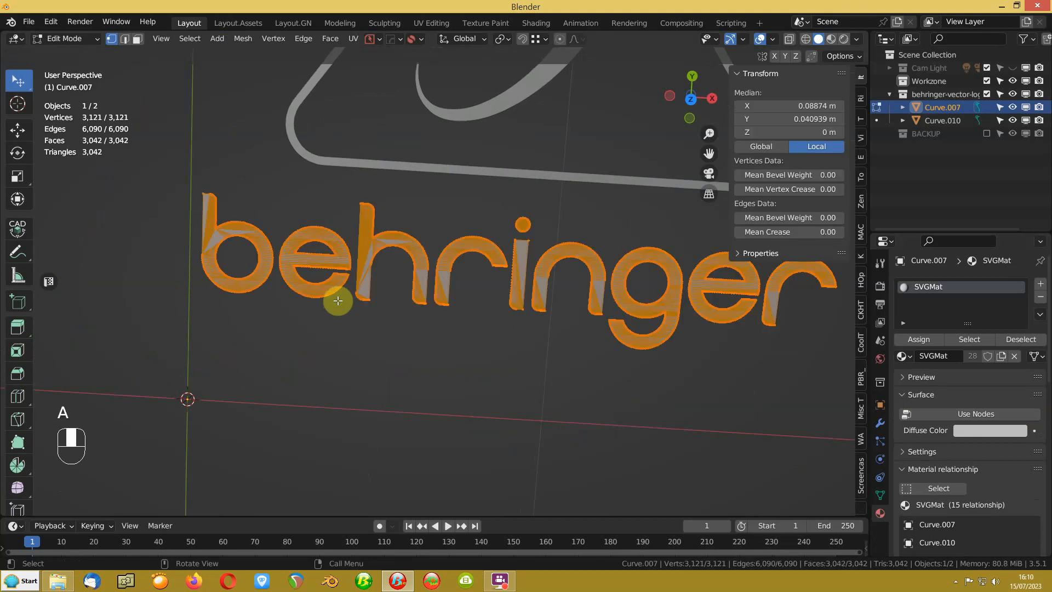
key("m")
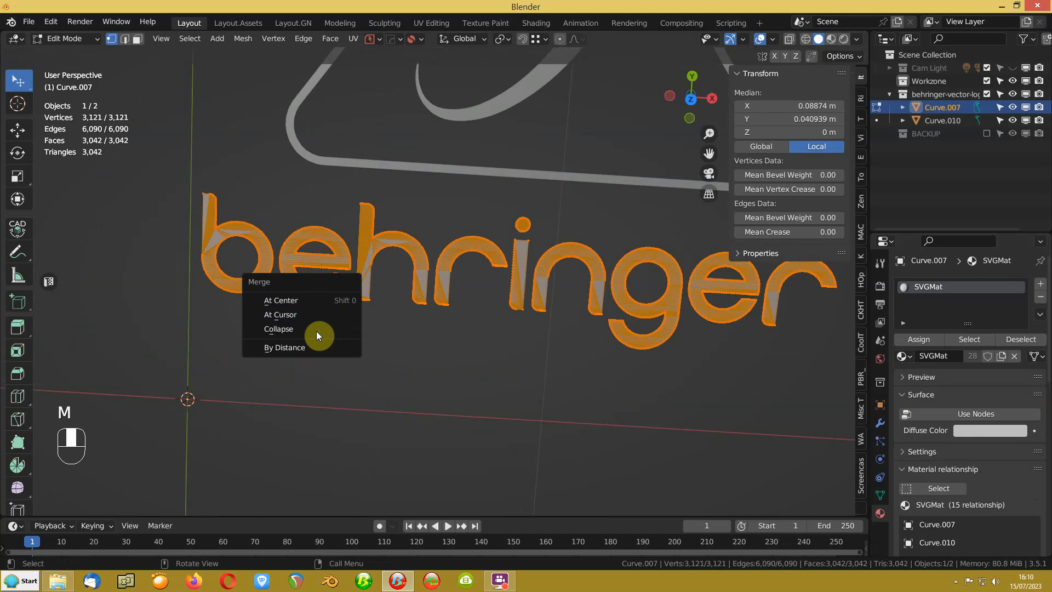
left_click(292, 355)
Step: Examine the merged lettering's edges and vertices up close along the letters, and return to Object Mode
scroll(293, 354, "up", 6)
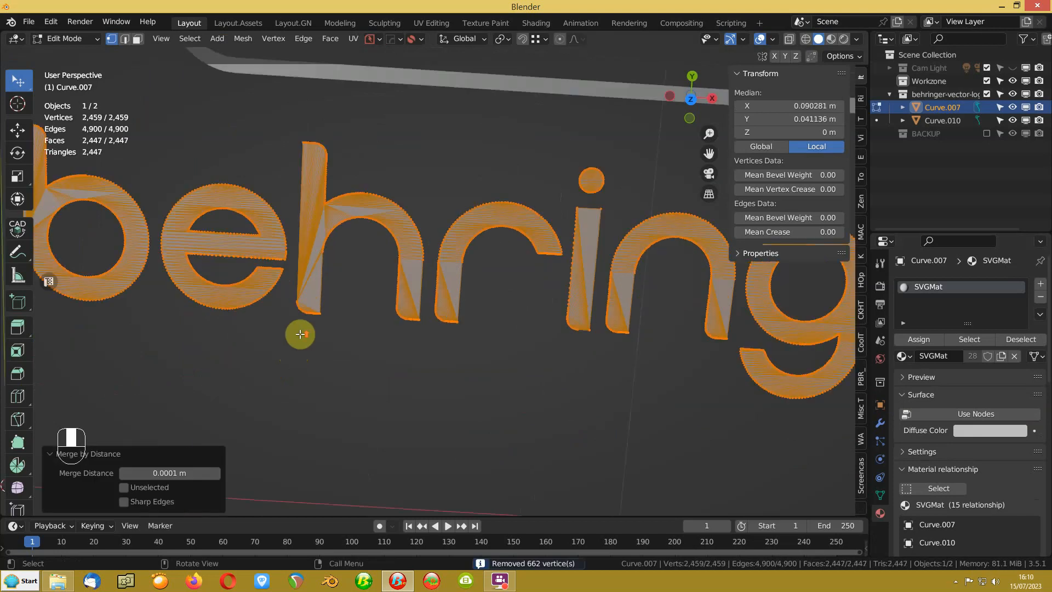
middle_click_drag(300, 333, 281, 301, "shift")
scroll(282, 301, "up", 2)
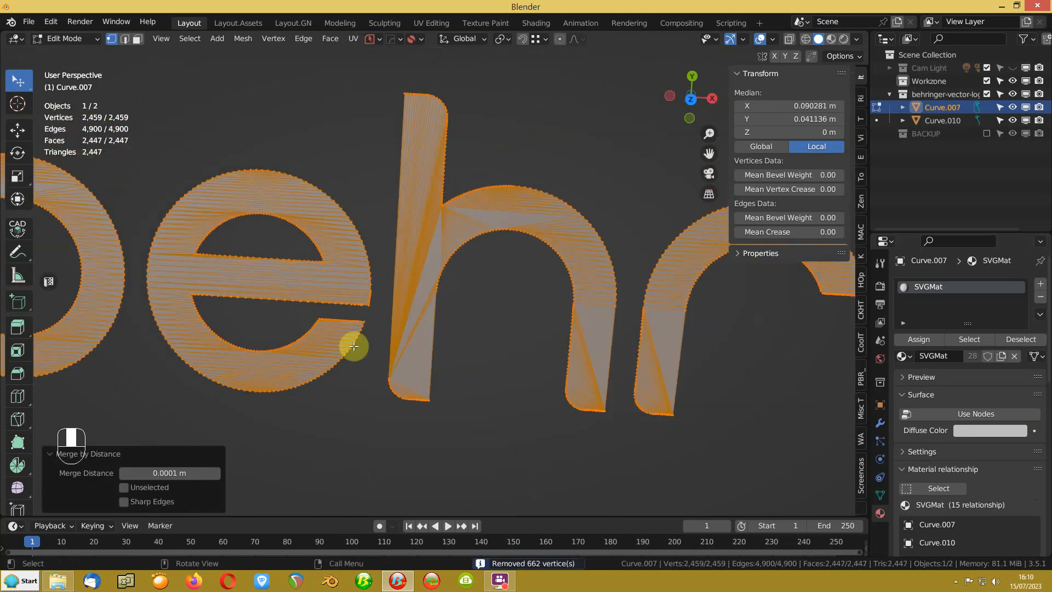
scroll(352, 345, "up", 2)
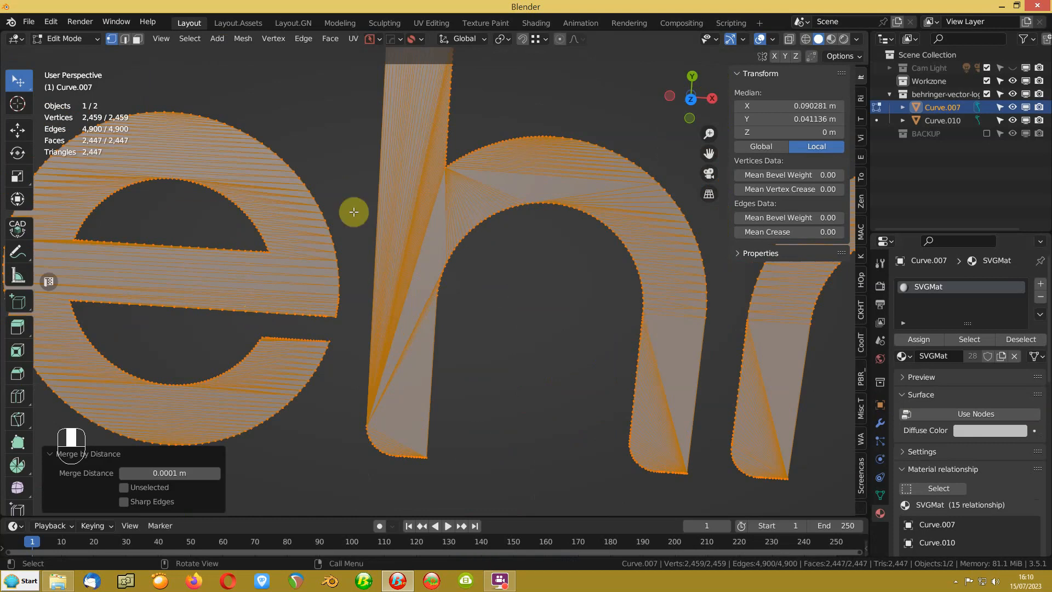
scroll(540, 229, "up", 2)
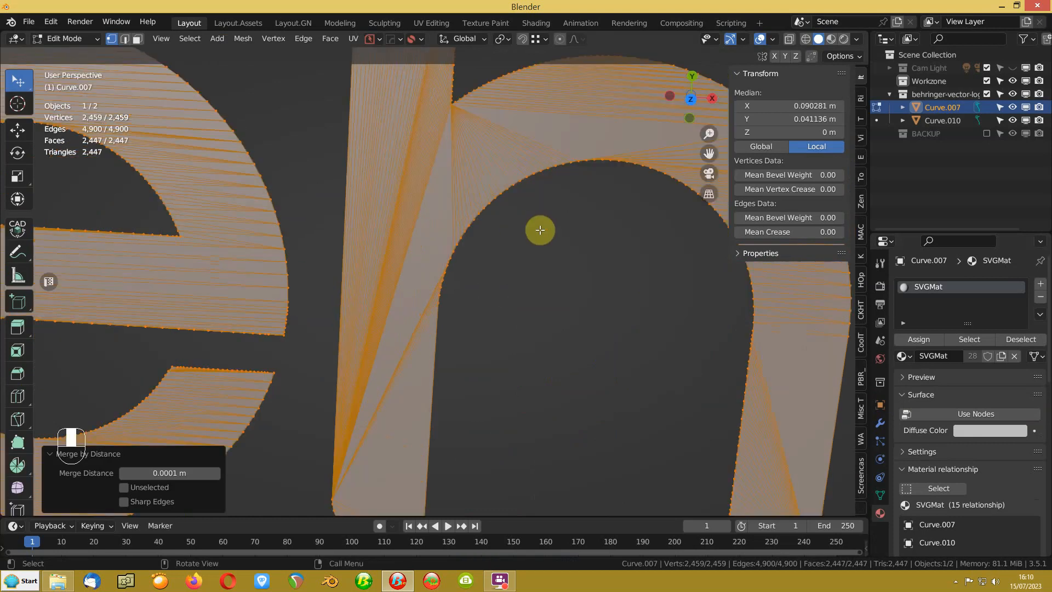
middle_click_drag(540, 230, 218, 277, "shift")
scroll(433, 284, "down", 3)
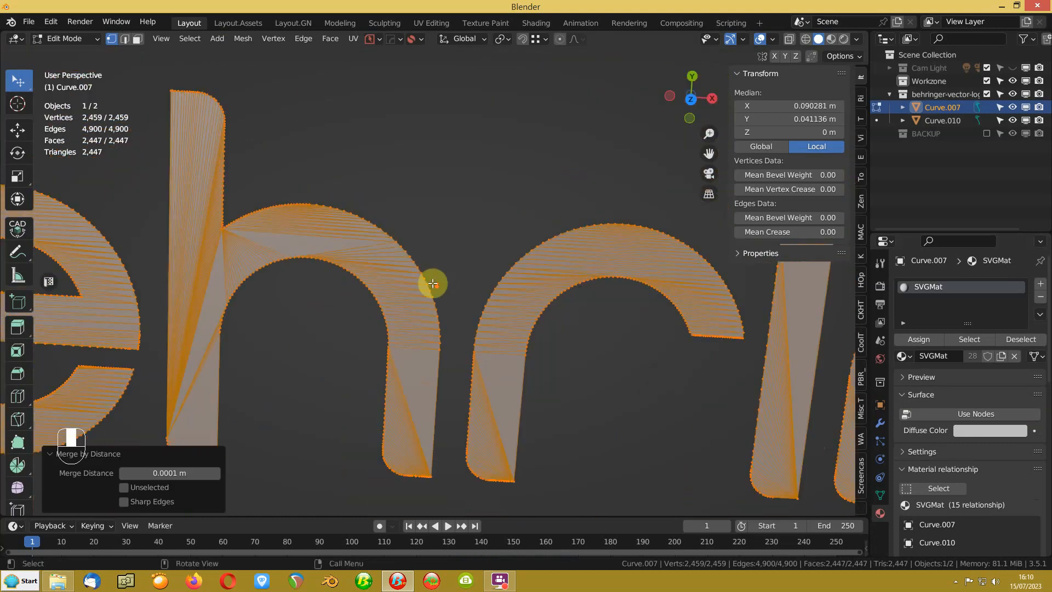
middle_click_drag(451, 359, 465, 237, "shift")
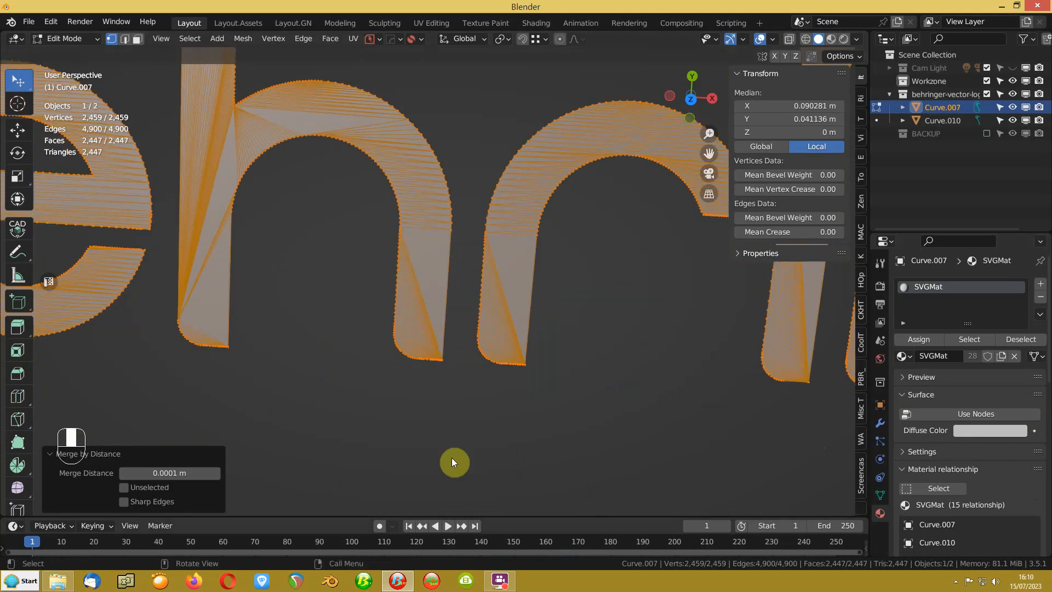
scroll(296, 328, "down", 3)
middle_click_drag(220, 307, 281, 422, "shift")
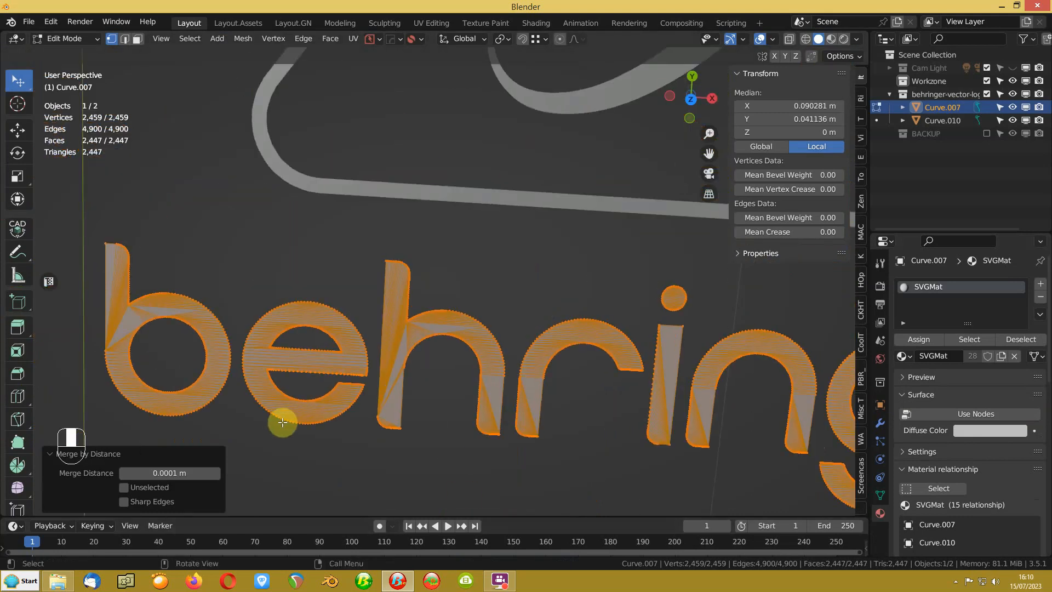
key("Tab")
left_click(307, 257)
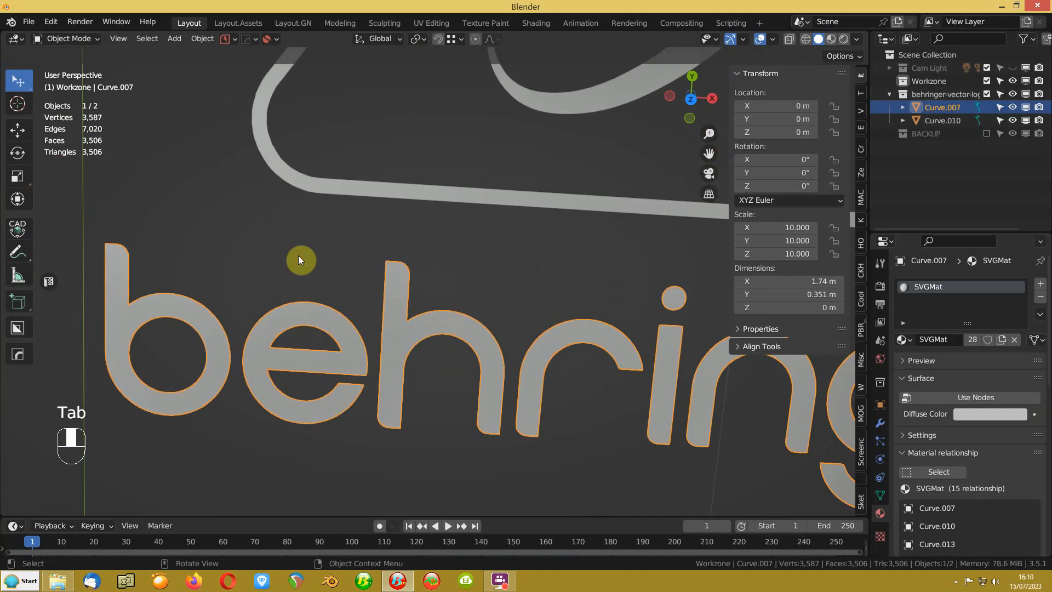
Step: Merge all vertices of the triangular emblem mesh by distance, using 0.0001 m
left_click(392, 196)
key("Tab")
left_click(389, 136)
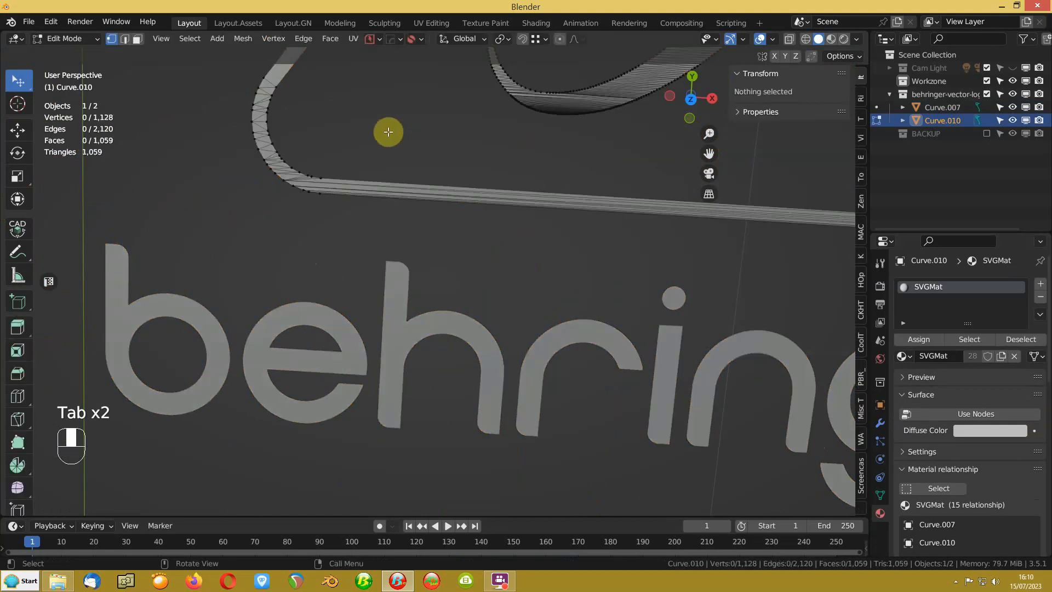
middle_click_drag(387, 129, 328, 352, "shift")
key("a")
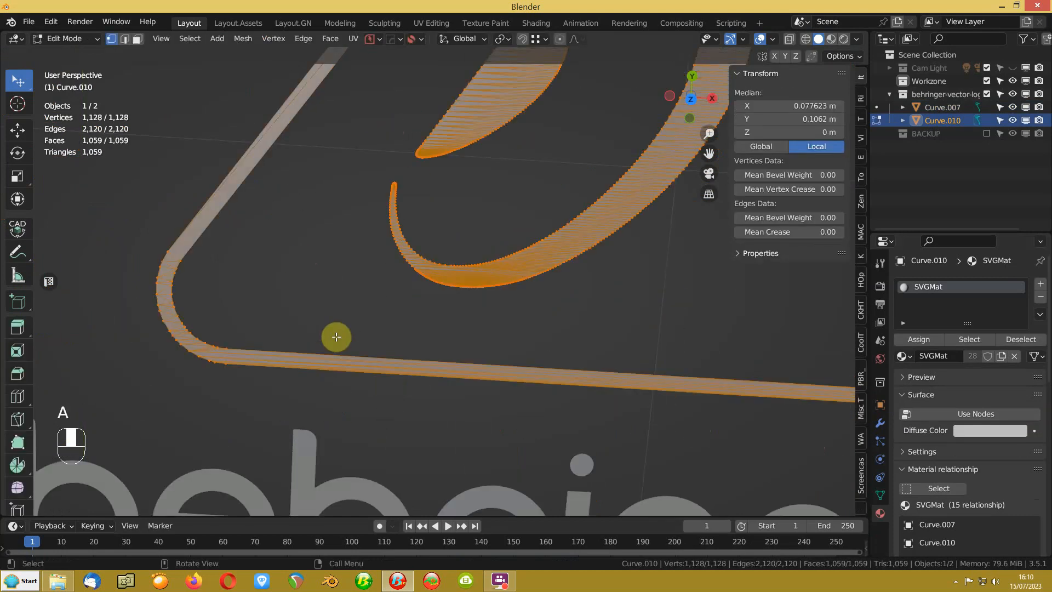
key("m")
left_click(336, 336)
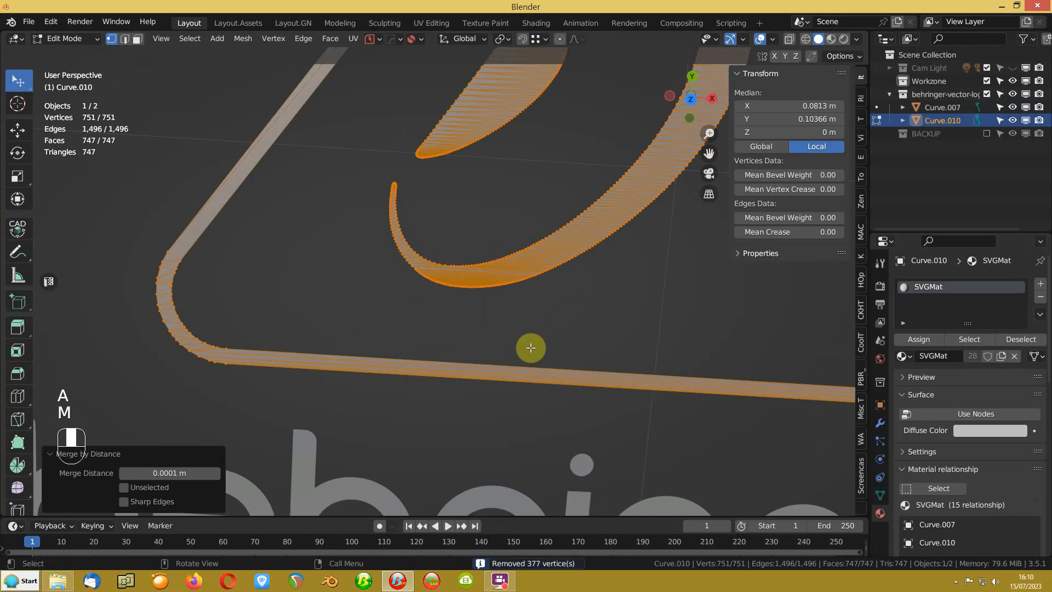
Step: Examine the vertex spacing and triangulation of the emblem's inner shapes with the mesh deselected
scroll(469, 336, "down", 5)
middle_click_drag(564, 249, 457, 349, "shift")
scroll(438, 347, "up", 8)
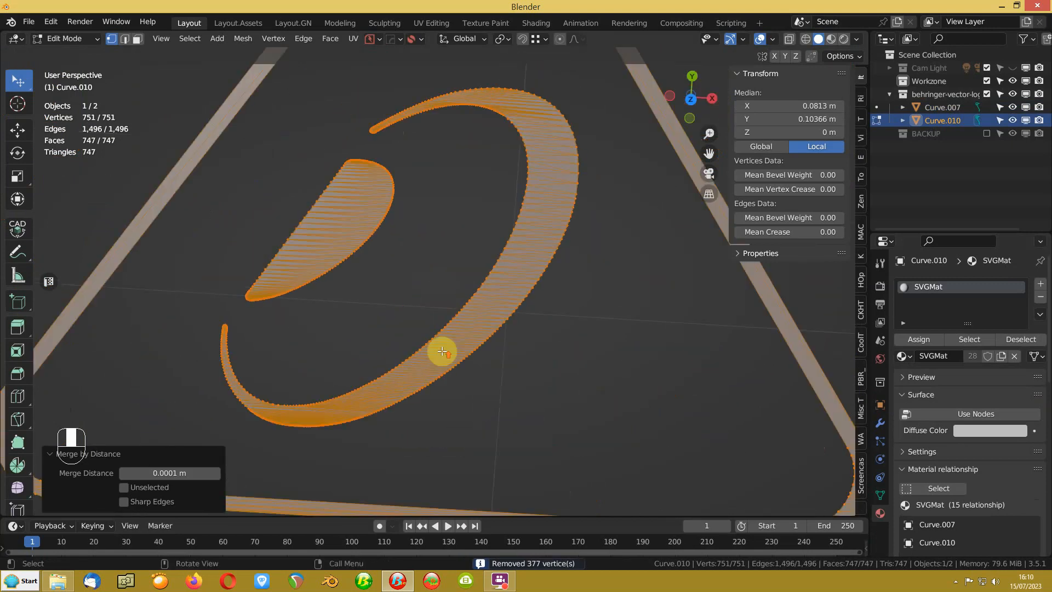
scroll(436, 342, "down", 7)
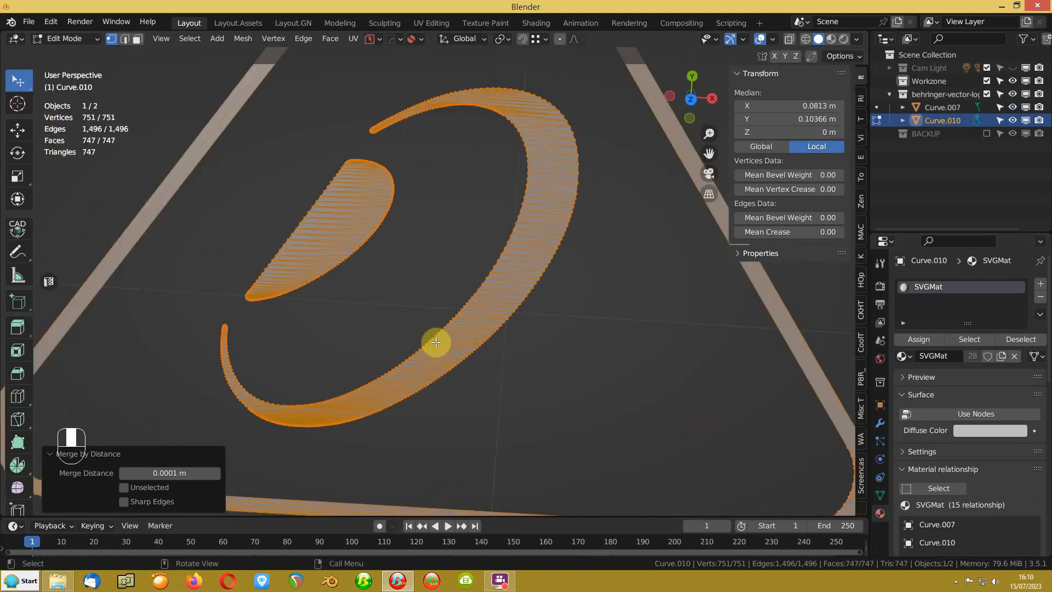
left_click(392, 306)
scroll(321, 293, "up", 6)
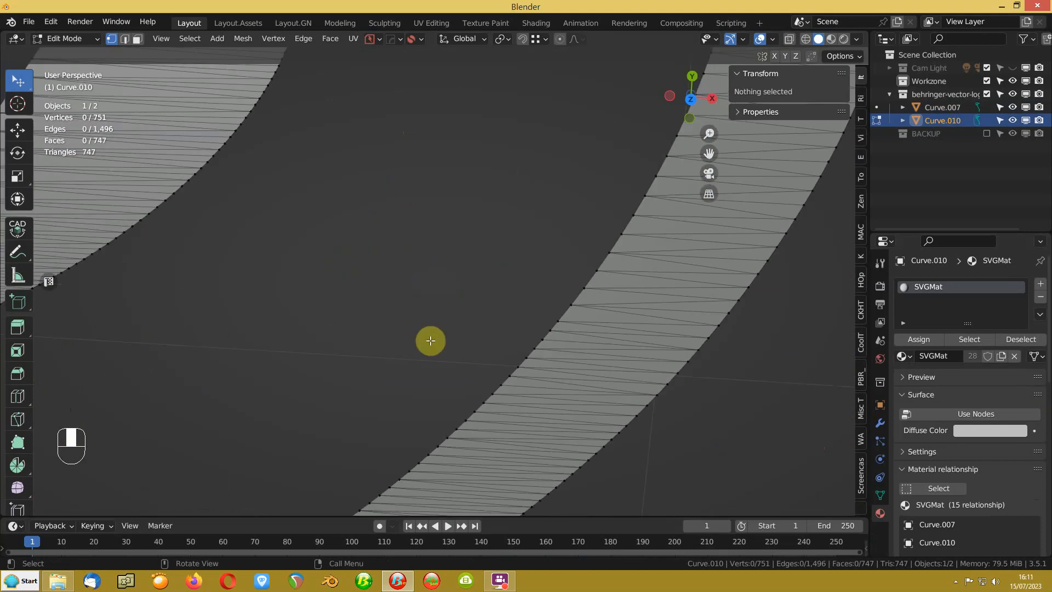
scroll(426, 330, "down", 6)
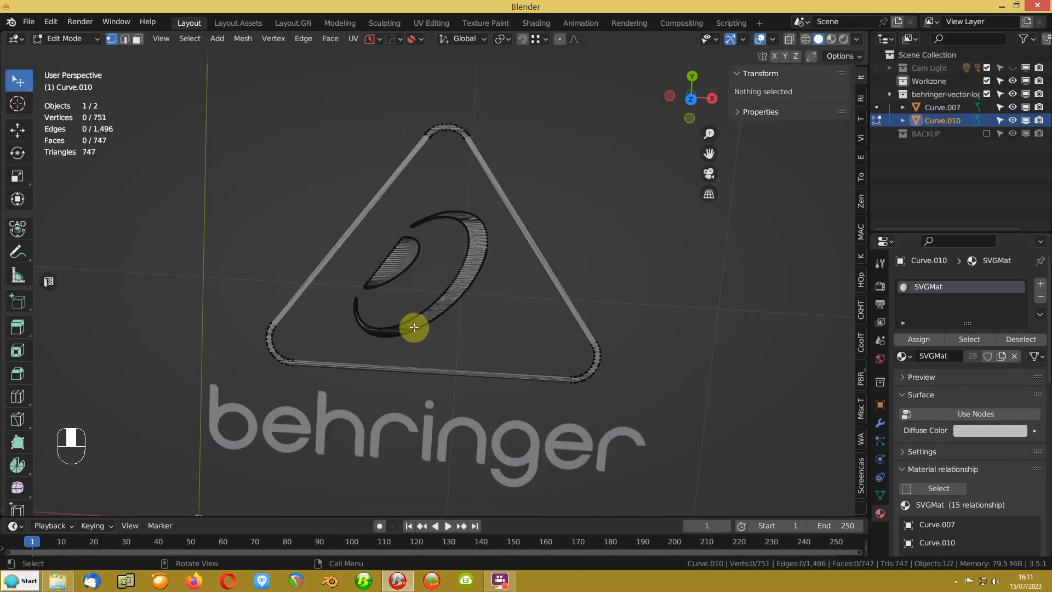
Step: Apply Limited Dissolve to the entire triangular emblem mesh with a max angle of 0.1°, and return to Object Mode
key("a")
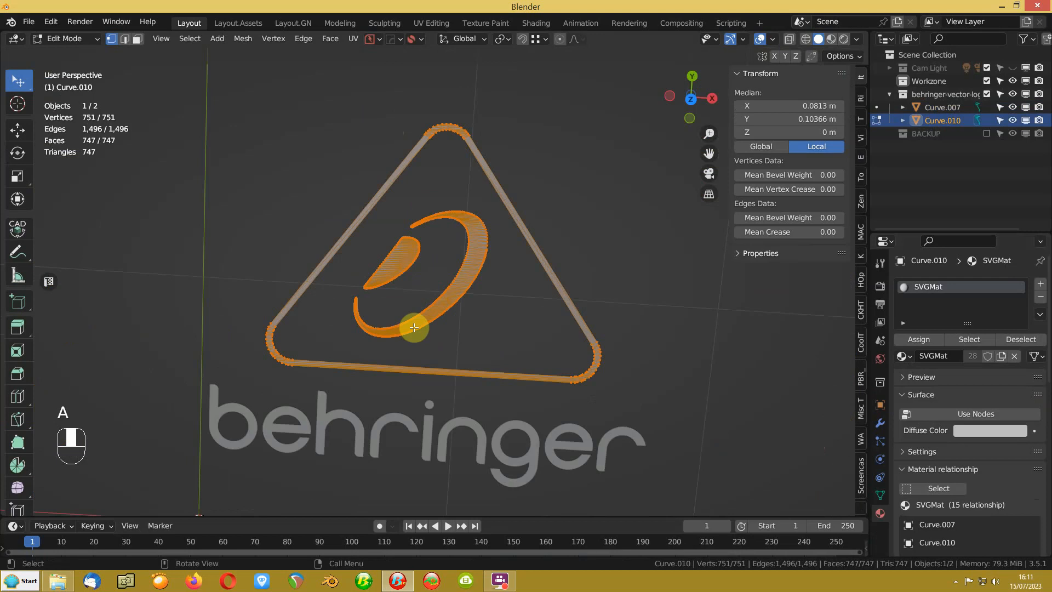
key("Delete")
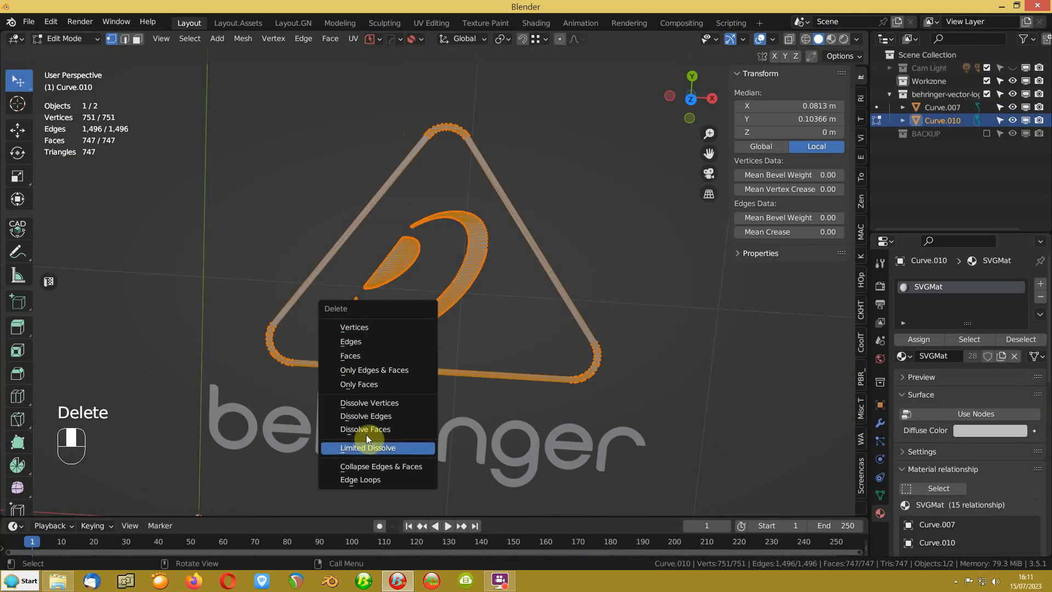
left_click(367, 447)
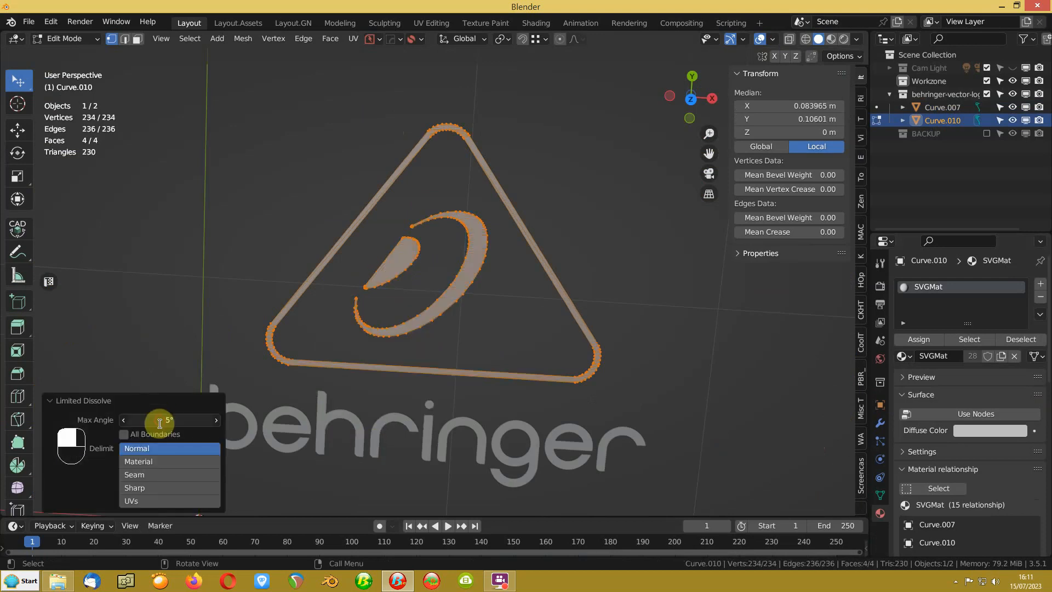
left_click(161, 420)
type(".1")
key("Return")
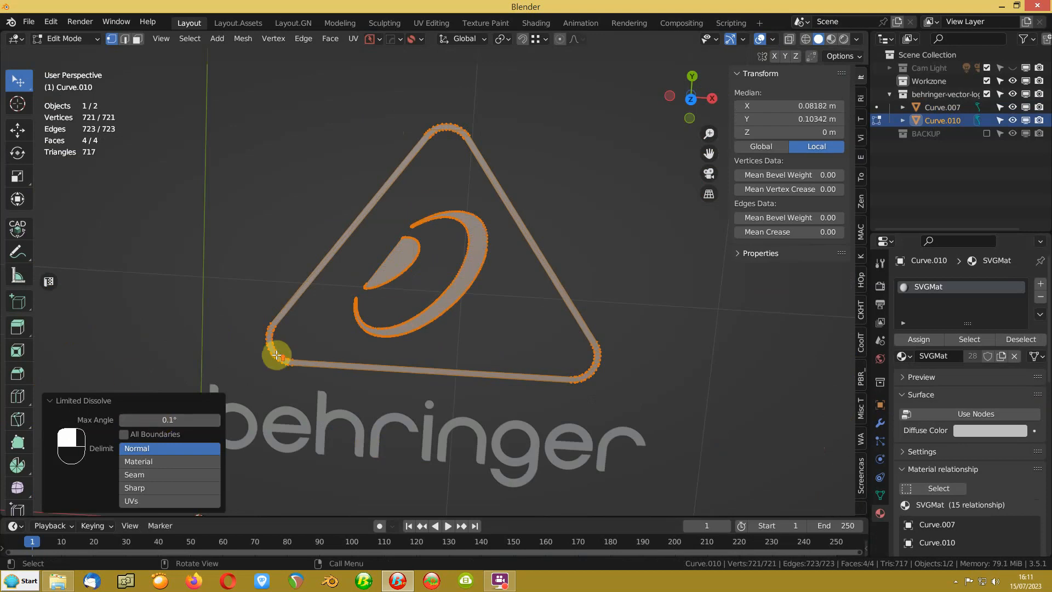
scroll(277, 355, "up", 3)
middle_click_drag(324, 416, 334, 391)
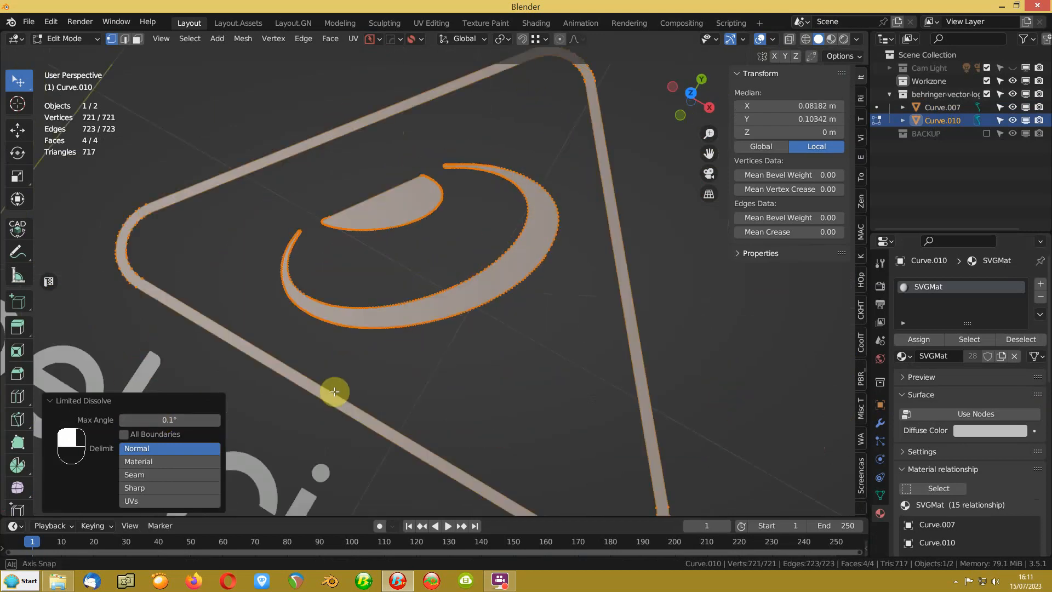
scroll(383, 360, "down", 2)
scroll(352, 355, "down", 5)
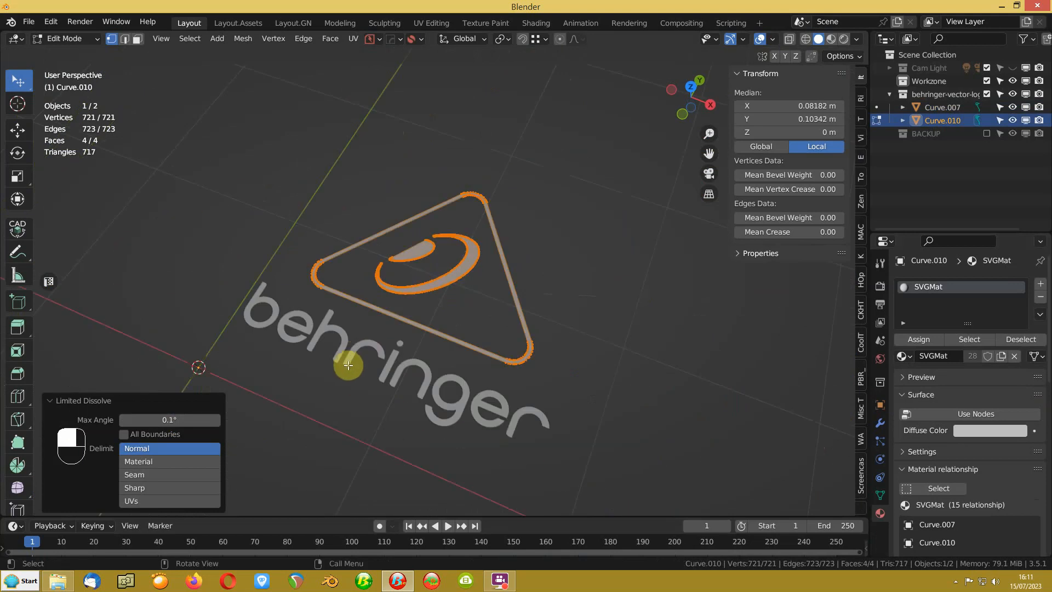
middle_click_drag(340, 364, 371, 404)
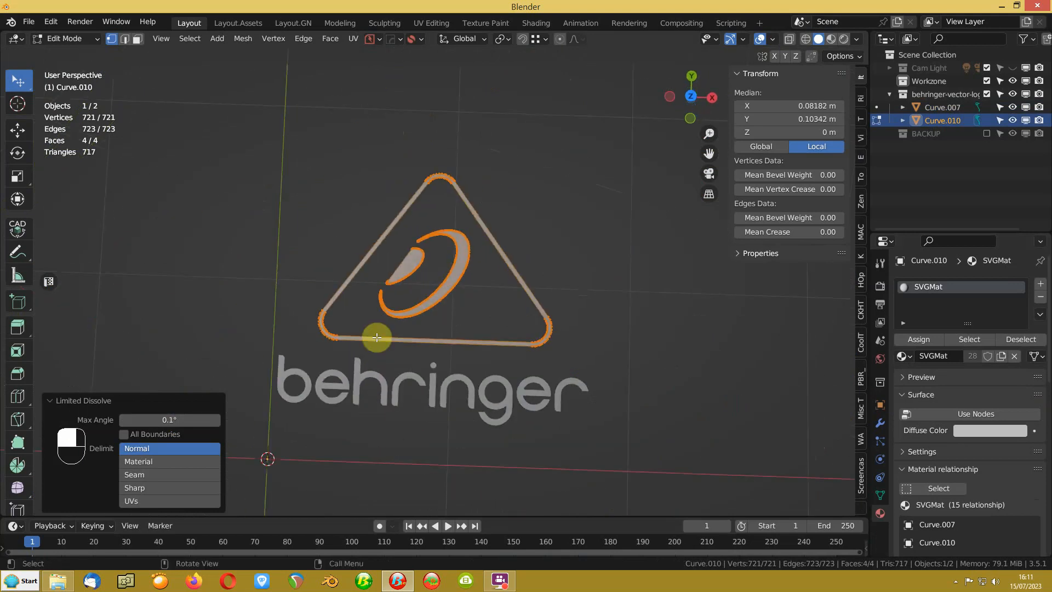
key("Tab")
left_click(353, 309)
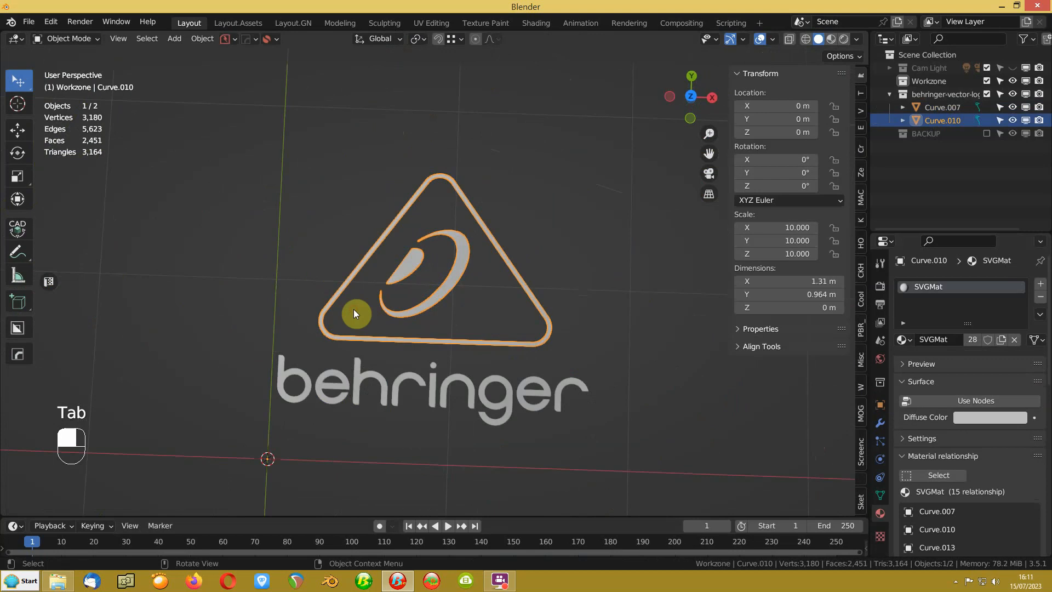
Step: Apply Limited Dissolve at 0.1° to the whole behringer lettering mesh, and deselect it
left_click(301, 396)
key("Tab")
left_click(281, 329)
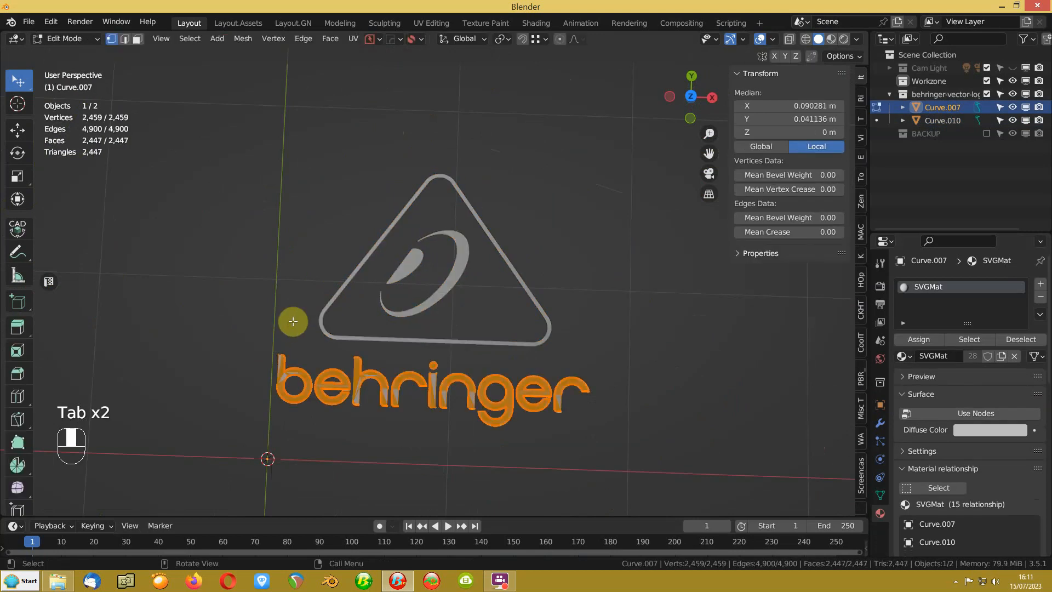
middle_click_drag(368, 418, 357, 301, "shift")
scroll(357, 301, "up", 4)
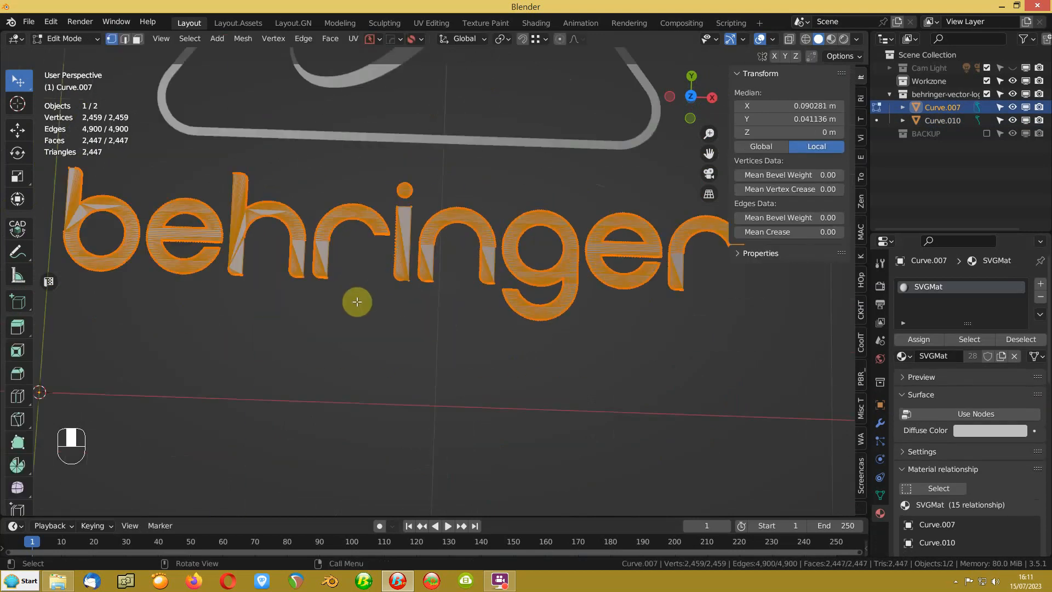
key("Delete")
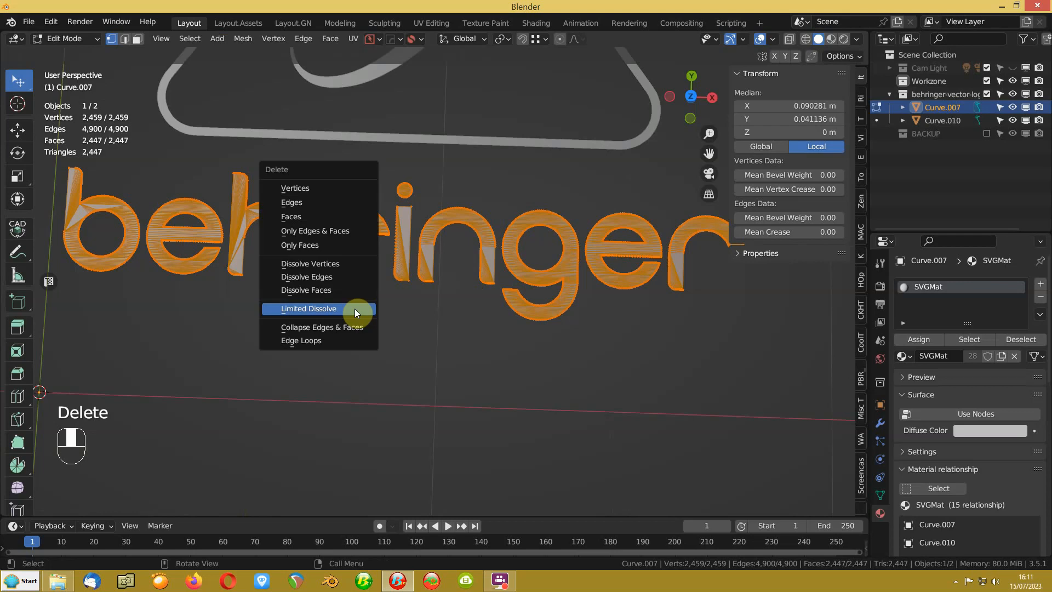
left_click(354, 308)
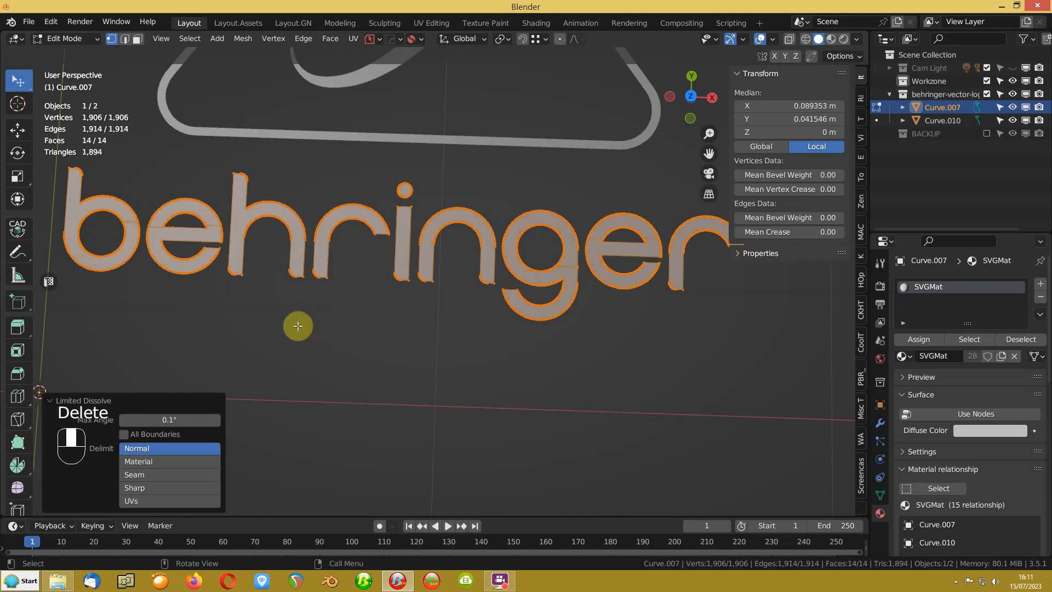
left_click(358, 325)
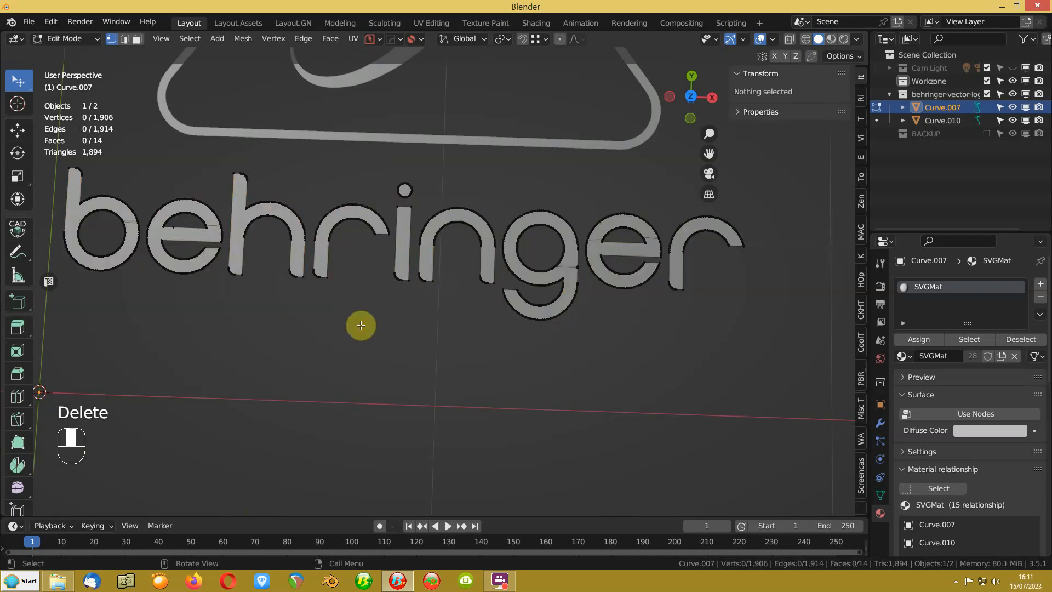
Step: Merge the stray vertex on the first e's upper crossbar edge into the crossbar's inner left corner vertex, using At Last
middle_click_drag(146, 231, 342, 291, "shift")
scroll(342, 292, "up", 8)
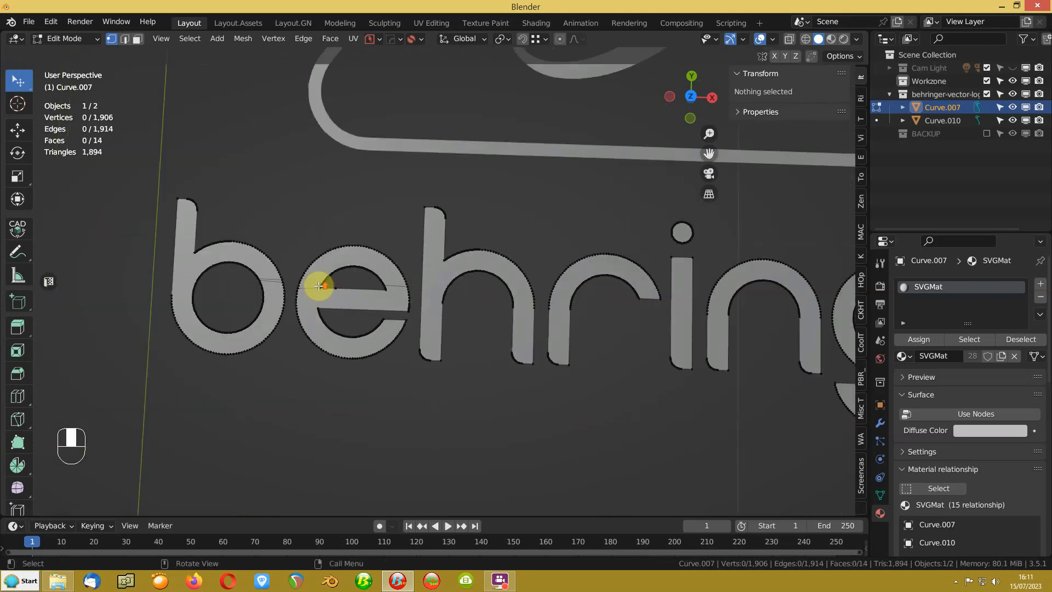
scroll(400, 289, "up", 1)
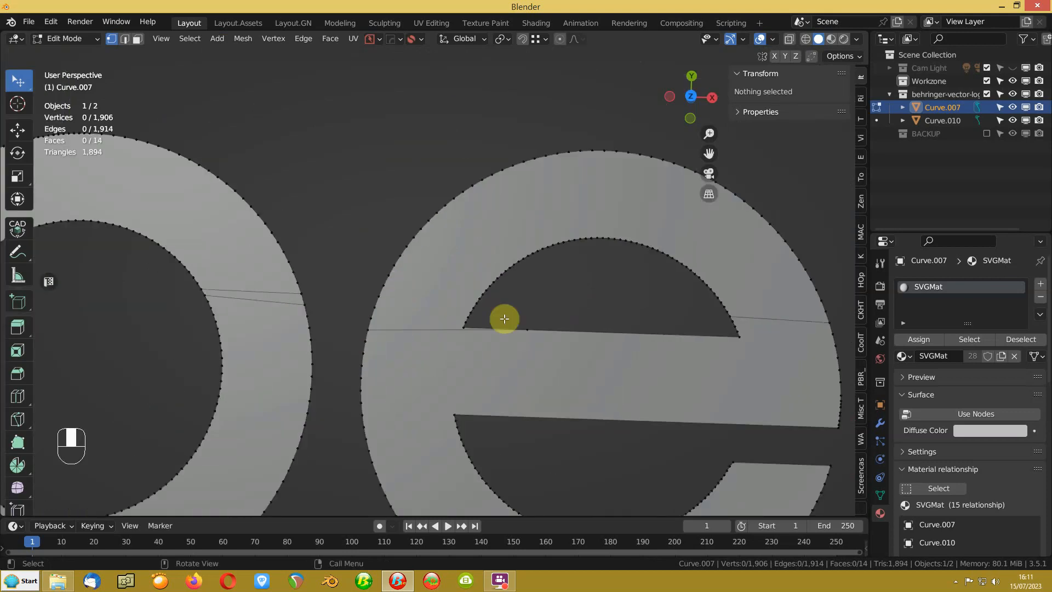
middle_click_drag(530, 373, 448, 300, "shift")
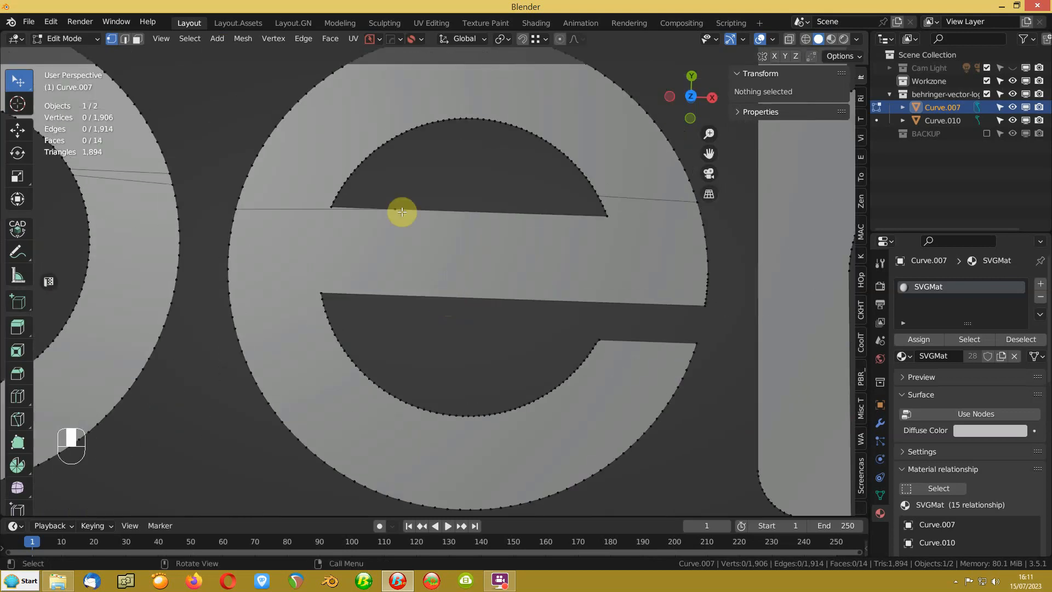
left_click(401, 211)
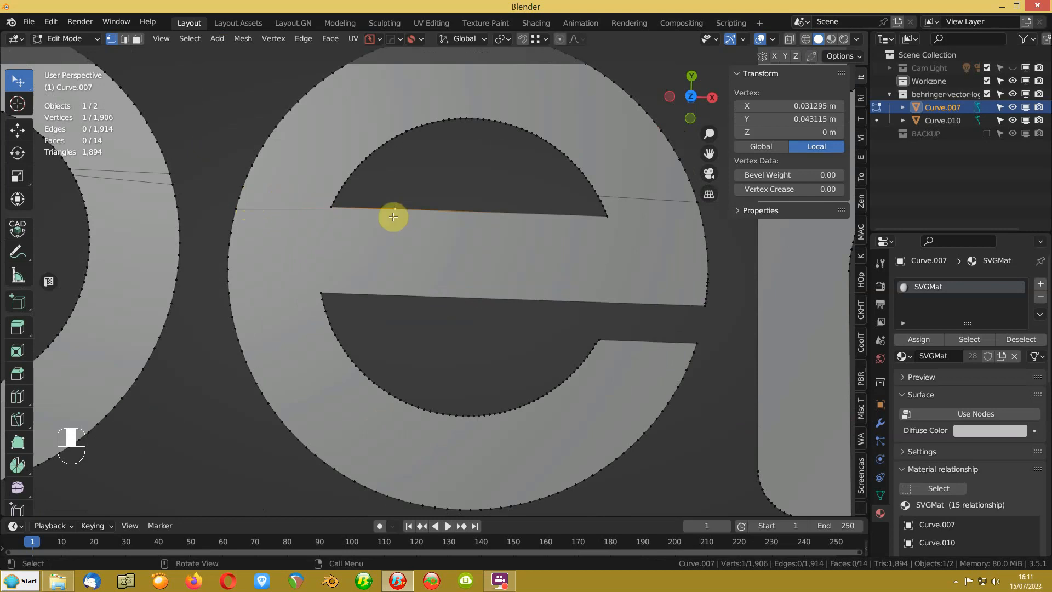
left_click(328, 209, "shift")
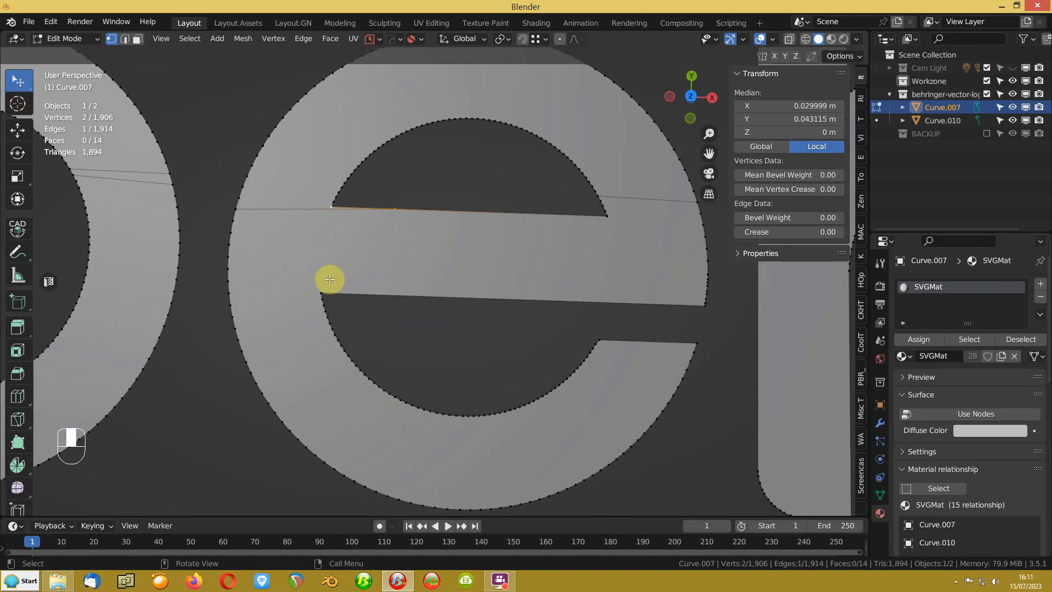
key("m")
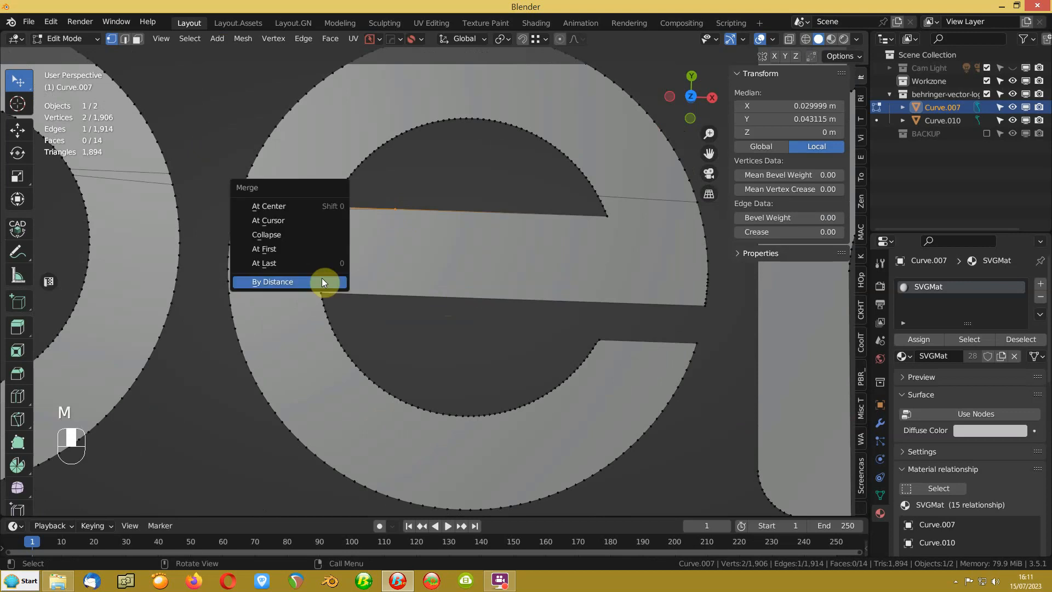
left_click(295, 263)
Step: Subdivide the upper and lower crossbar edges of the first e together with one cut
middle_click_drag(632, 228, 442, 235, "shift")
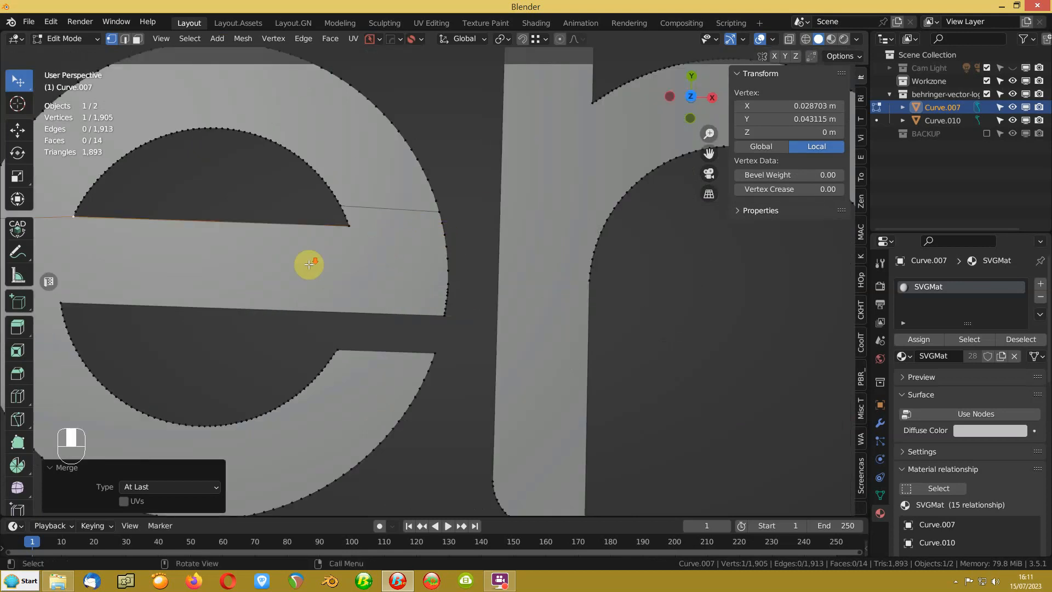
scroll(307, 263, "down", 1)
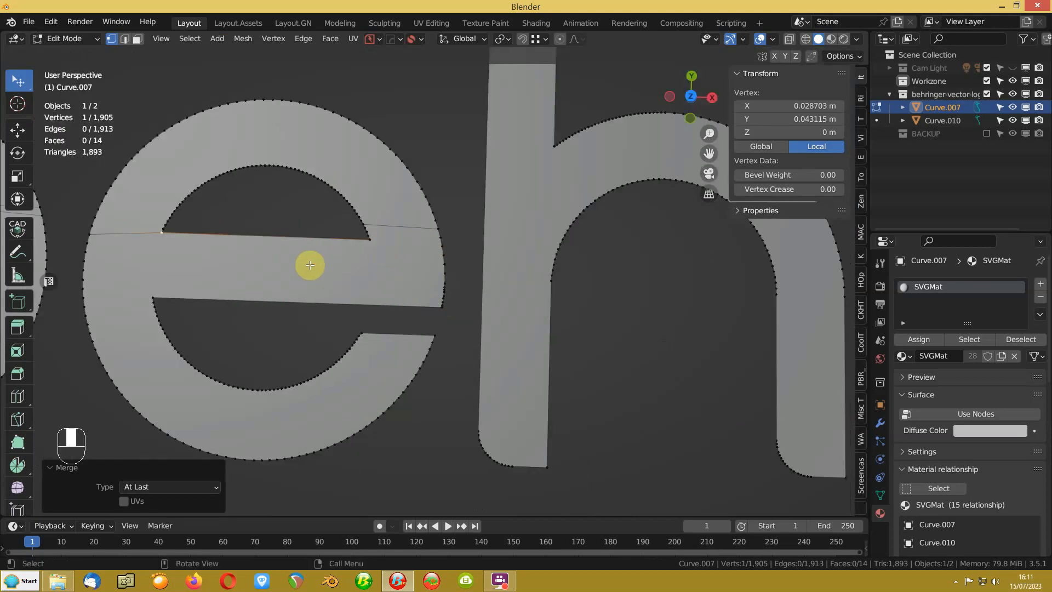
key("2")
left_click(260, 237)
left_click(255, 298, "shift")
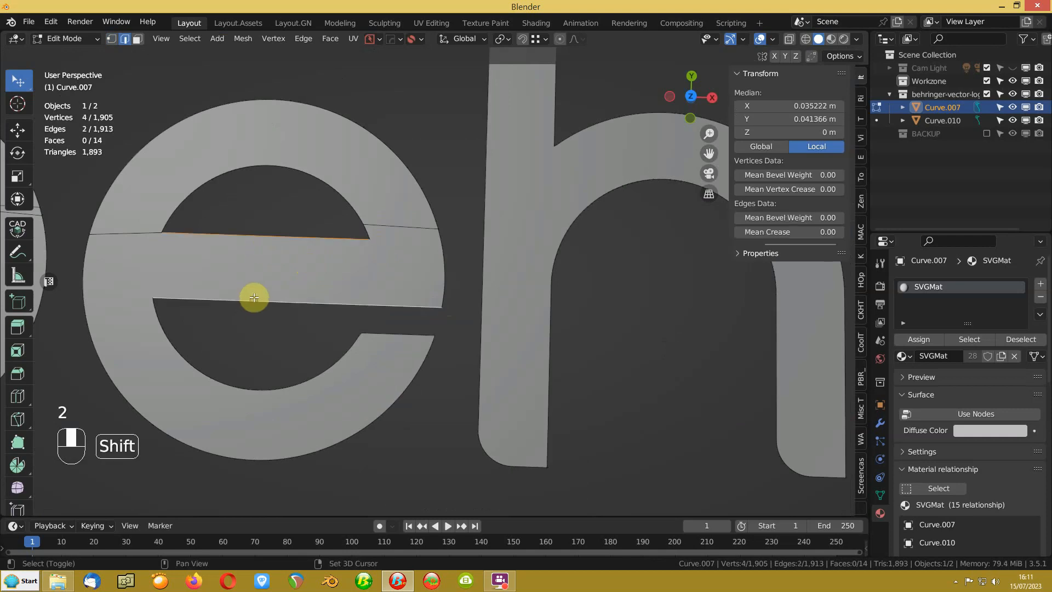
right_click(258, 258)
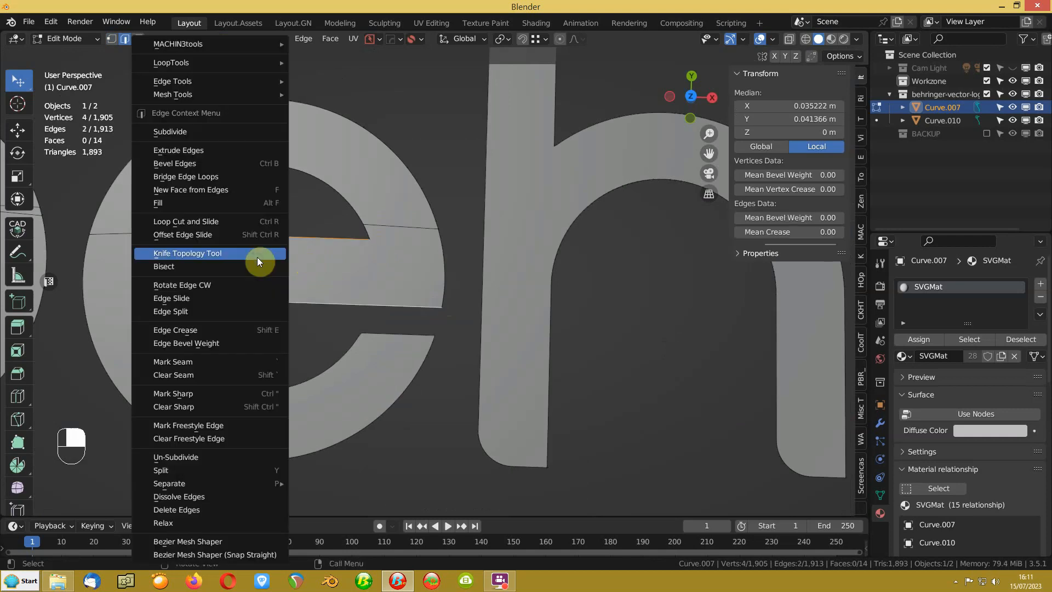
left_click(201, 142)
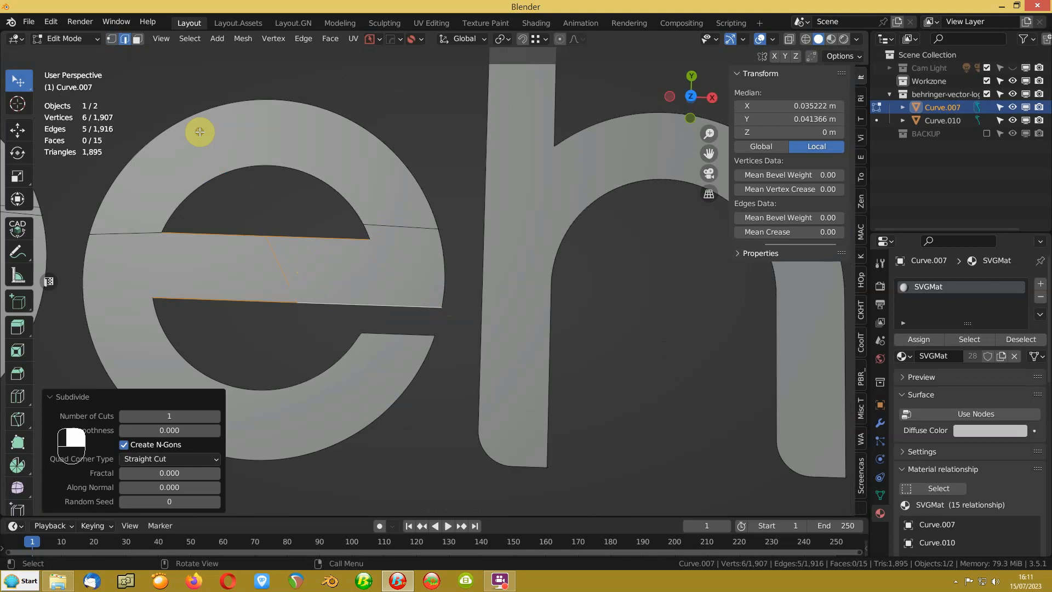
Step: Slide the new vertex on the crossbar's lower edge left by a factor of 0.219 to make the dividing edge vertical
key("1")
left_click(280, 305)
key("g")
key("g")
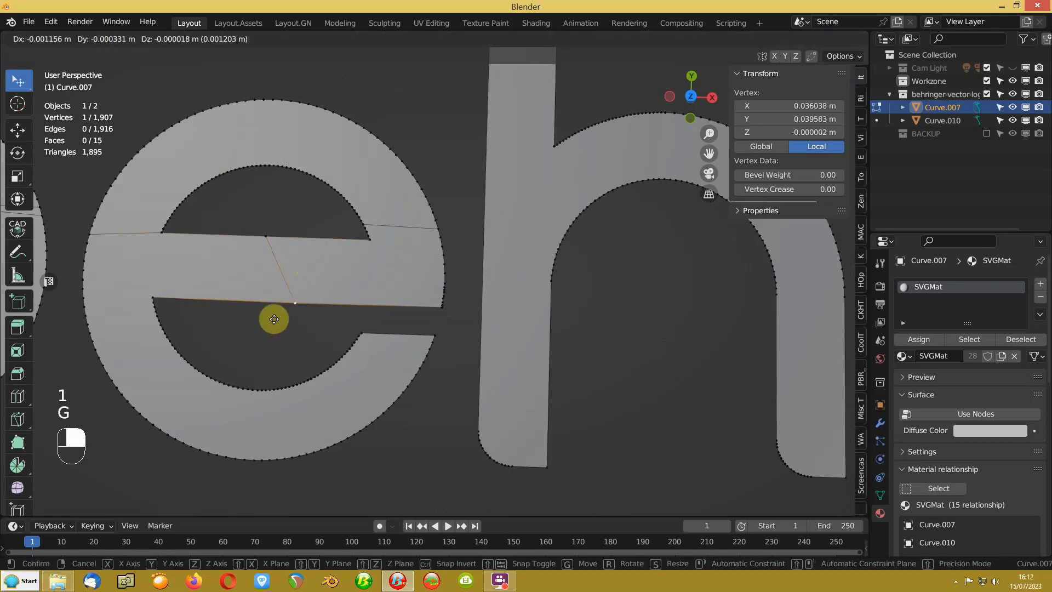
left_click(242, 320)
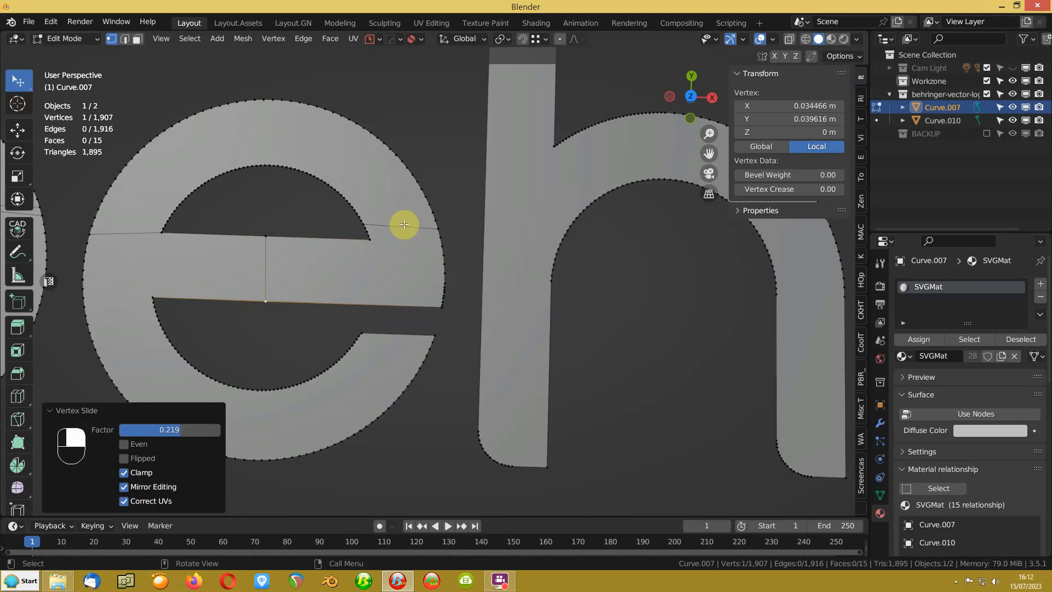
Step: Combine the e's upper arc face and the right crossbar face into a single face
key("3")
left_click(404, 215, "shift")
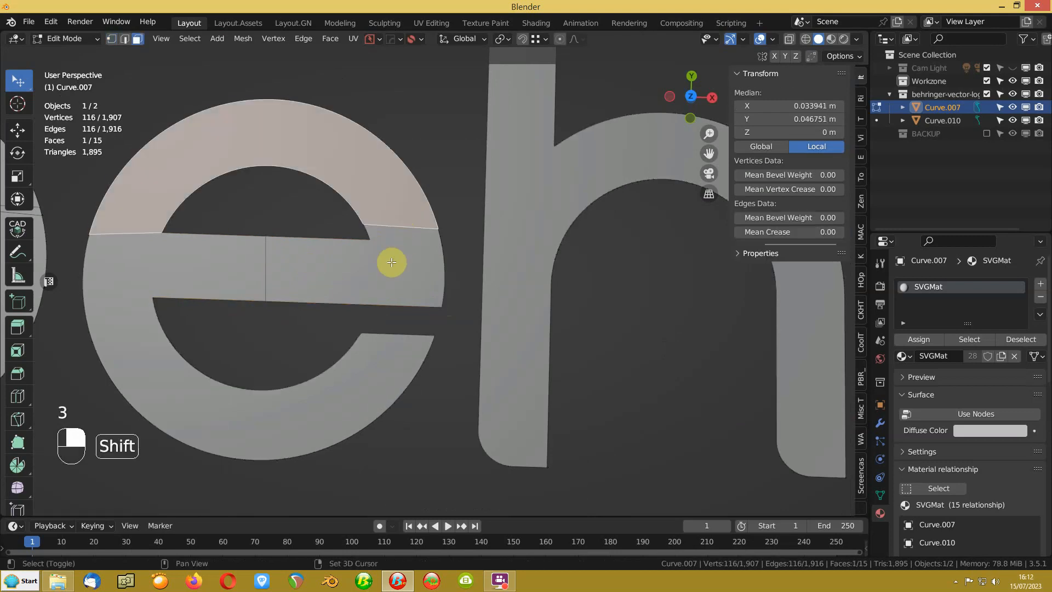
left_click(391, 262, "shift")
key("f")
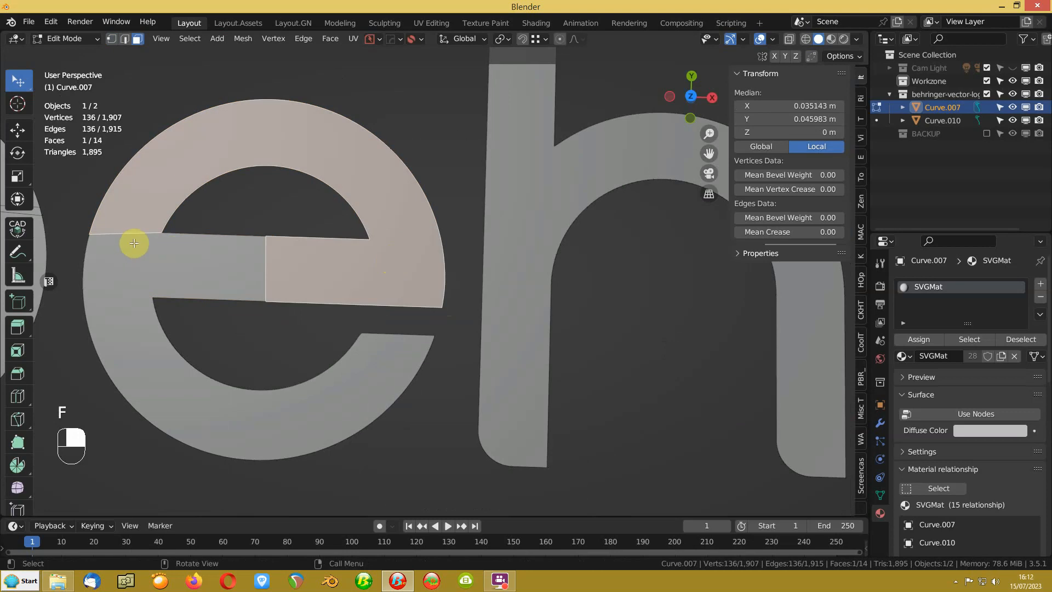
Step: Connect the top vertices of the e's inner and outer arcs with an edge that splits the face
key("1")
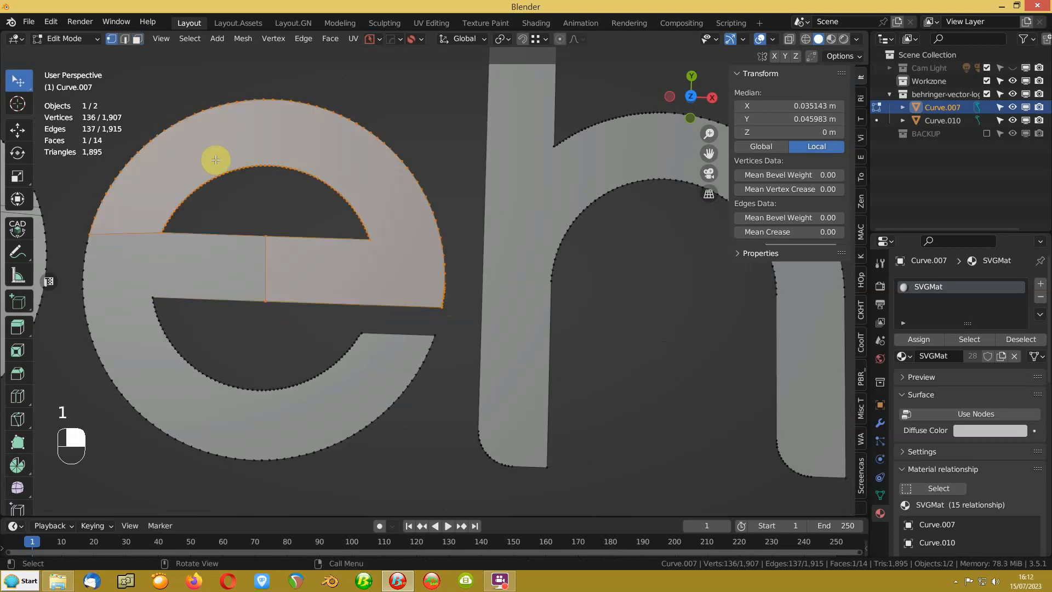
left_click(264, 164)
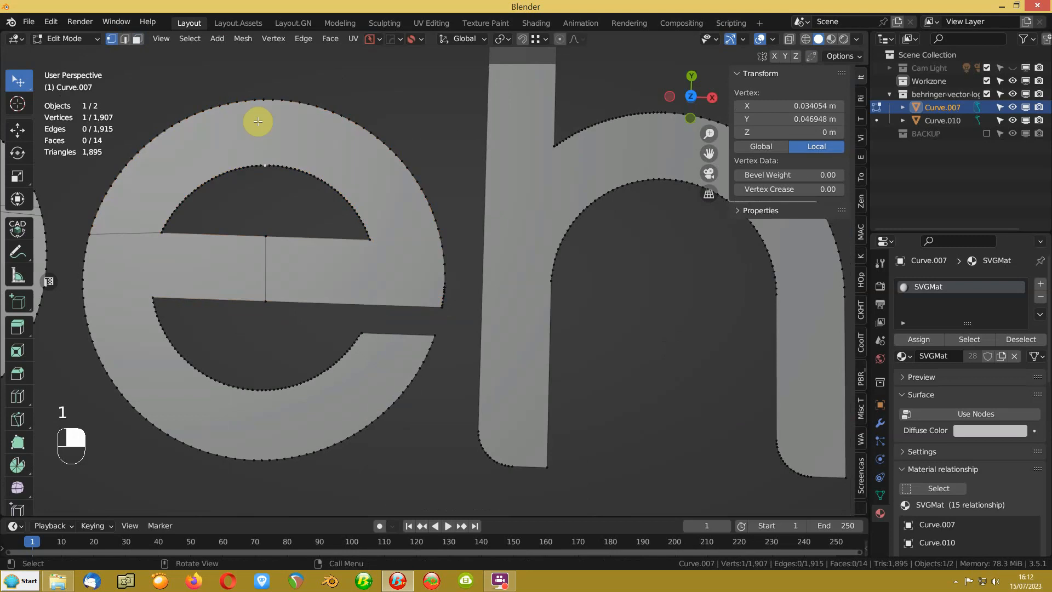
left_click(270, 105, "shift")
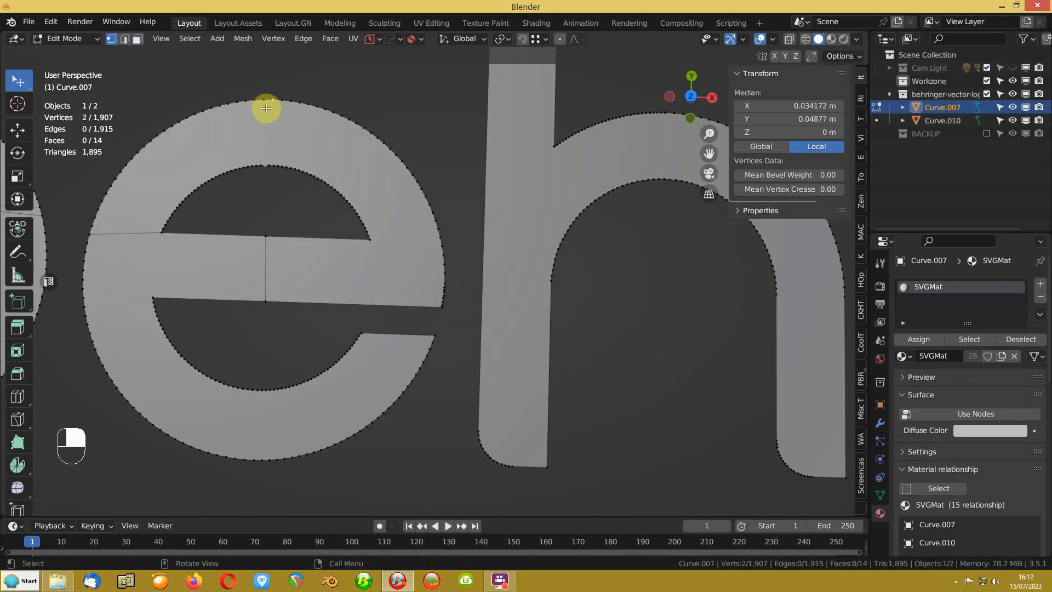
key("j")
Step: Combine the e's upper left arc face with its lower body face, and select the merged face
key("3")
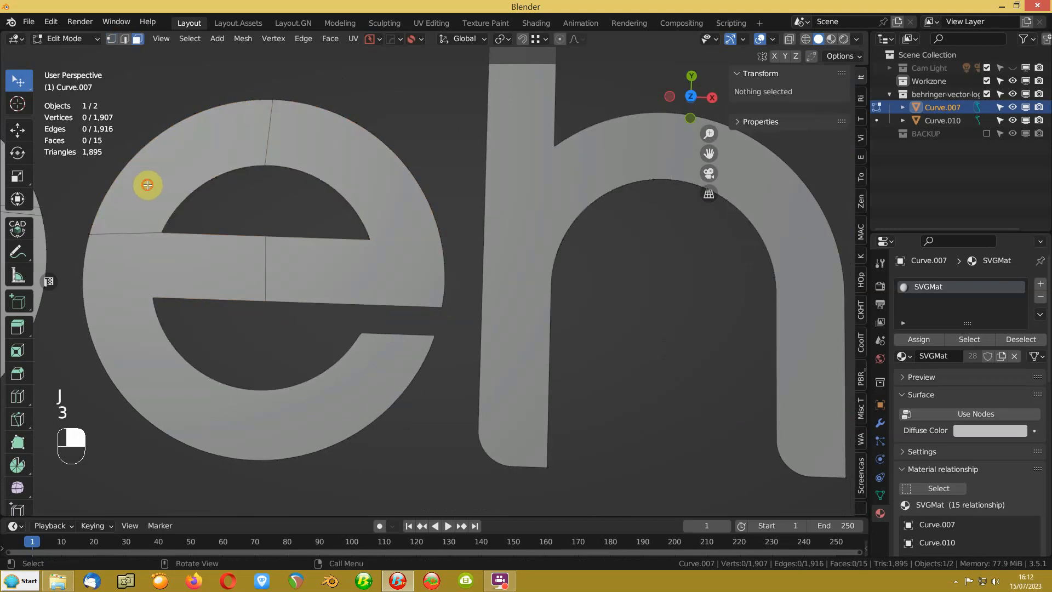
left_click(147, 184)
left_click(125, 265, "shift")
key("f")
left_click(161, 86)
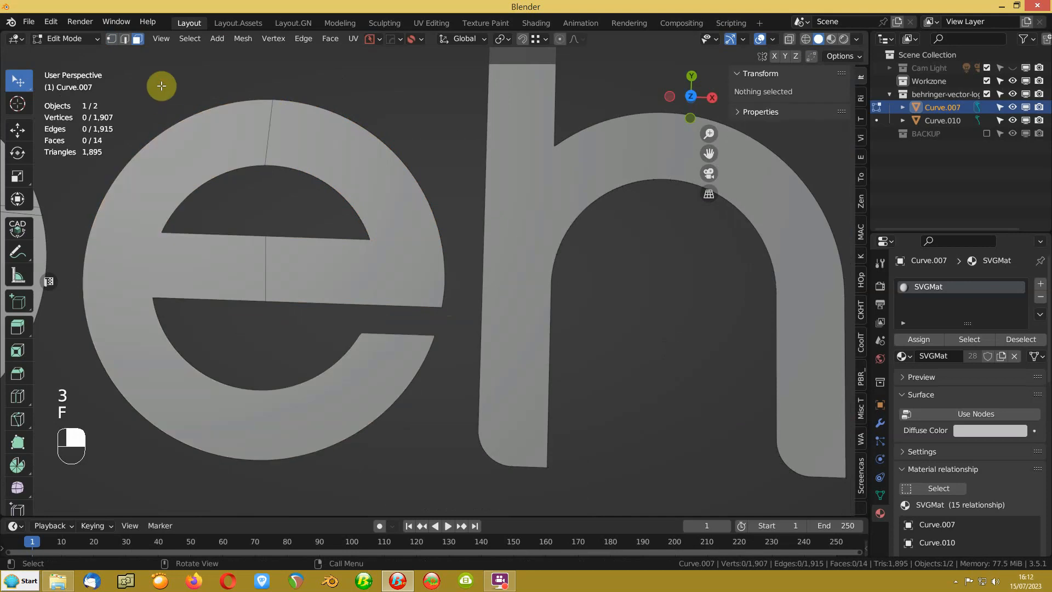
left_click(174, 144)
Step: Connect the leftmost vertices of the b's inner and outer bowl outlines with an edge that splits the face
scroll(207, 248, "down", 4)
middle_click_drag(172, 230, 193, 245, "shift")
scroll(342, 253, "up", 1)
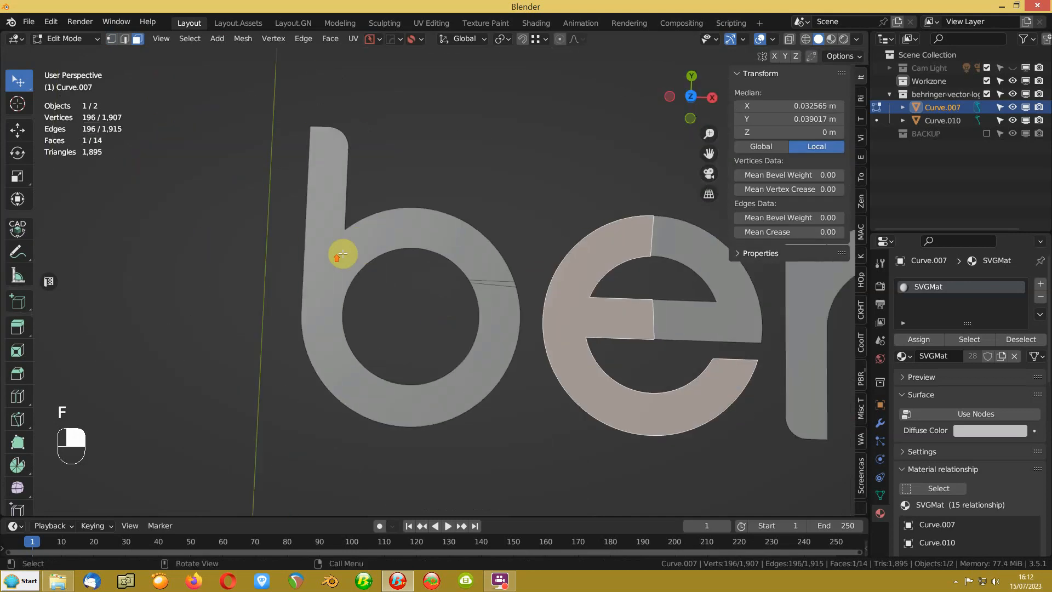
scroll(342, 254, "up", 5)
scroll(328, 257, "down", 4)
key("1")
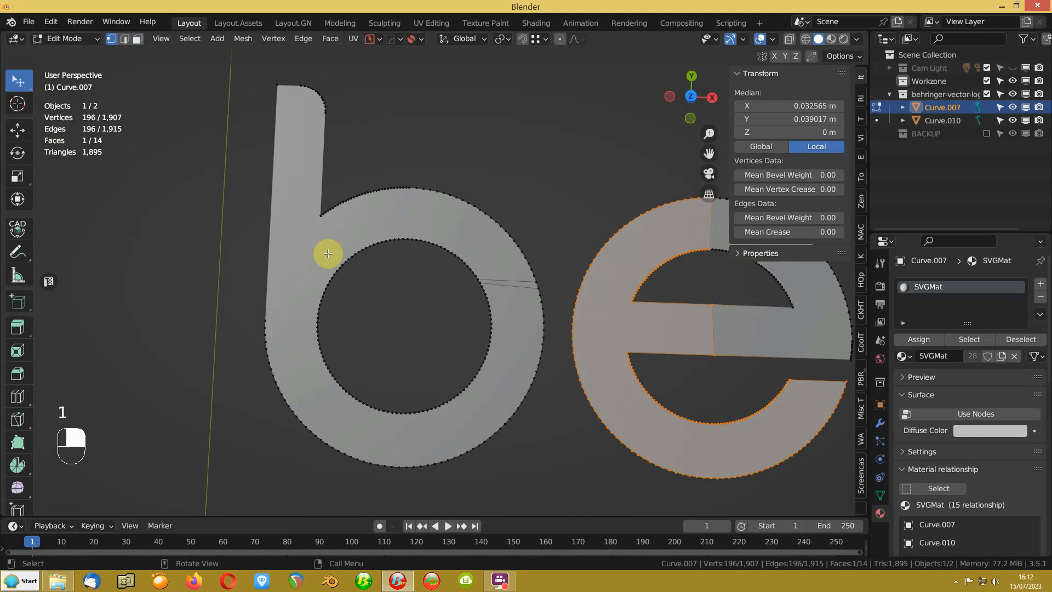
scroll(316, 336, "up", 2)
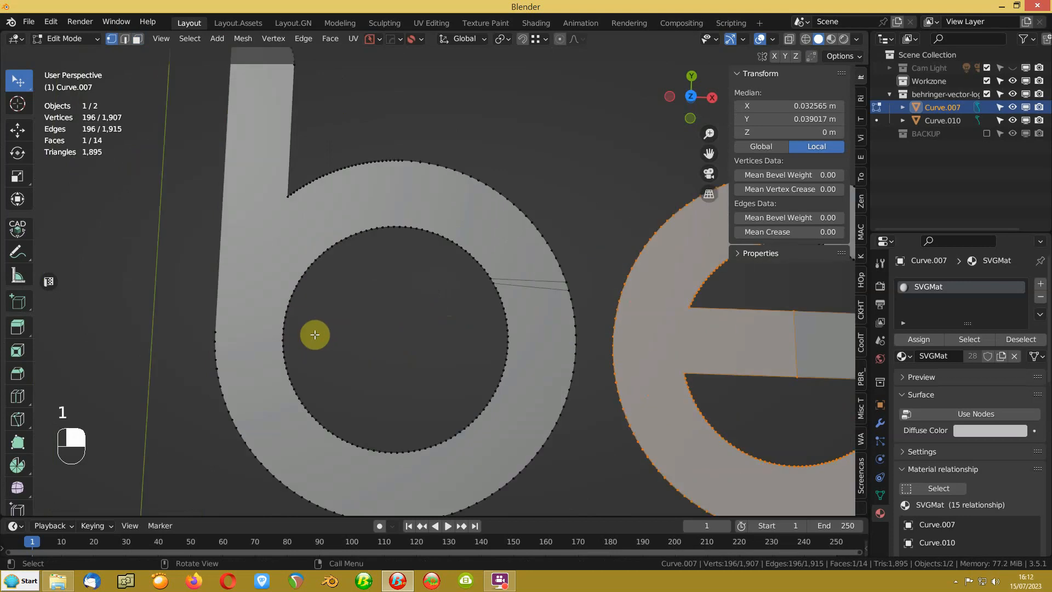
left_click(281, 339)
left_click(214, 341, "shift")
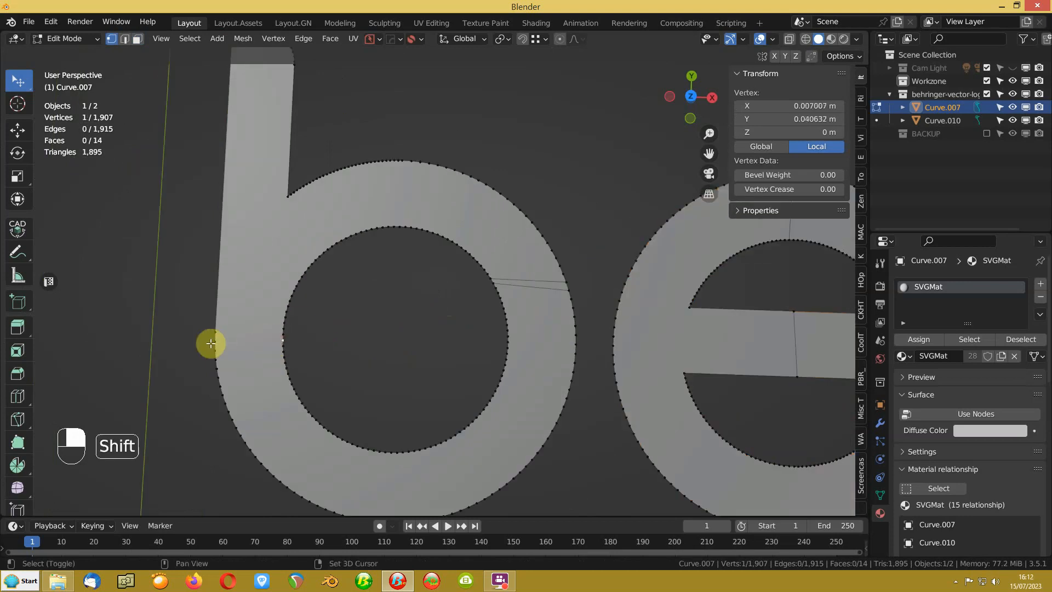
key("j")
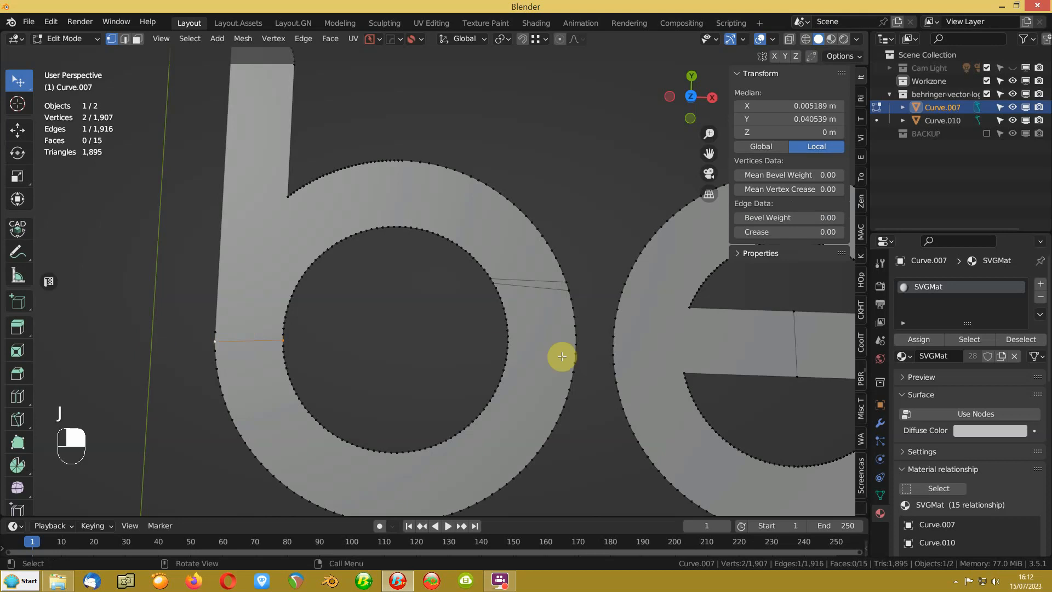
Step: Connect the rightmost vertices of the b's inner and outer bowl outlines with a second dividing edge
left_click(575, 335)
left_click(506, 337, "shift")
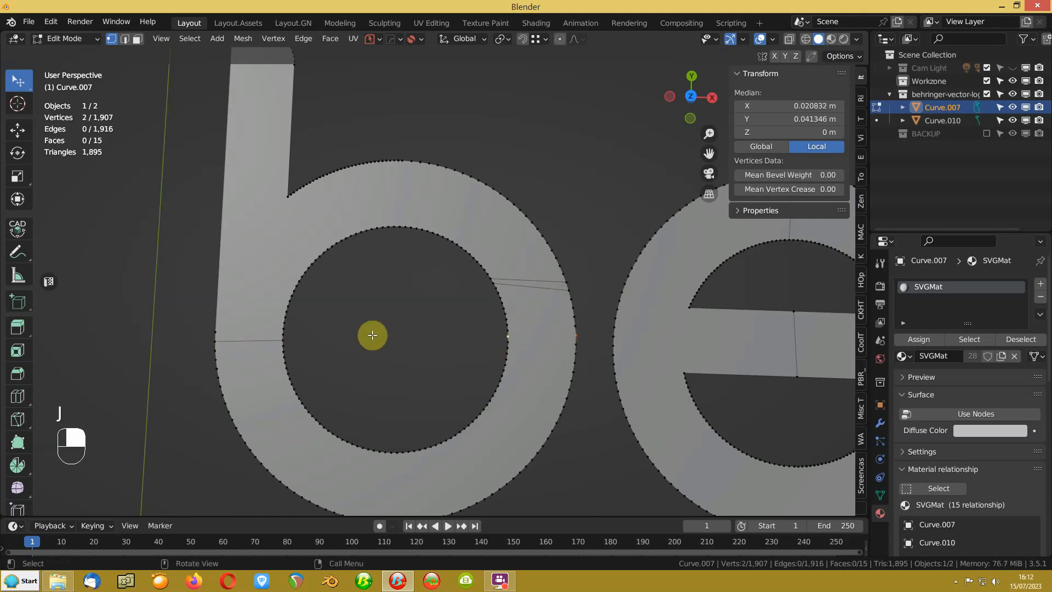
key("j")
Step: Combine the b's thin strip face, the small face below it and the upper bowl and stem face into one face
key("3")
left_click(522, 284)
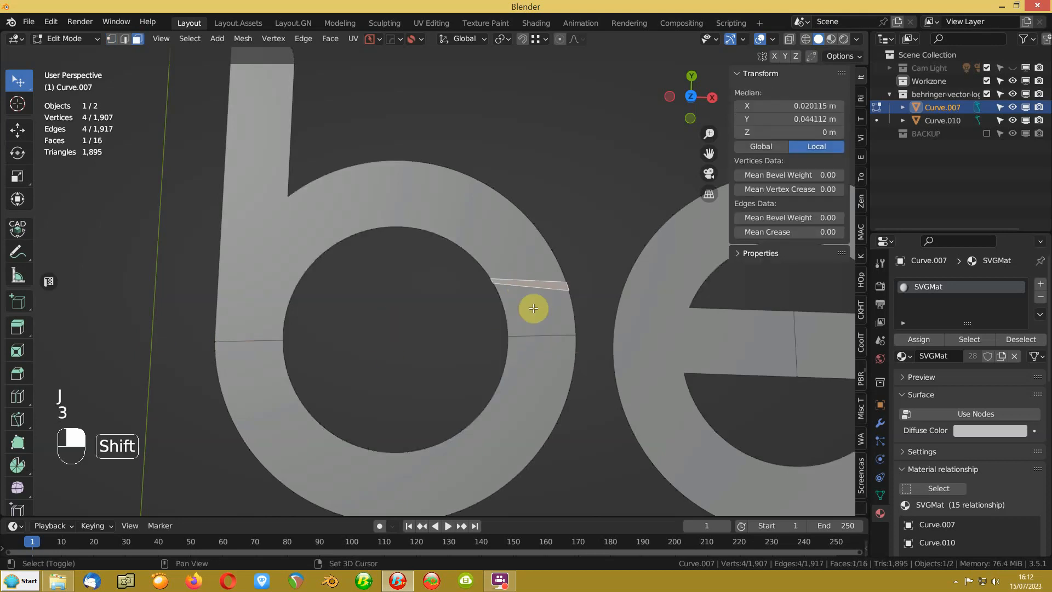
left_click(533, 308, "shift")
left_click(506, 246, "shift")
key("f")
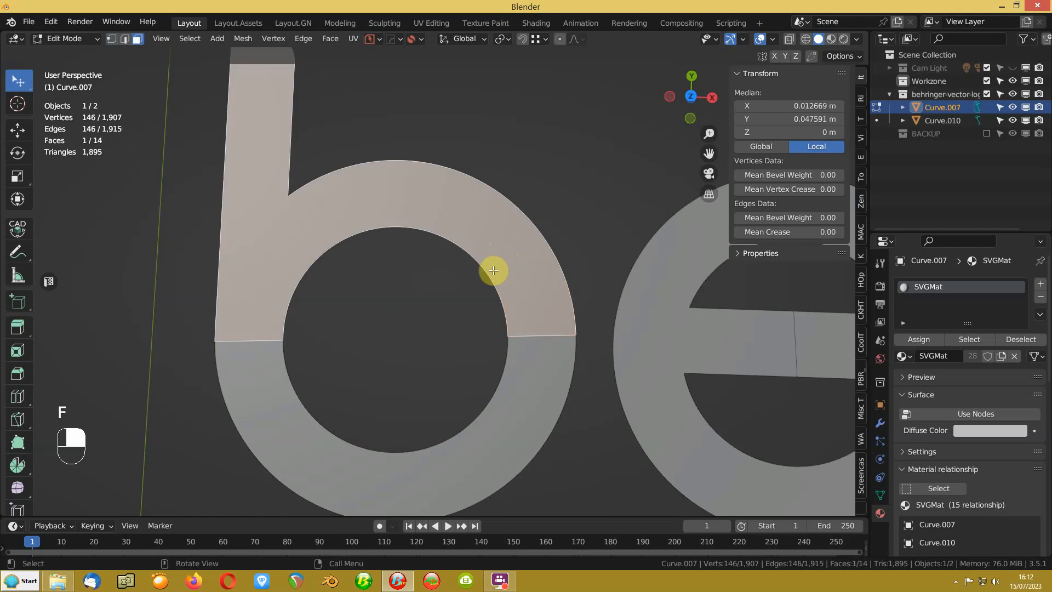
Step: Connect the leftmost vertices of the g's inner and outer bowl outlines with an edge that splits the face
scroll(493, 271, "down", 5)
middle_click_drag(671, 288, 258, 275, "shift")
scroll(606, 277, "down", 1)
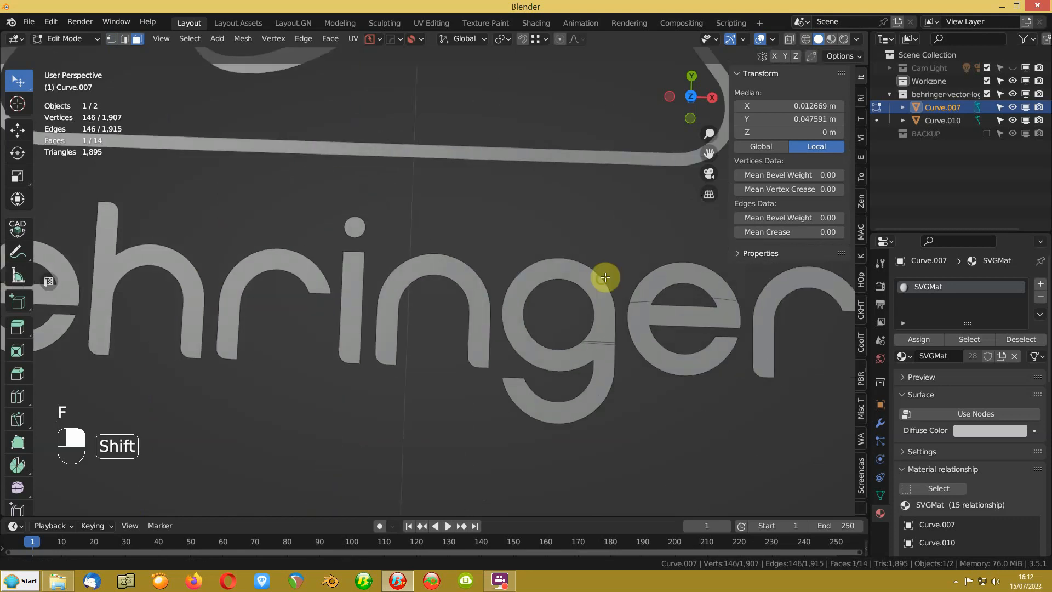
scroll(410, 270, "up", 6)
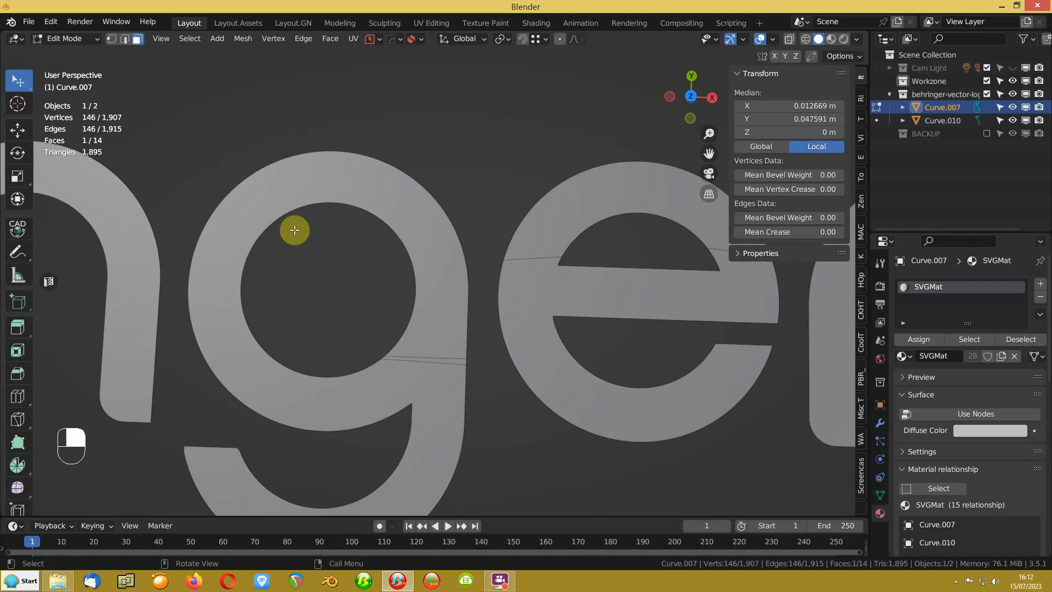
key("1")
scroll(210, 284, "up", 3)
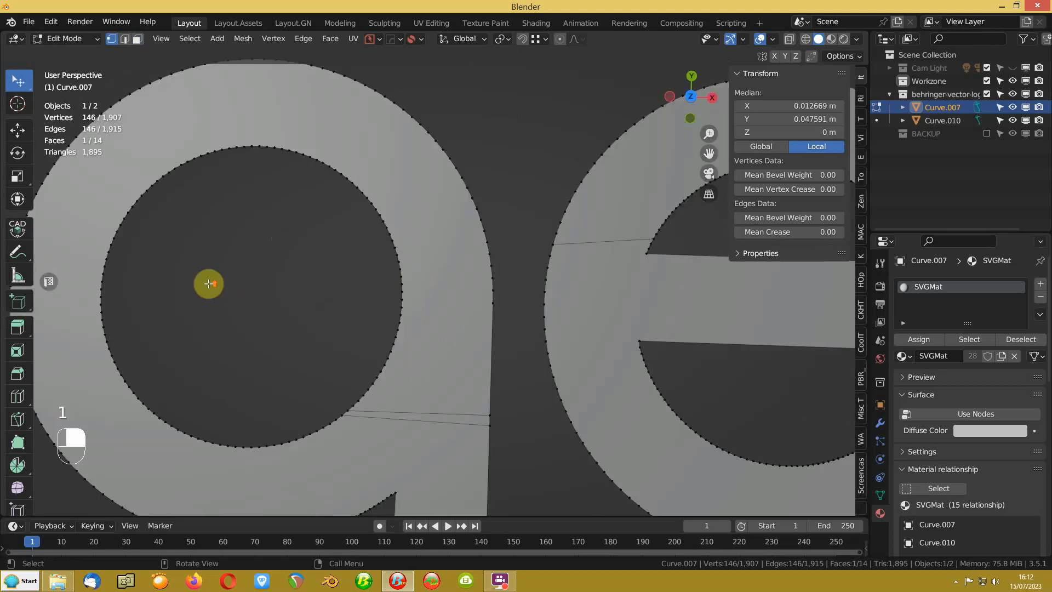
middle_click_drag(34, 289, 295, 268, "shift")
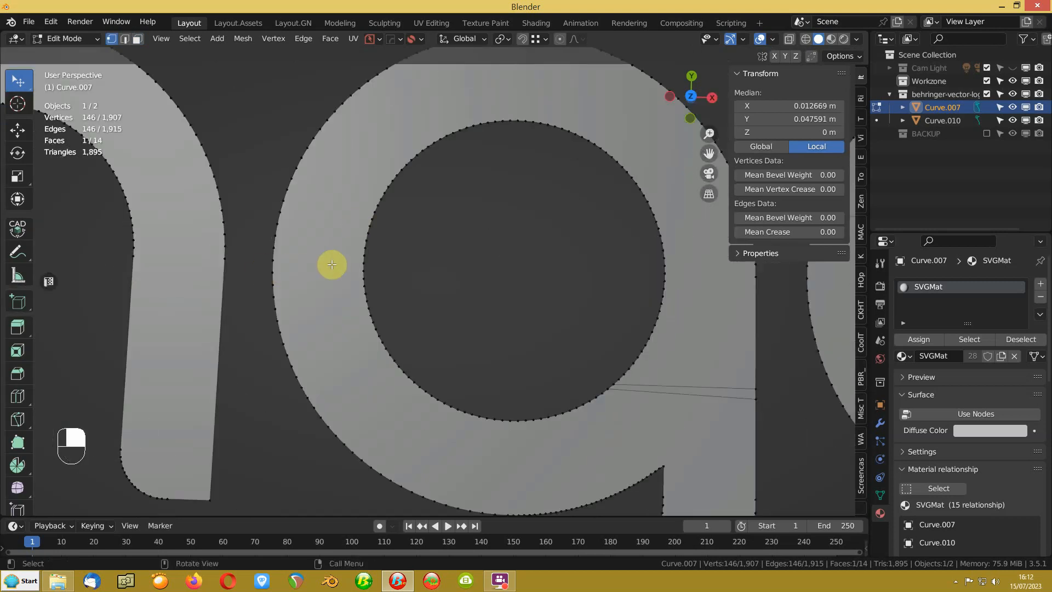
left_click(358, 255)
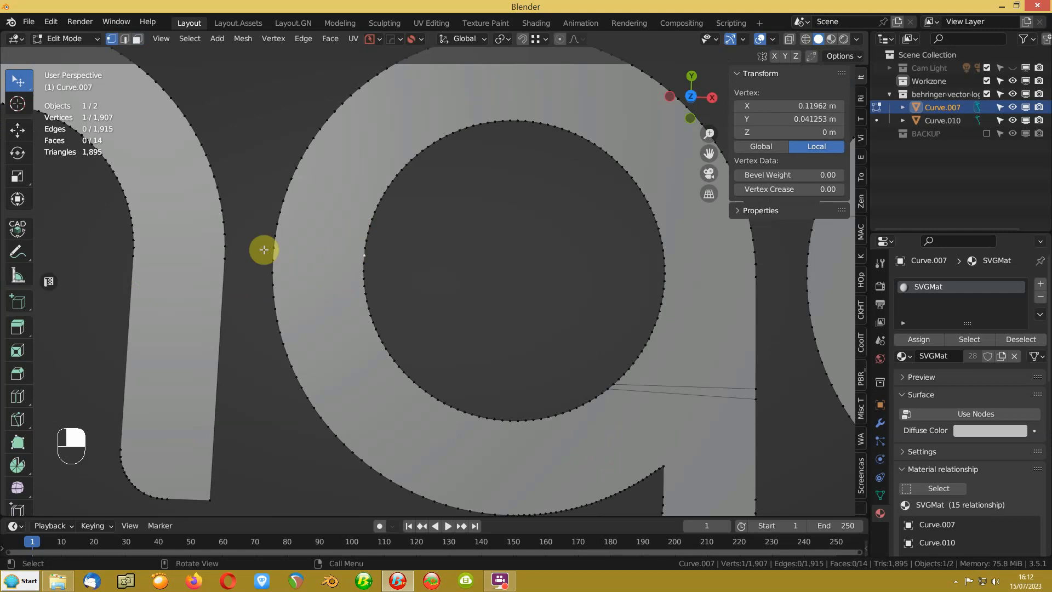
left_click(271, 251, "shift")
key("j")
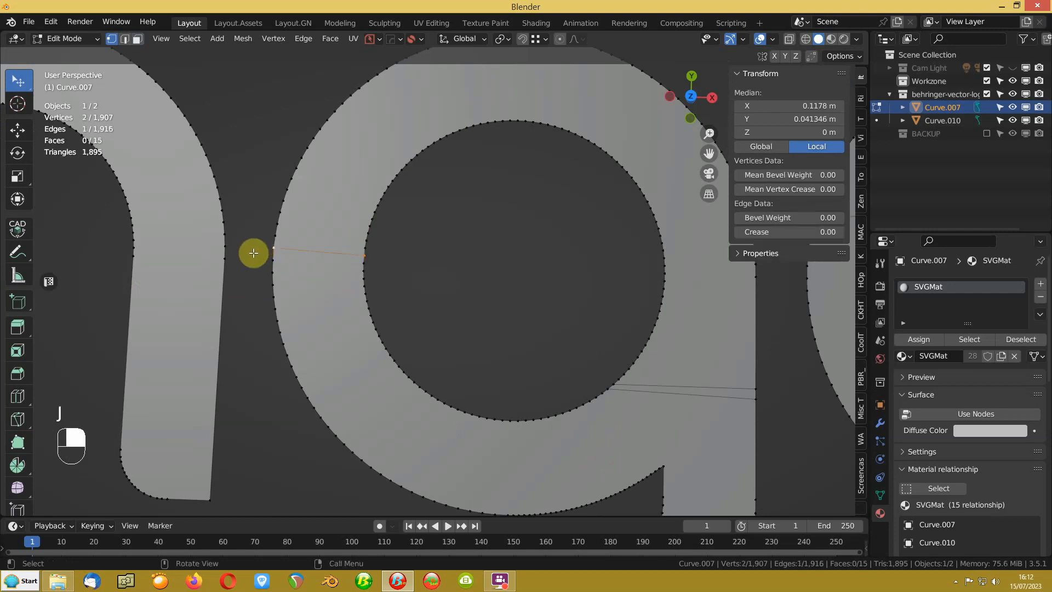
Step: Knife-cut a near-horizontal edge across the g's right side, from an inner bowl vertex to an outer outline vertex
middle_click_drag(350, 245, 295, 246, "shift")
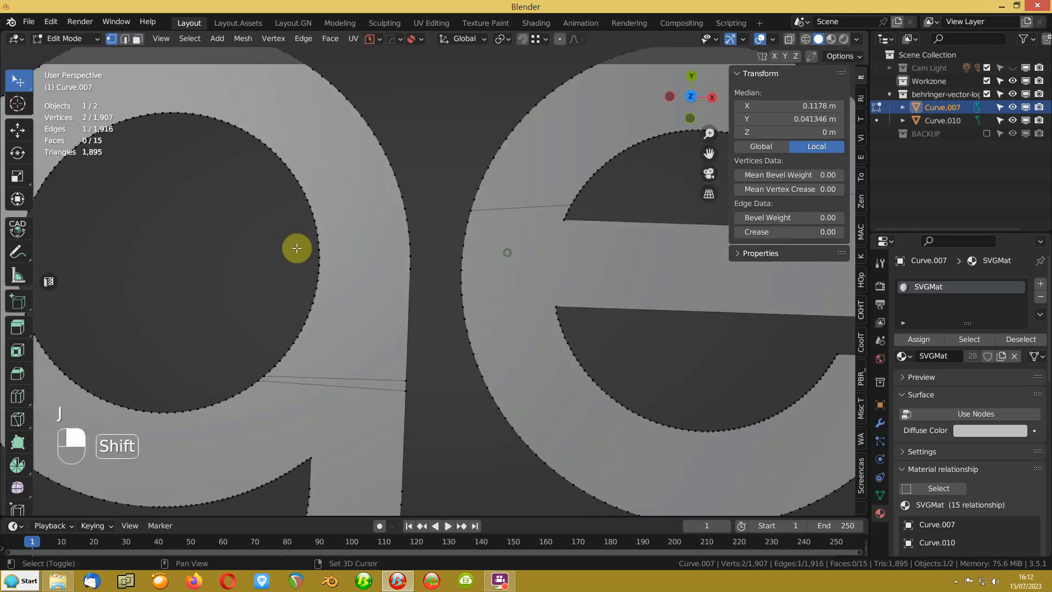
key("k")
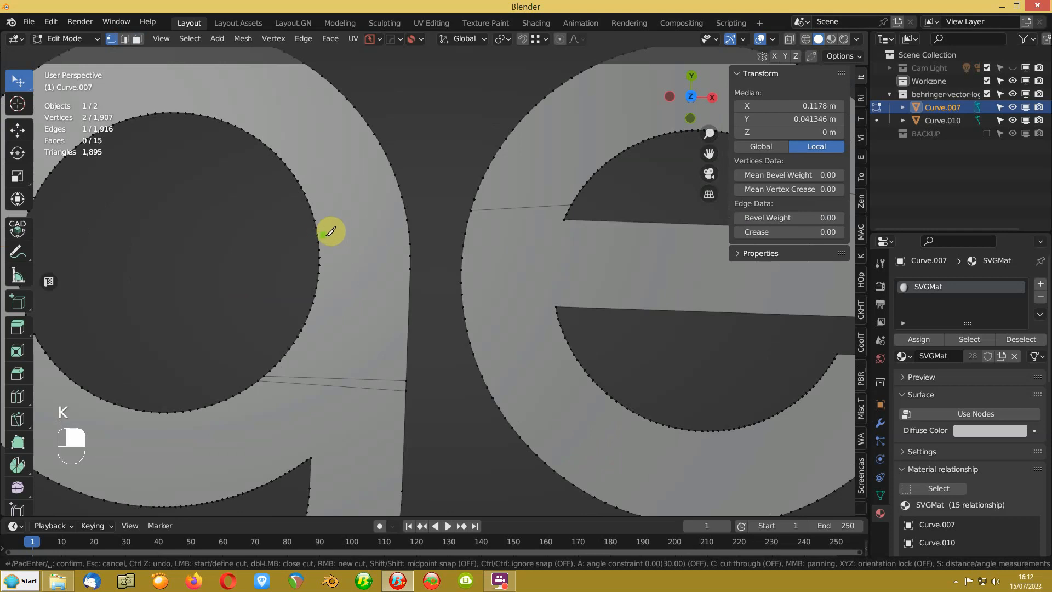
left_click(318, 234)
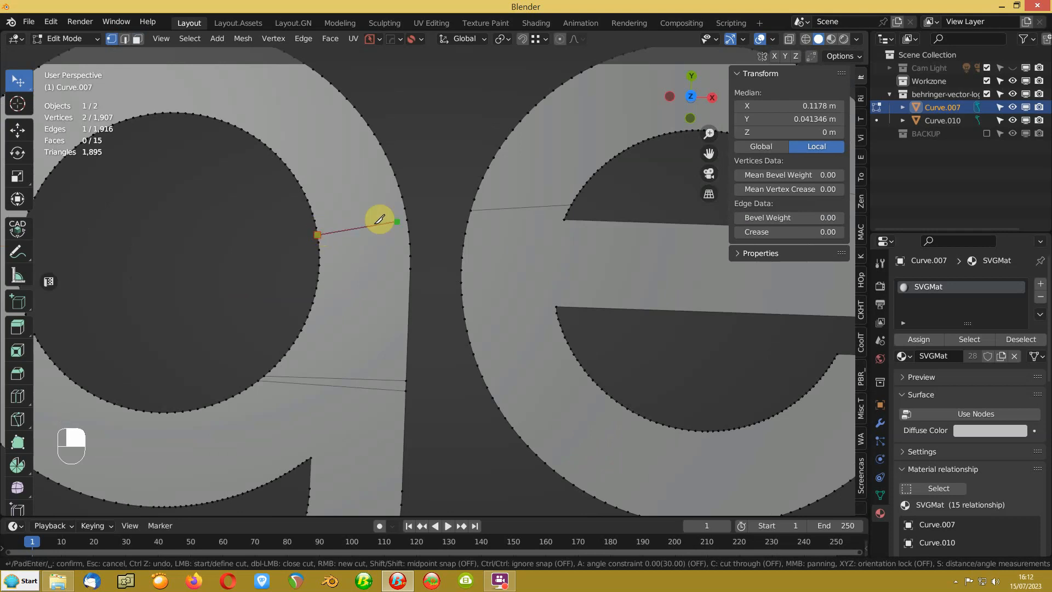
left_click(409, 231)
key("Return")
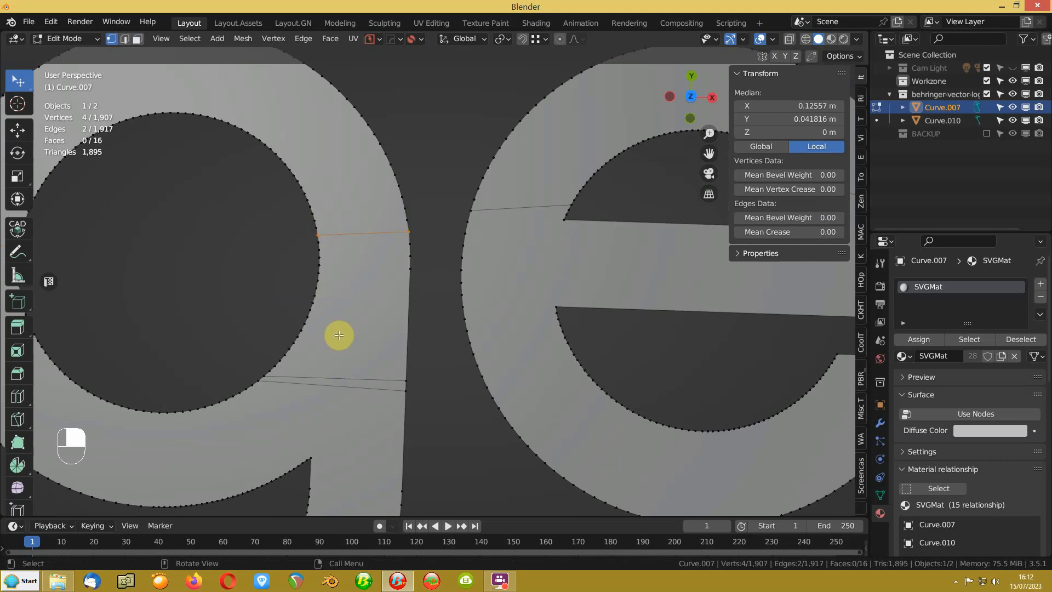
Step: Combine the g's right side face, the thin strip face and the lower body face into one face
key("3")
left_click(336, 377)
left_click(326, 385, "shift")
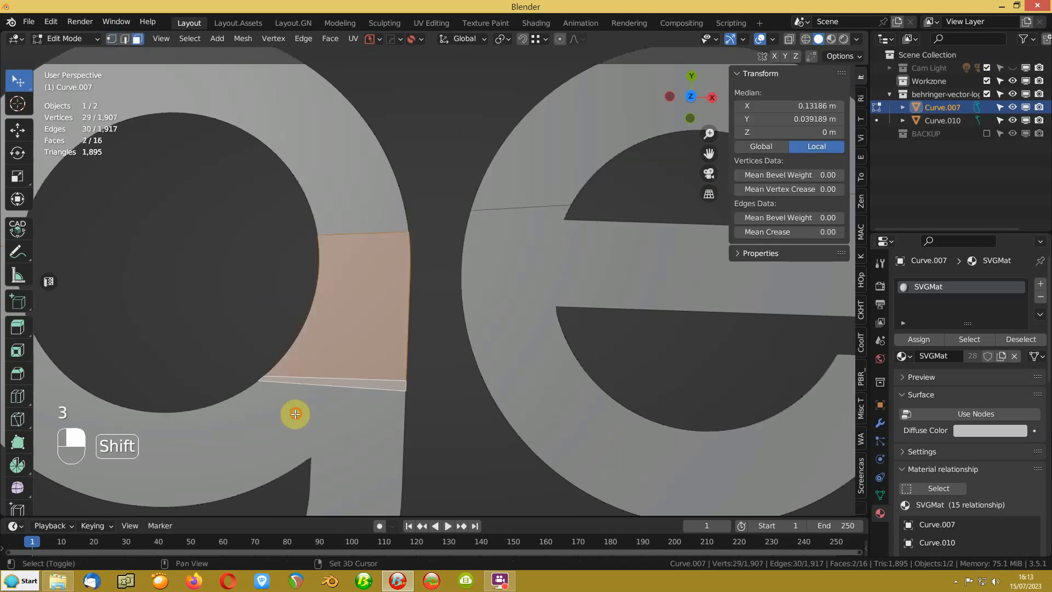
key("f")
Step: Knife-cut a near-vertical edge across the middle of the last e's crossbar, from its upper to its lower edge
scroll(305, 392, "down", 5)
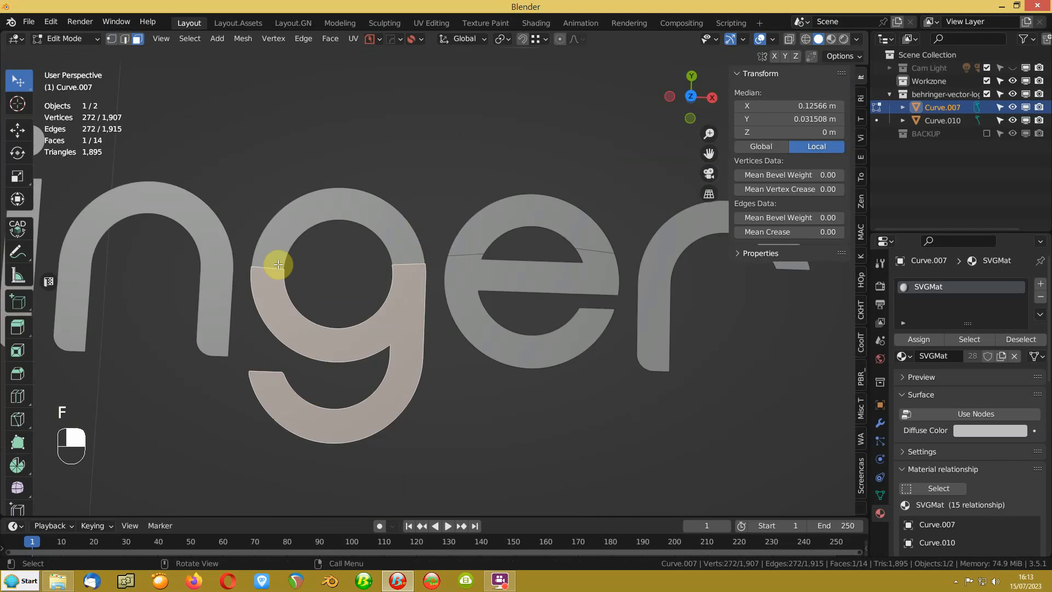
middle_click_drag(278, 264, 434, 315, "shift")
scroll(413, 294, "up", 4)
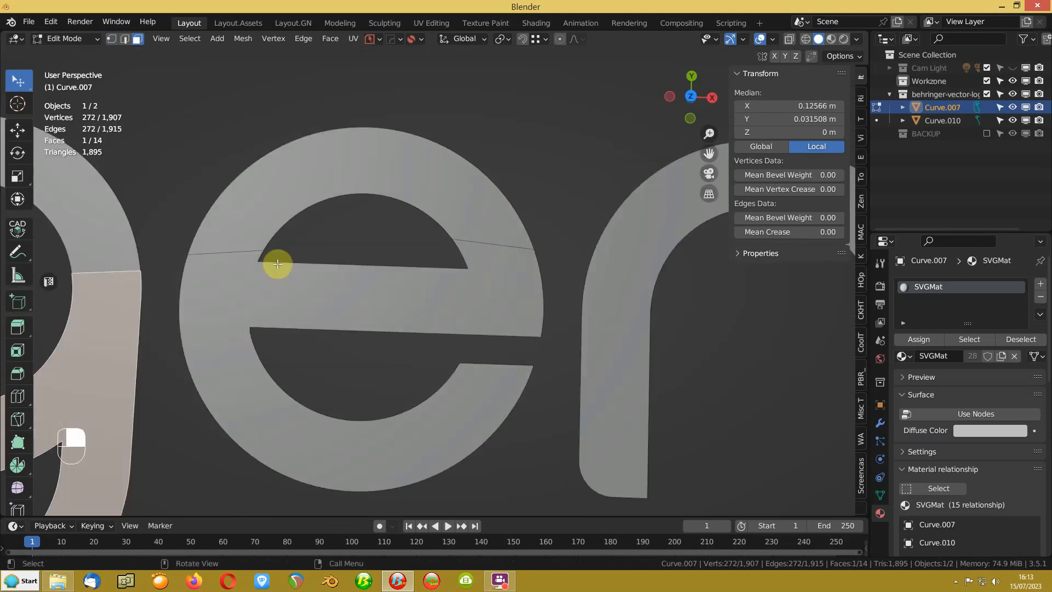
key("1")
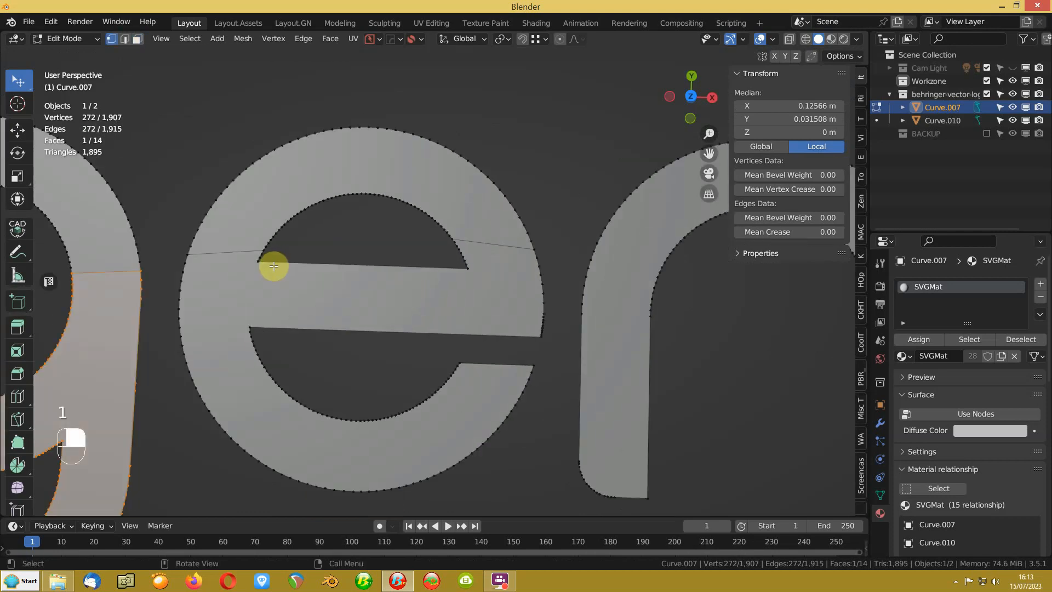
key("k")
left_click(360, 265)
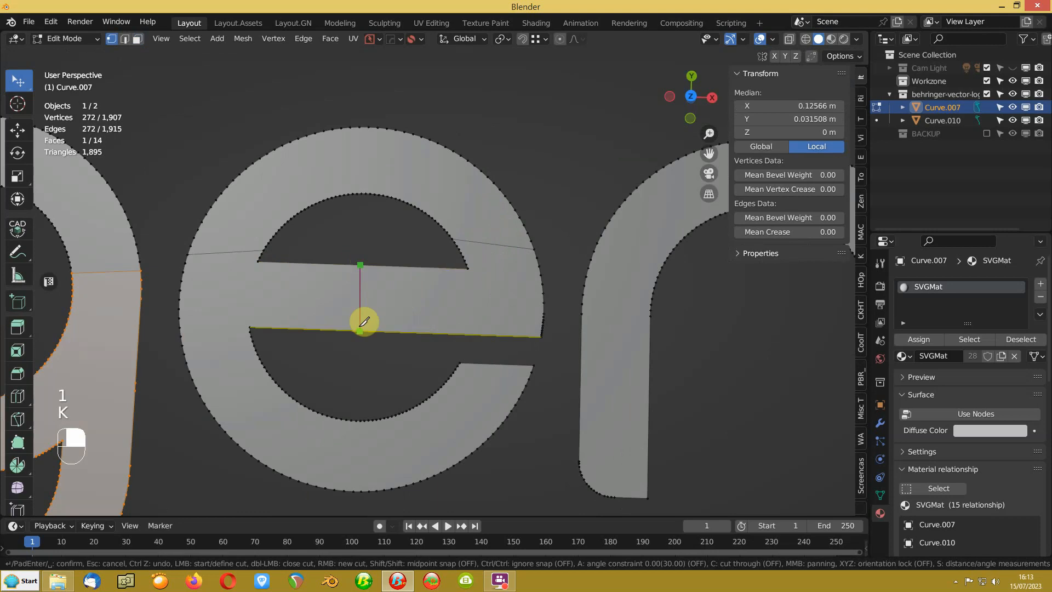
left_click(358, 330)
key("Return")
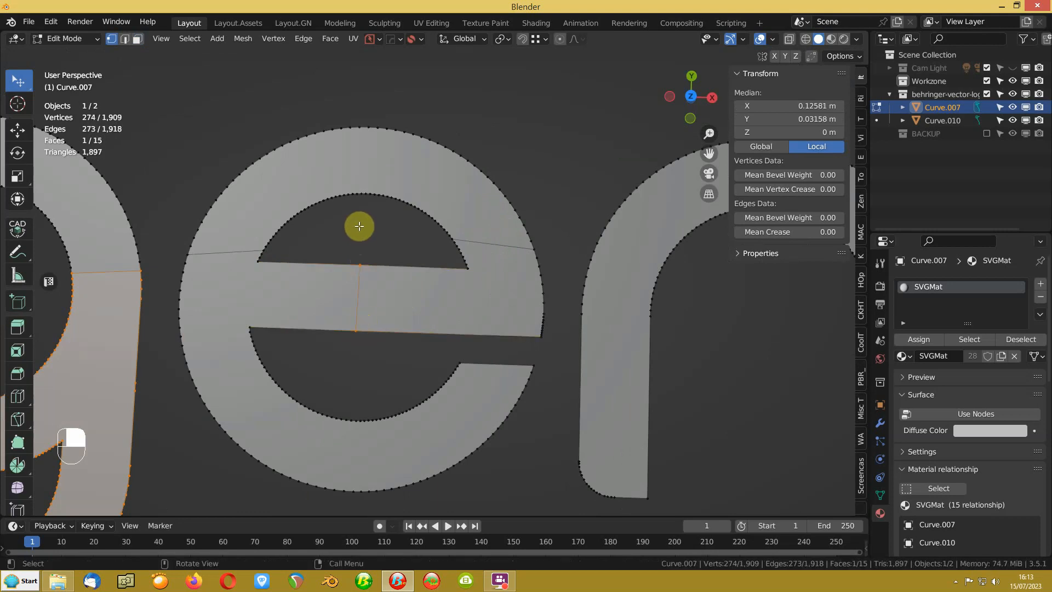
Step: Connect the top vertices of the last e's inner and outer arcs with an edge that splits the upper face
left_click(362, 194)
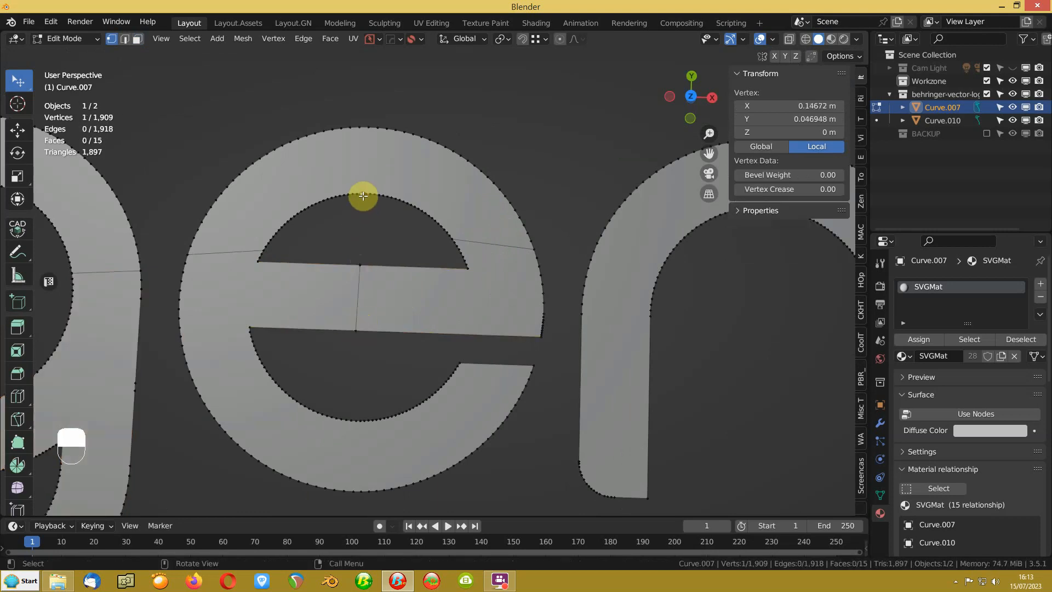
left_click(364, 134, "shift")
key("j")
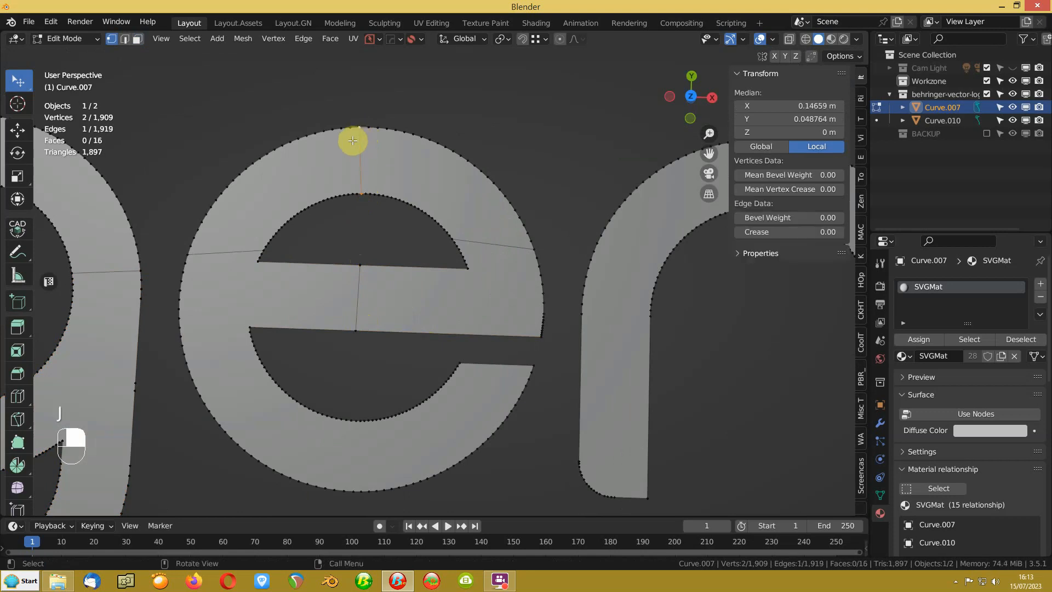
Step: Combine the last e's upper left arc face with its lower body and left crossbar face
key("3")
left_click(351, 143)
left_click(247, 258, "shift")
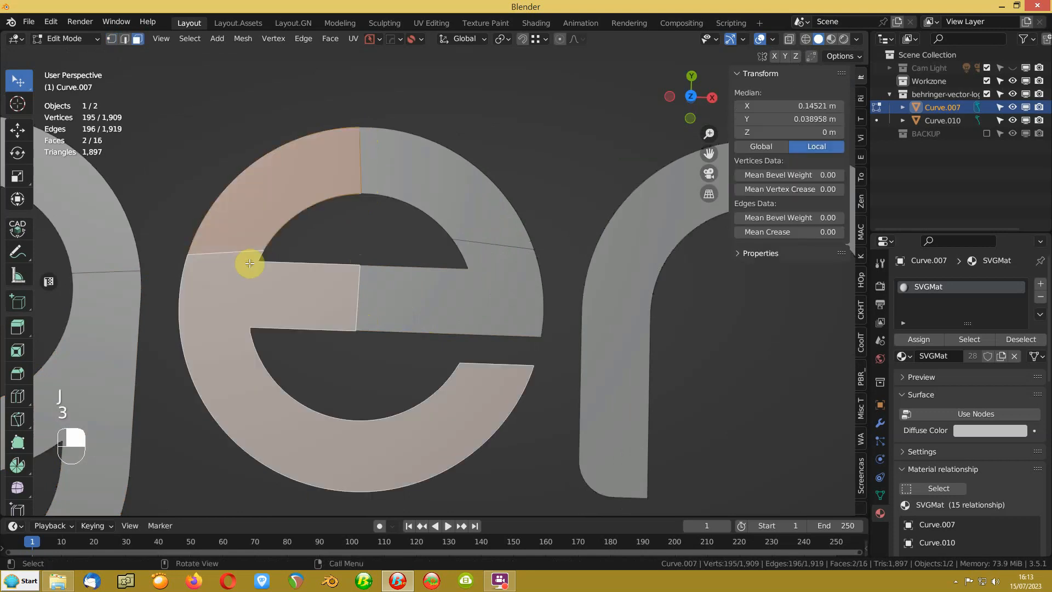
key("f")
Step: Combine the last e's upper right arc face with its right crossbar face
left_click(453, 213)
left_click(502, 277, "shift")
key("f")
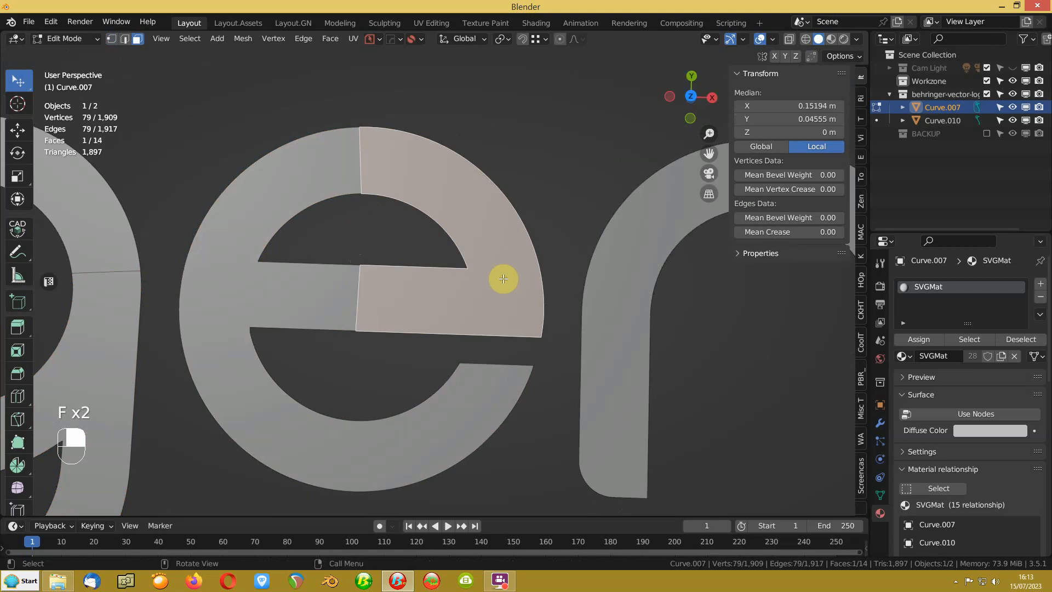
Step: Save the blend file with PowerSave
scroll(437, 287, "down", 6)
middle_click_drag(439, 286, 482, 329, "shift")
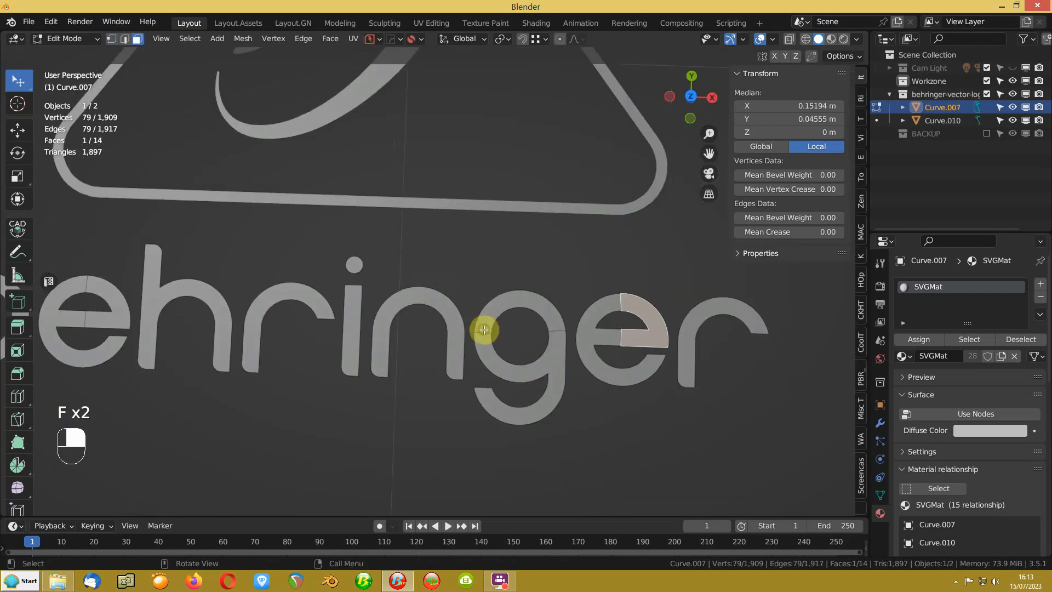
left_click(381, 40)
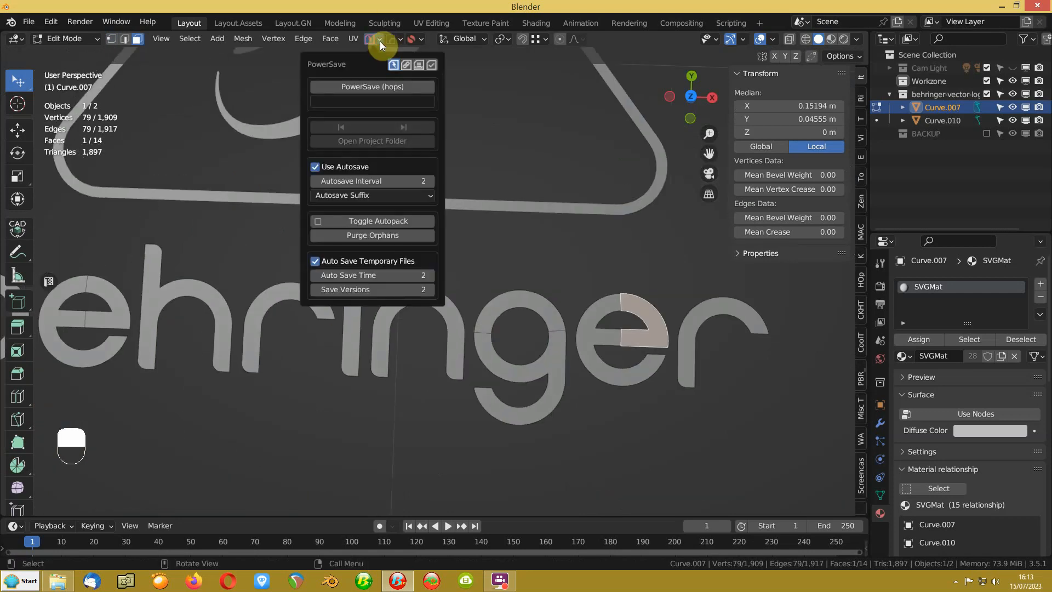
left_click(375, 87)
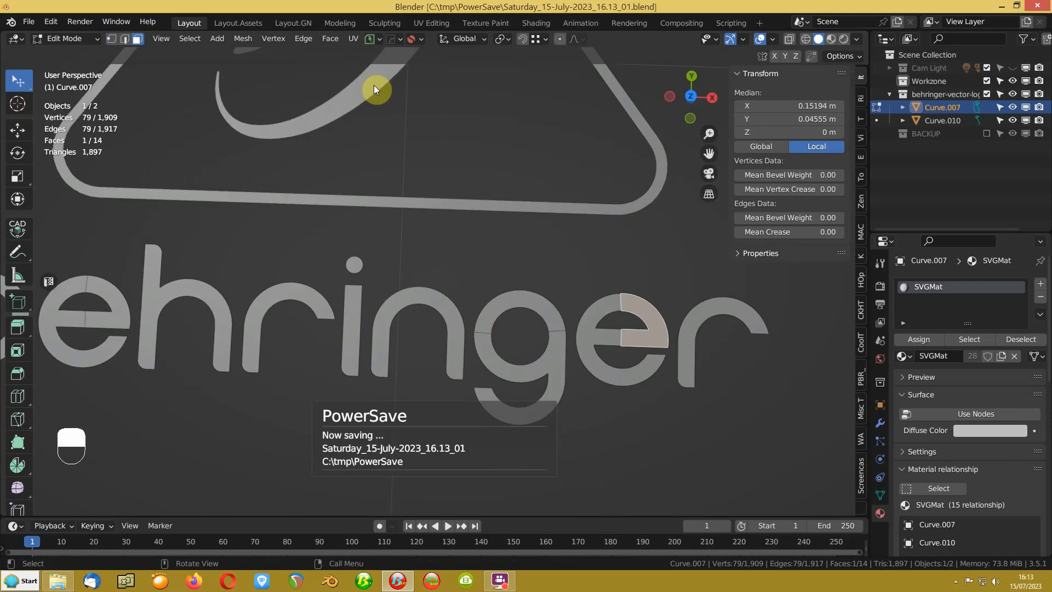
left_click(377, 40)
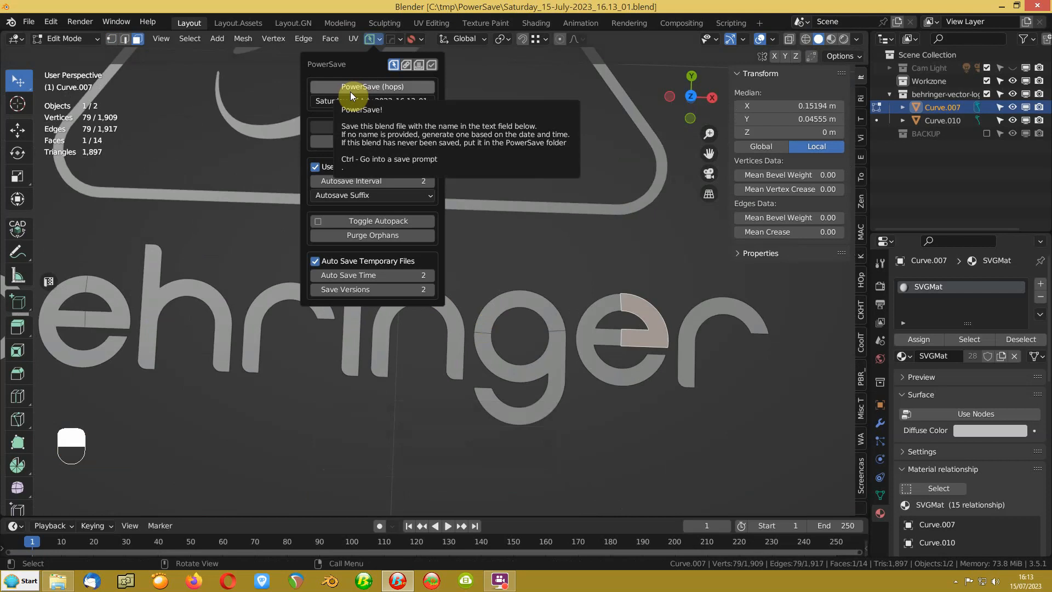
left_click(330, 88)
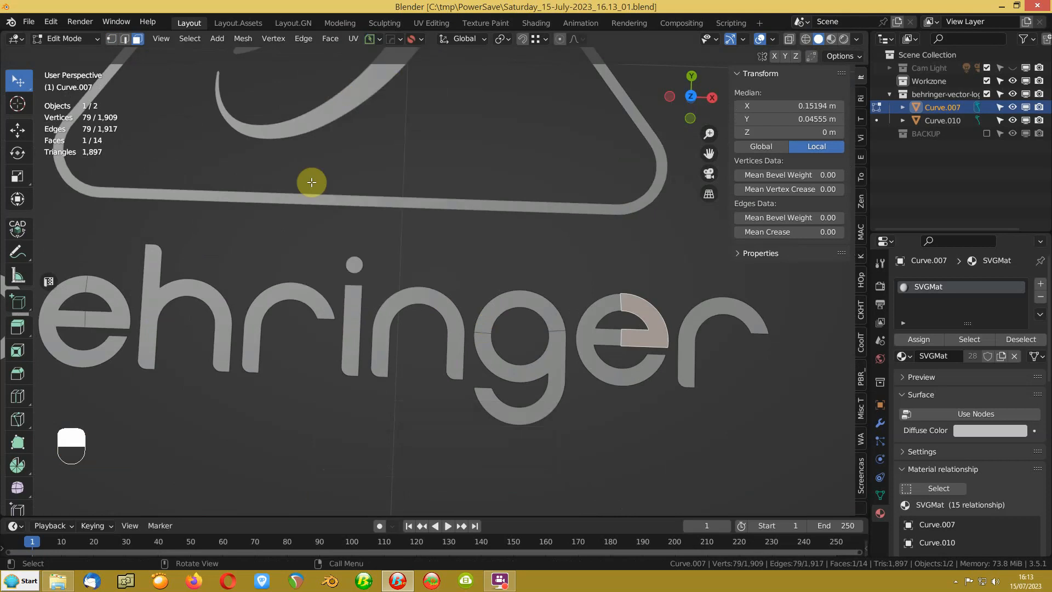
left_click(381, 41)
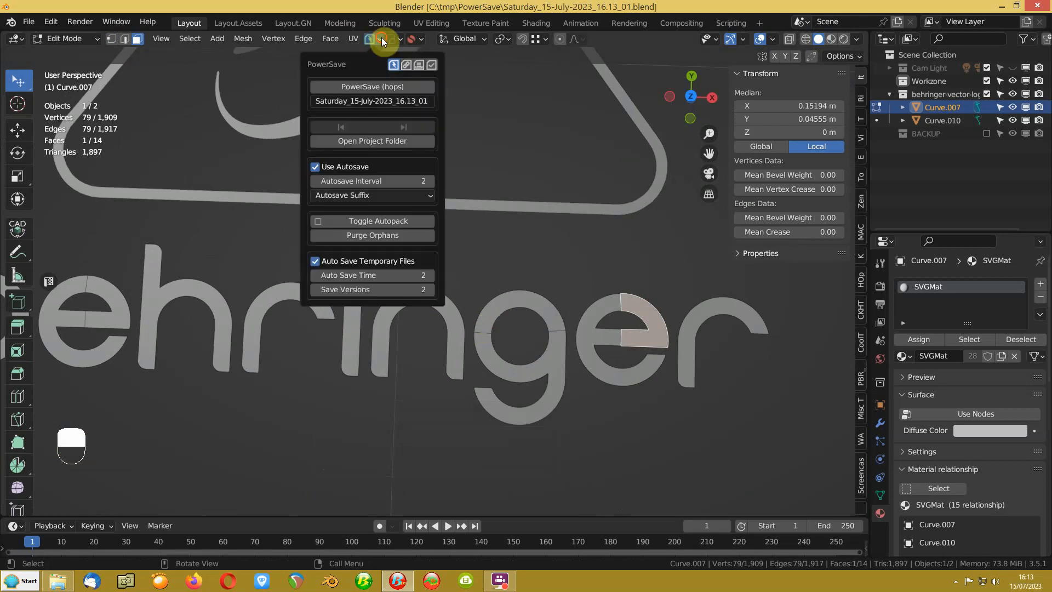
left_click(340, 93)
middle_click_drag(270, 245, 263, 190)
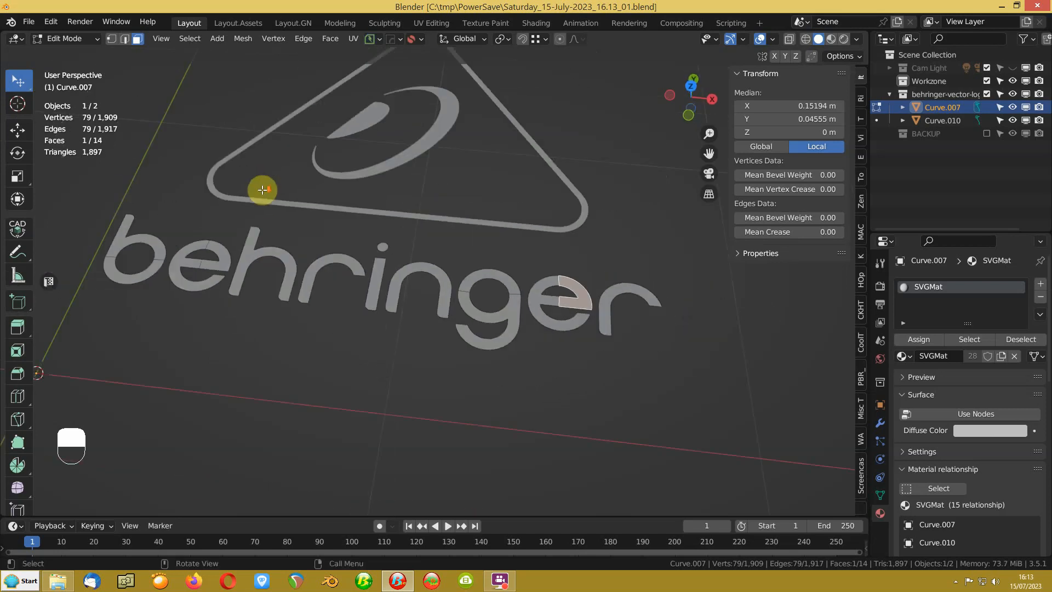
Step: Save a new incremental version of the blend file with PowerSave
left_click(381, 40)
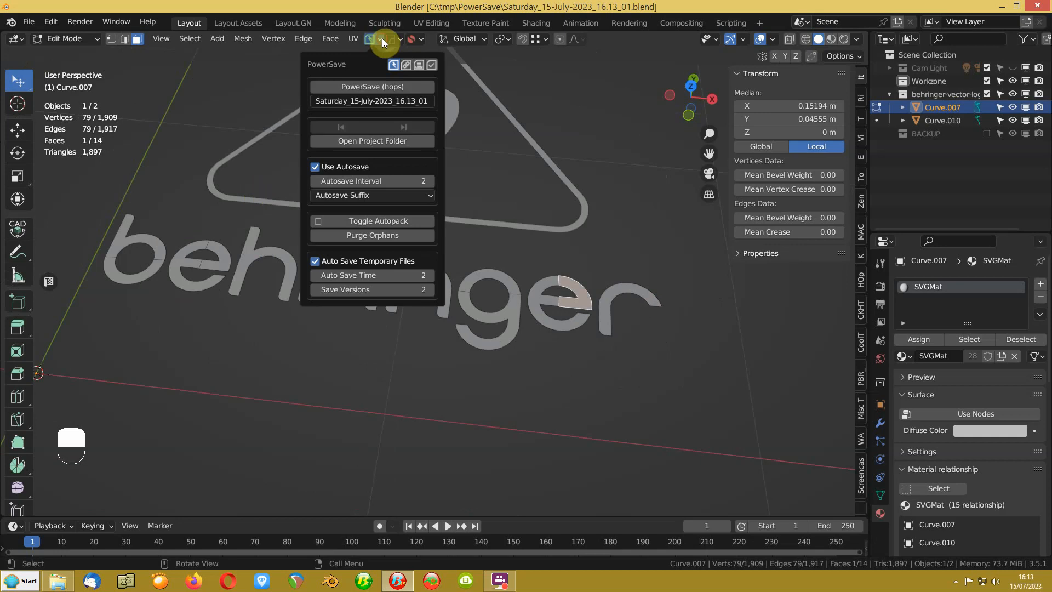
left_click(335, 86)
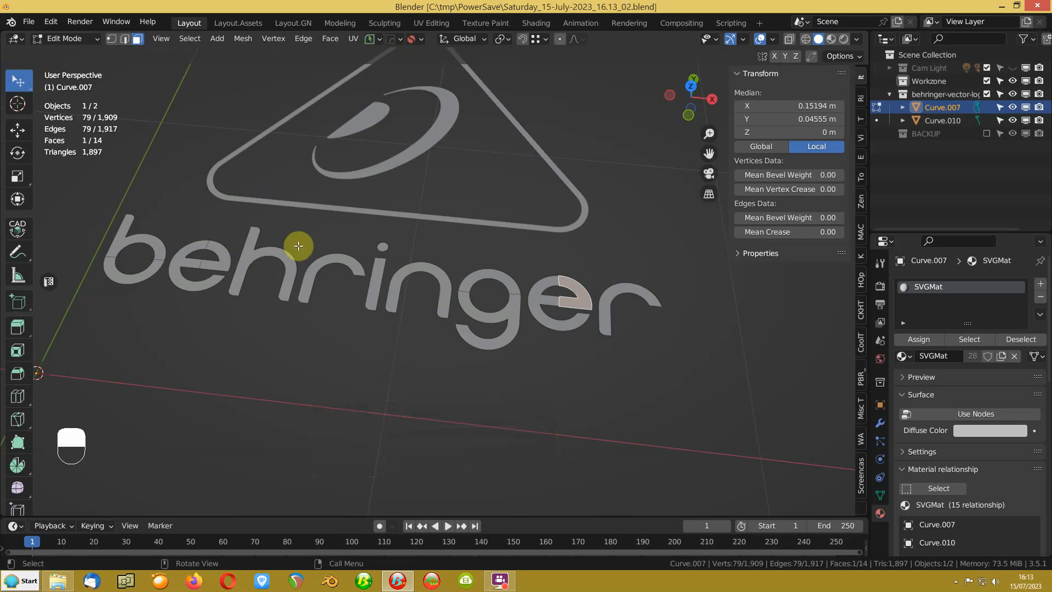
Step: Show the lettering's vertices with nothing selected and examine their density along the letter outlines
middle_click_drag(422, 240, 387, 279, "shift")
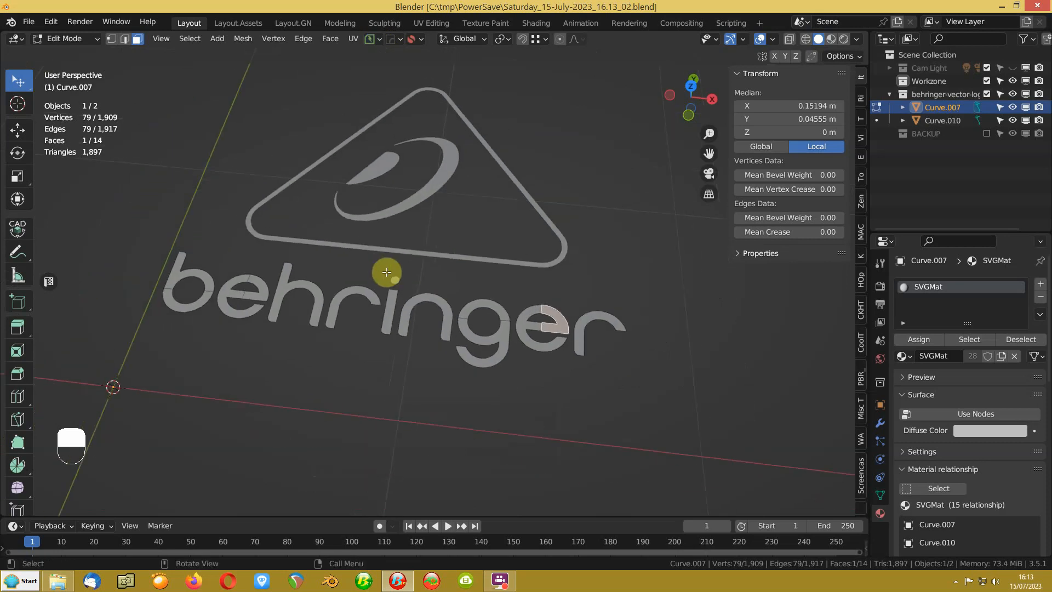
middle_click_drag(376, 238, 328, 271)
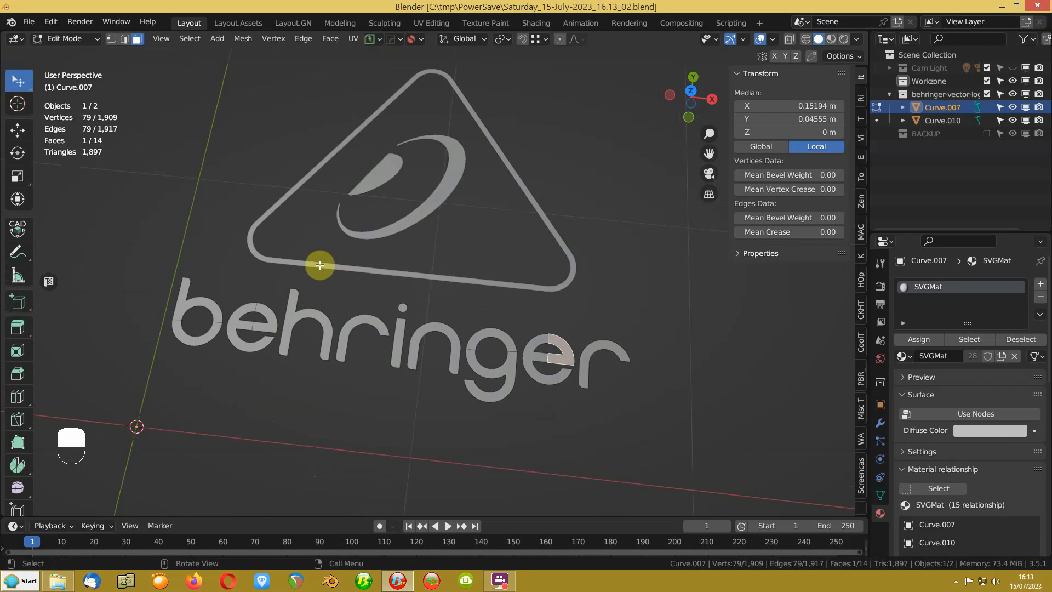
key("1")
scroll(315, 263, "up", 1)
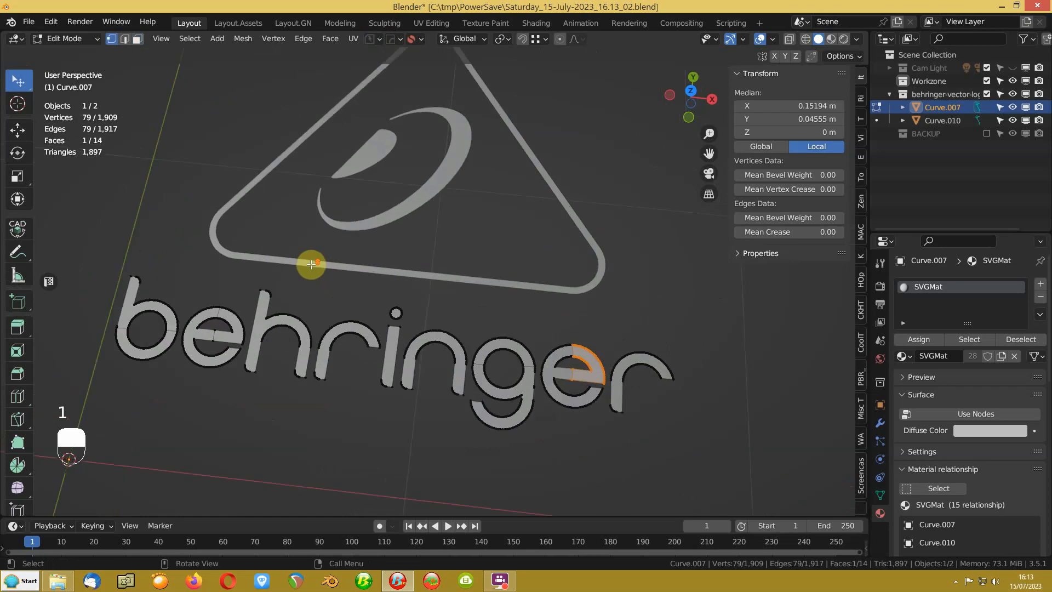
left_click(184, 194)
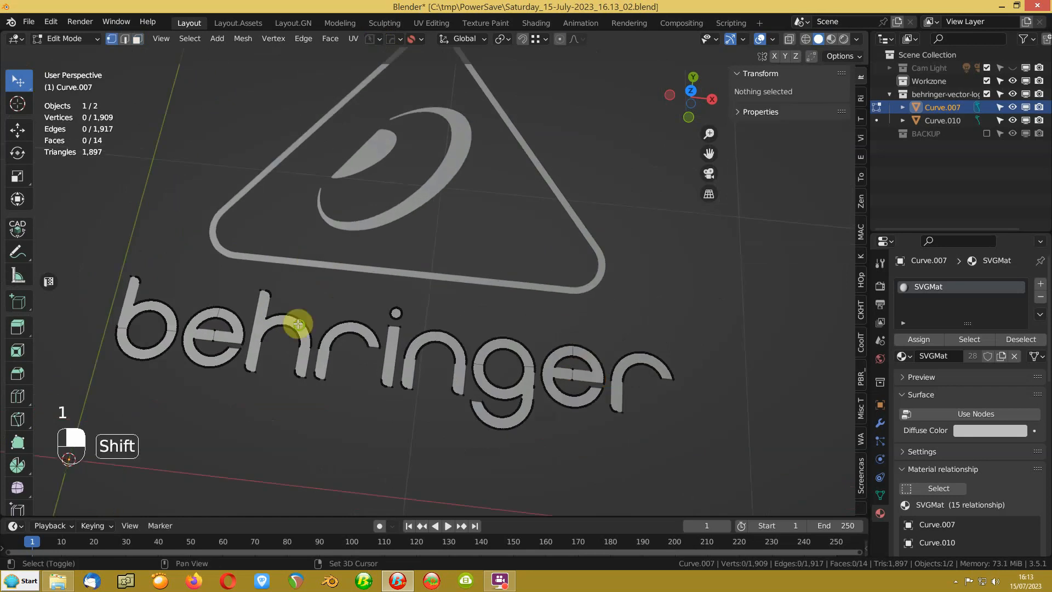
middle_click_drag(293, 323, 300, 265, "shift")
scroll(315, 256, "up", 2)
scroll(315, 256, "up", 1)
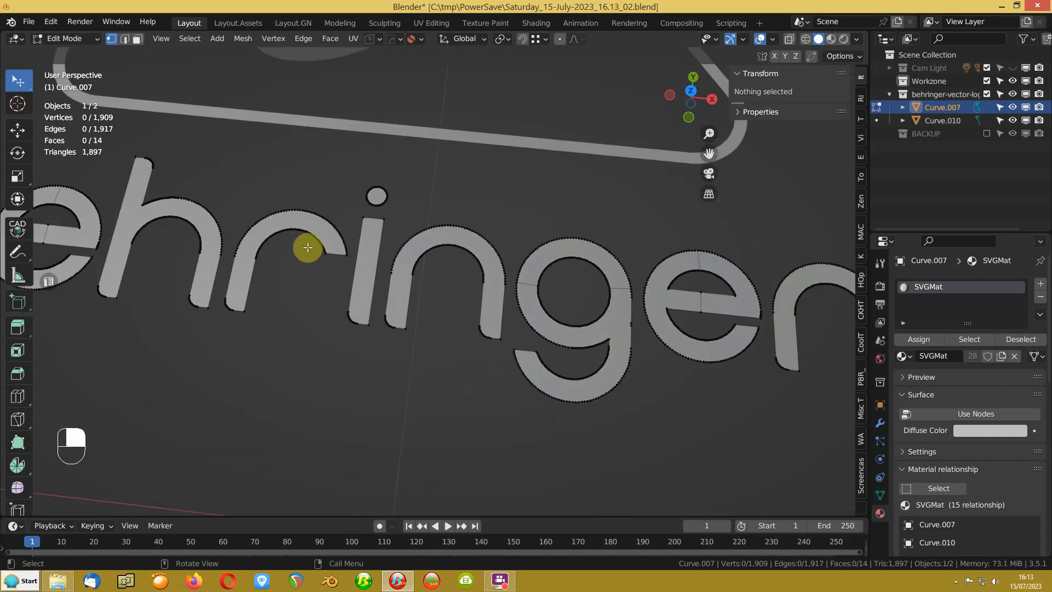
scroll(306, 245, "down", 2)
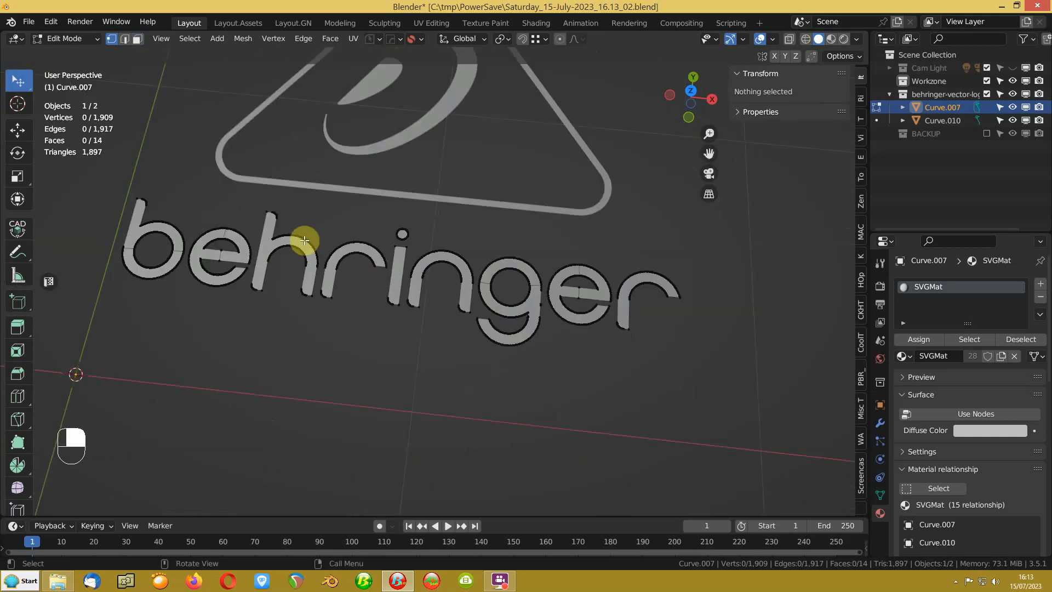
Step: In Object Mode, duplicate the lettering and the triangle emblem together about 1.9 m along the X axis
key("Tab")
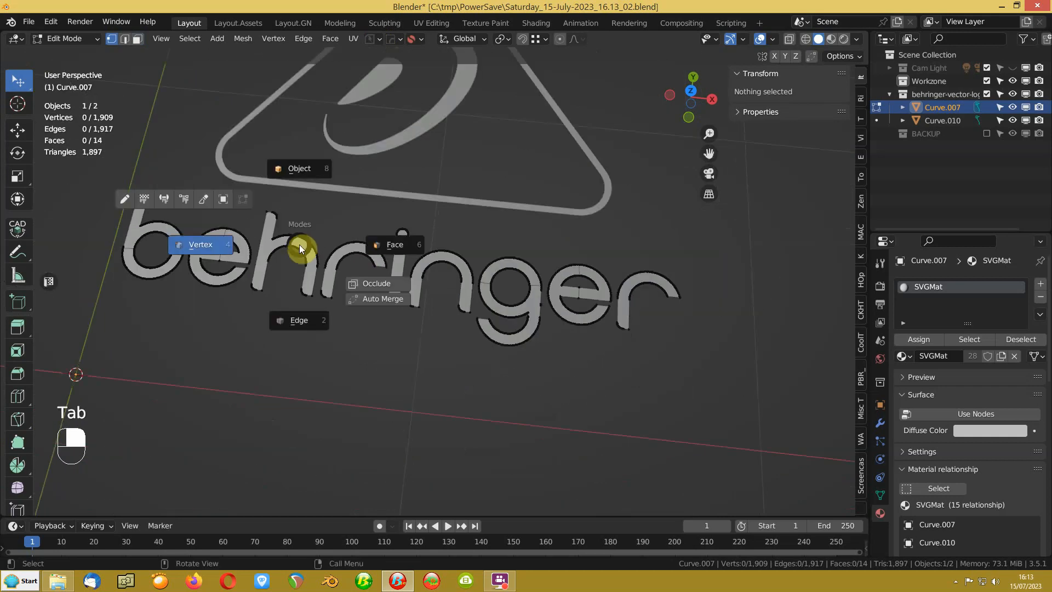
left_click(303, 179)
scroll(303, 180, "down", 2)
left_click(344, 233, "shift")
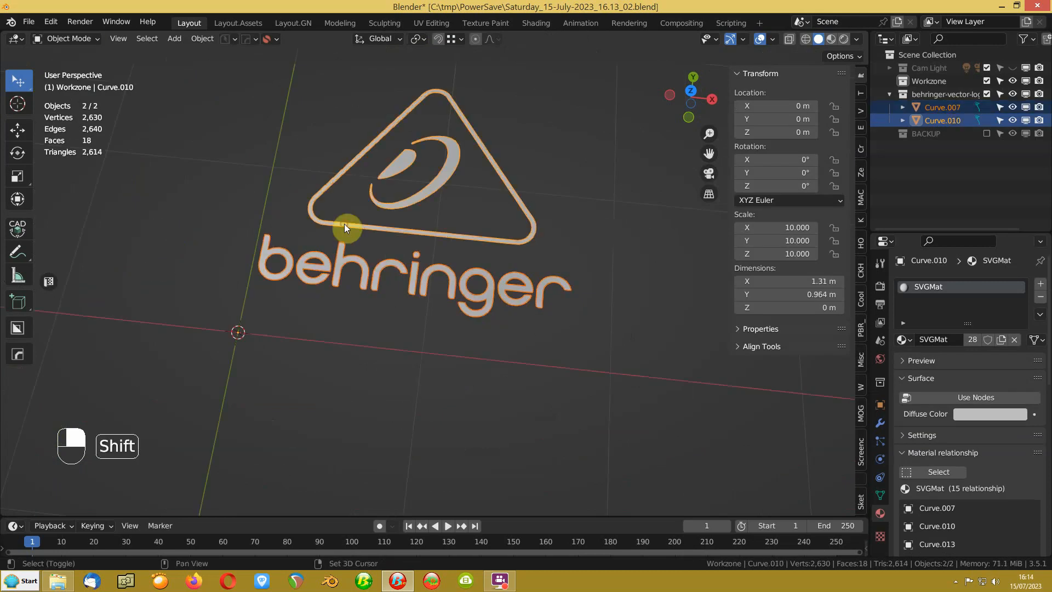
scroll(344, 224, "up", 3)
middle_click_drag(189, 246, 294, 212, "shift")
key("shift+d")
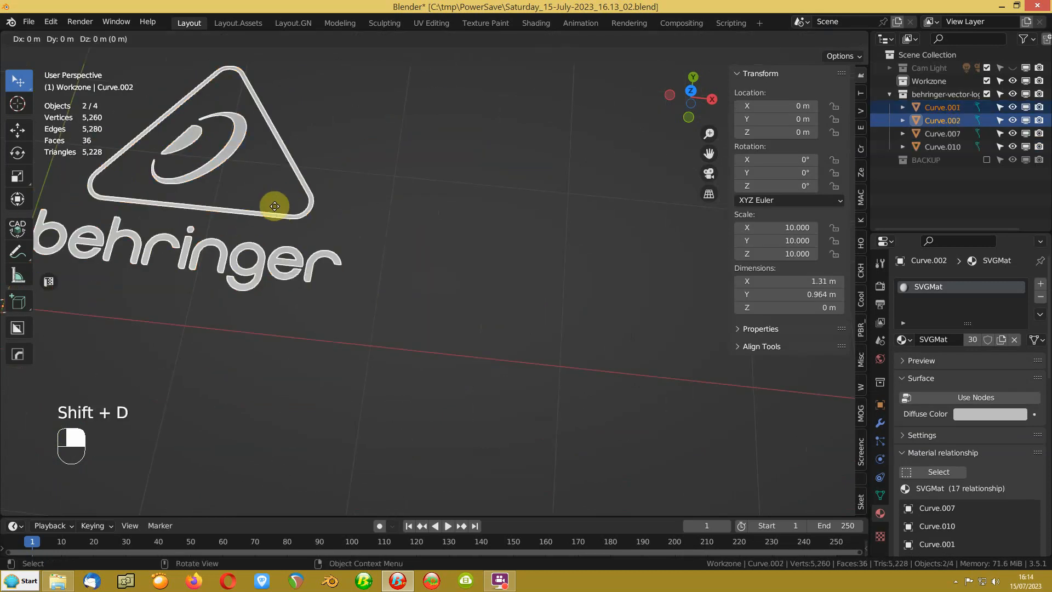
key("x")
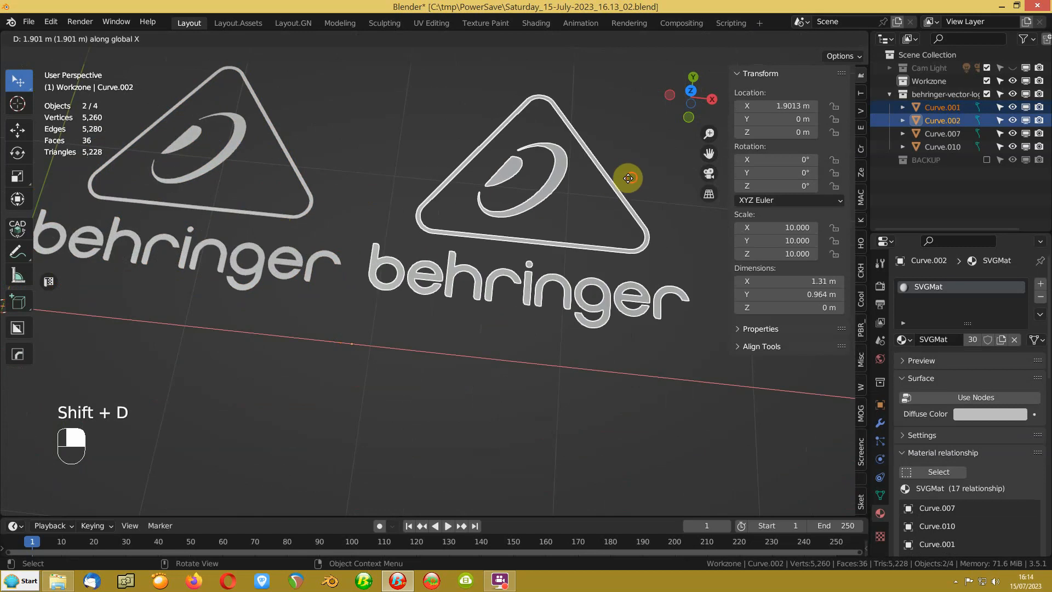
left_click(625, 175)
Step: Apply Limited Dissolve to the entire mesh of the copied lettering in Edit Mode
middle_click_drag(535, 257, 407, 301, "shift")
scroll(445, 234, "up", 2)
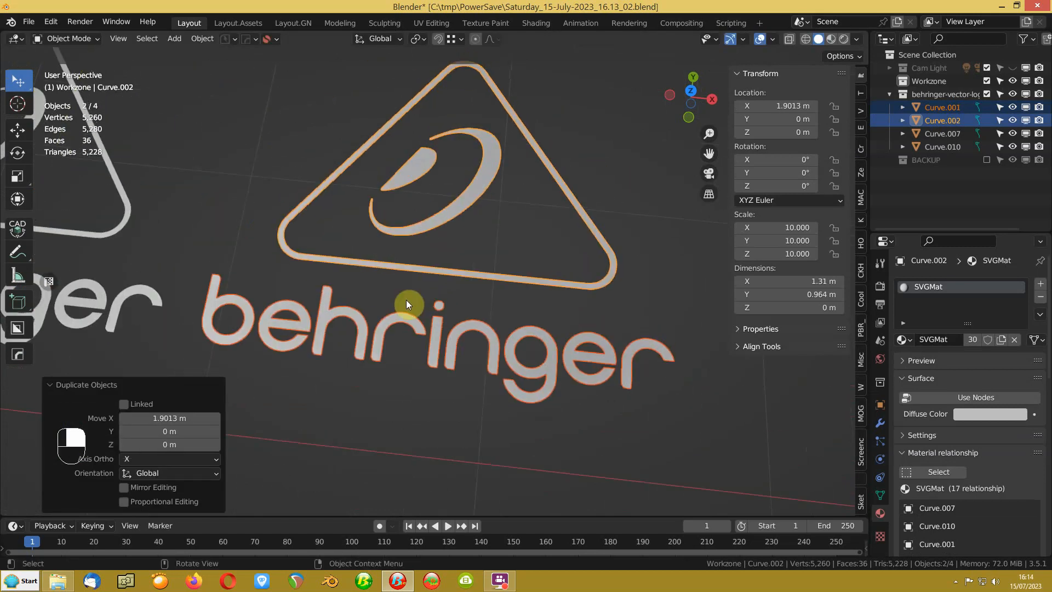
left_click(413, 321)
key("Tab")
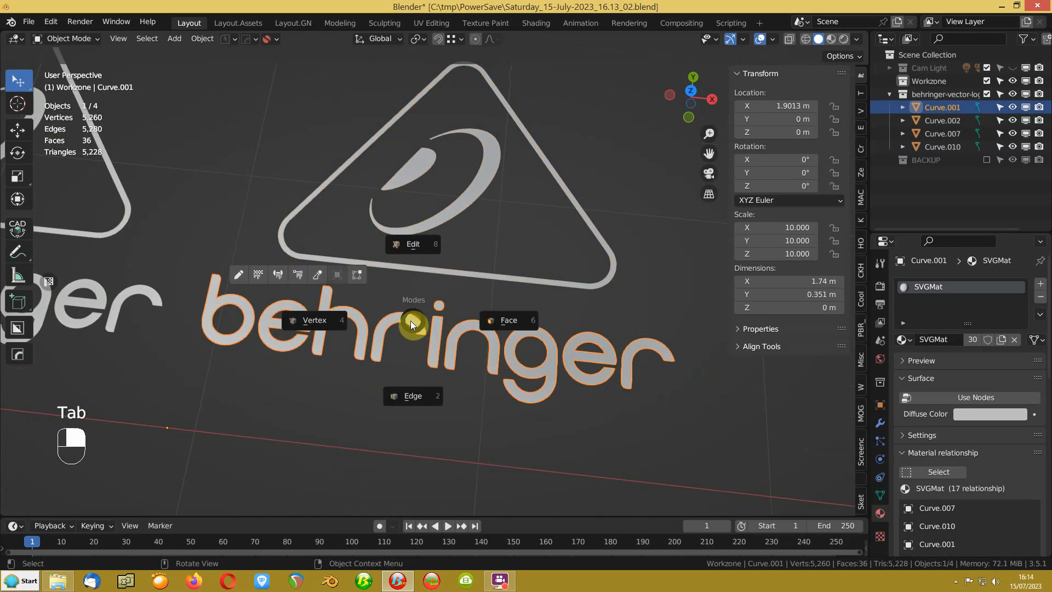
left_click(415, 259)
key("a")
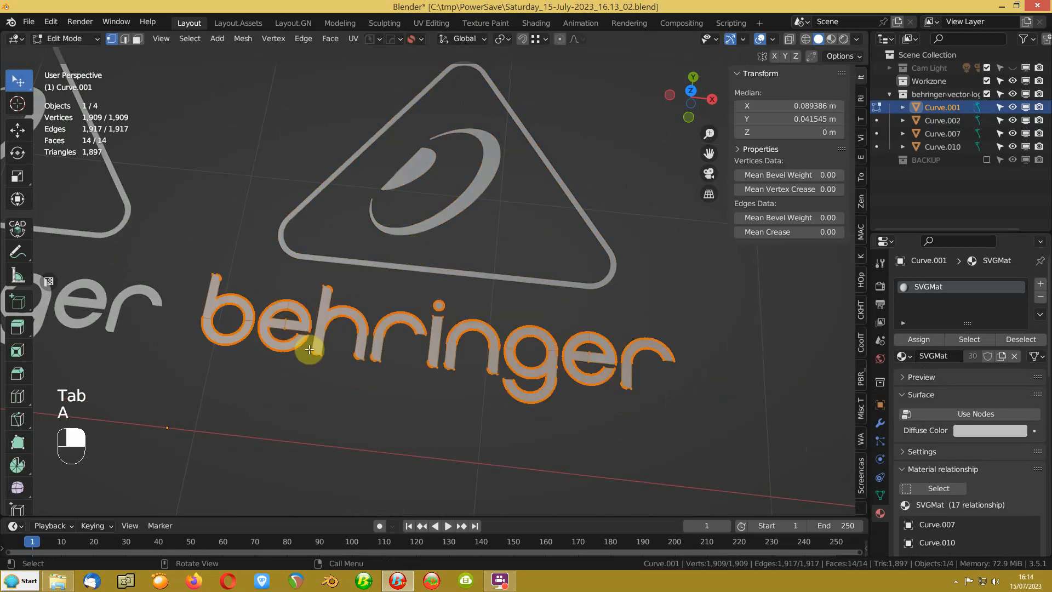
scroll(309, 330, "up", 3)
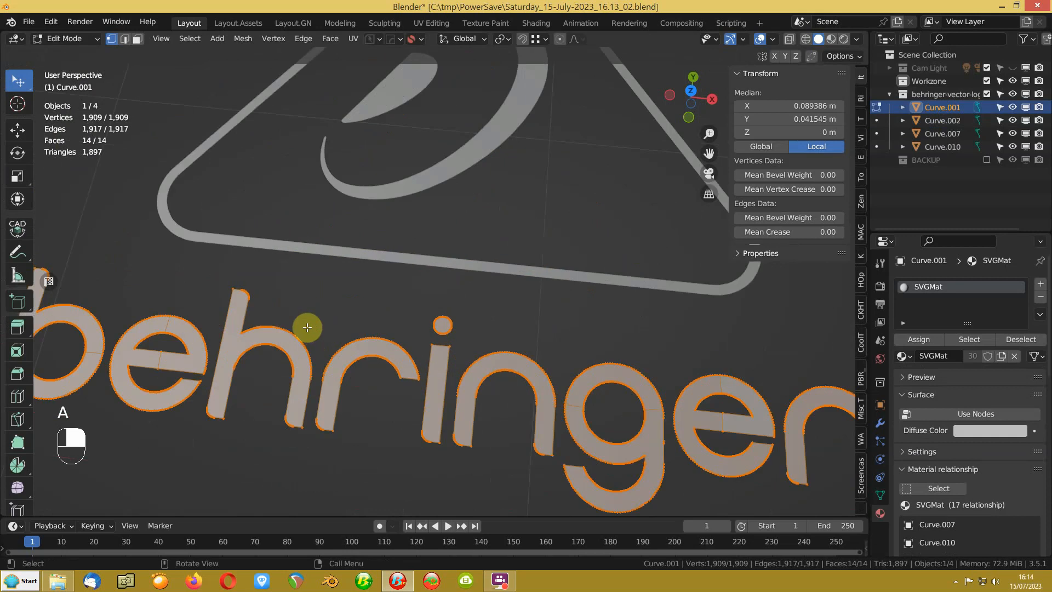
middle_click_drag(325, 395, 462, 276, "shift")
key("Delete")
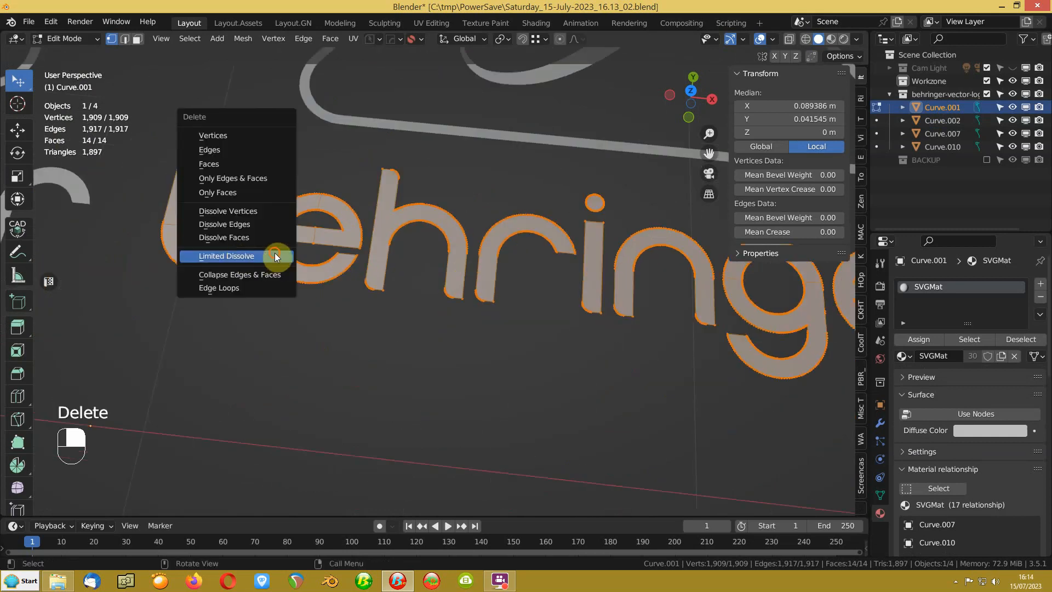
left_click(275, 253)
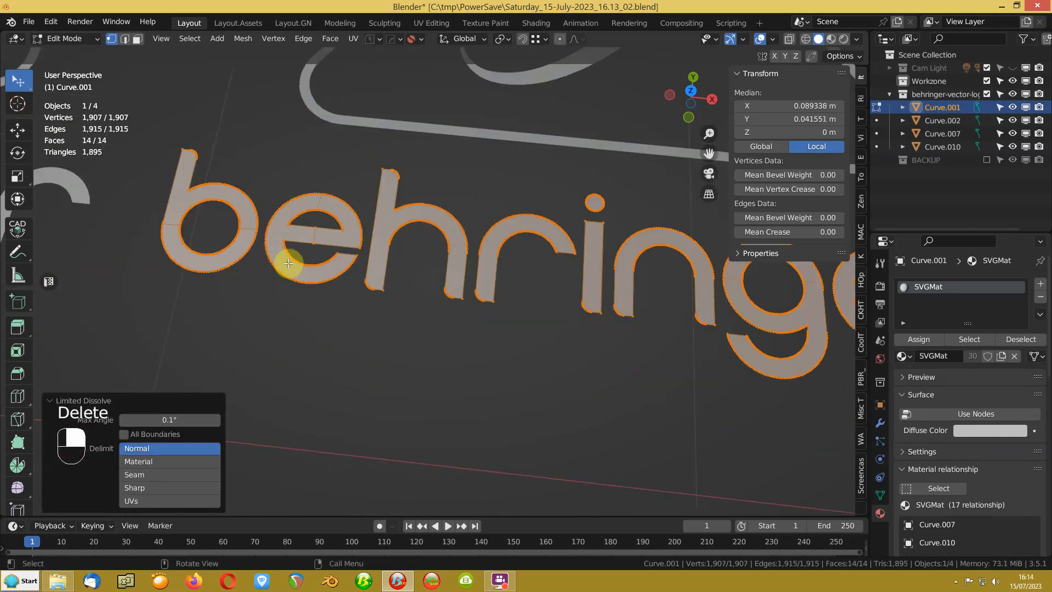
Step: Try Limited Dissolve max angles of 5.6° and 2.5° on the copied lettering
scroll(356, 287, "up", 5)
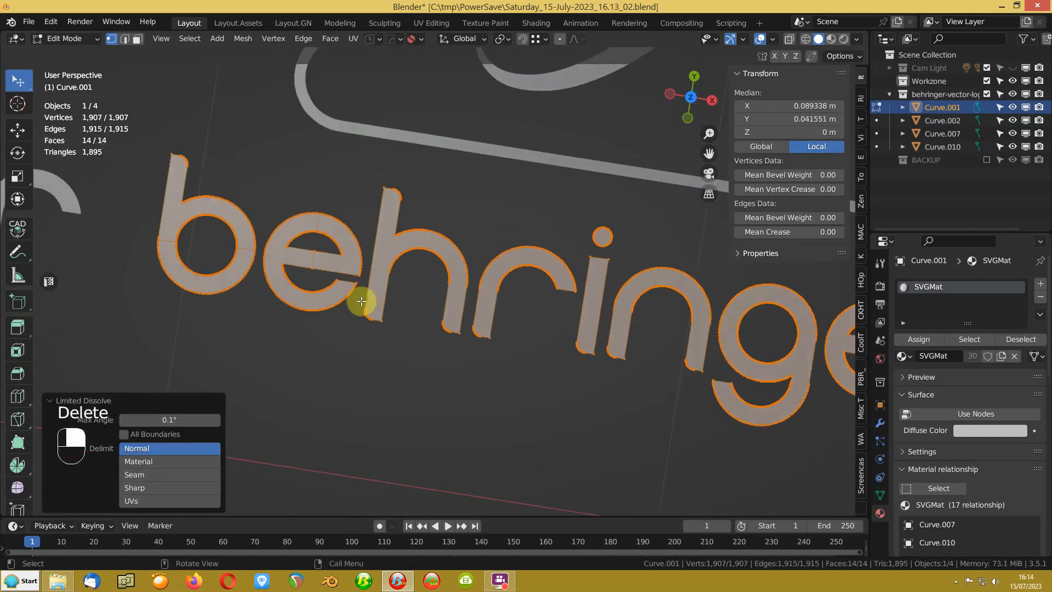
middle_click_drag(274, 275, 457, 281, "shift")
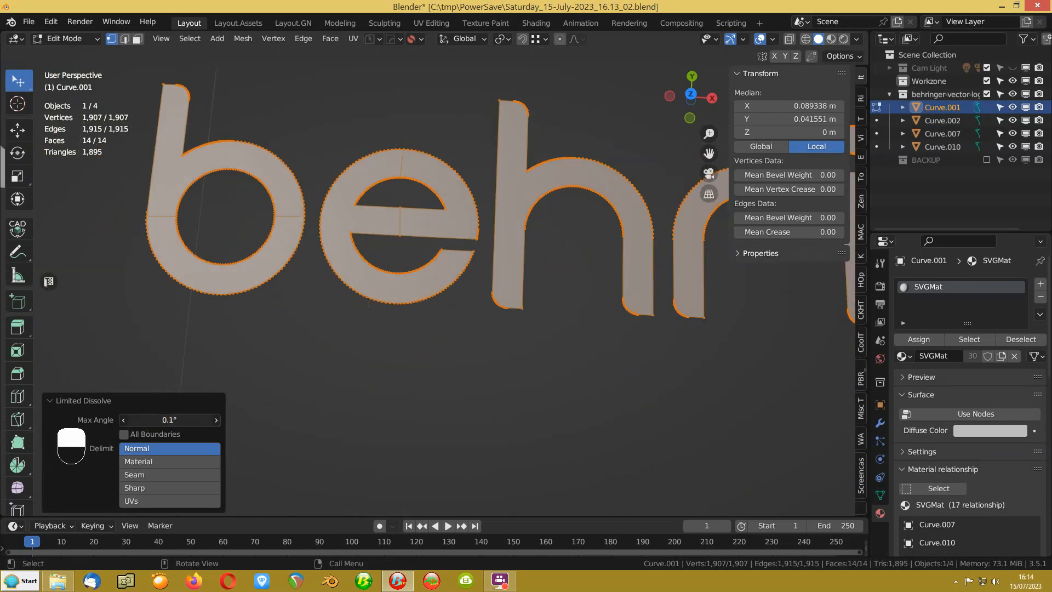
left_click_drag(169, 419, 129, 419)
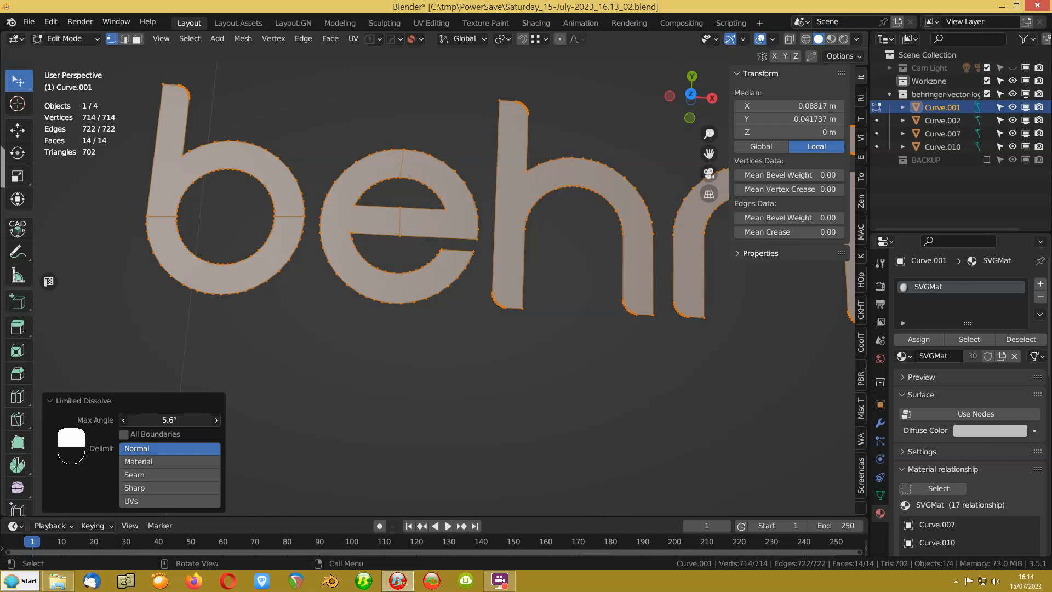
left_click_drag(129, 419, 120, 420)
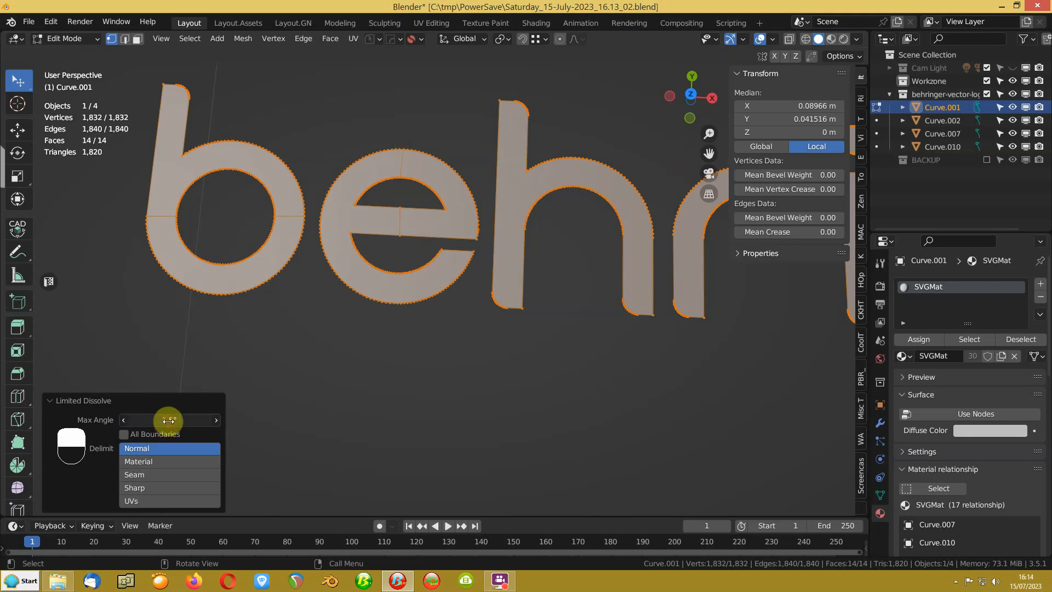
key("Return")
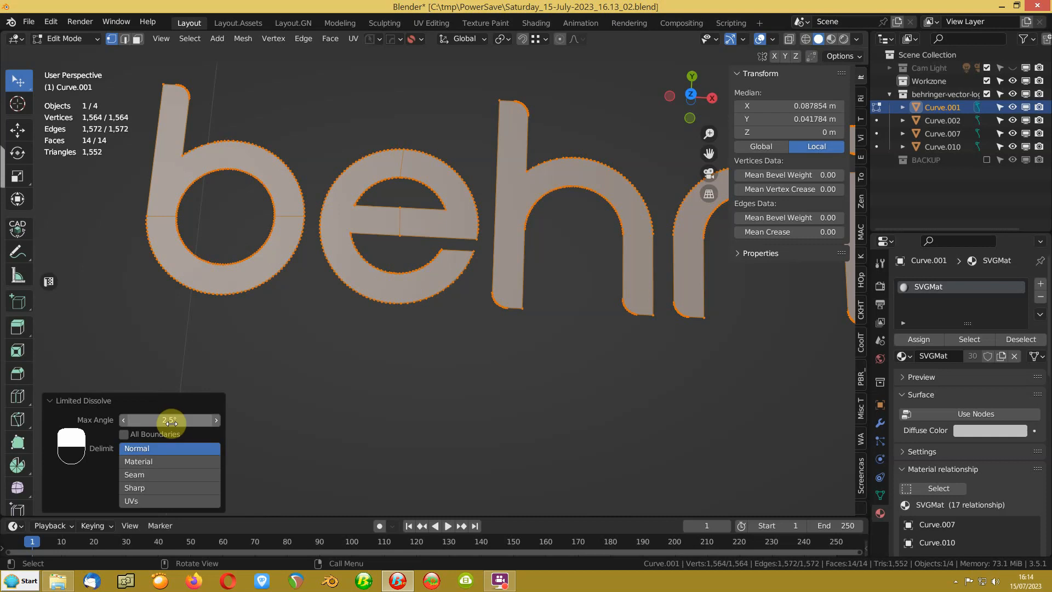
Step: Try a max angle of 5° and settle on 8° for the copied lettering's Limited Dissolve
middle_click_drag(409, 307, 392, 313)
middle_click_drag(594, 287, 528, 280, "shift")
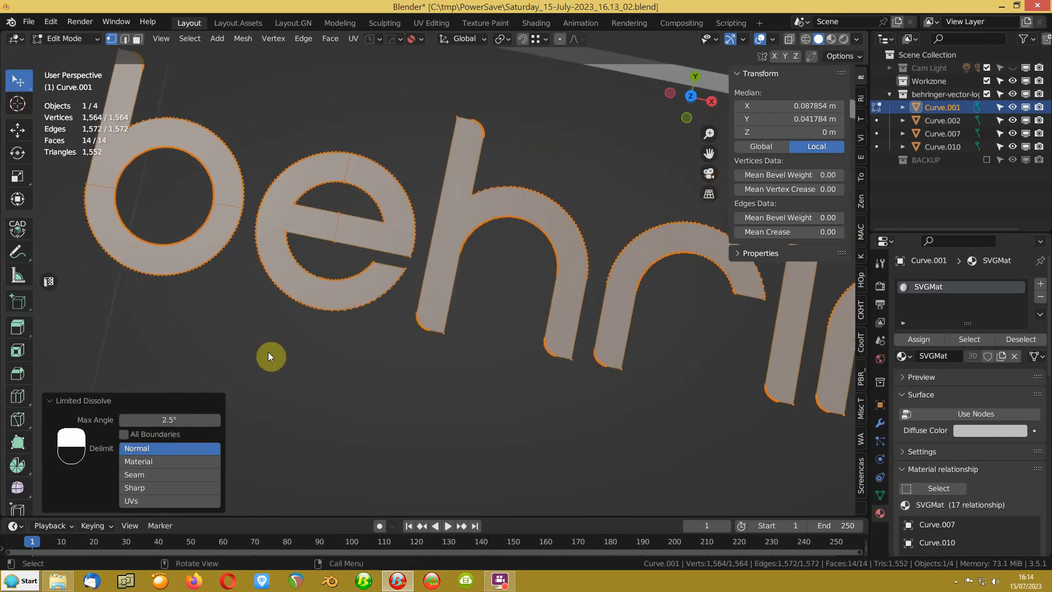
left_click(157, 419)
key("Return")
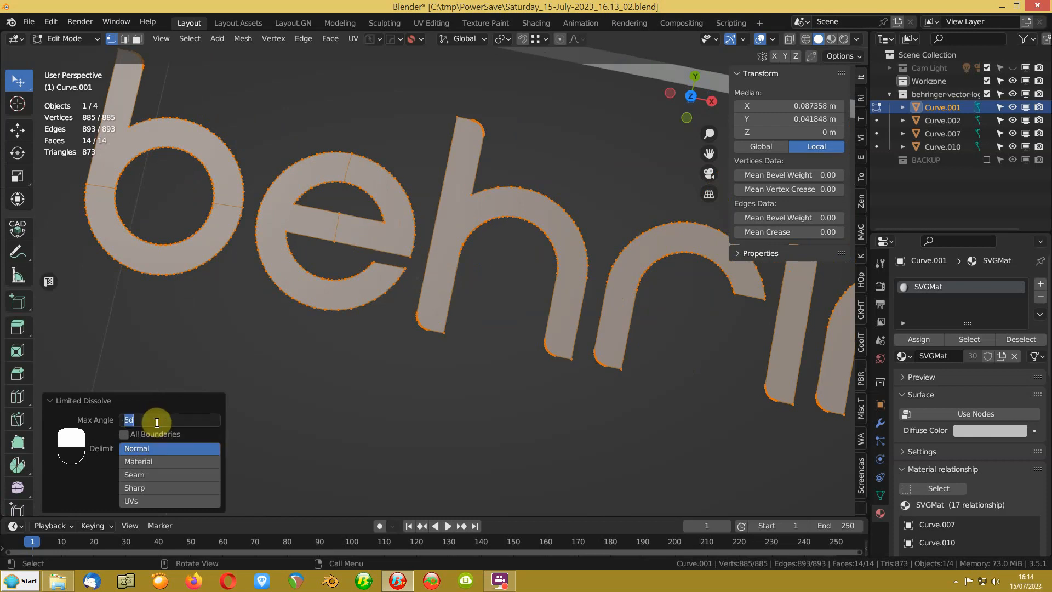
type("8")
key("Return")
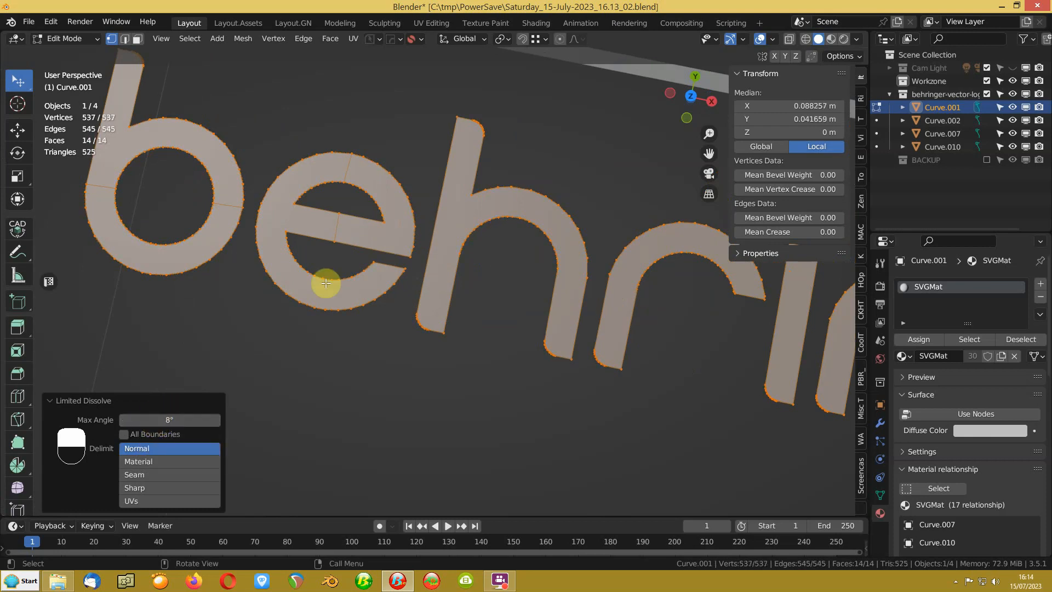
Step: Switch to editing the copied triangle emblem and apply Limited Dissolve with an 8° max angle to its whole mesh
middle_click_drag(324, 281, 396, 291)
middle_click_drag(397, 196, 398, 281, "shift")
key("Tab")
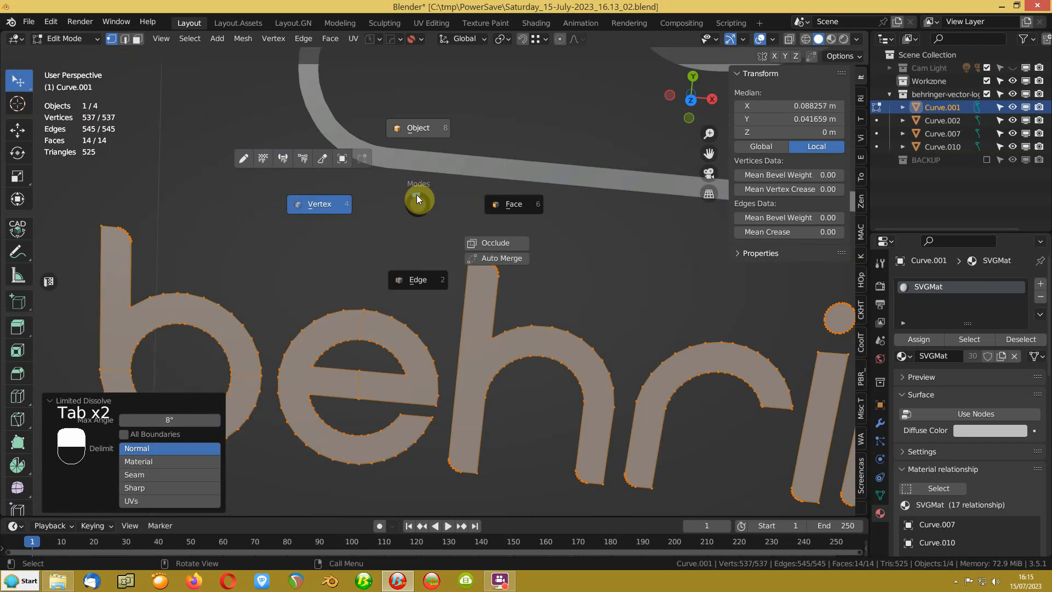
left_click(419, 136)
left_click(435, 155)
key("Tab")
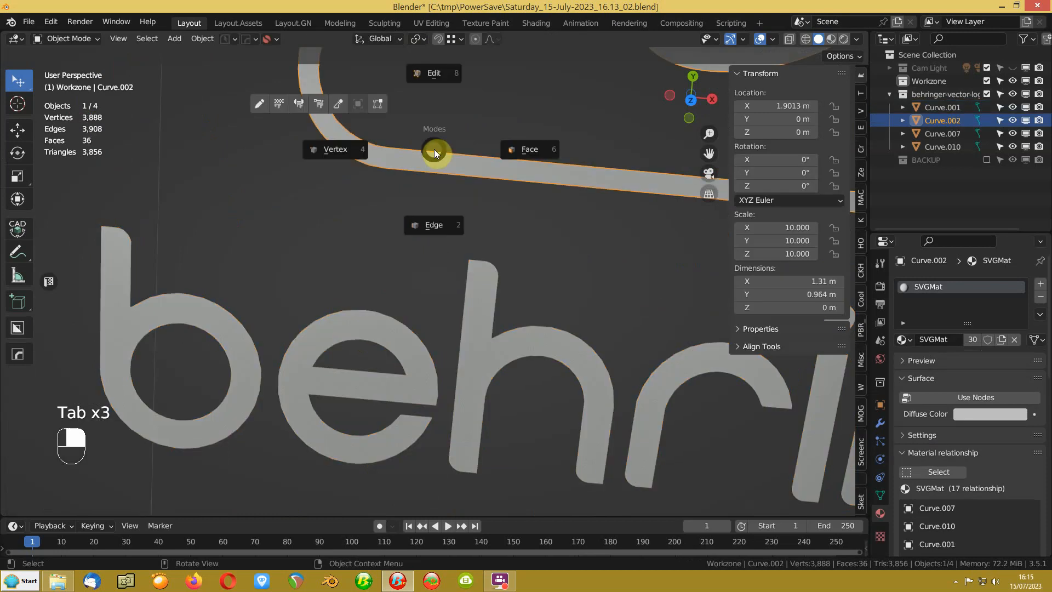
left_click(433, 77)
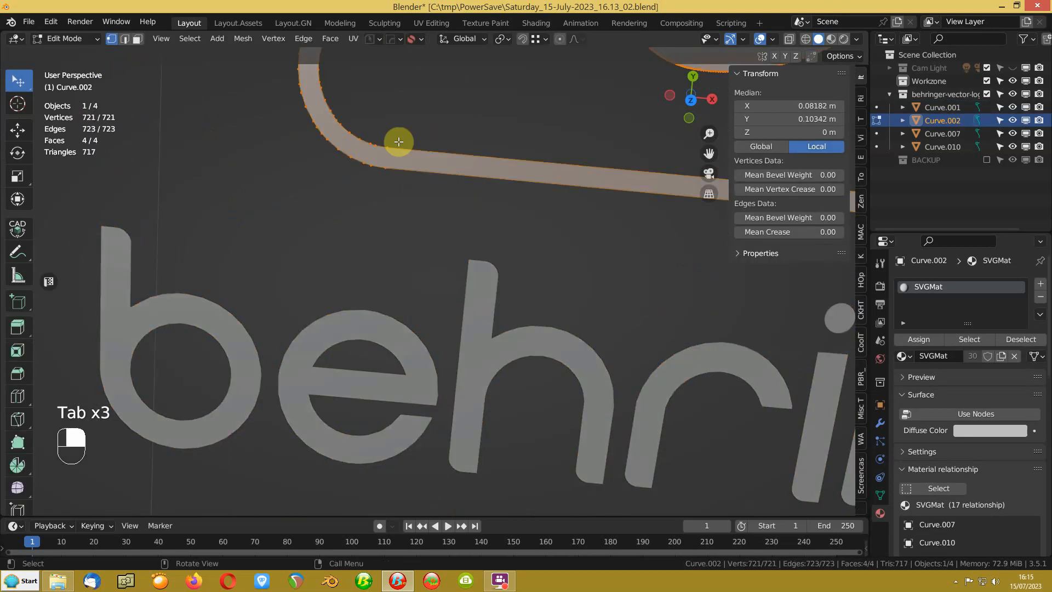
key("Delete")
left_click(359, 208)
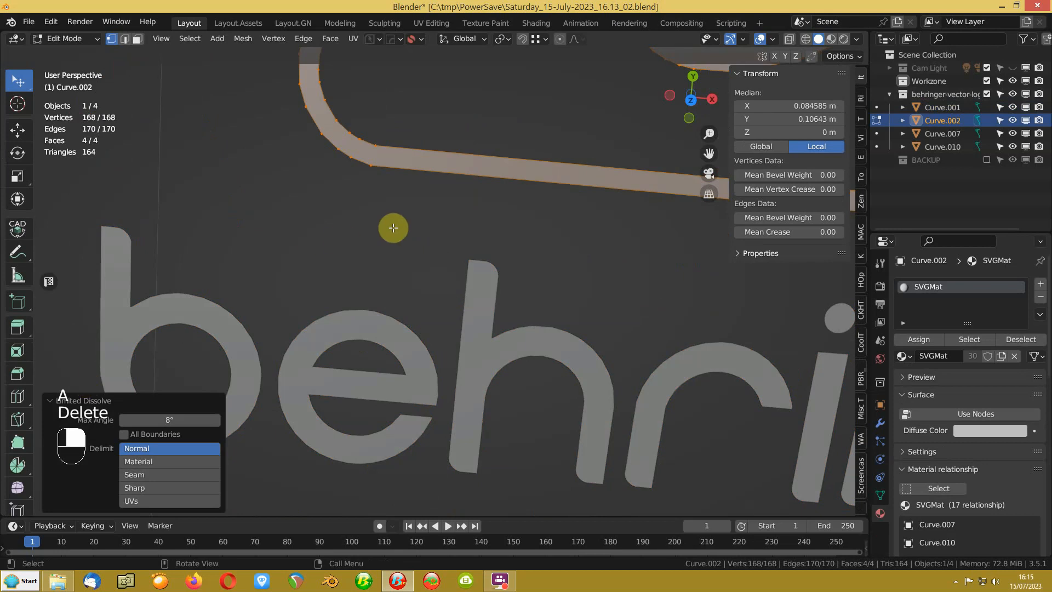
Step: Examine the remaining vertices on the copied emblem's curved shapes and triangle corners, including from the top view
scroll(393, 227, "down", 4)
middle_click_drag(509, 190, 402, 314, "shift")
left_click(366, 270)
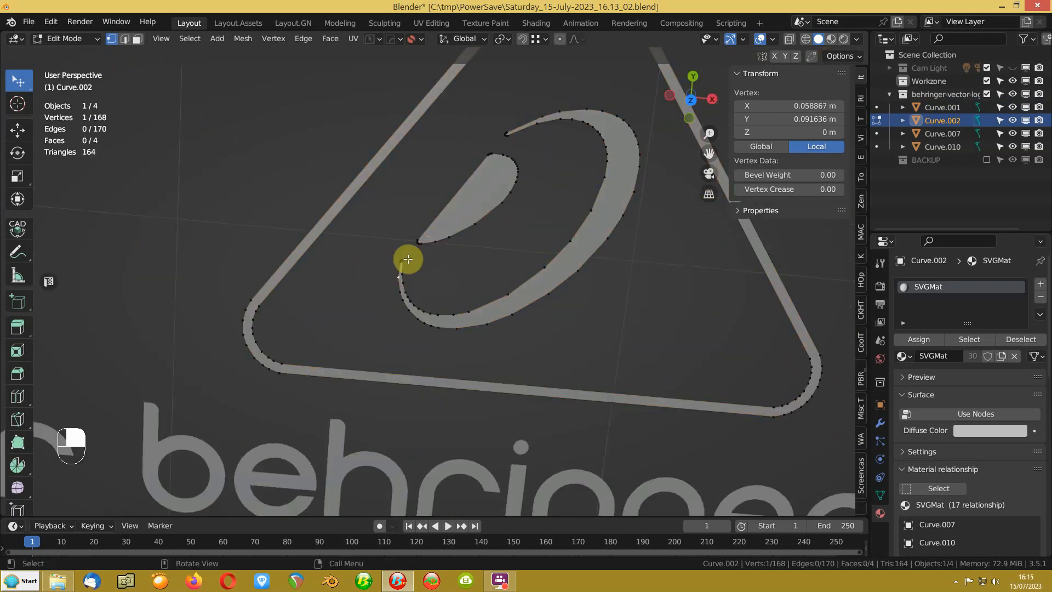
mouse_move(485, 318)
middle_mouse_down()
mouse_move(502, 281)
mouse_move(497, 307)
mouse_move(476, 258)
mouse_move(485, 314)
middle_mouse_up()
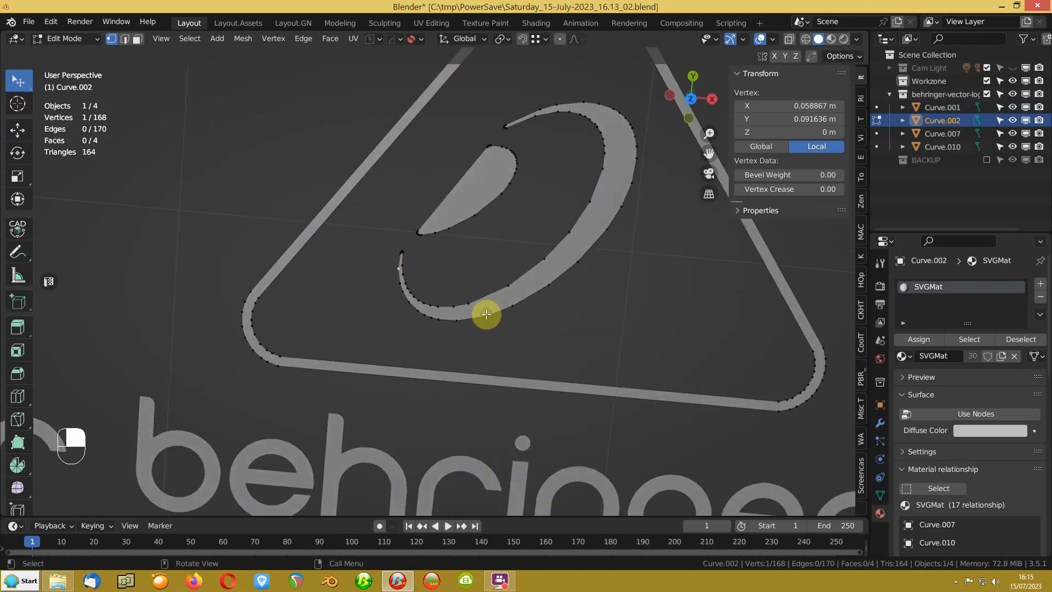
middle_click_drag(500, 211, 457, 232, "shift")
key("KP_7")
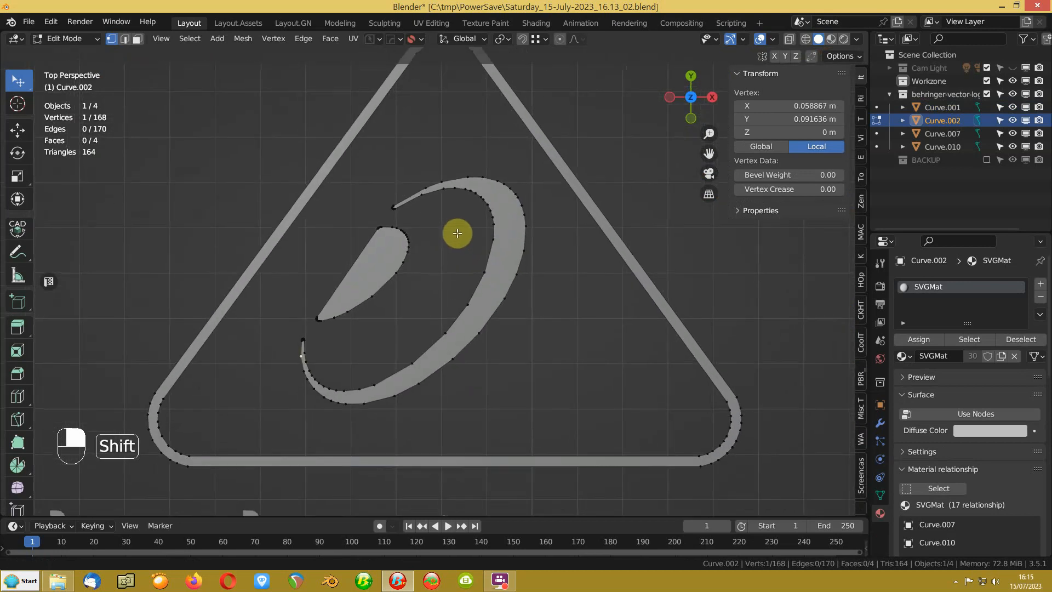
scroll(458, 246, "up", 3)
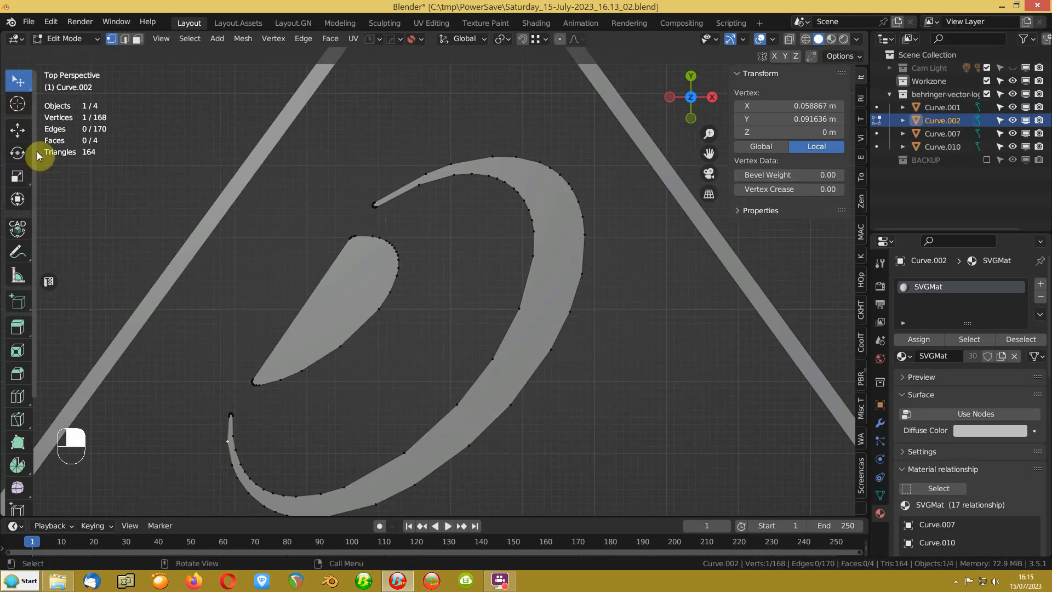
Step: Look up the LoopTools add-on in the preferences, expand its details to check it is enabled, and close the preferences
key("ctrl+alt+u")
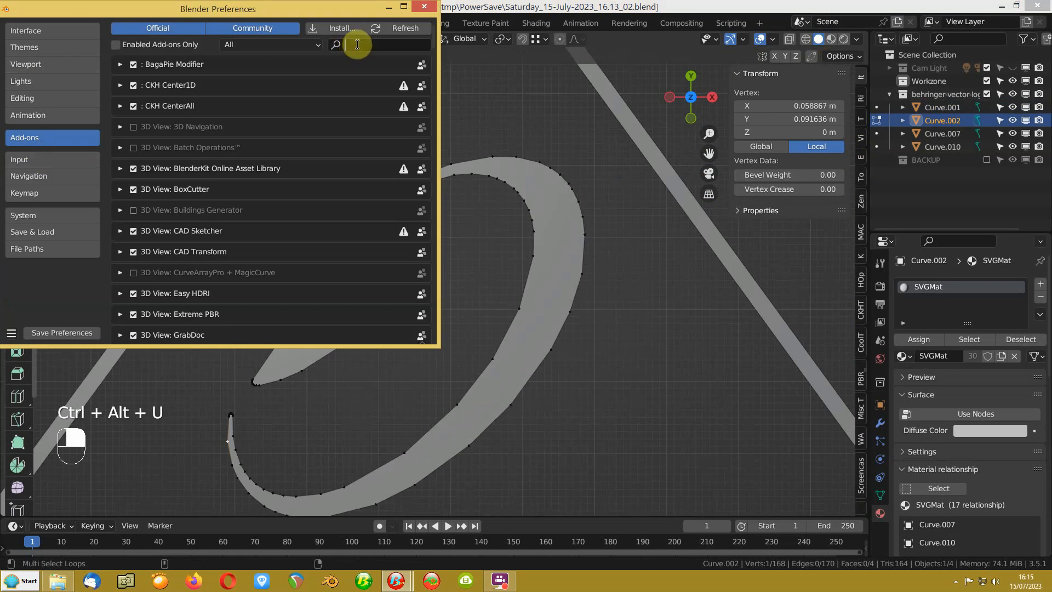
type("loop")
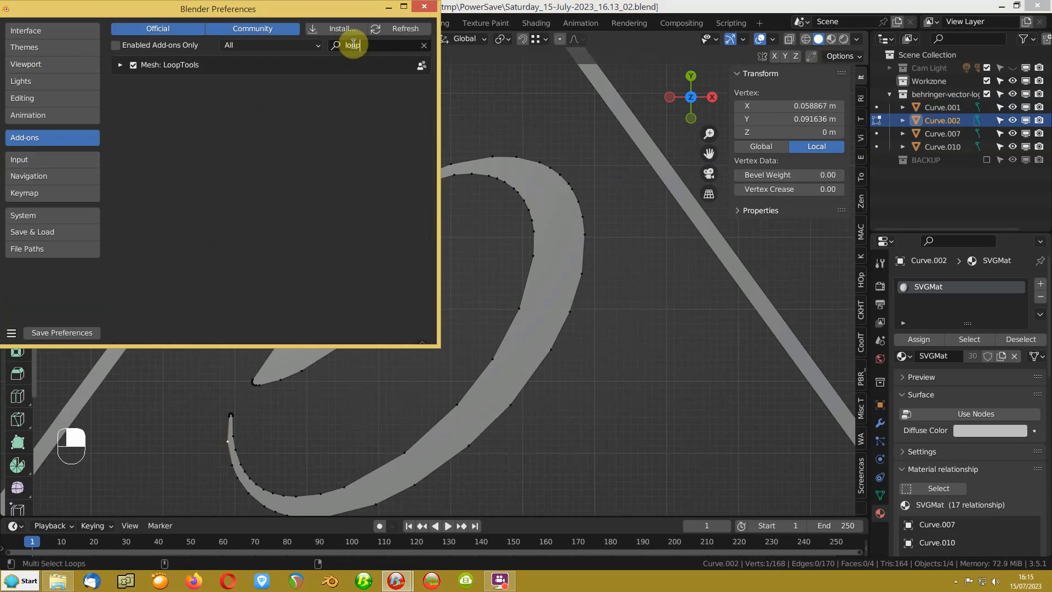
left_click(120, 65)
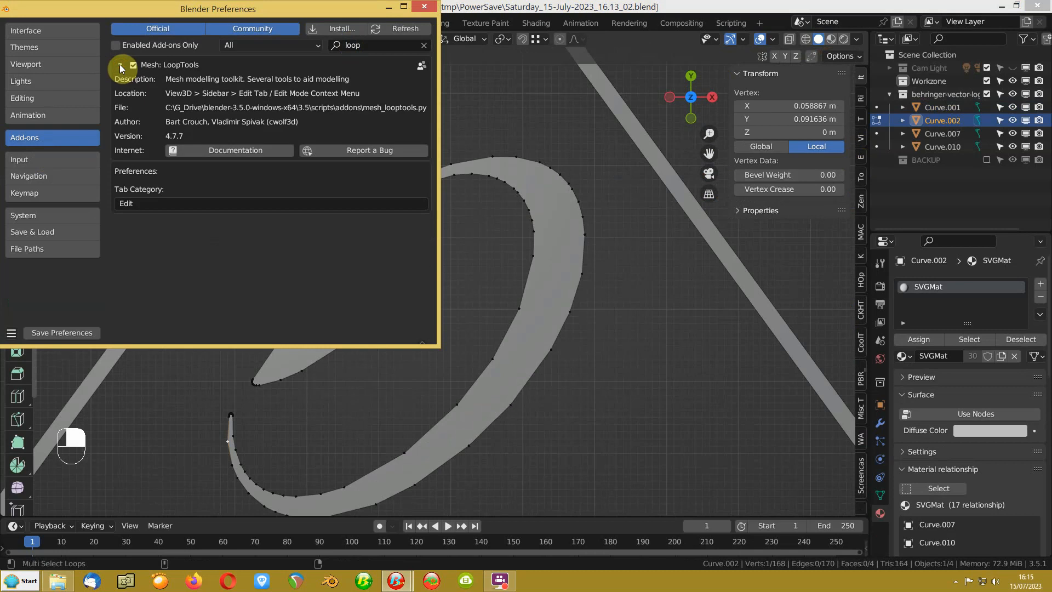
left_click(422, 8)
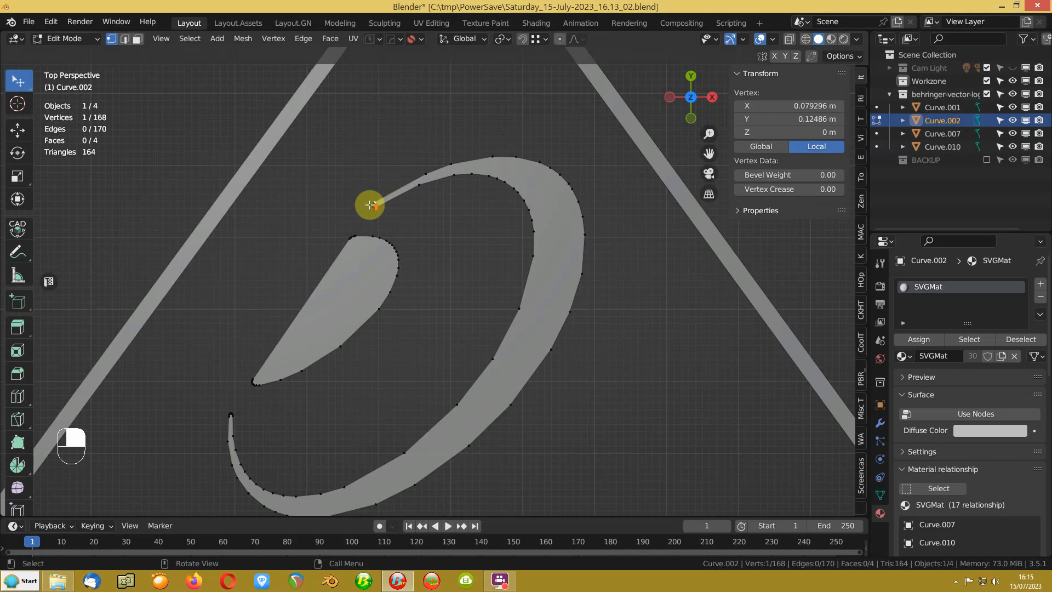
Step: Select the vertex path along the crescent's outer edge between its two tips and distribute it evenly with LoopTools Space
scroll(351, 181, "up", 4)
middle_click_drag(331, 151, 332, 259, "shift")
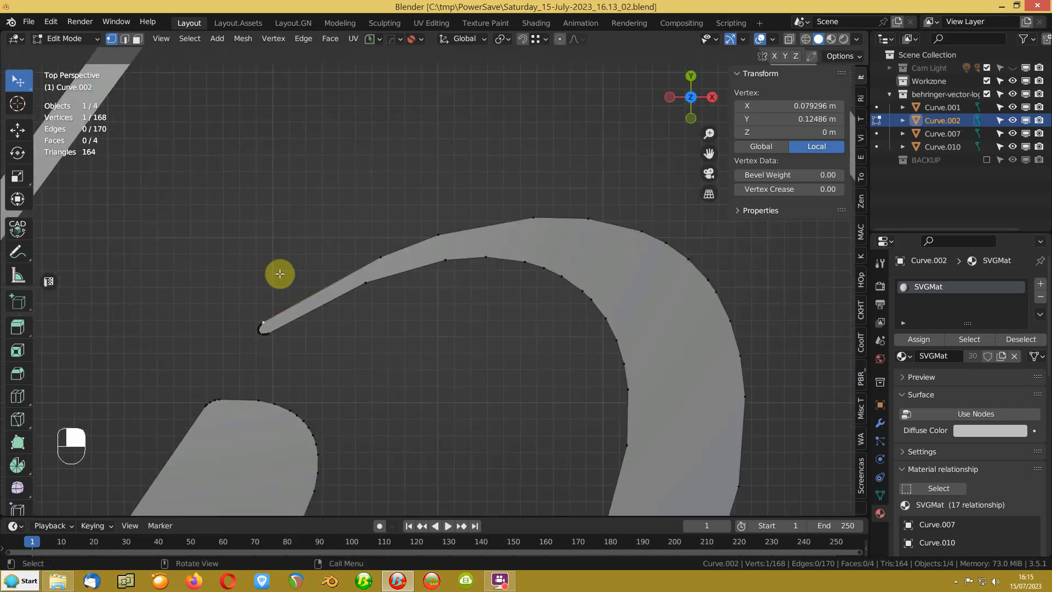
scroll(306, 298, "down", 5)
middle_click_drag(392, 395, 415, 184, "shift")
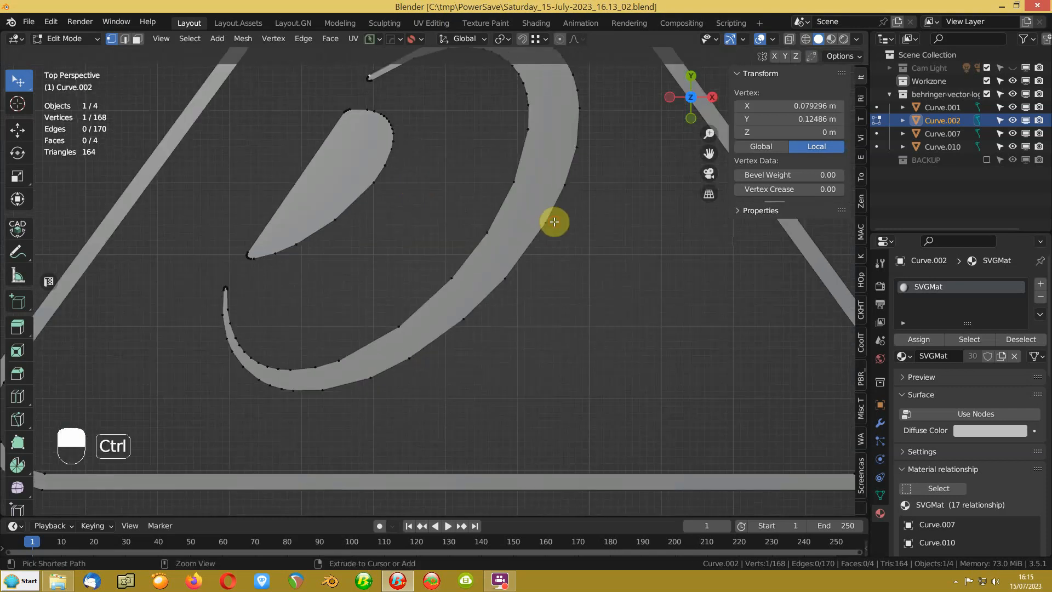
left_click(555, 222, "ctrl")
left_click(278, 391, "ctrl")
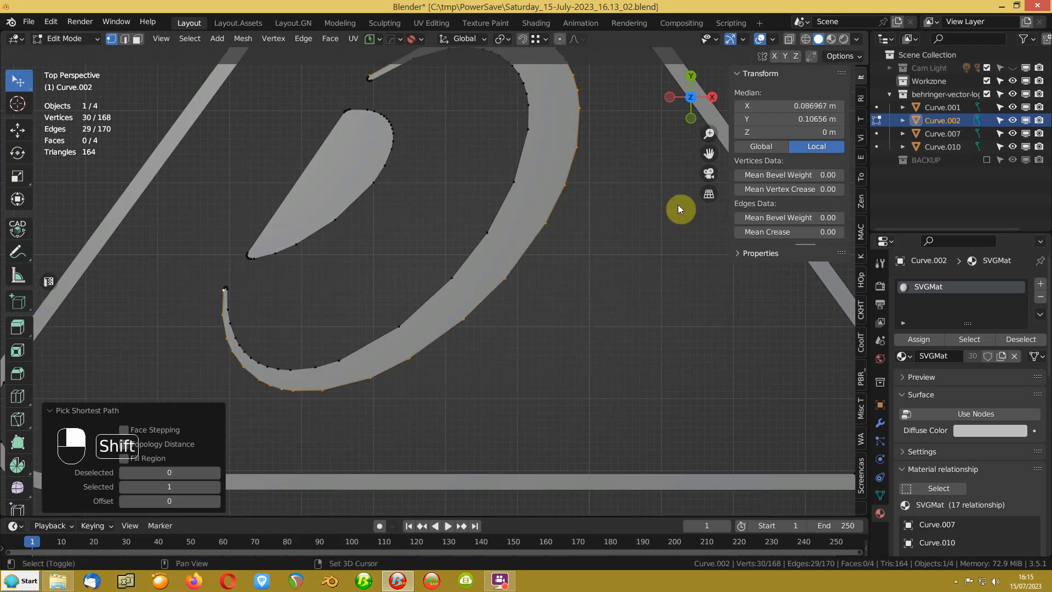
left_click(863, 158)
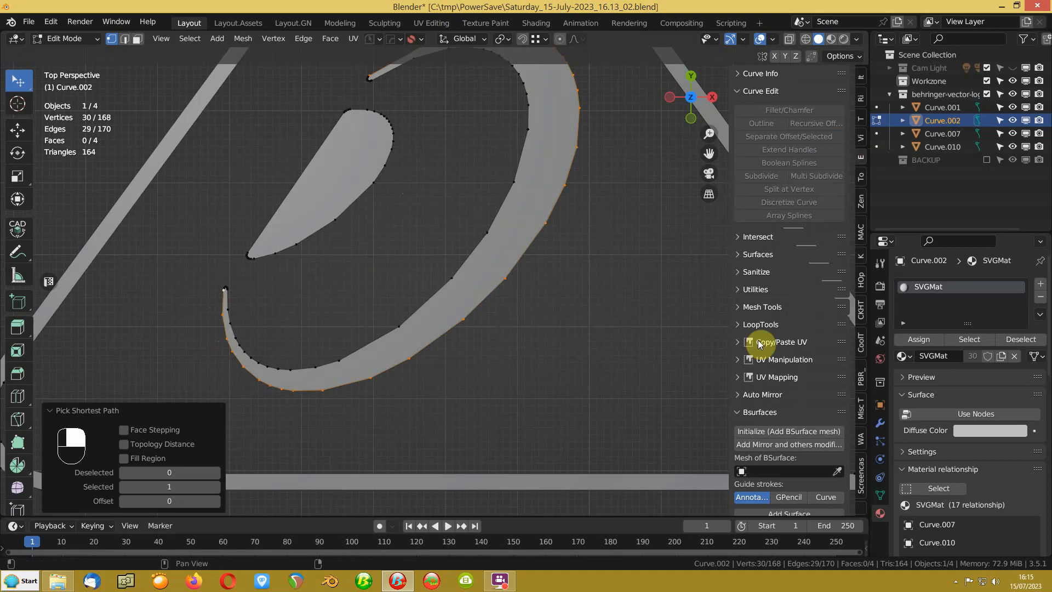
left_click(737, 325)
scroll(734, 318, "down", 2)
scroll(733, 306, "down", 4)
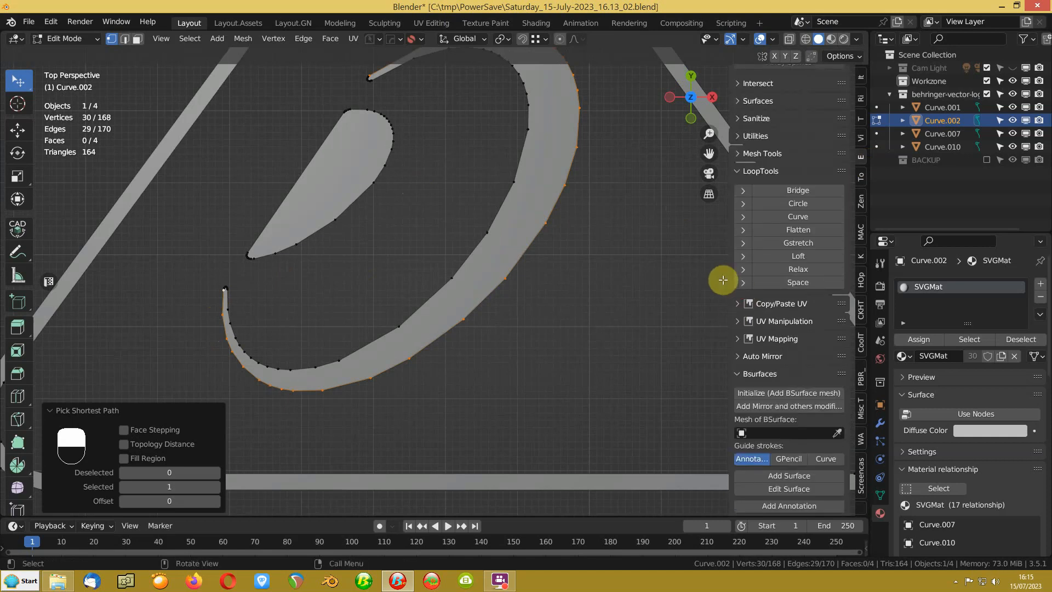
middle_click_drag(603, 244, 606, 303, "shift")
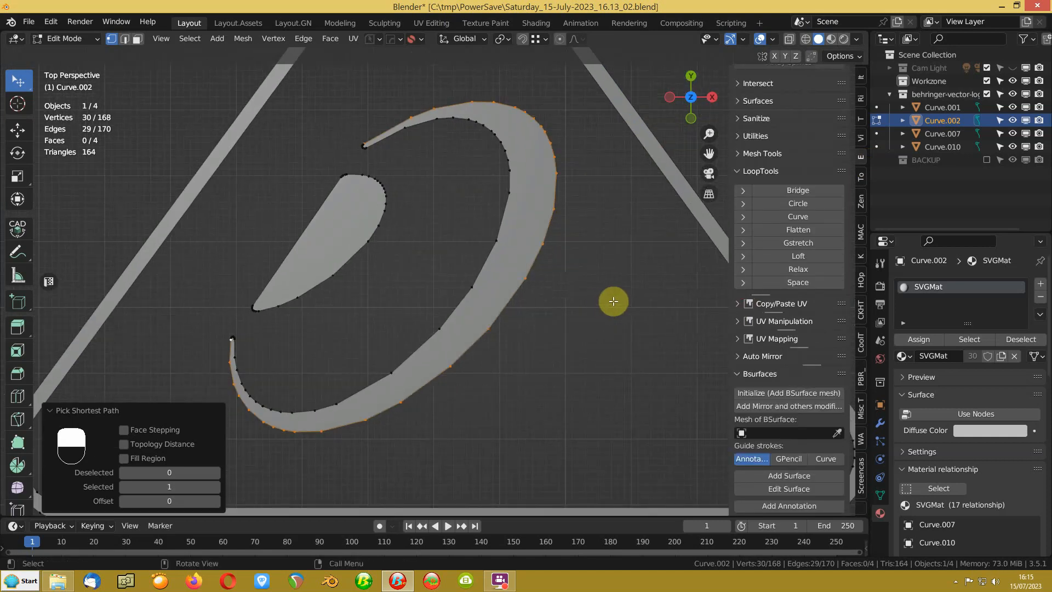
left_click(778, 283)
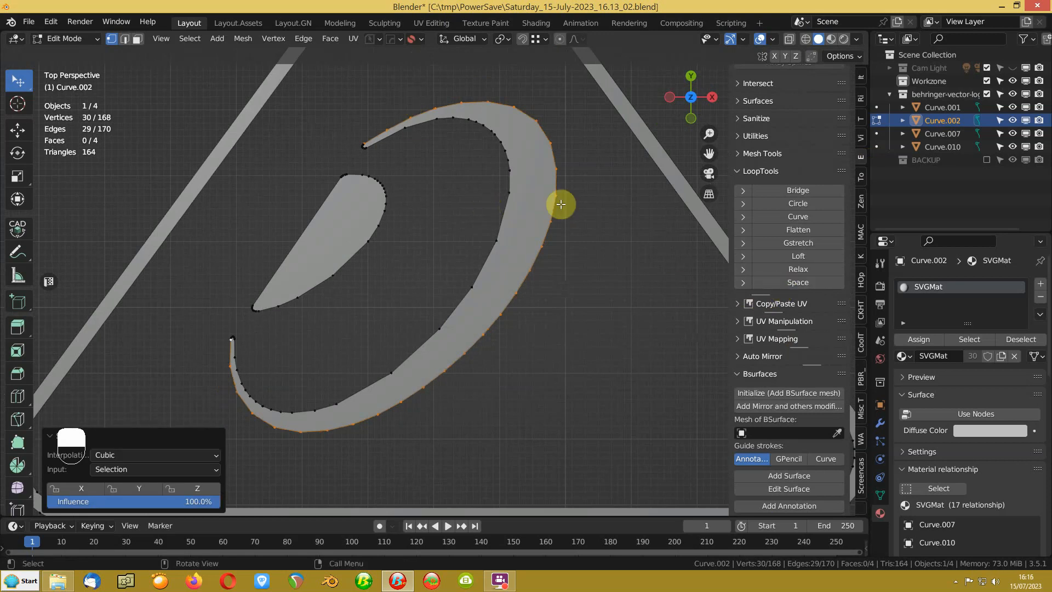
Step: Select the vertex path along the crescent's inner edge and even out its spacing with LoopTools Space
left_click(237, 346)
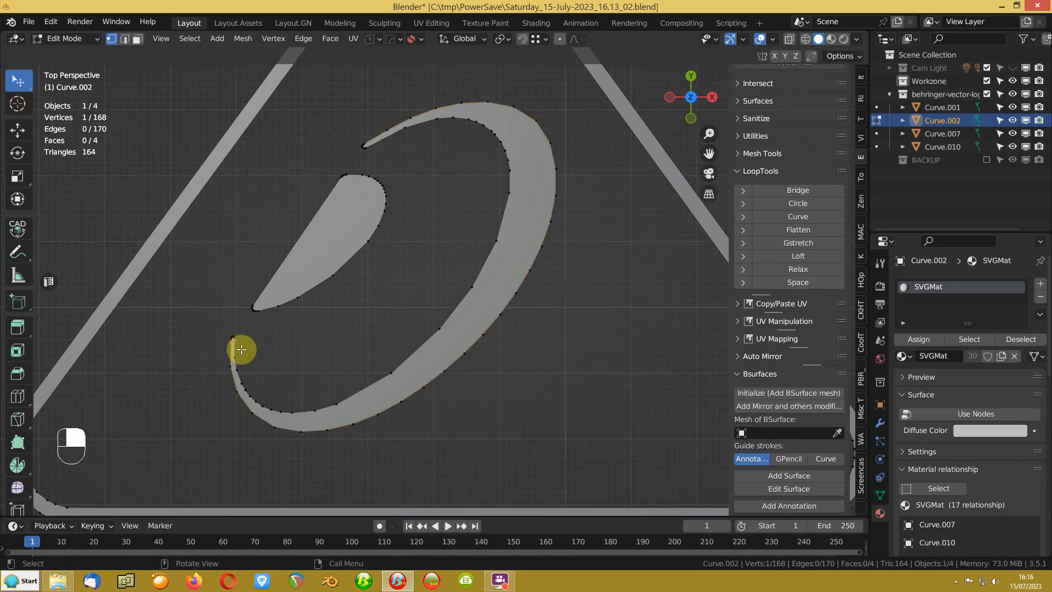
left_click(349, 385, "ctrl")
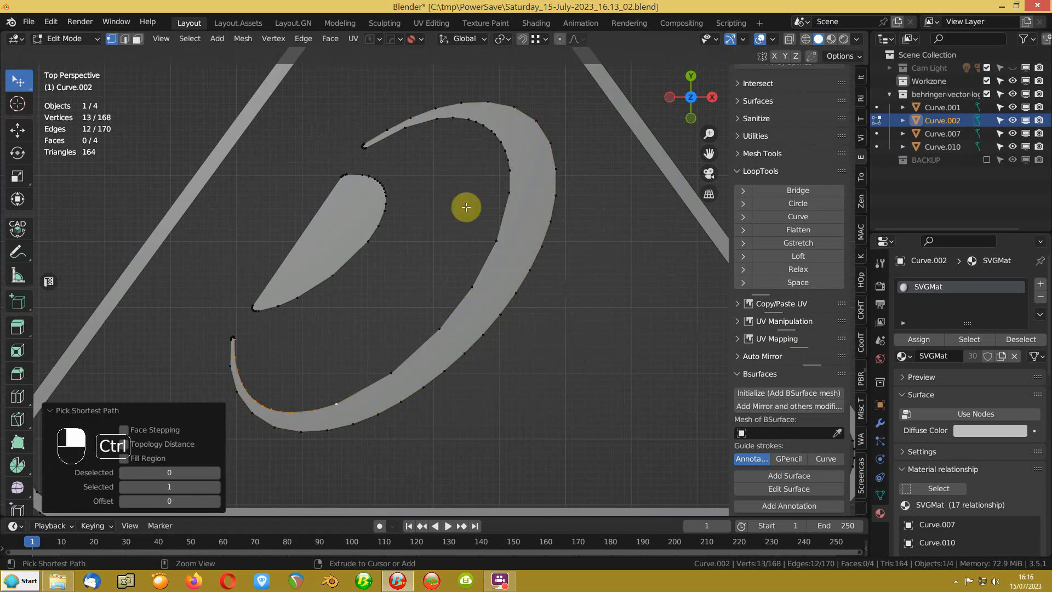
left_click(506, 160, "ctrl")
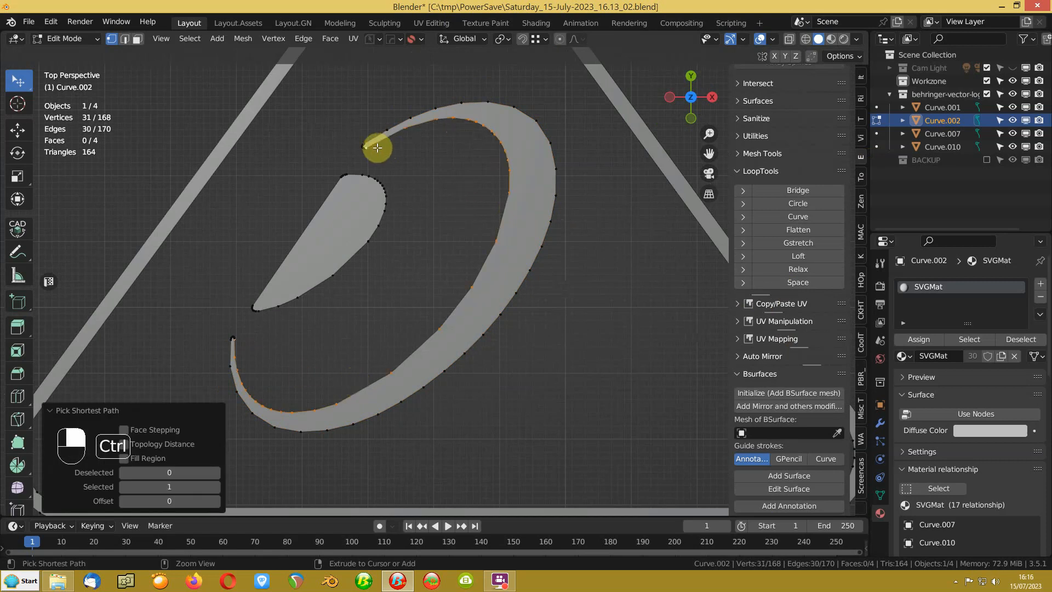
left_click(785, 282)
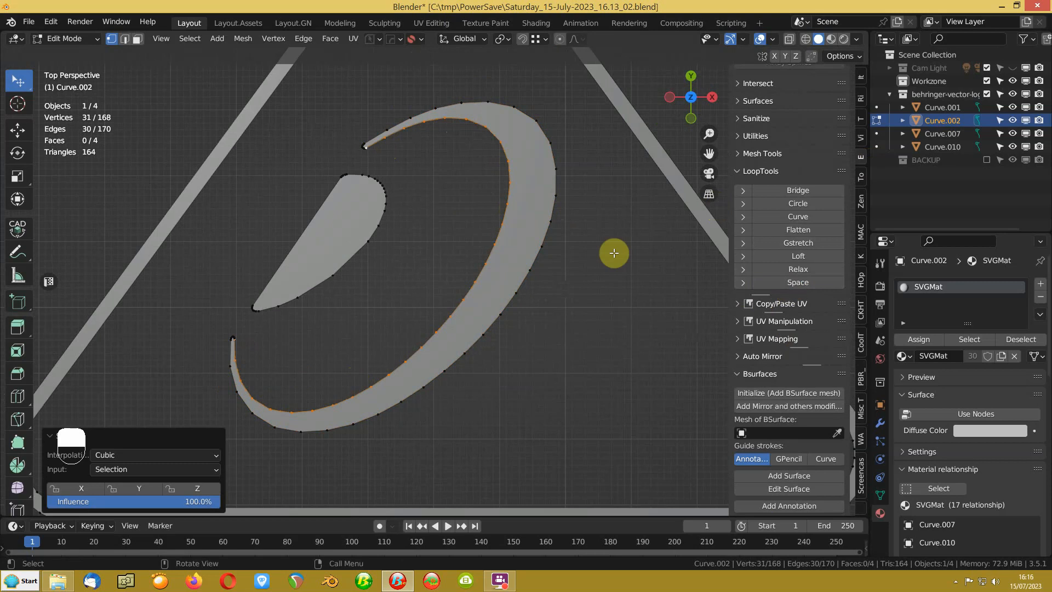
Step: Apply LoopTools Space to the teardrop shape's long curved edge and to the small rounded corner at its upper end
left_click(350, 171)
left_click(377, 254, "ctrl")
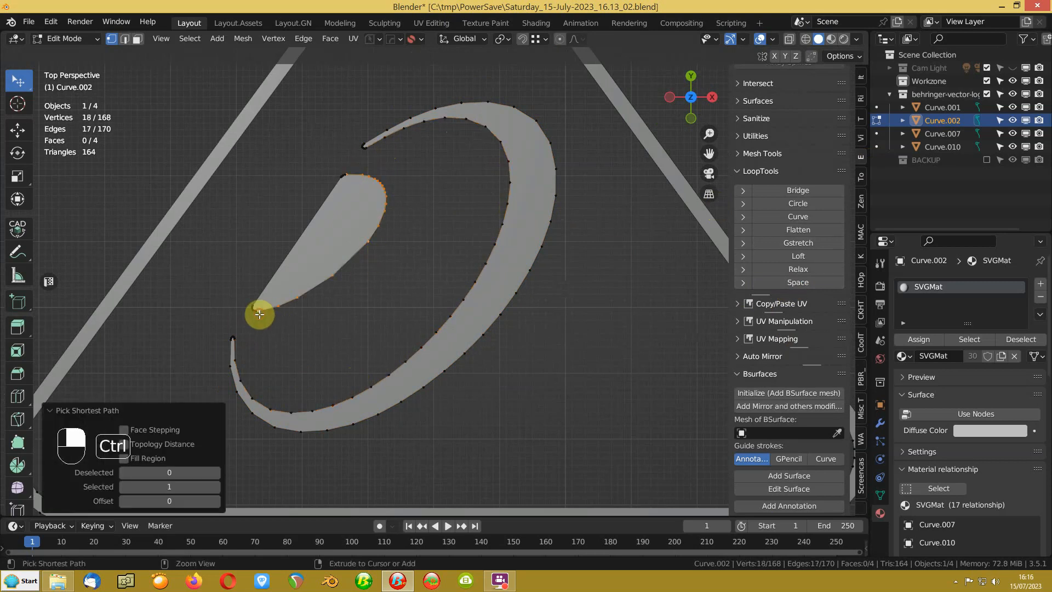
left_click(772, 285)
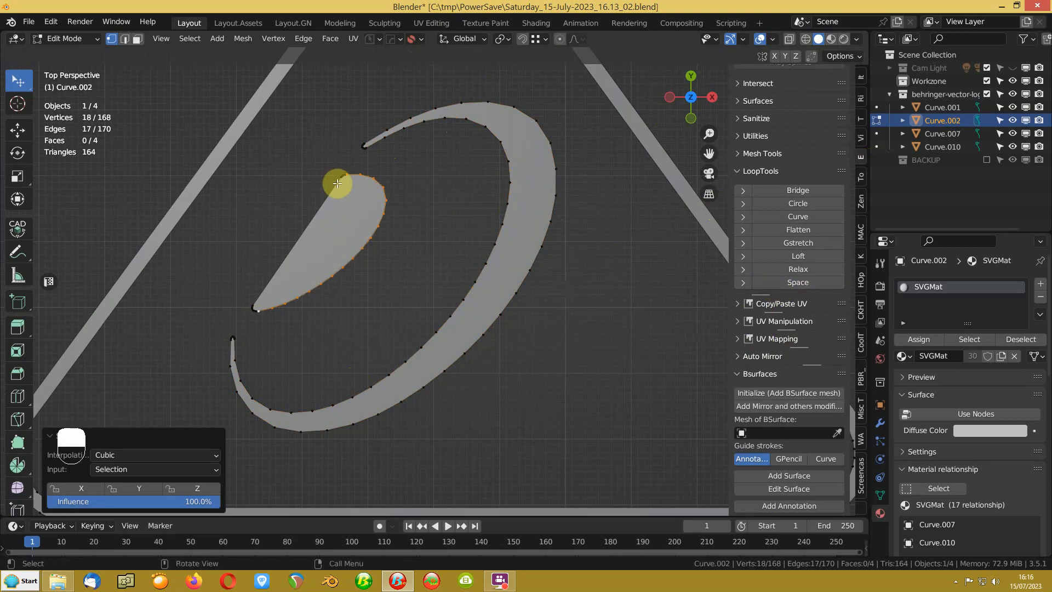
middle_click_drag(316, 182, 372, 225, "shift")
scroll(372, 225, "up", 10)
middle_click_drag(340, 171, 359, 204, "shift")
left_click(352, 206)
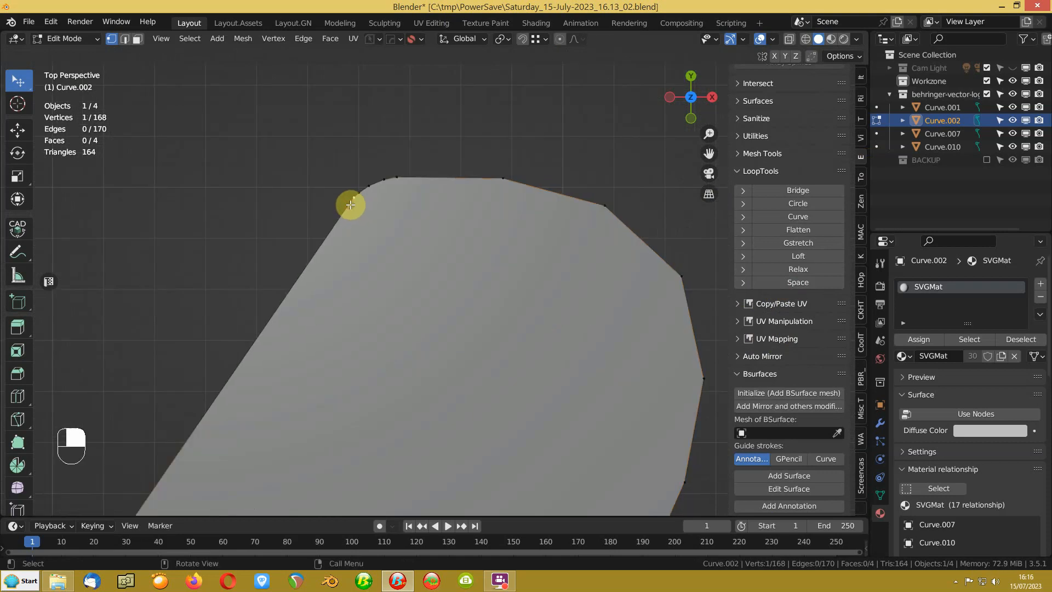
left_click(402, 173, "ctrl")
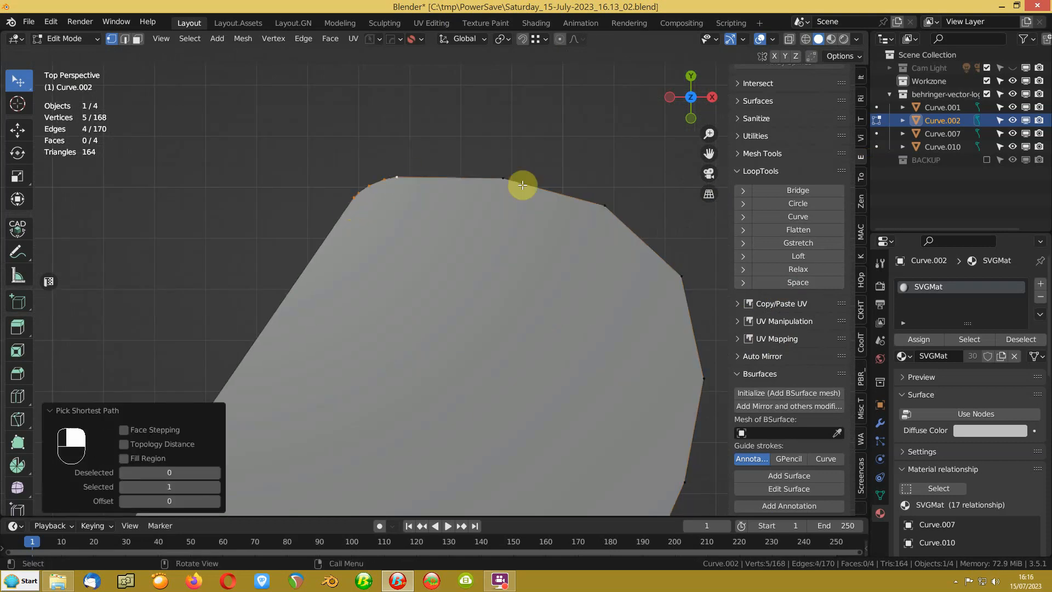
left_click(797, 283)
Step: Select the outer arc of the triangle frame's top corner, following the outline rather than the cross edge, and space its vertices evenly
scroll(399, 258, "down", 5)
middle_click_drag(399, 259, 207, 148, "shift")
scroll(272, 195, "up", 2)
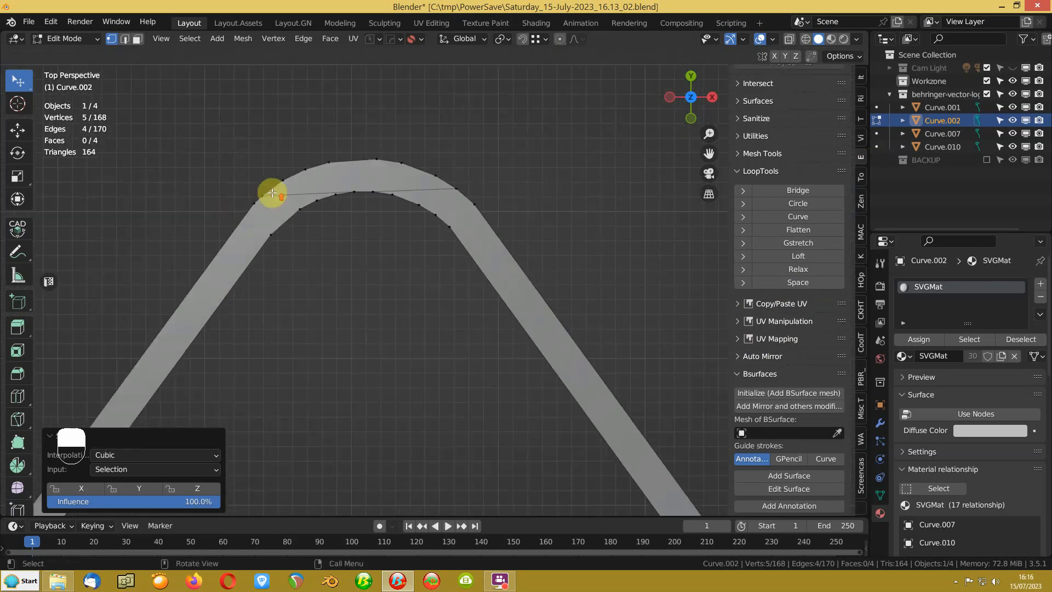
left_click(238, 205)
left_click(481, 208, "ctrl")
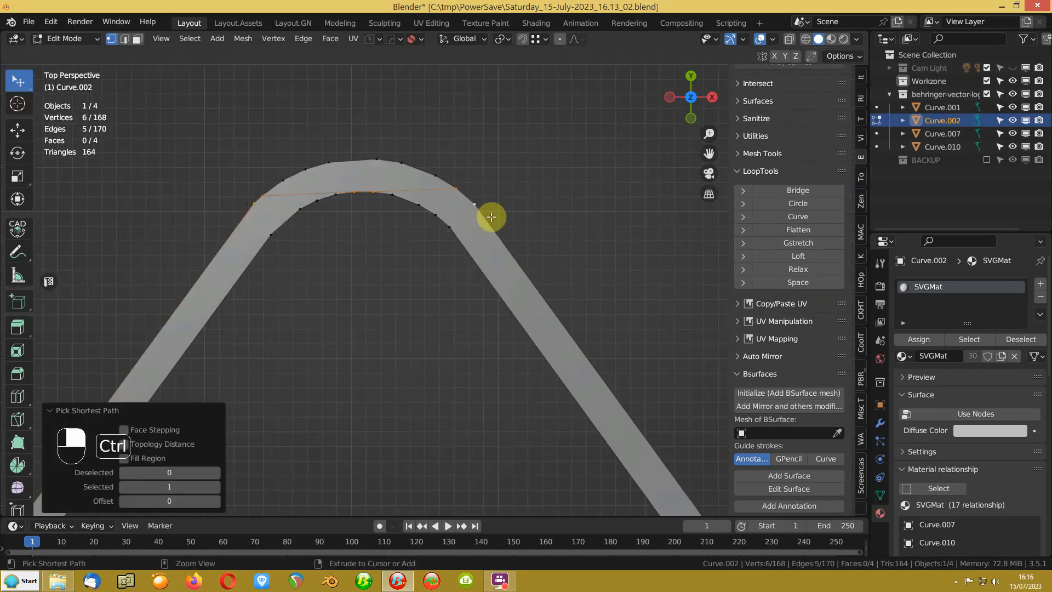
left_click(254, 194)
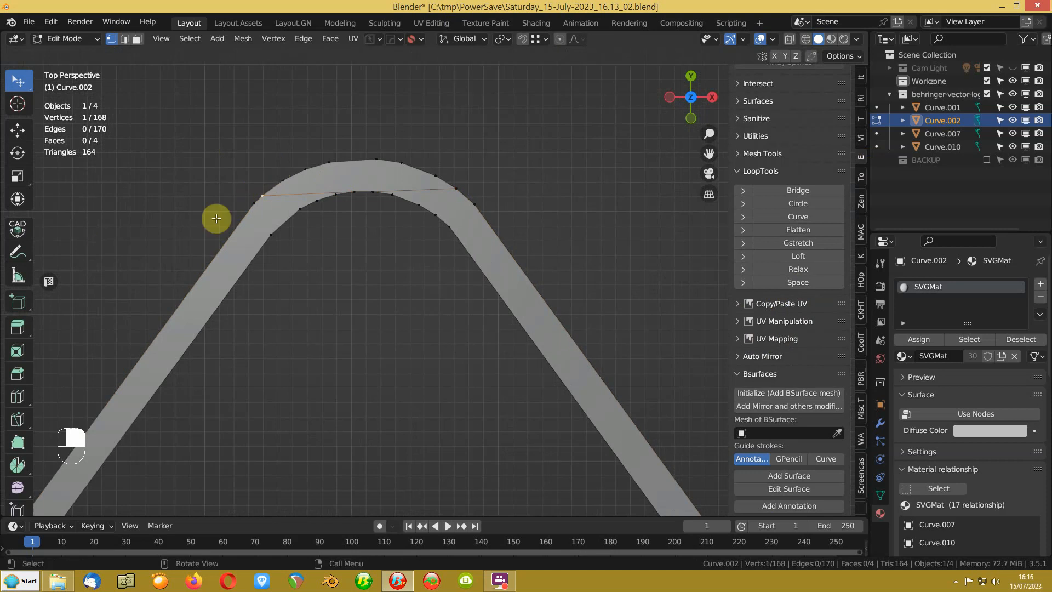
left_click(314, 165, "ctrl")
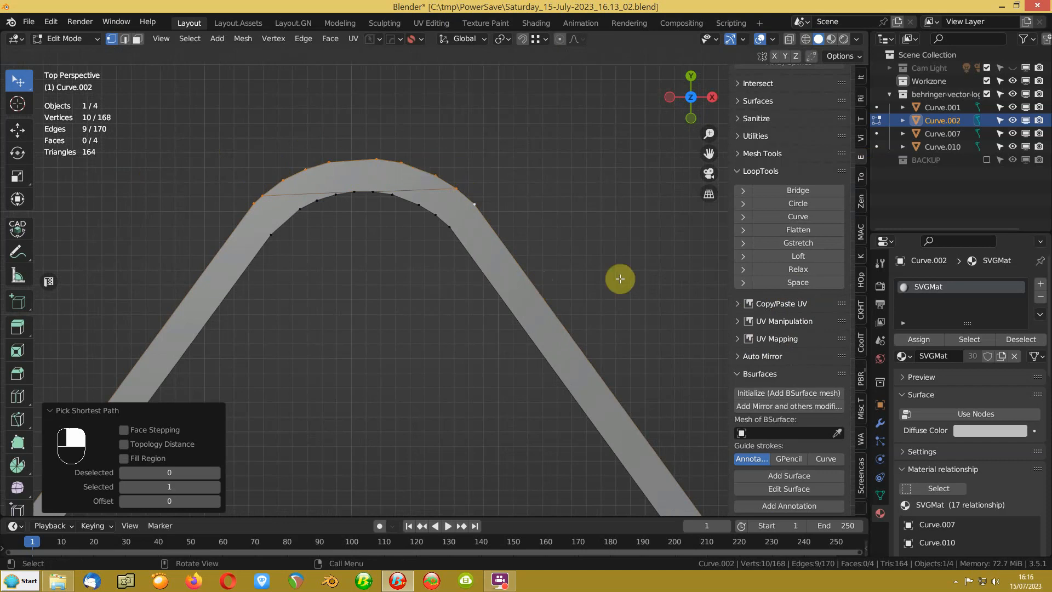
left_click(776, 282)
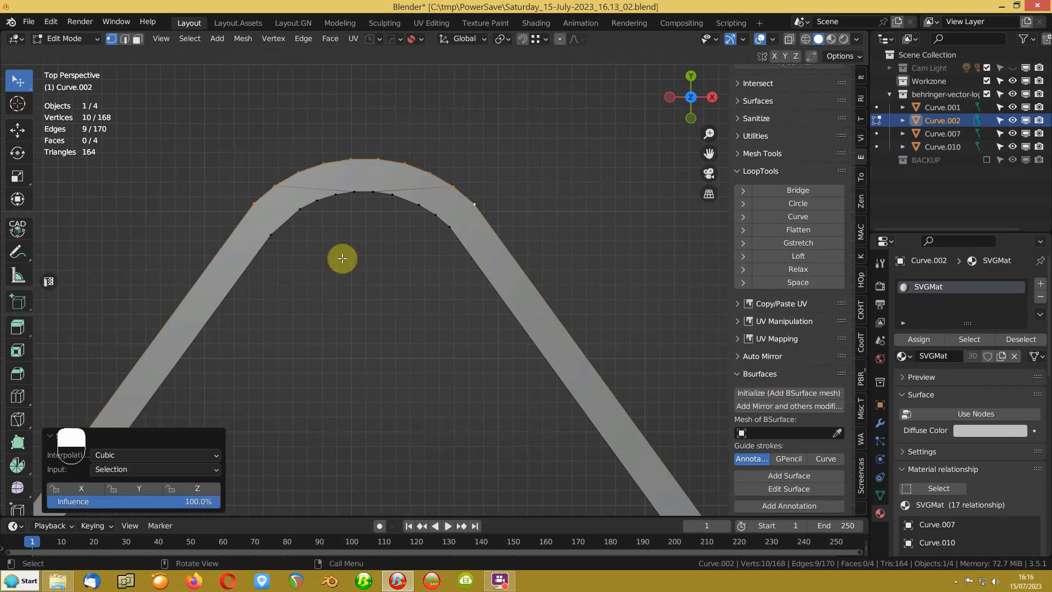
Step: Select the inner arc of the triangle frame's top corner and apply LoopTools Space to it
left_click(283, 229)
left_click(352, 195, "ctrl")
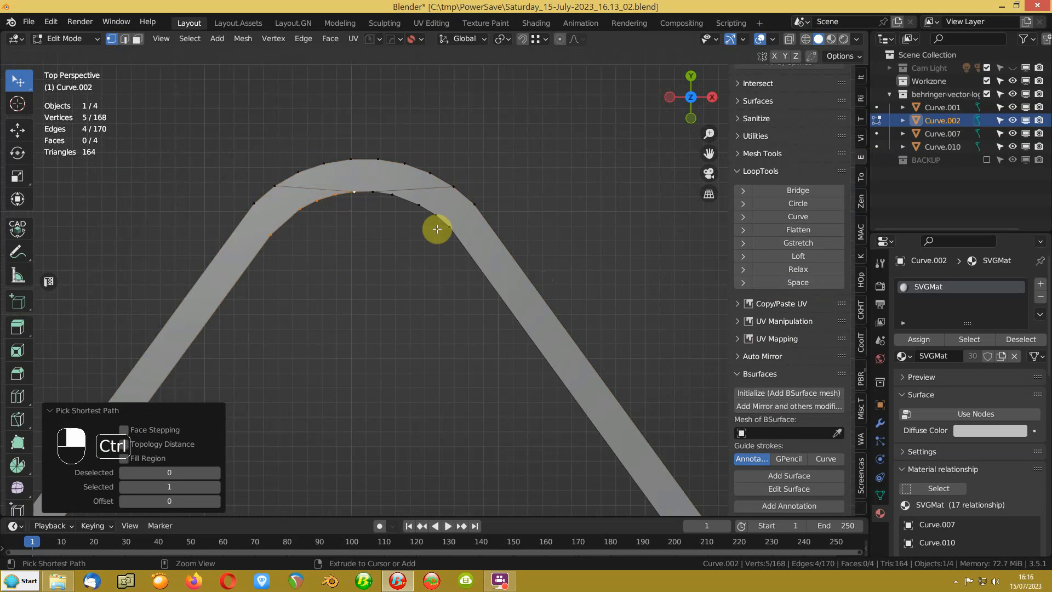
left_click(448, 231, "ctrl")
left_click(781, 281)
Step: Select the inner arc of the triangle frame's lower-right corner and distribute its vertices evenly with LoopTools Space
scroll(443, 265, "down", 3)
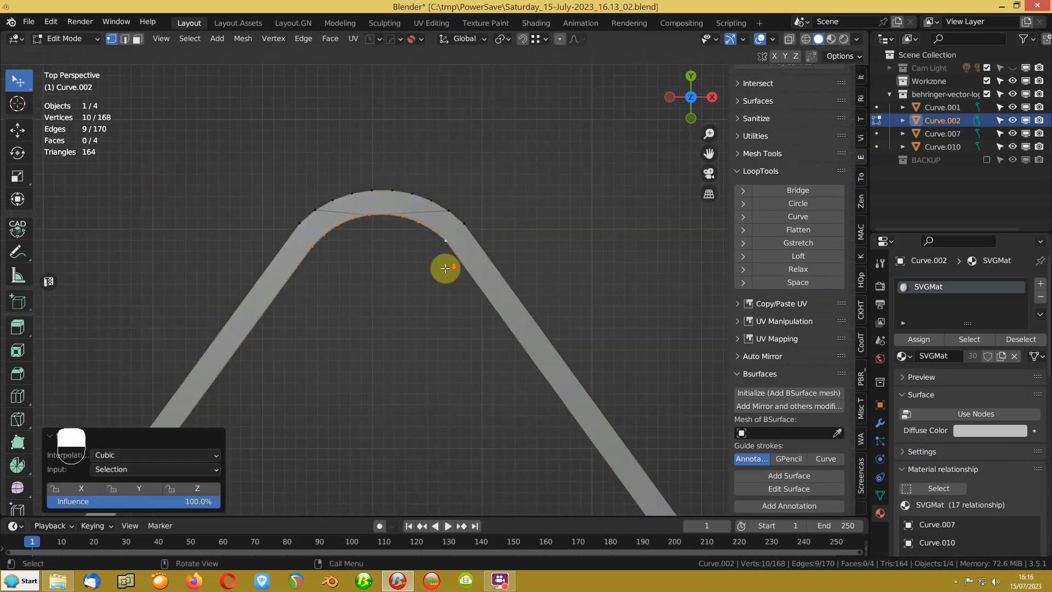
middle_click_drag(560, 396, 395, 115, "shift")
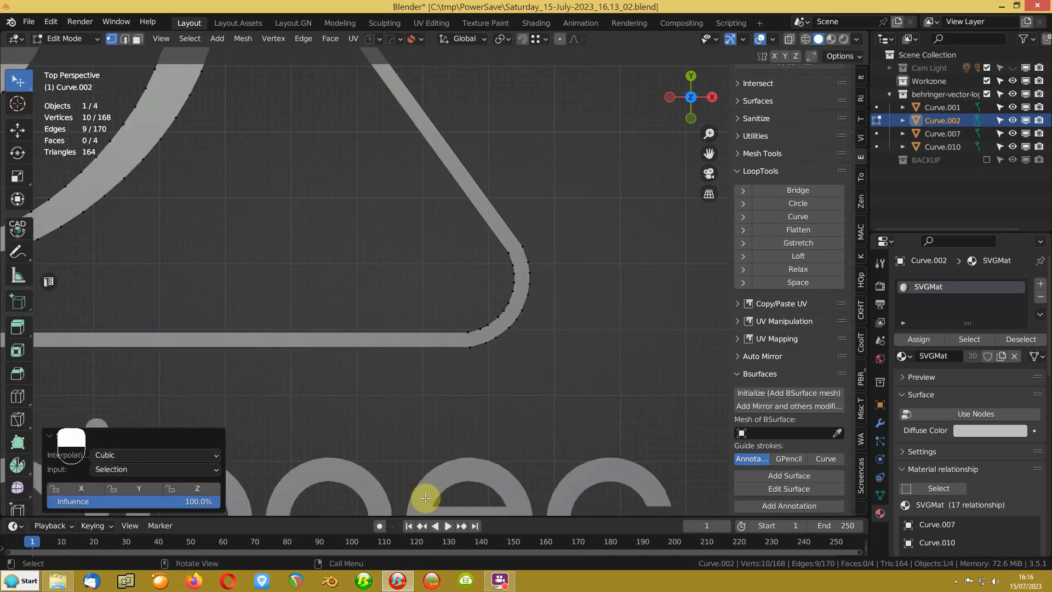
left_click(507, 252)
left_click(507, 302, "ctrl")
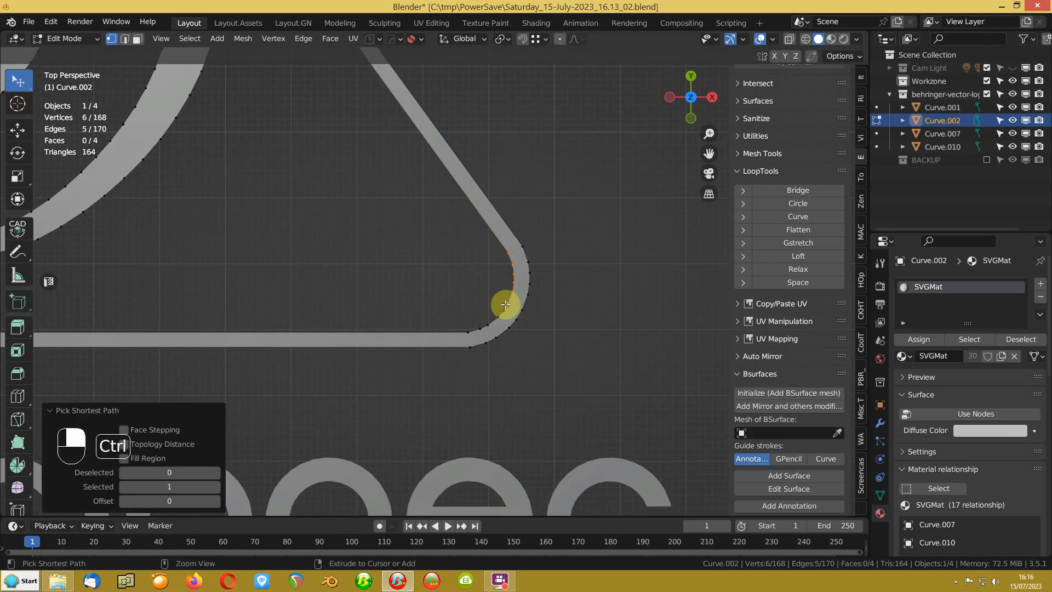
left_click(465, 335, "ctrl")
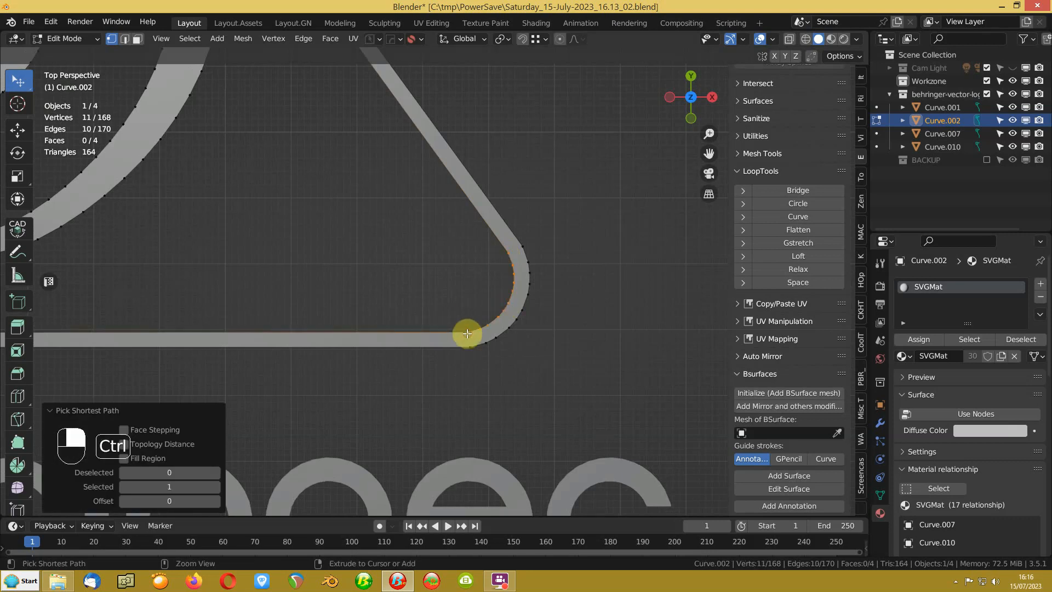
left_click(791, 284)
Step: Select the outer arc of the triangle frame's lower-right corner and space its vertices evenly
left_click(532, 259)
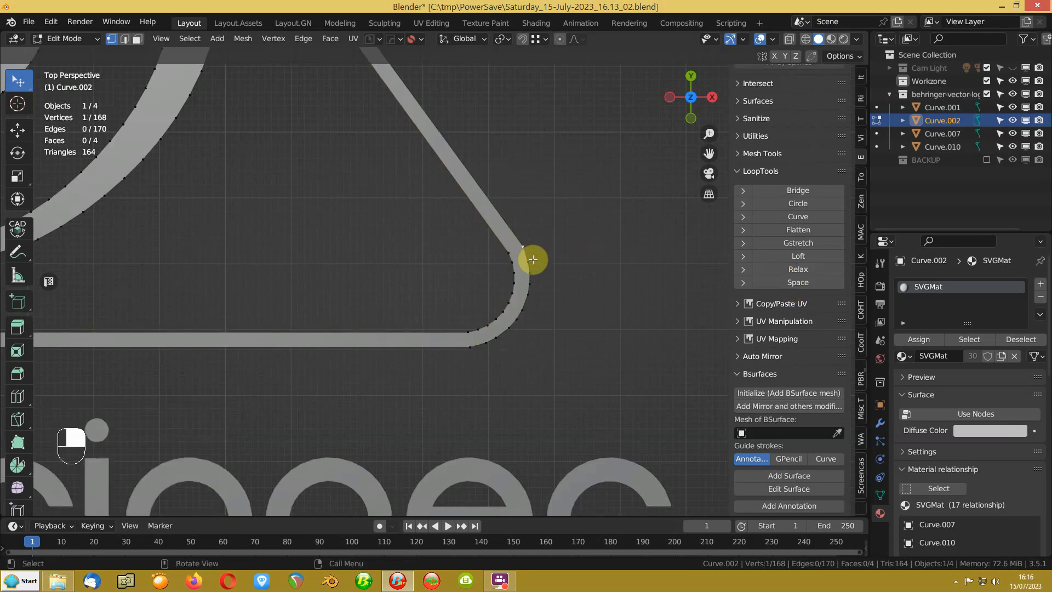
left_click(520, 320, "ctrl")
left_click(470, 347, "ctrl")
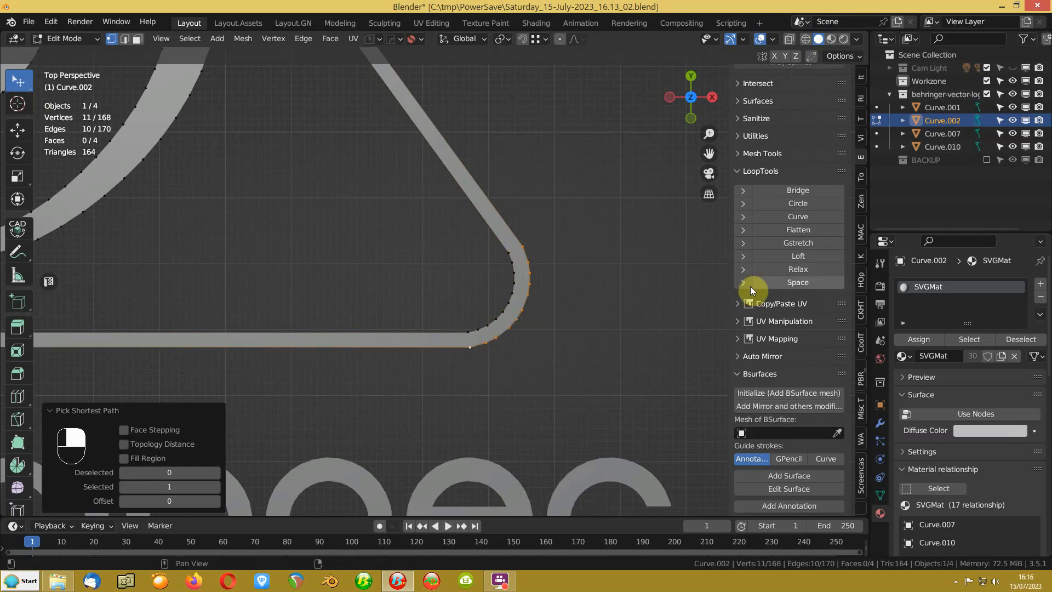
left_click(780, 281)
Step: Evenly space the vertices of the outer and inner arcs at the triangle frame's lower-left corner with LoopTools Space
middle_click_drag(179, 263, 340, 376, "shift")
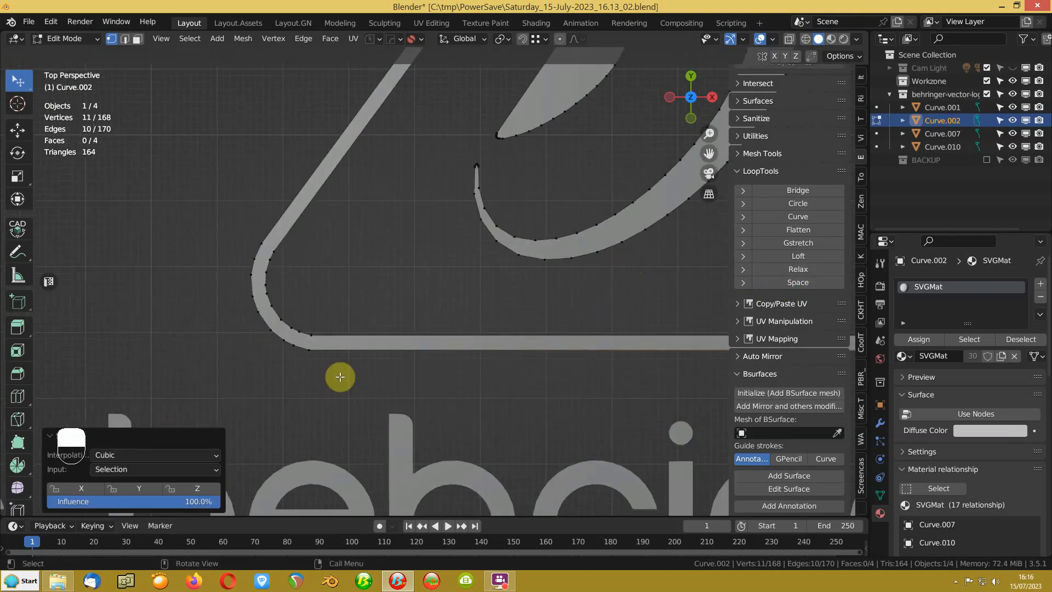
left_click(308, 348)
left_click(255, 314, "ctrl")
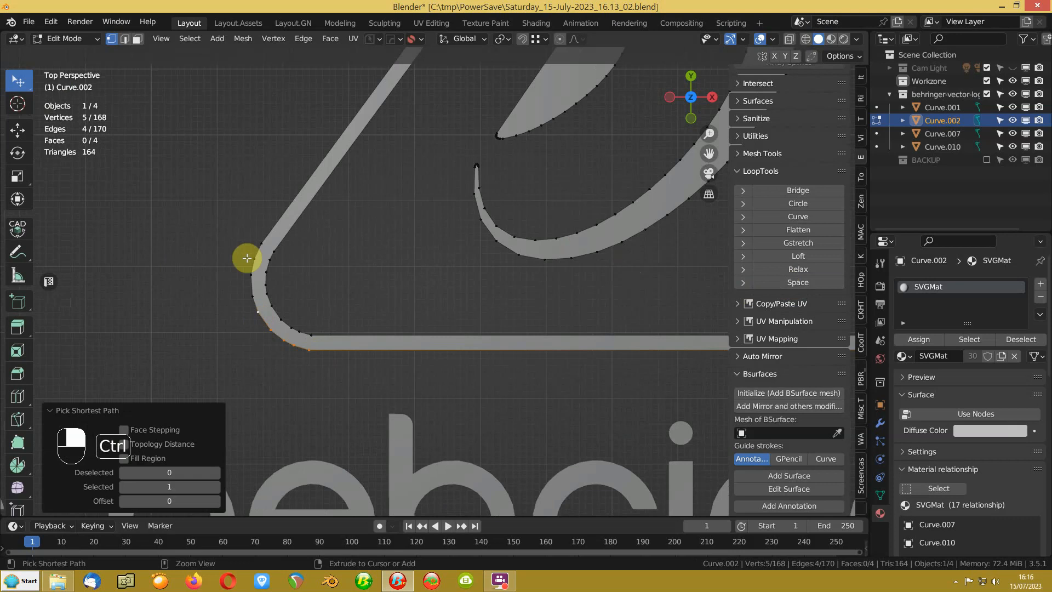
left_click(773, 285)
left_click(310, 336)
left_click(273, 305, "ctrl")
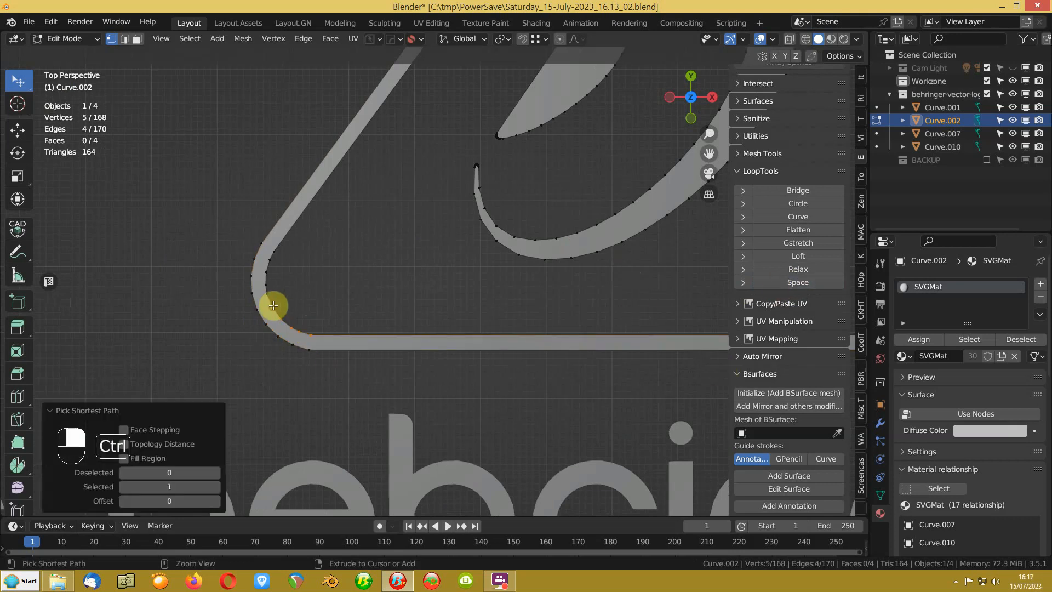
left_click(789, 280)
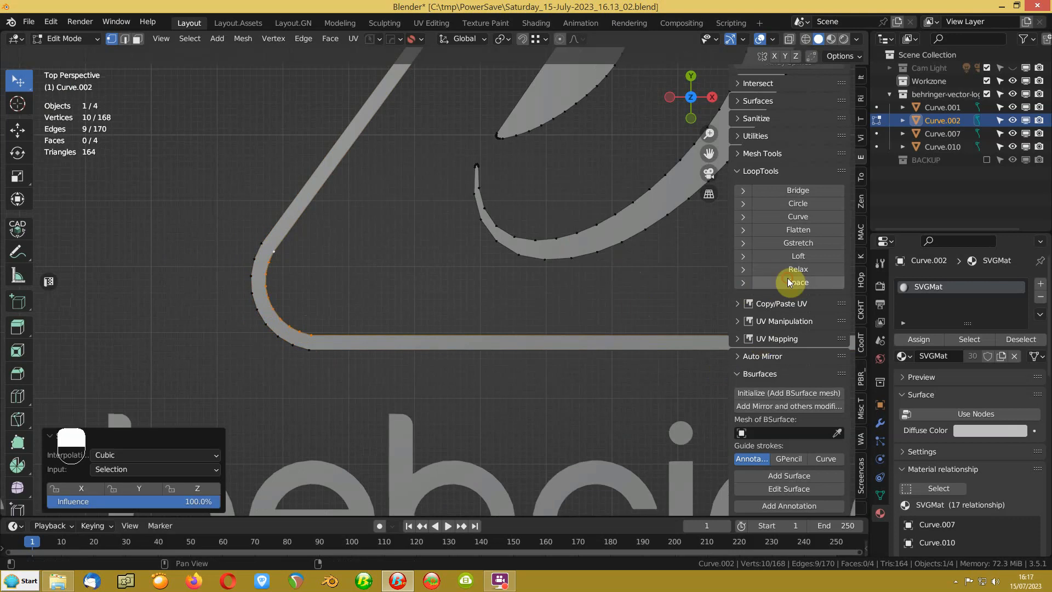
Step: Connect the inner and outer vertices with an edge at both ends of the triangle frame's lower-left corner arc
scroll(213, 329, "up", 1)
middle_click_drag(213, 329, 317, 341, "shift")
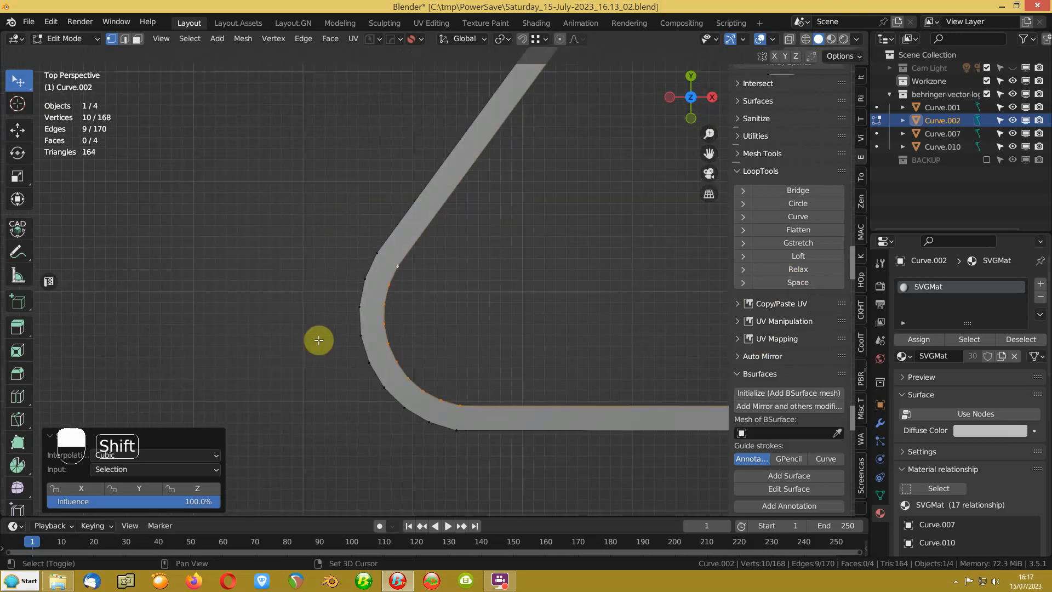
left_click(399, 266)
left_click(368, 244, "shift")
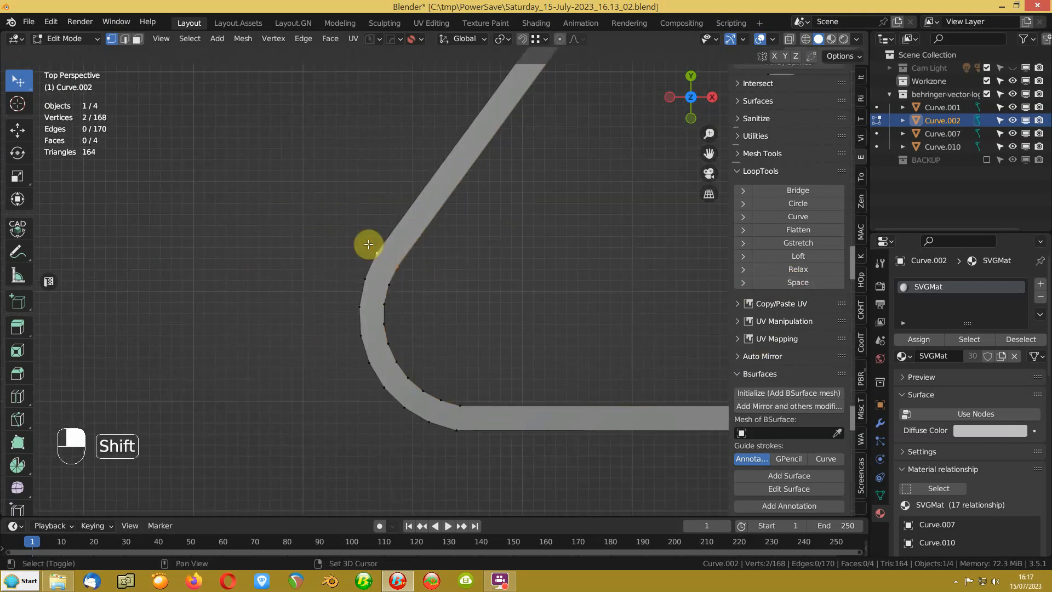
left_click(458, 406)
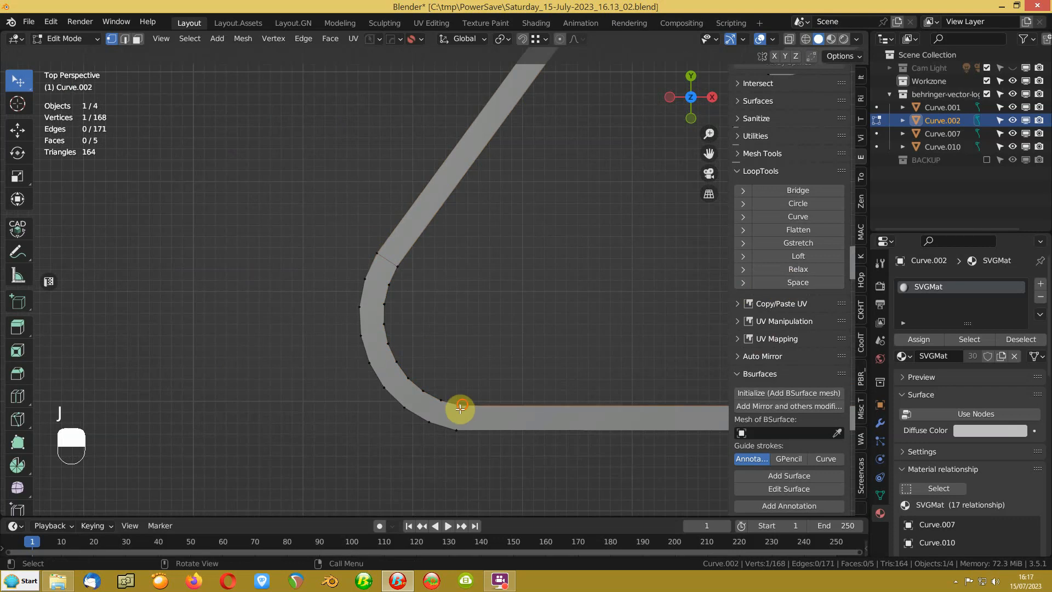
left_click(452, 431, "shift")
key("j")
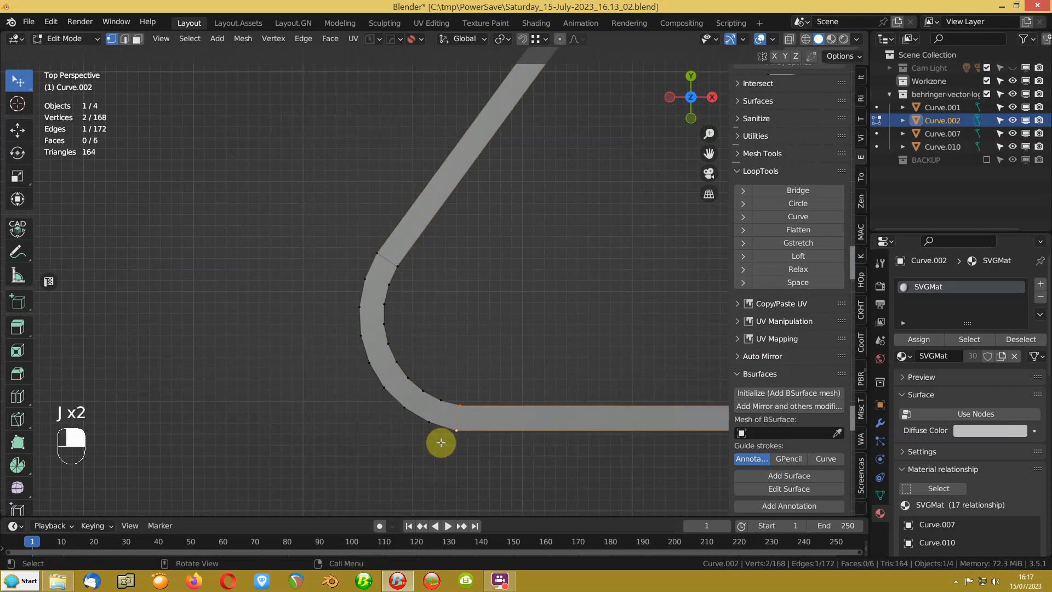
Step: Compare the vertex counts of the lower-left corner's inner and outer arcs and add one vertex to the outer arc with a loop cut
left_click(459, 406)
left_click(395, 354, "ctrl")
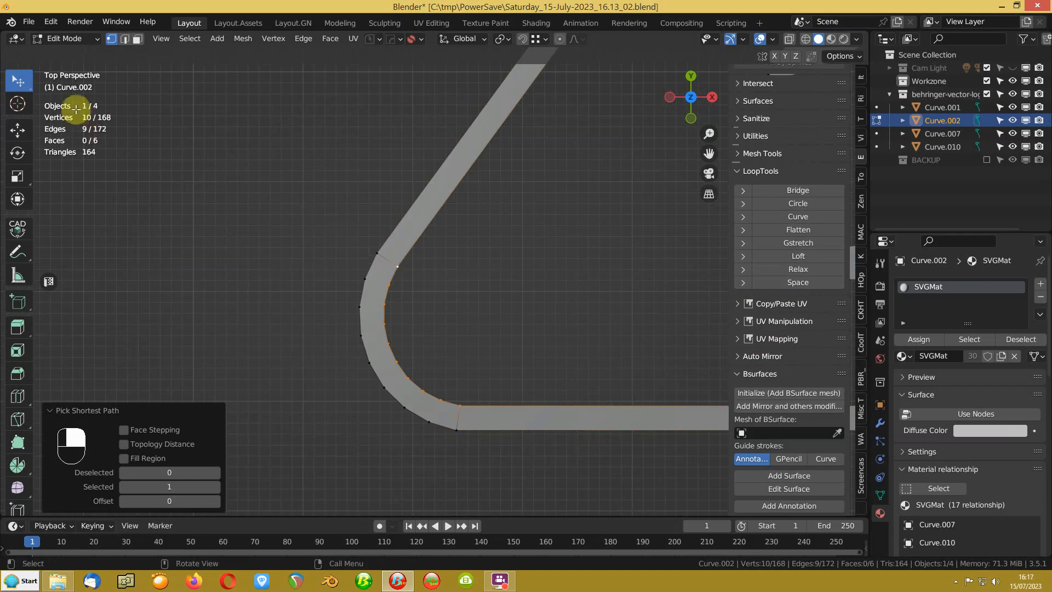
left_click(457, 429)
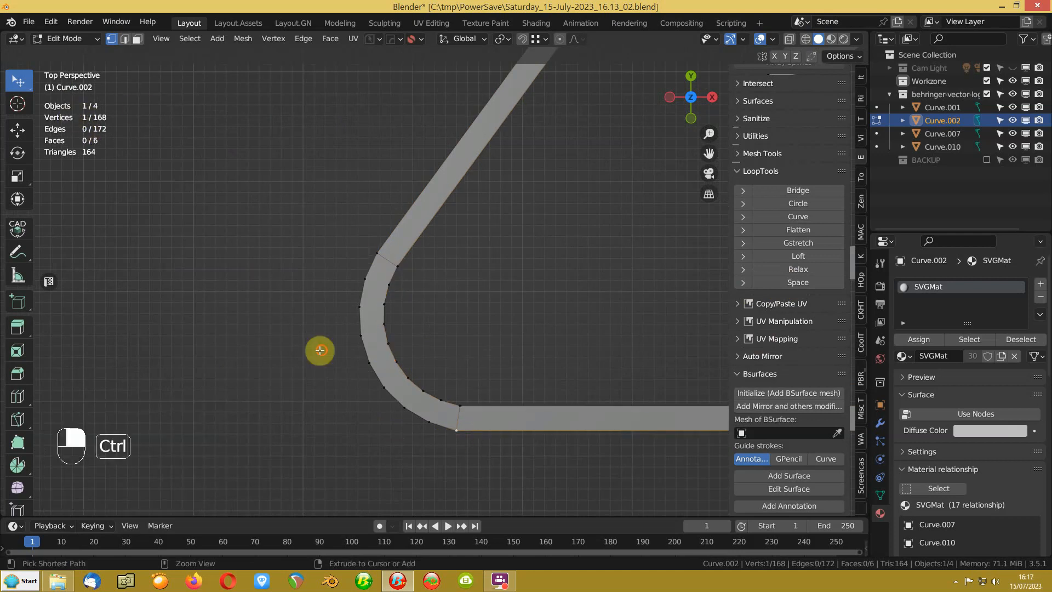
left_click(346, 336, "ctrl")
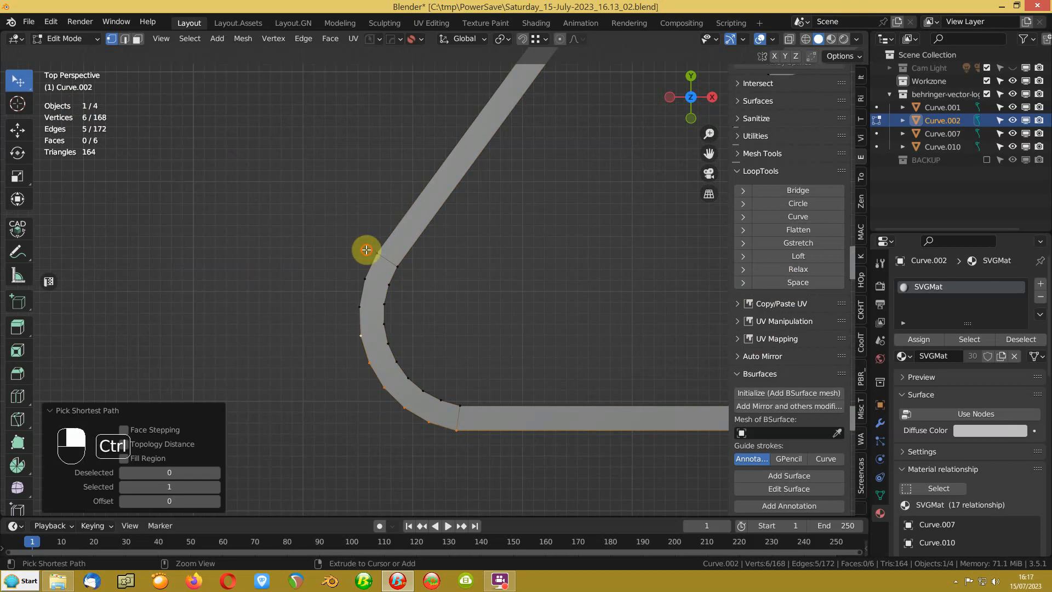
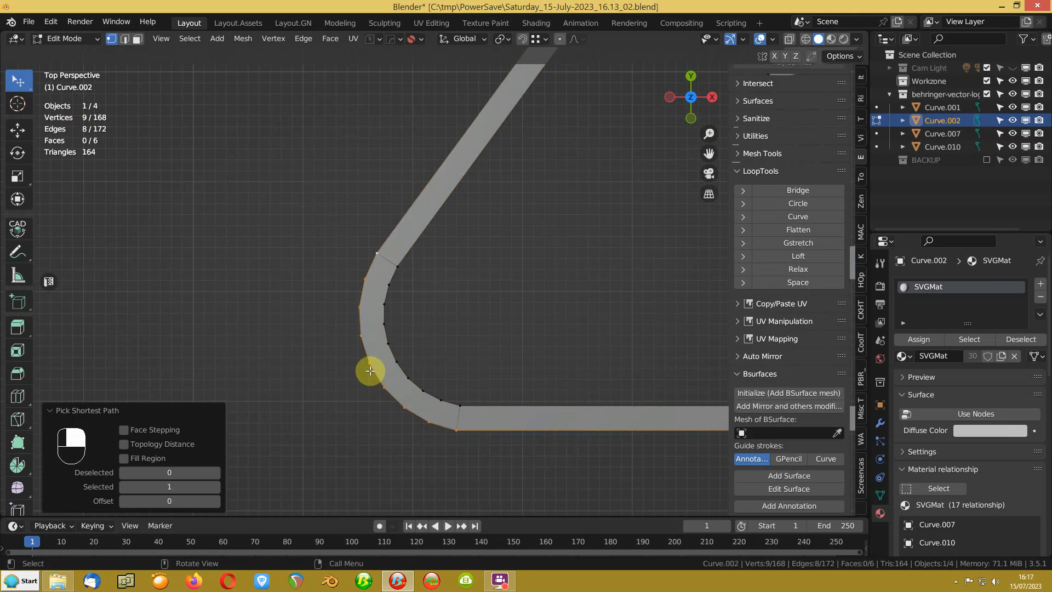
key("ctrl+r")
left_click(366, 349)
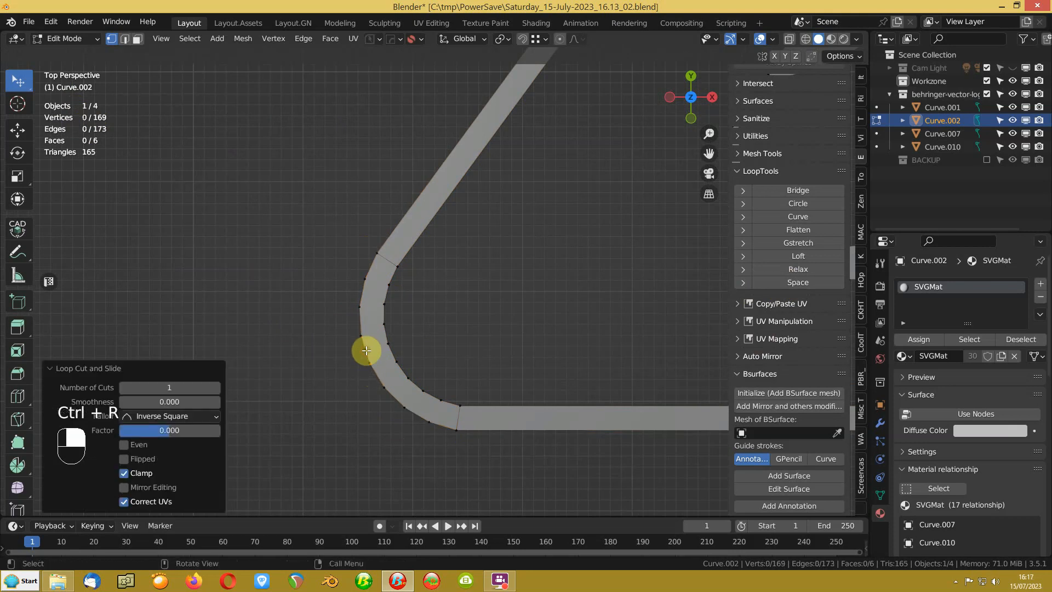
Step: Select the lower-left corner's whole outer arc, including the added vertex, and redistribute it with LoopTools Space
left_click(377, 253)
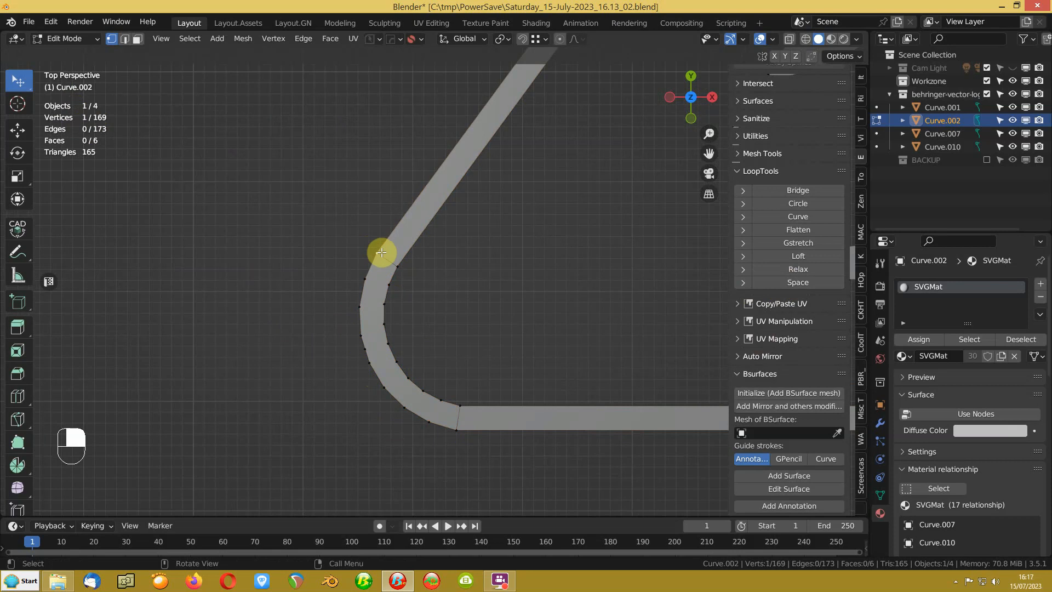
left_click(384, 390, "ctrl")
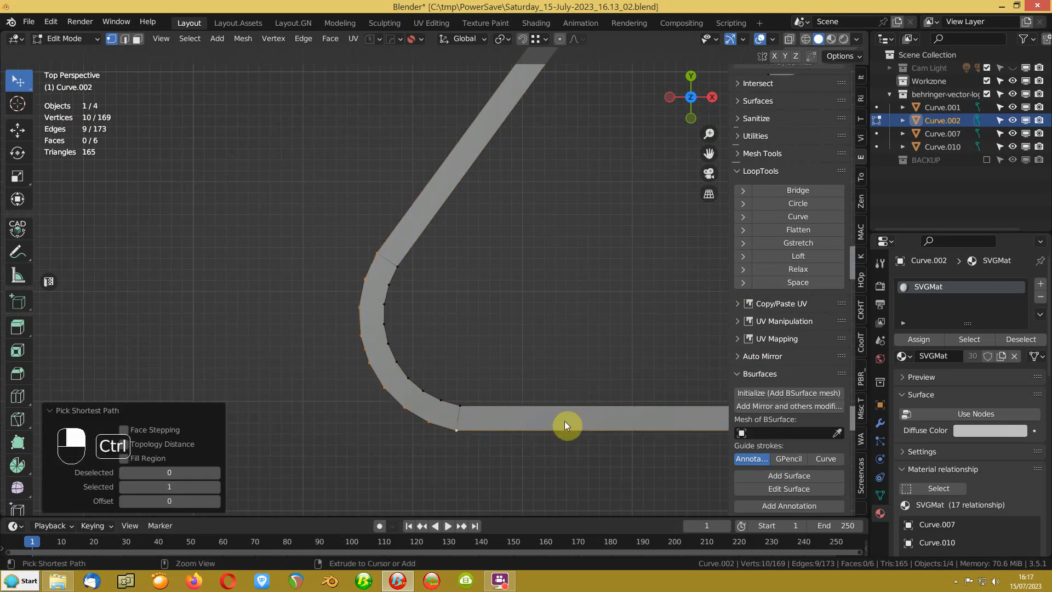
left_click(790, 285)
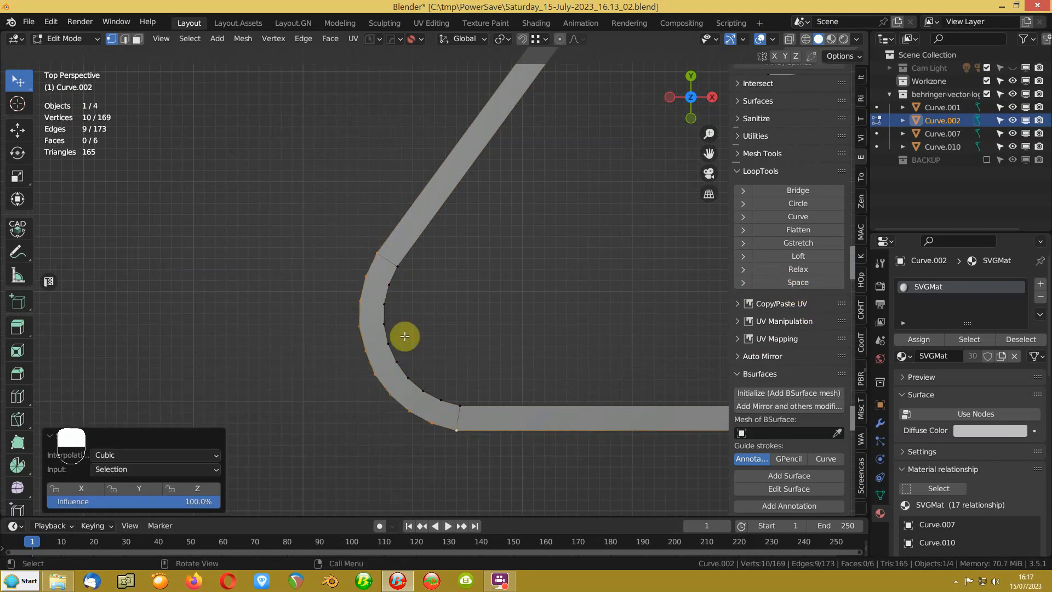
Step: Triangulate the lower-left corner's arc face and convert its triangles to quads
key("ctrl+3")
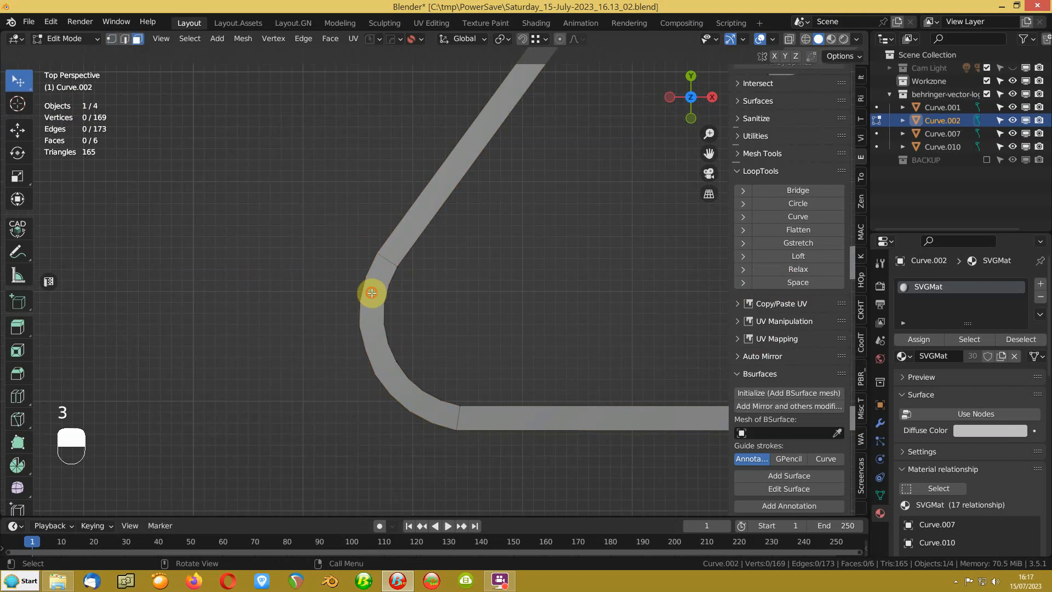
key("ctrl+t")
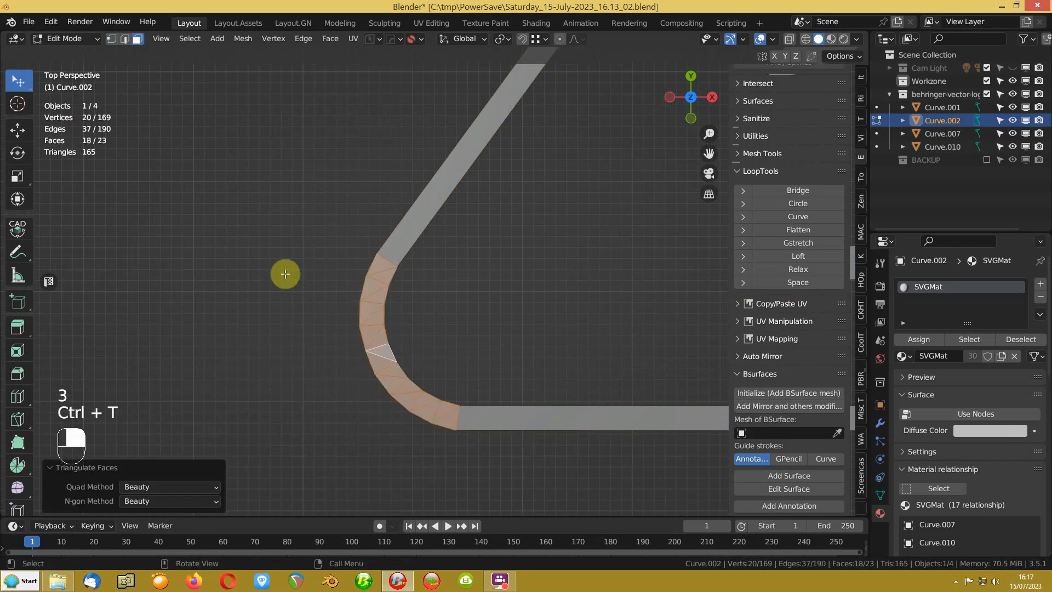
key("alt+j")
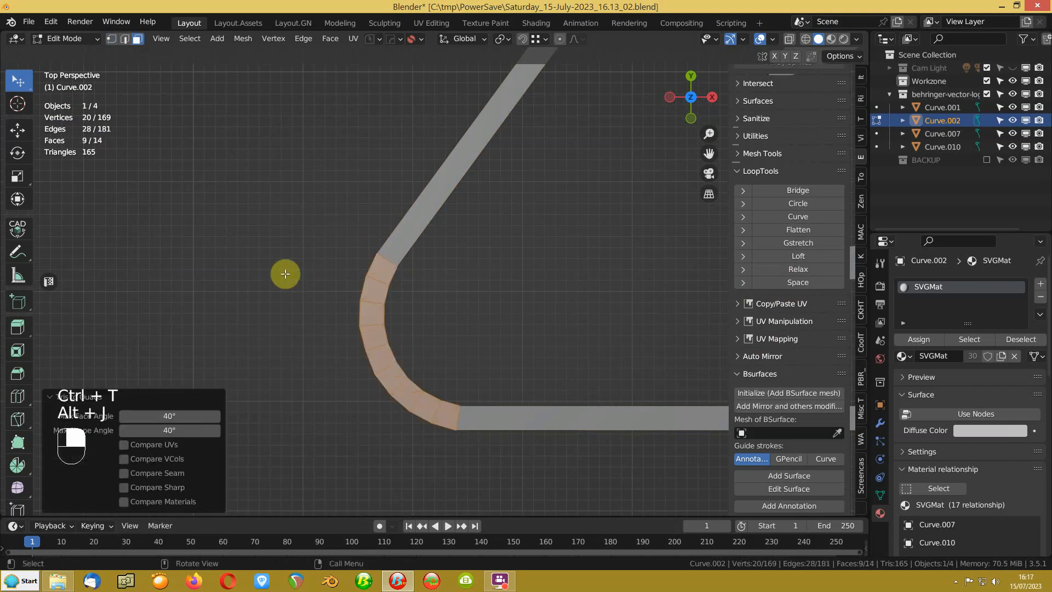
left_click(330, 384)
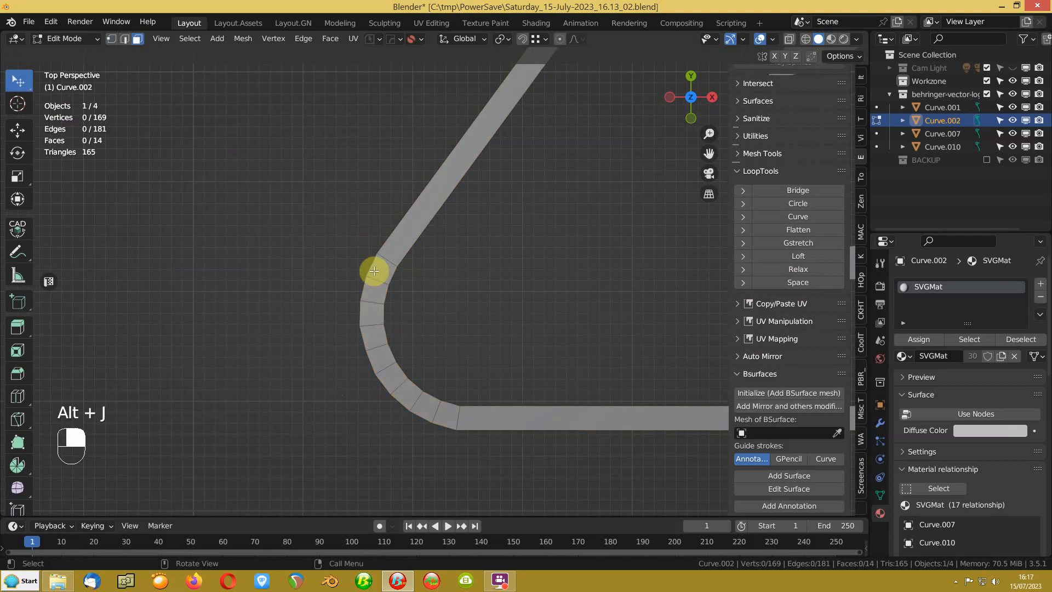
Step: At the triangle frame's top corner, connect the inner vertex just left of the apex to the outer vertex directly above it
scroll(425, 393, "down", 6)
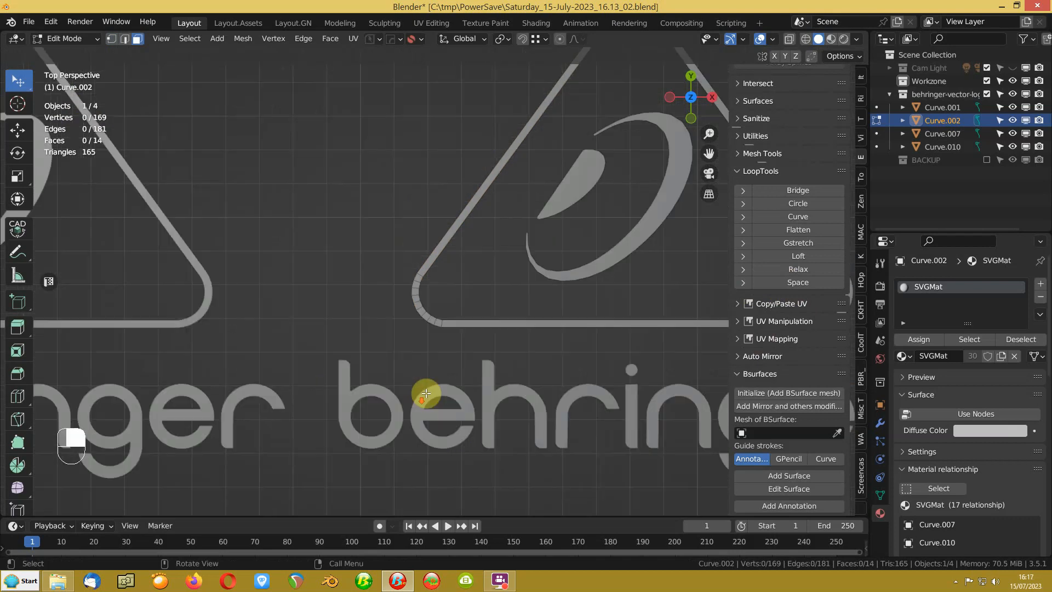
middle_click_drag(647, 310, 425, 432, "shift")
middle_click_drag(386, 67, 370, 252, "shift")
scroll(382, 227, "up", 4)
scroll(383, 226, "up", 1)
scroll(373, 250, "up", 3)
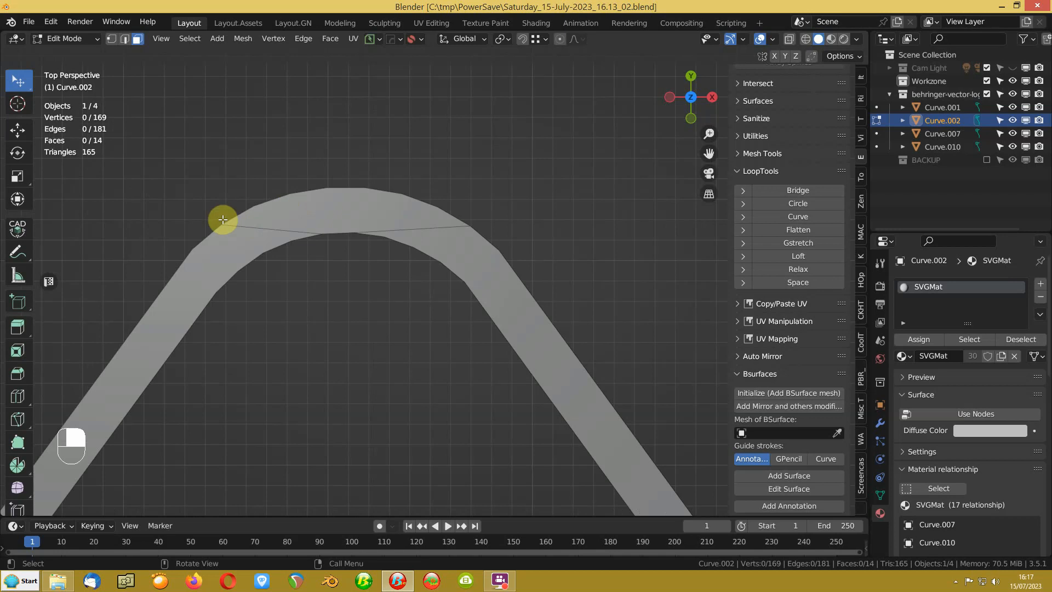
key("2")
left_click(232, 226)
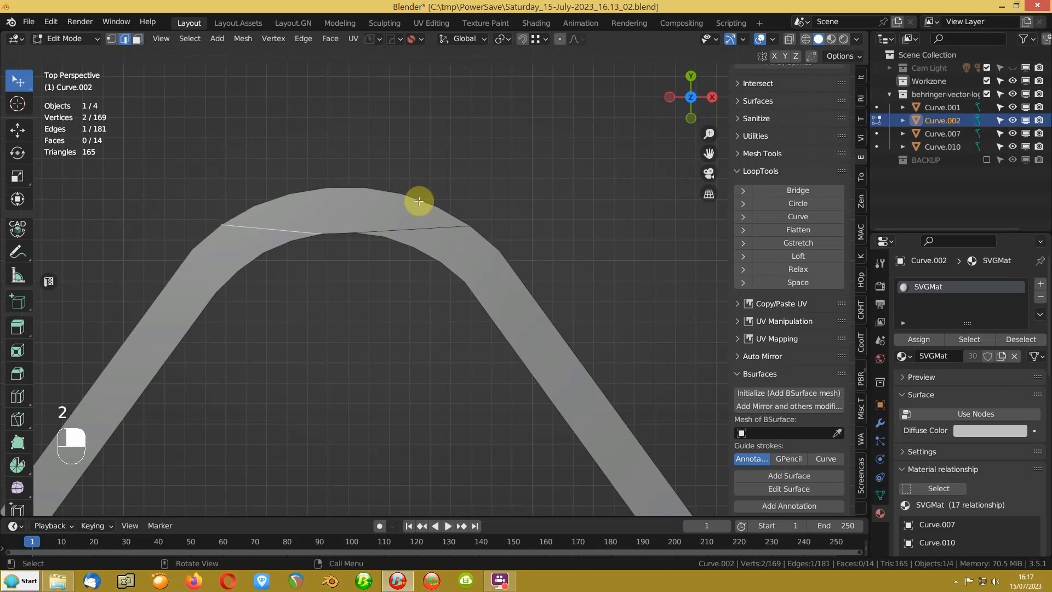
key("1")
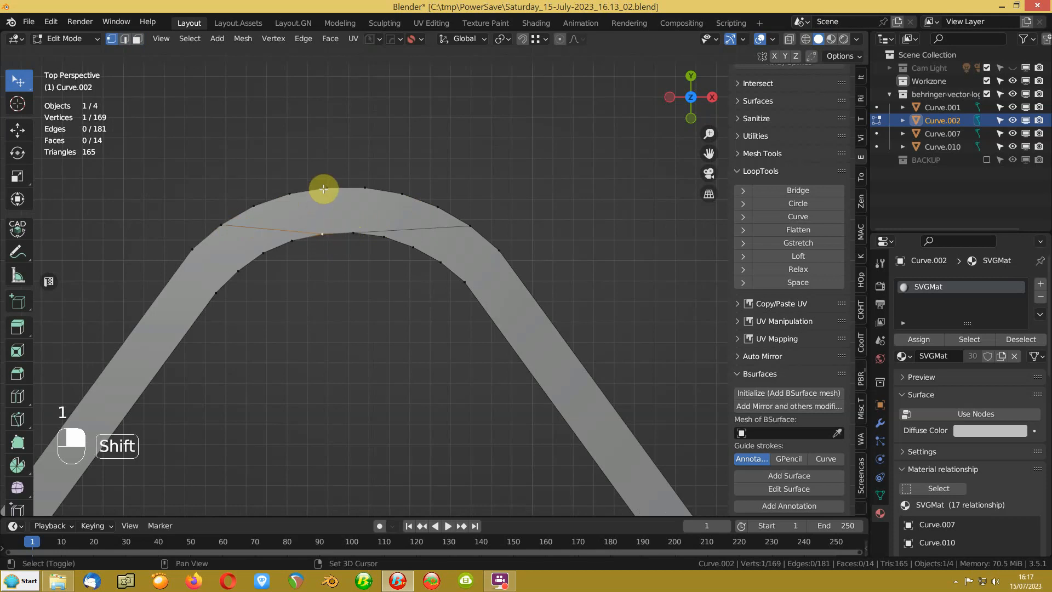
key("j")
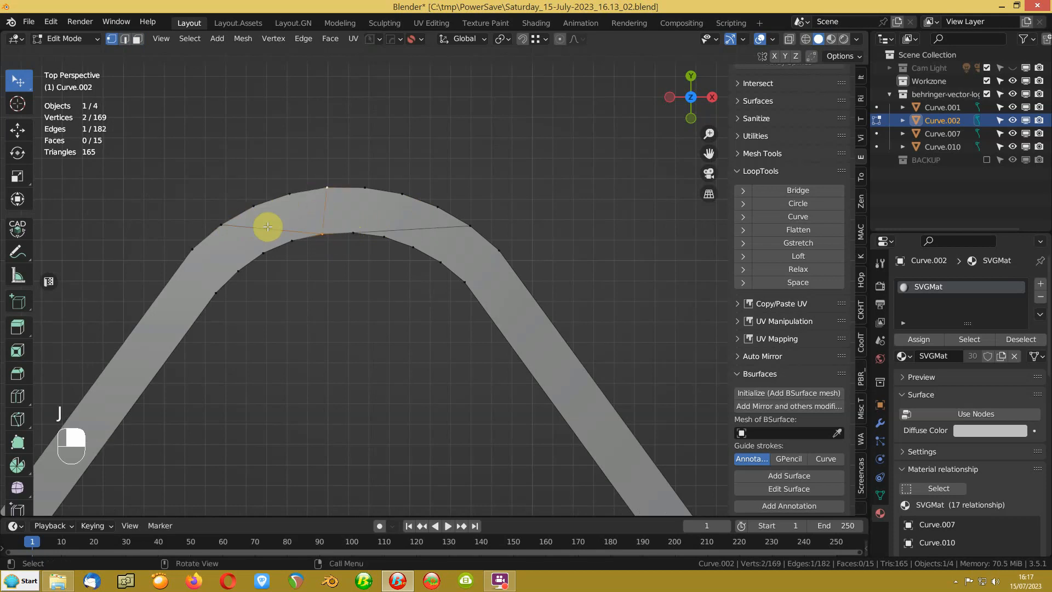
Step: Merge the two faces left of the new edge at the top corner into one face, removing the slanted edge
key("3")
left_click(269, 222)
left_click(247, 235, "shift")
key("f")
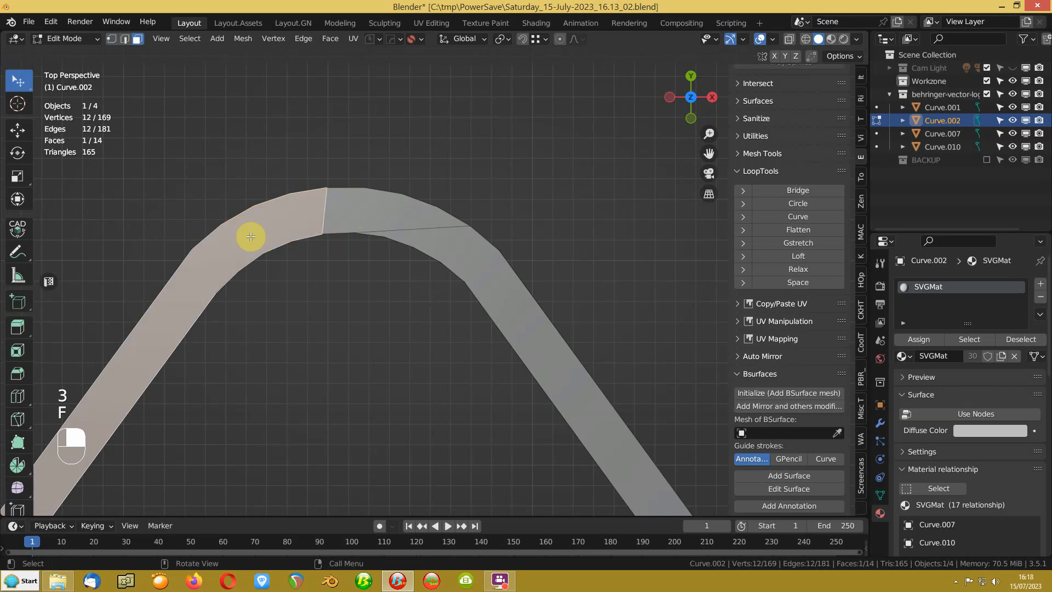
Step: Merge the two adjoining faces on the right half of the frame's rounded apex into a single face
left_click(382, 214)
left_click(440, 247, "shift")
key("f")
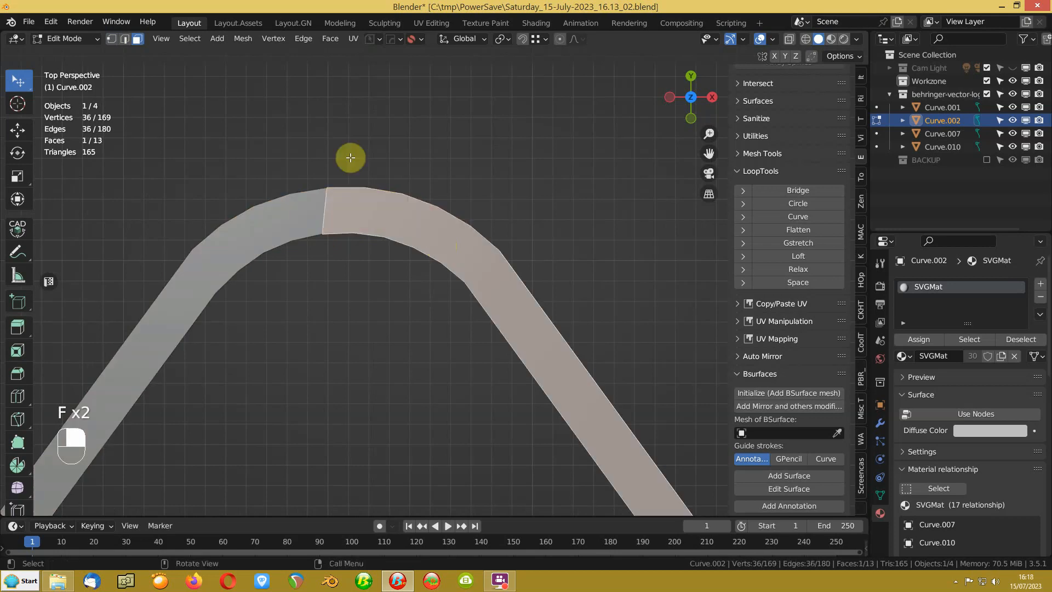
left_click(346, 143)
Step: Finish editing the frame mesh and enter Edit Mode on the behringer lettering object
scroll(301, 306, "down", 9)
middle_click_drag(308, 444, 371, 125, "shift")
middle_click_drag(223, 300, 325, 248, "shift")
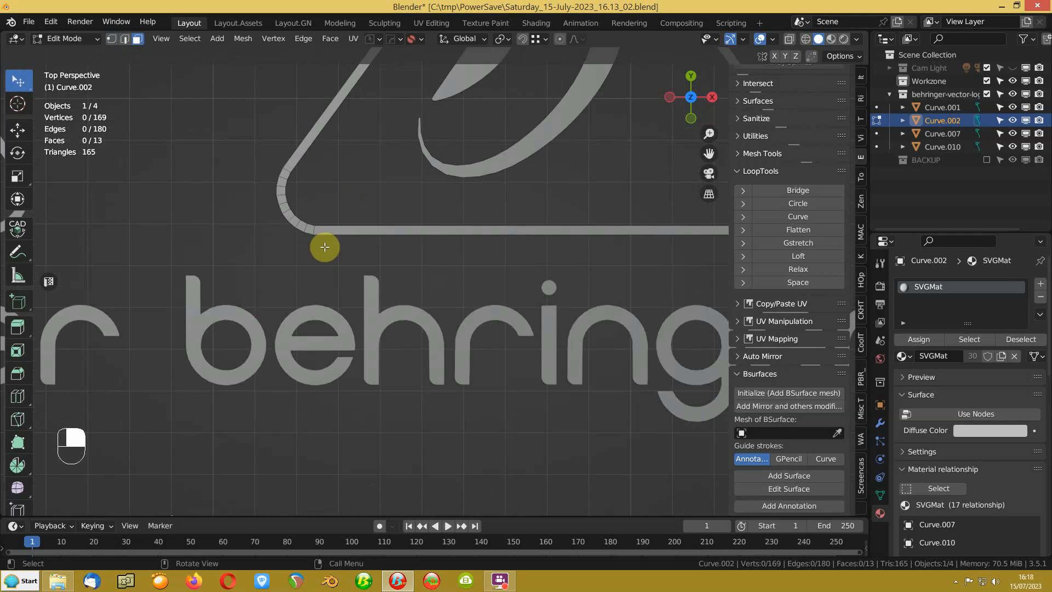
key("Tab")
left_click(315, 171)
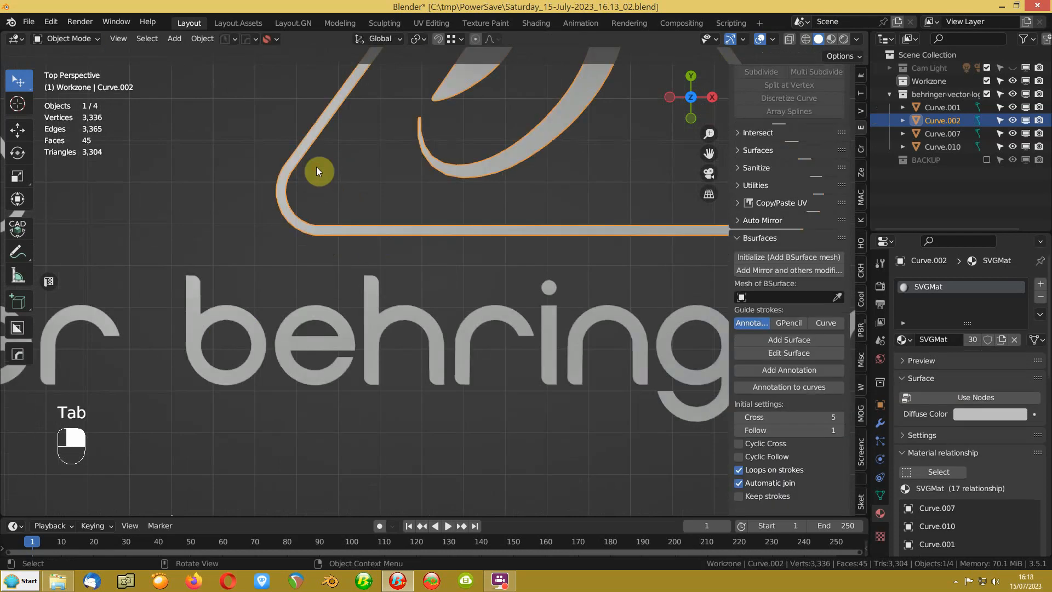
left_click(384, 330)
key("Tab")
left_click(367, 259)
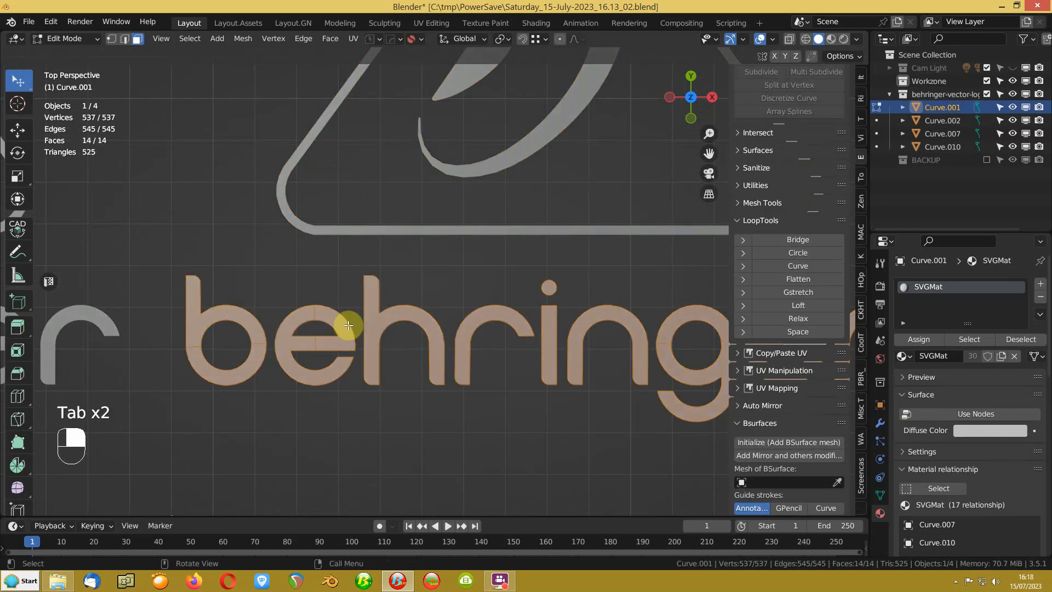
Step: Evenly space the vertices along the upper outer arc of the letter e with LoopTools Space
scroll(341, 329, "up", 8)
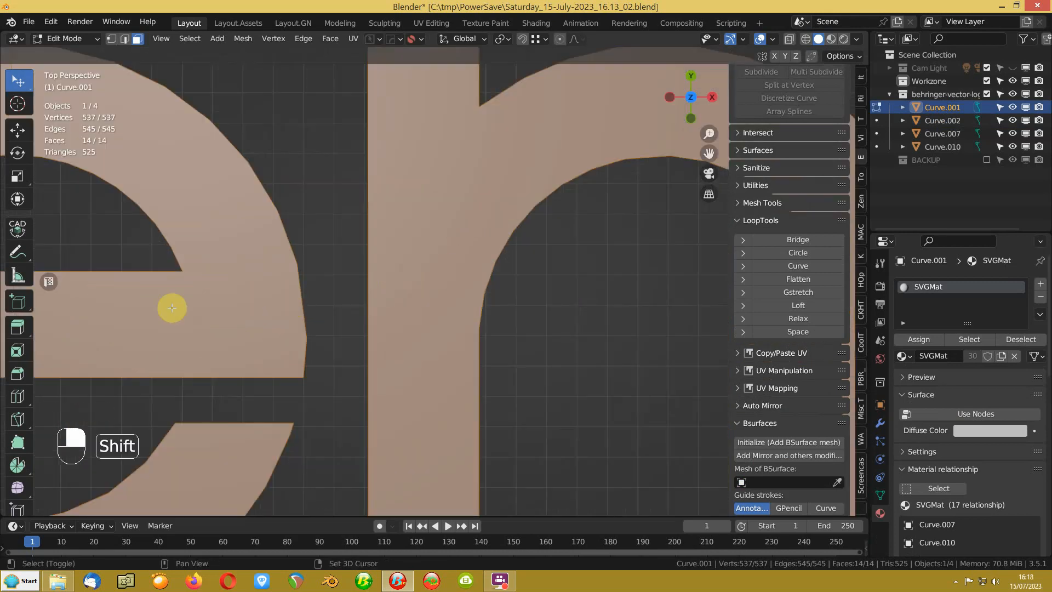
middle_click_drag(171, 307, 424, 248, "shift")
scroll(425, 247, "down", 4)
middle_click_drag(527, 208, 450, 262, "shift")
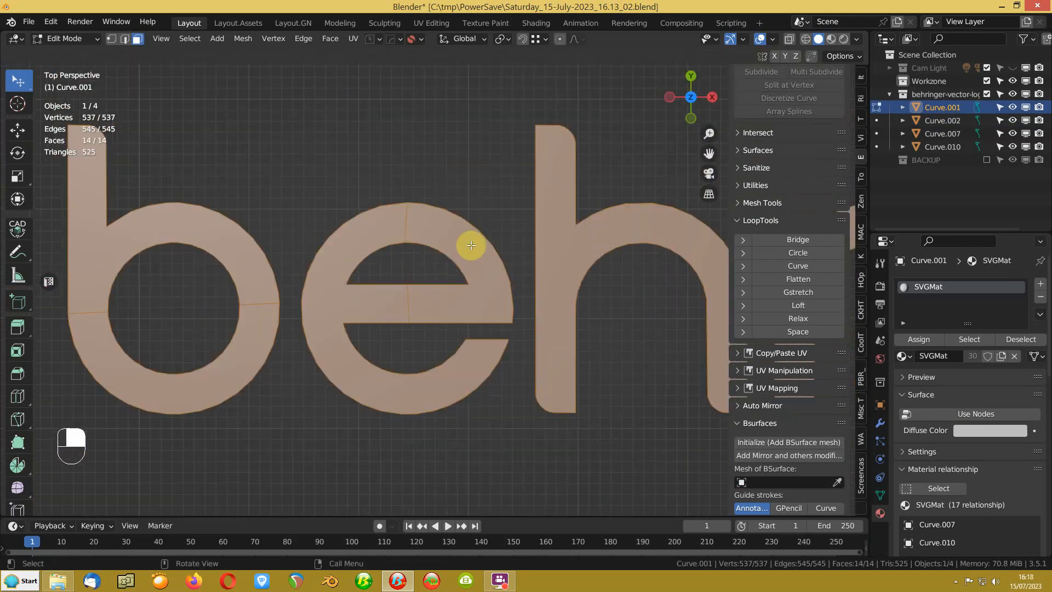
left_click(511, 323)
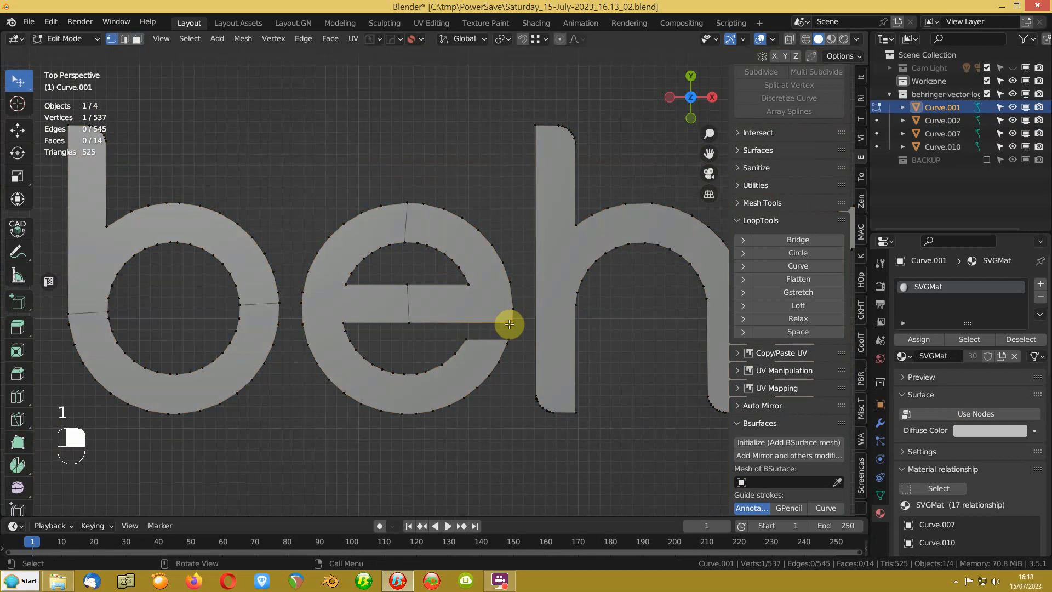
left_click(387, 193, "ctrl")
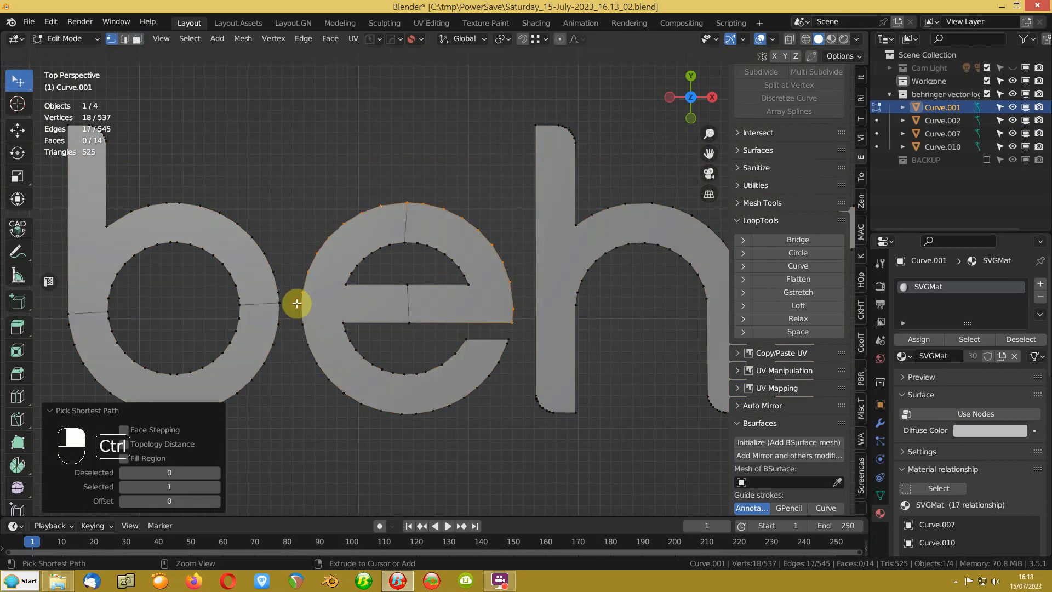
left_click(787, 329)
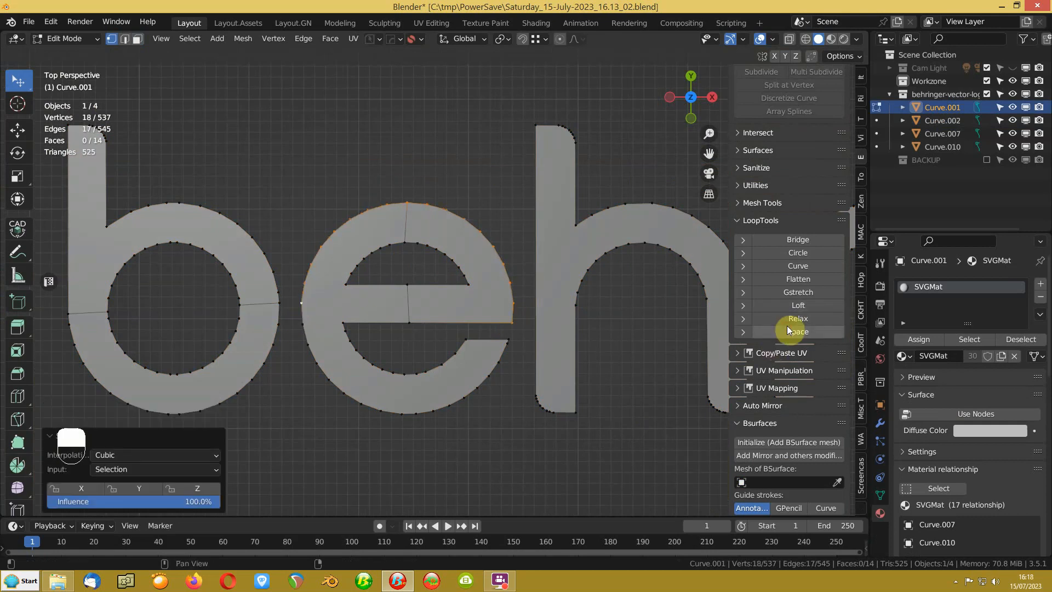
Step: Apply LoopTools Space to the lower outer arc of the letter e, and separately to its lower inner arc
left_click(512, 340)
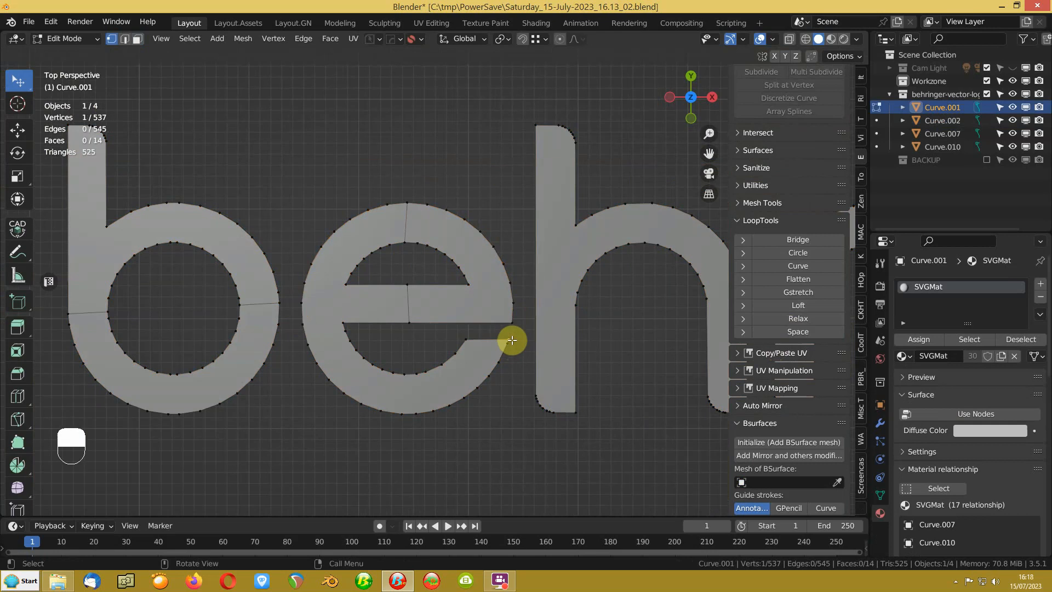
left_click(340, 394, "ctrl")
left_click(298, 320, "ctrl")
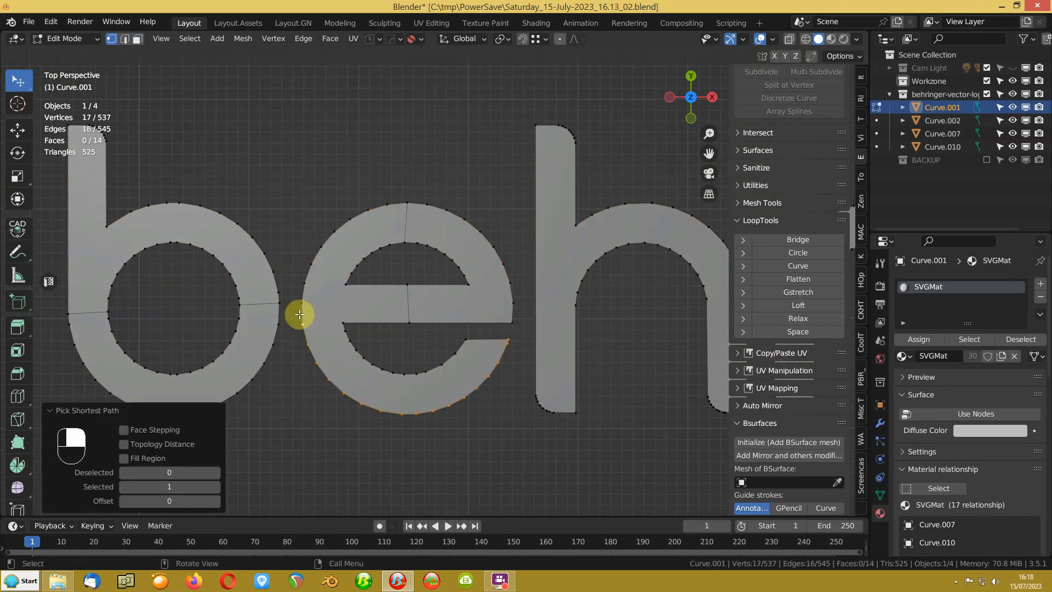
left_click(798, 332)
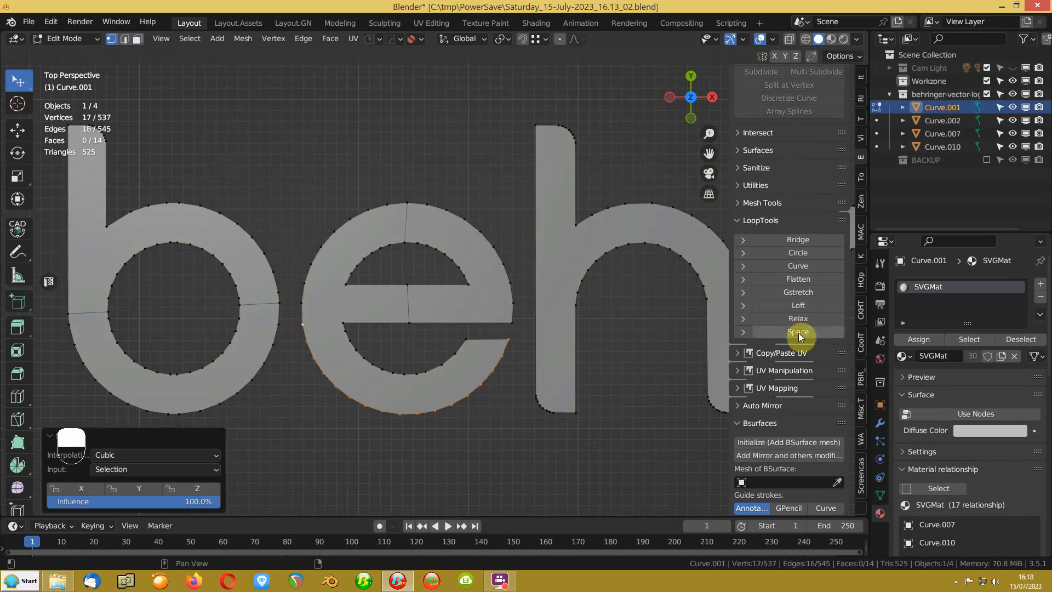
left_click(466, 339)
left_click(371, 363, "ctrl")
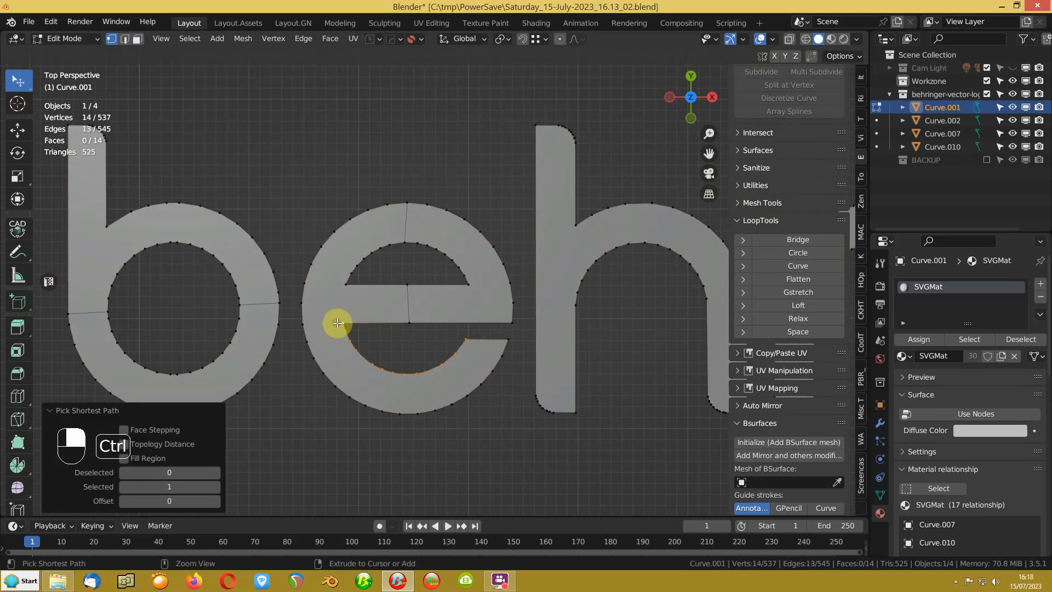
left_click(783, 330)
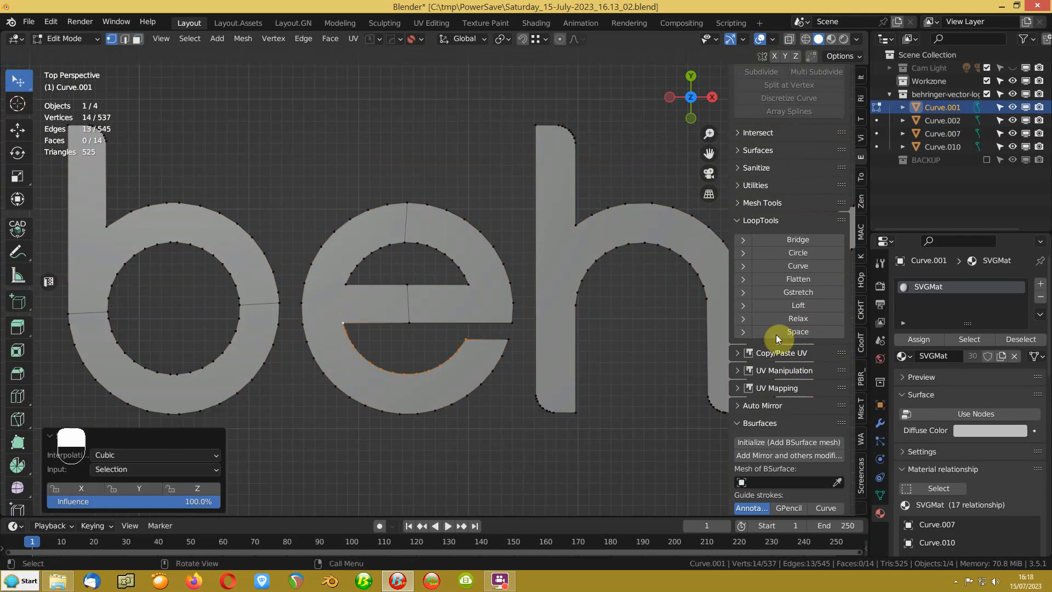
Step: Select the full inner circle of the letter b and space its vertices evenly with LoopTools Space
left_click(182, 252)
left_click(241, 308)
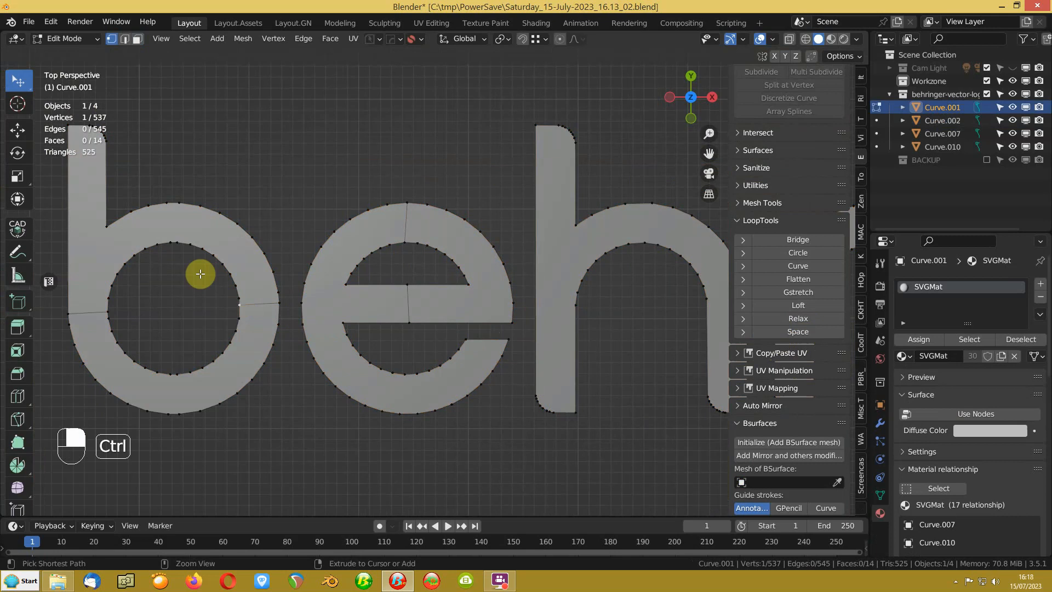
left_click(151, 246, "ctrl")
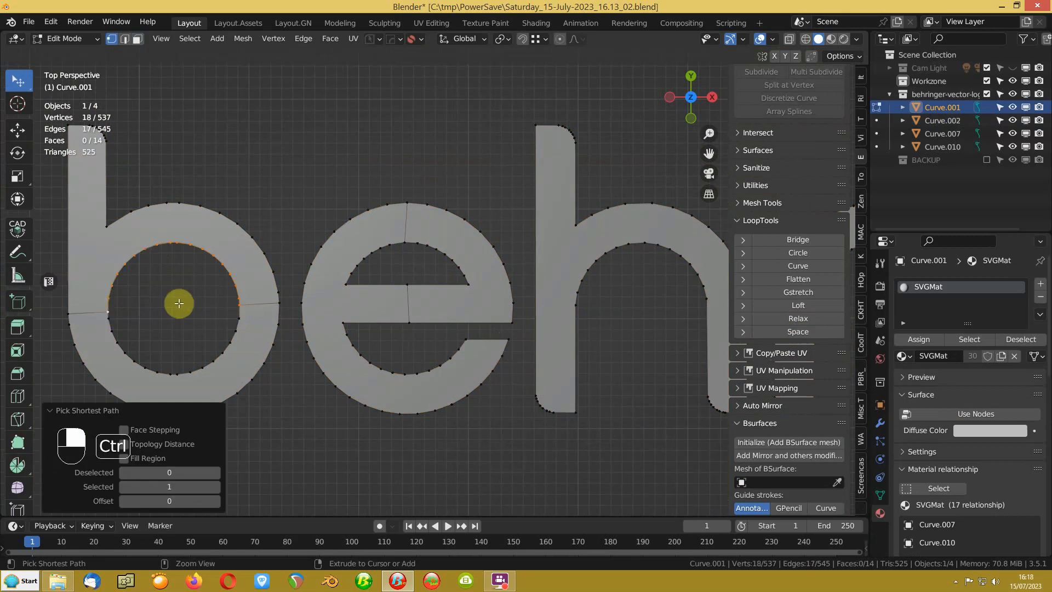
left_click(240, 305, "ctrl")
left_click(769, 330)
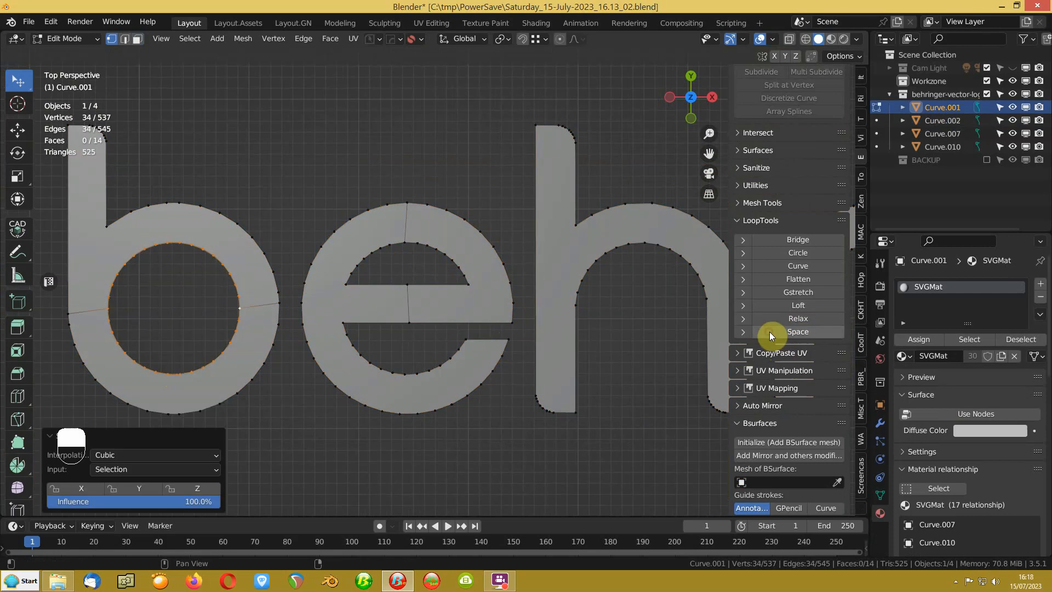
Step: Even out the vertices on the upper and lower outer arcs of the b's bowl with LoopTools Space
left_click(280, 302)
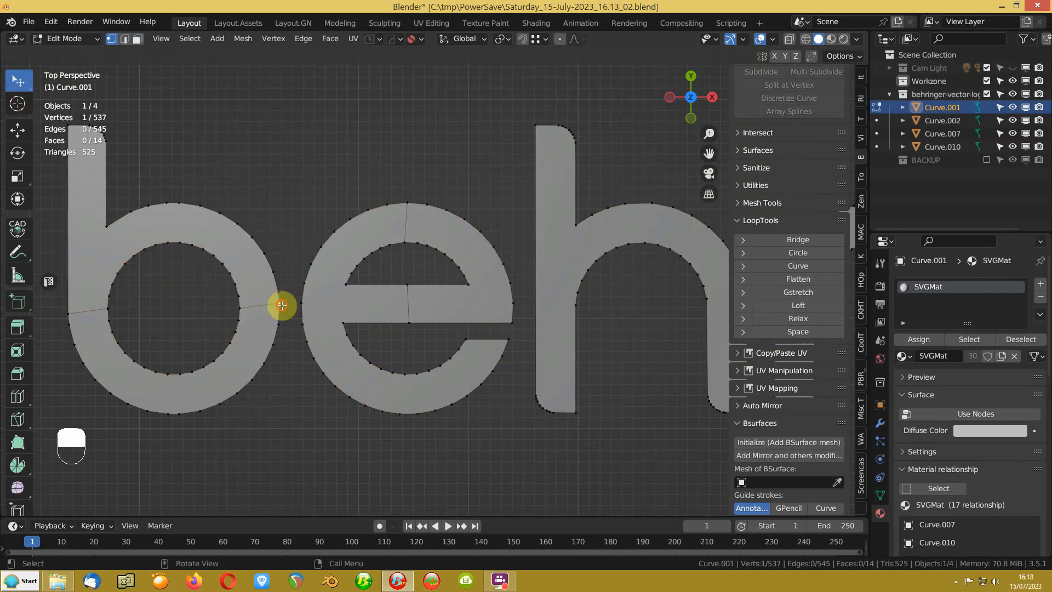
left_click(165, 190, "ctrl")
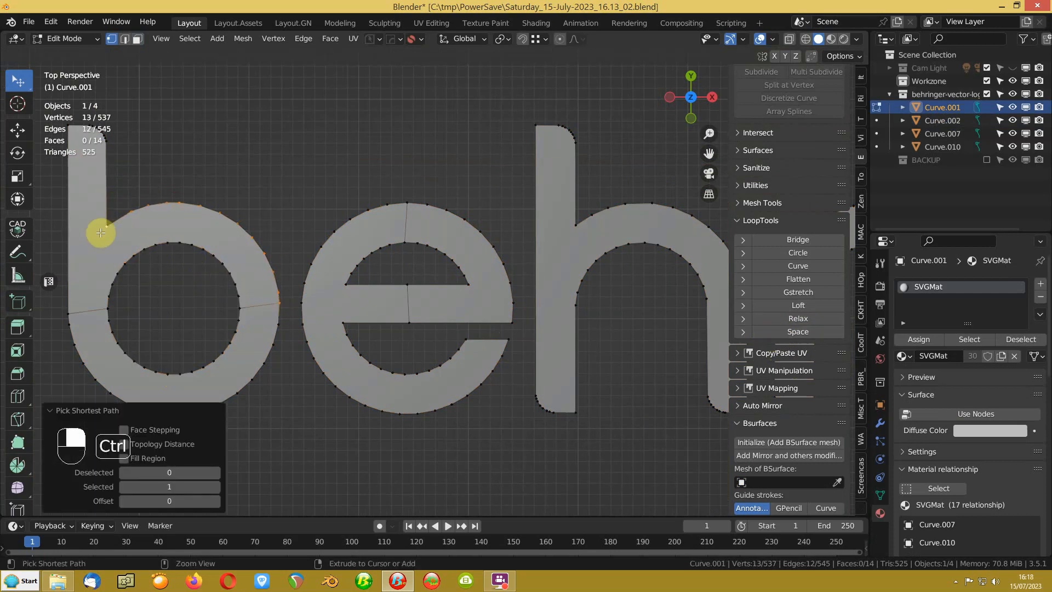
left_click(789, 335)
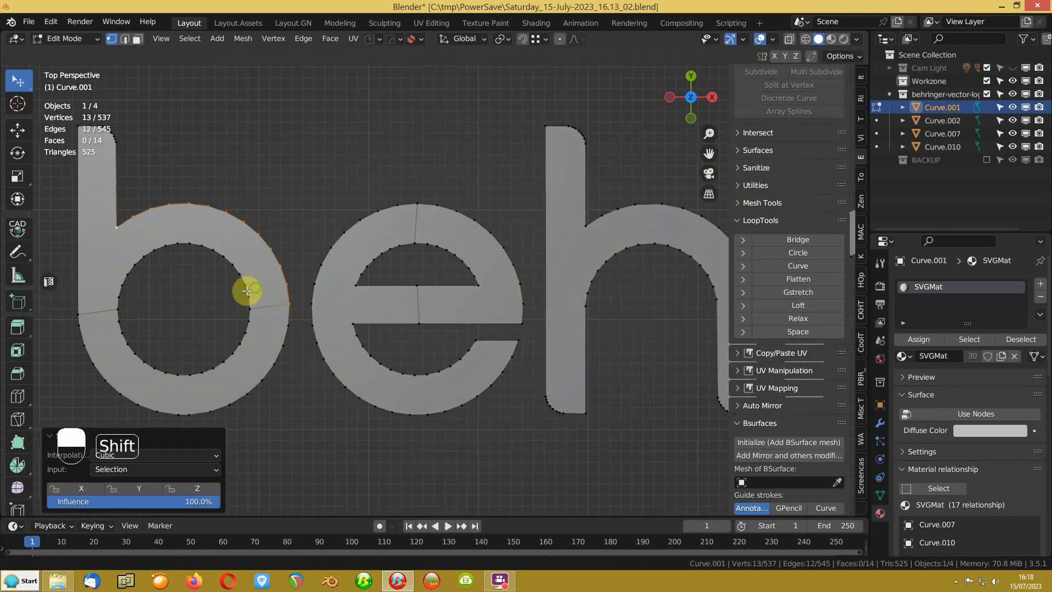
middle_click_drag(246, 291, 375, 281, "shift")
left_click(251, 297)
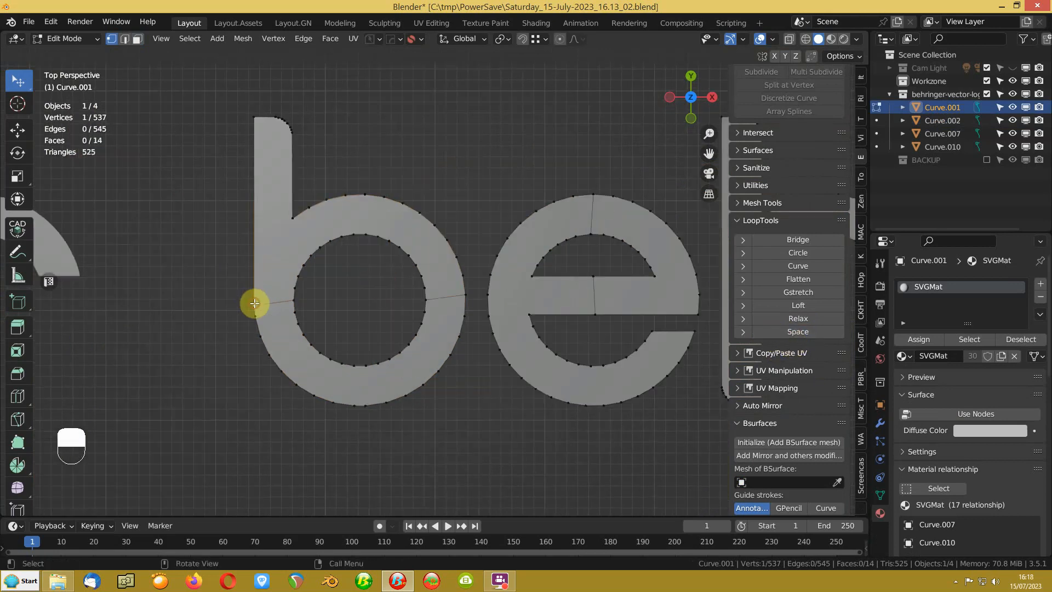
left_click(366, 405, "ctrl")
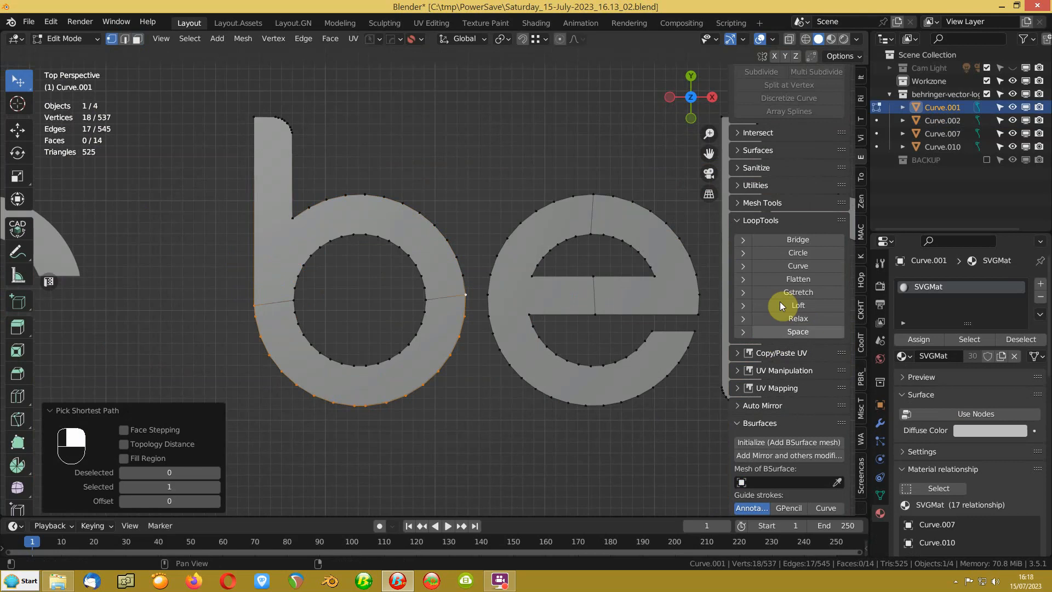
left_click(796, 331)
Step: Evenly space the vertices of the rounded corner at the top of the b's stem with LoopTools Space
middle_click_drag(239, 79, 275, 268, "shift")
scroll(289, 285, "up", 8)
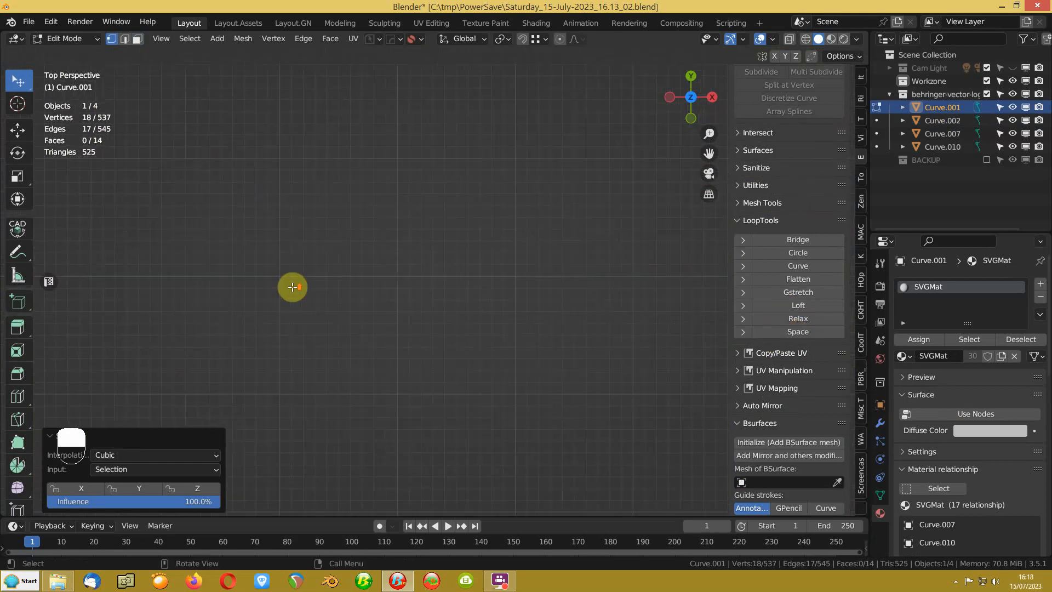
scroll(228, 321, "down", 4)
middle_click_drag(207, 331, 346, 282, "shift")
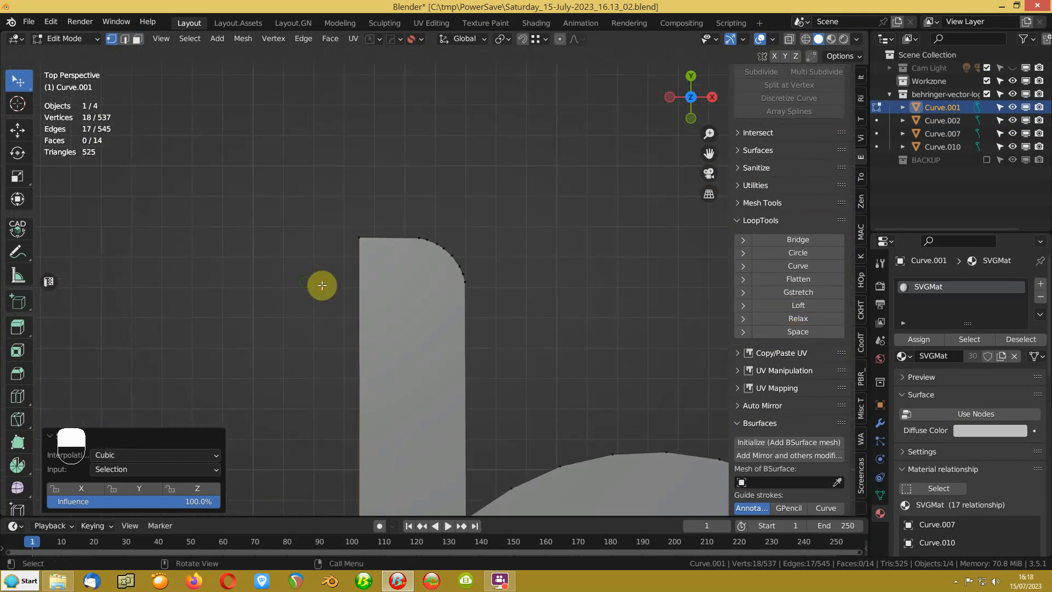
left_click(466, 285)
left_click(409, 228, "ctrl")
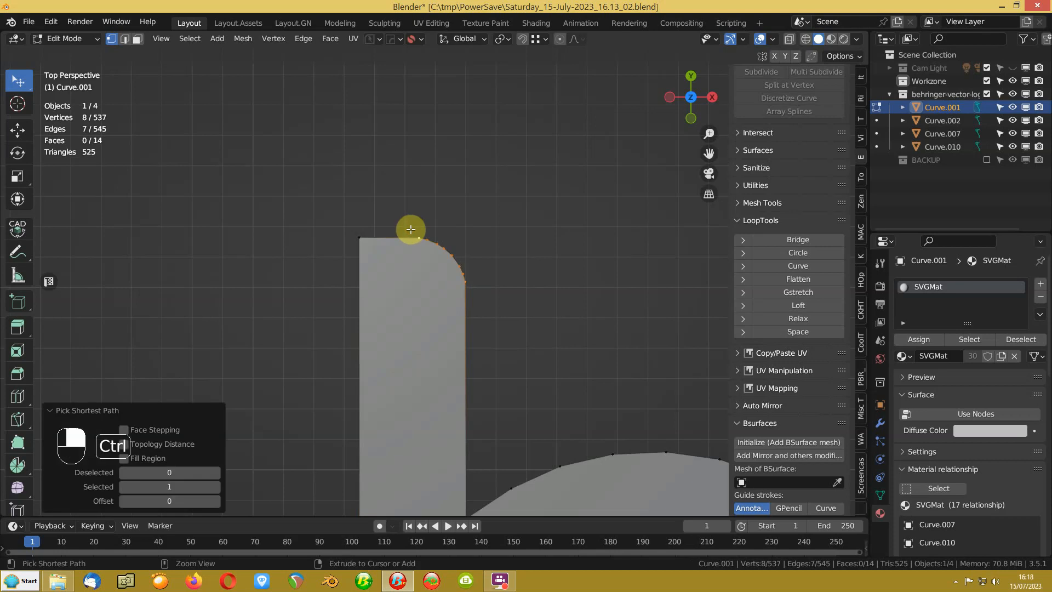
left_click(798, 333)
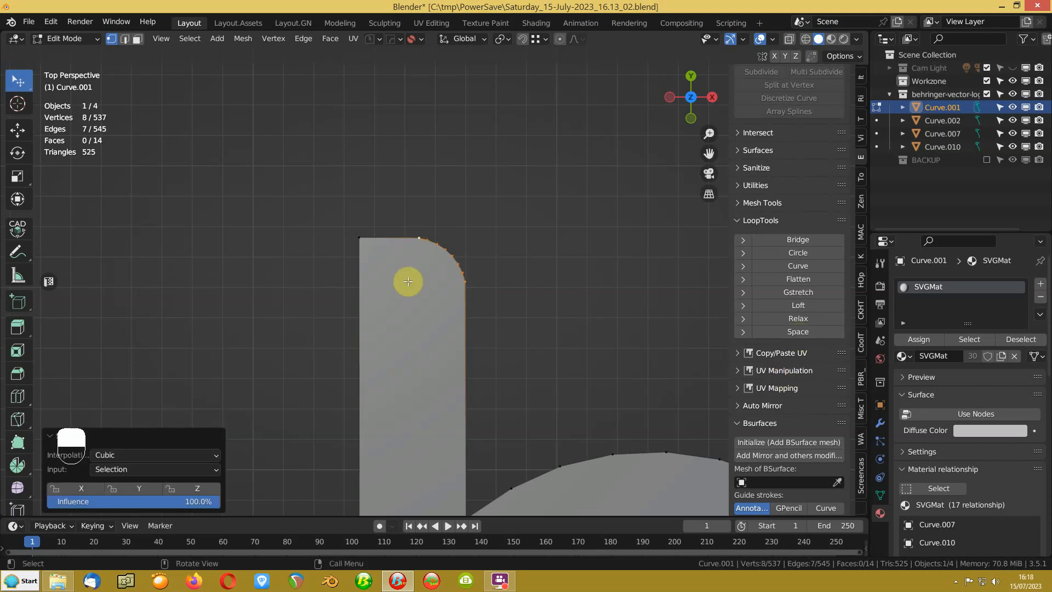
Step: Select the outer arc of the letter r and distribute its vertices evenly with LoopTools Space
scroll(434, 296, "down", 10)
middle_click_drag(618, 325, 216, 272, "shift")
scroll(440, 291, "up", 4)
middle_click_drag(104, 266, 387, 294, "shift")
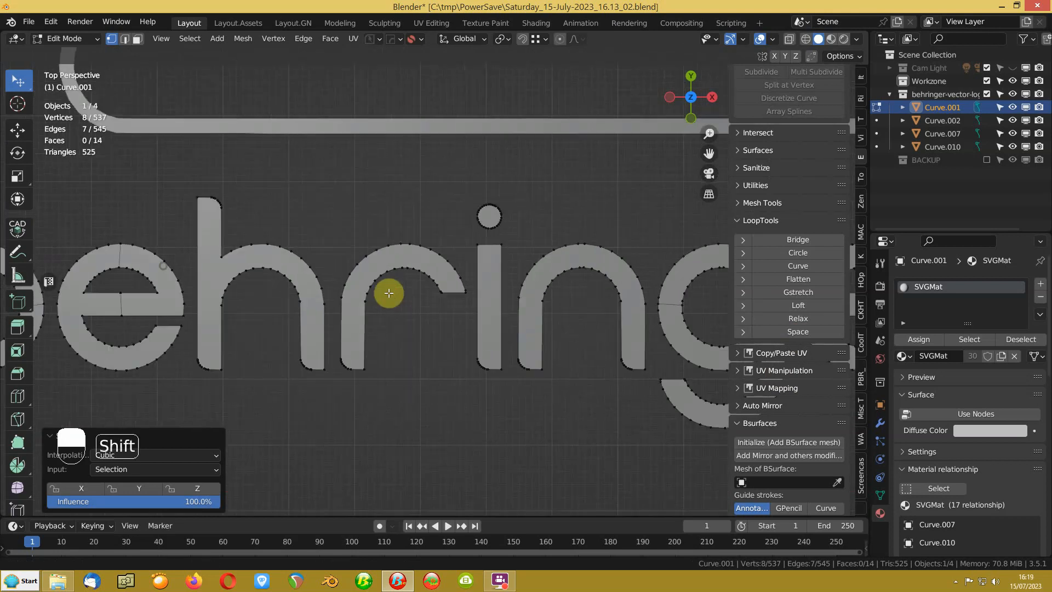
scroll(324, 278, "up", 3)
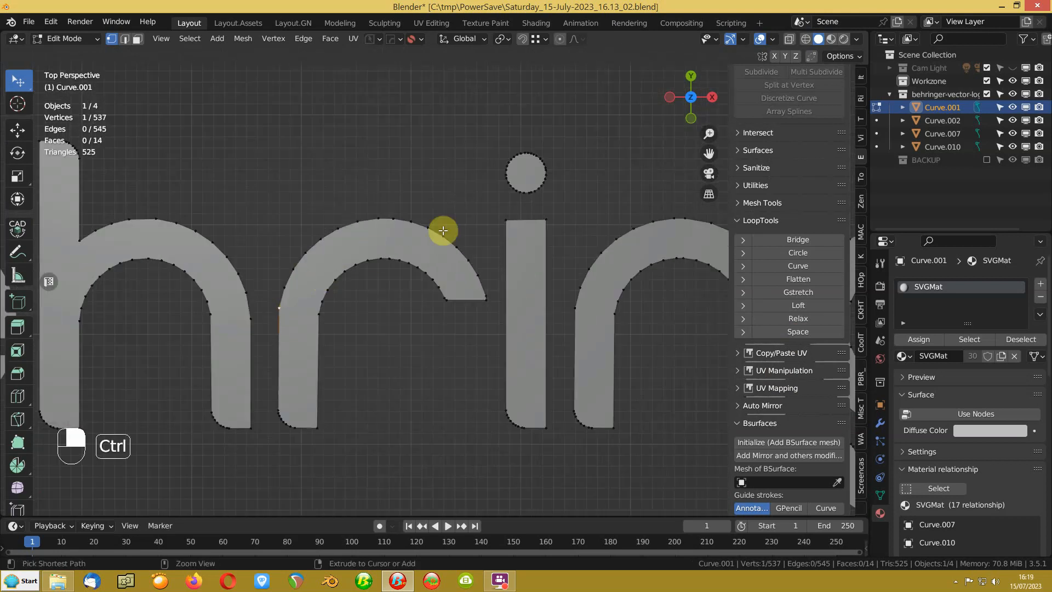
left_click(401, 211, "ctrl")
left_click(485, 305, "ctrl")
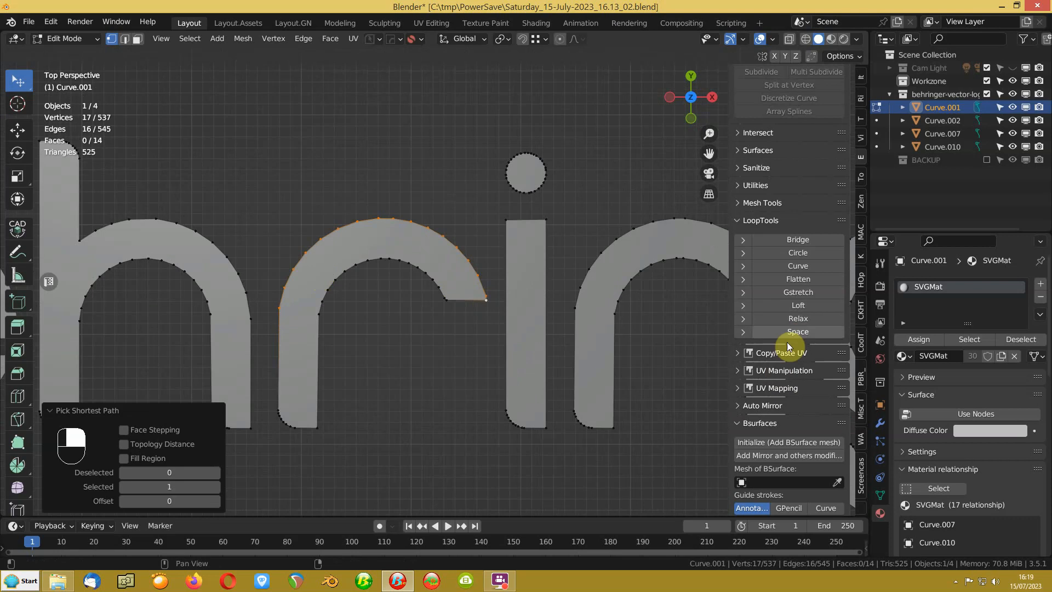
left_click(780, 332)
Step: Distribute the vertices along the inner arc of the letter r evenly with LoopTools Space
left_click(447, 299)
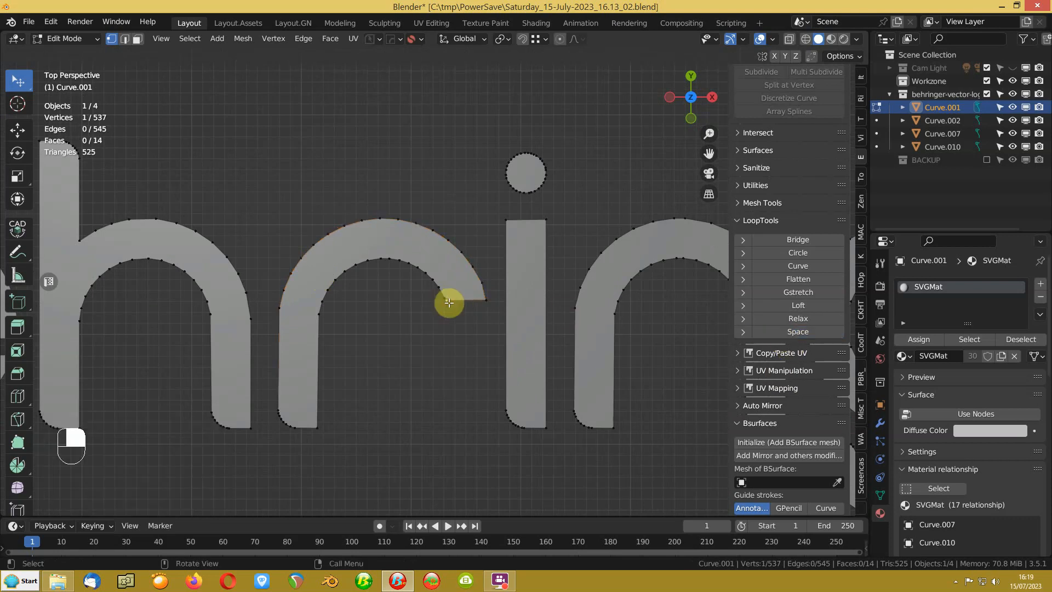
left_click(377, 262, "ctrl")
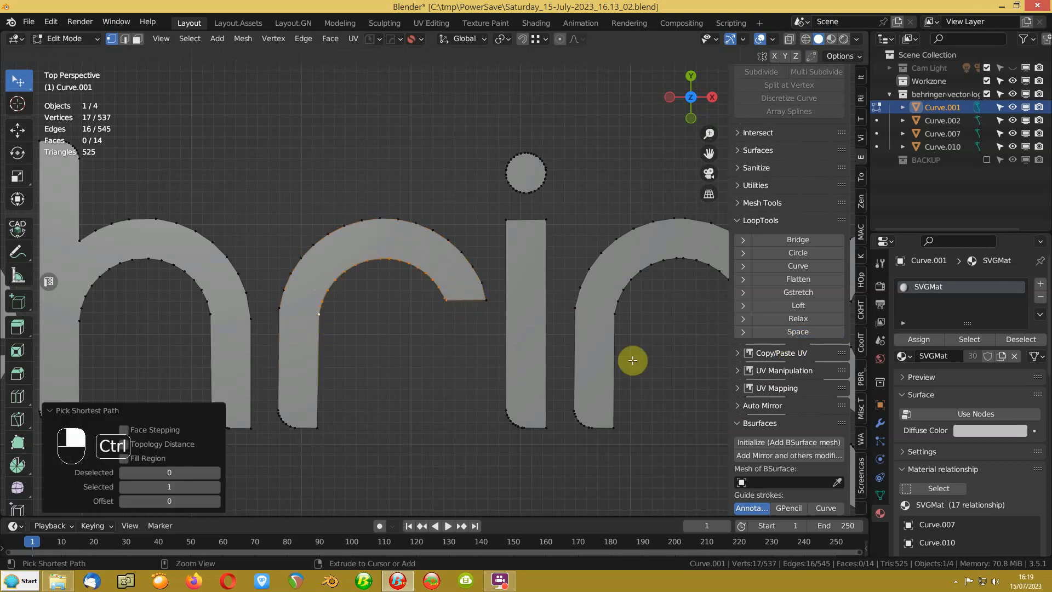
left_click(787, 333)
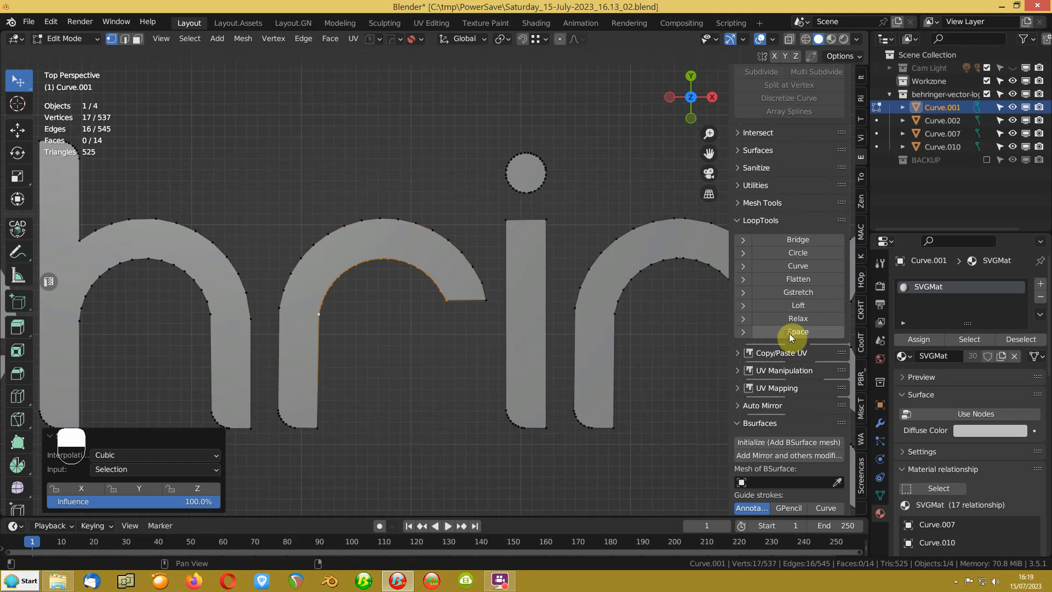
Step: Evenly space the vertices along the inner arch of the letter h with LoopTools Space
left_click(209, 321)
left_click(133, 258, "ctrl")
left_click(80, 322, "ctrl")
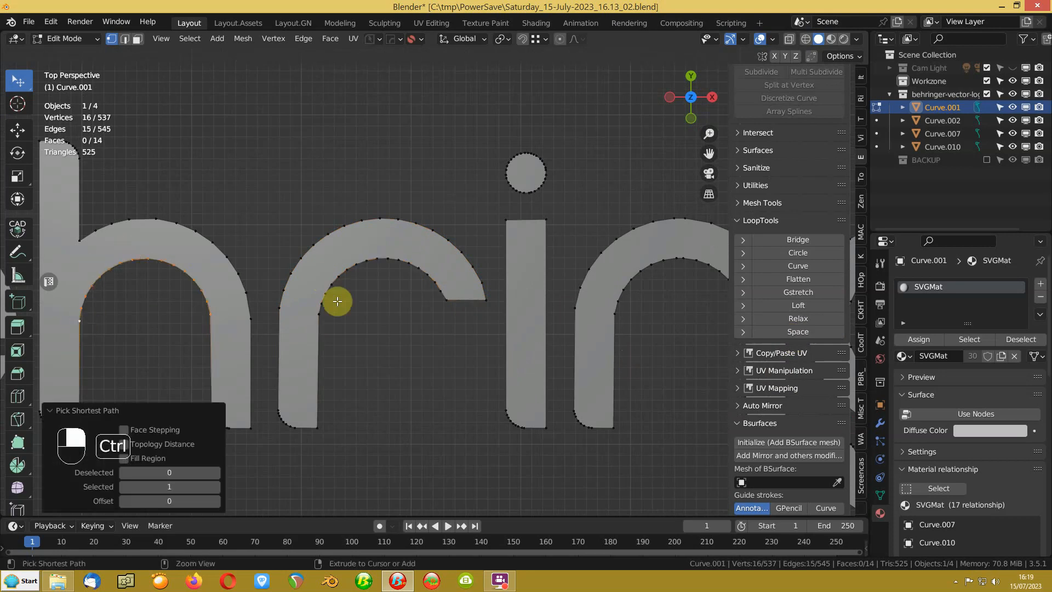
left_click(809, 327)
Step: Select the outer arch of the letter h down to its stem and space its vertices evenly with LoopTools Space
left_click(246, 295)
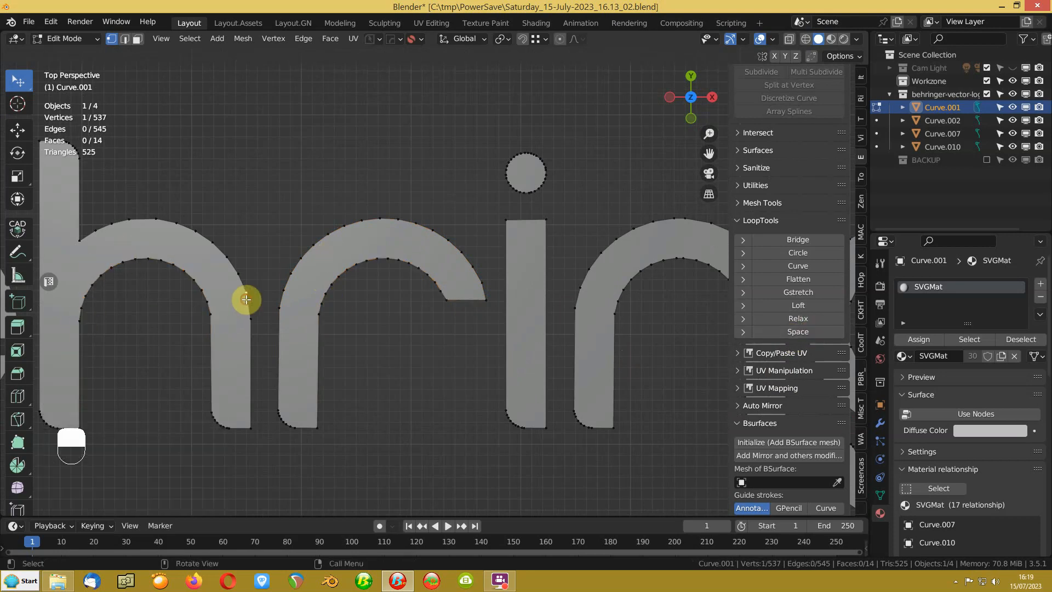
left_click(144, 221, "ctrl")
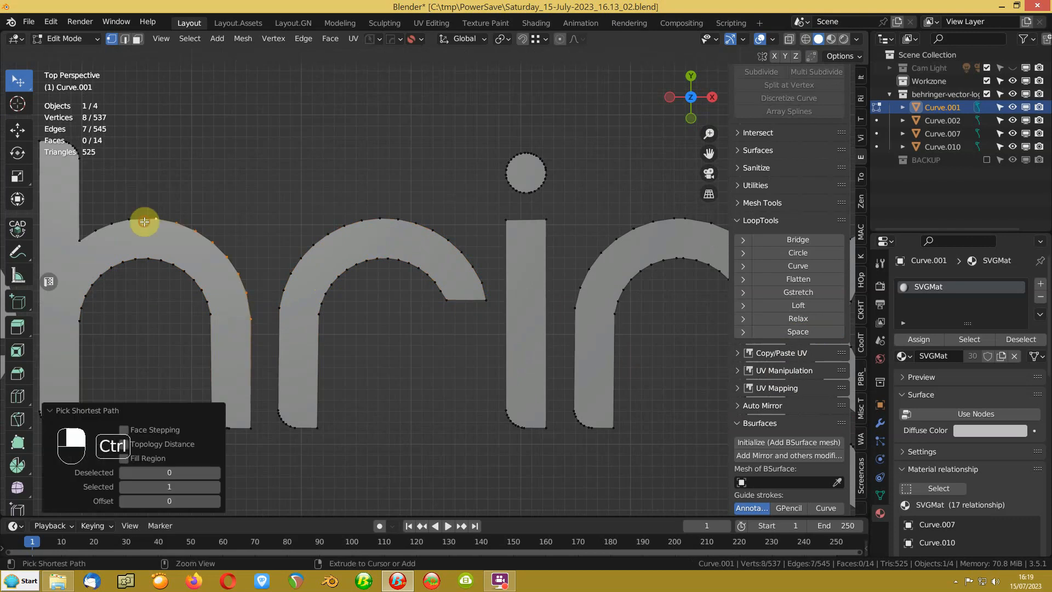
left_click(82, 241, "ctrl")
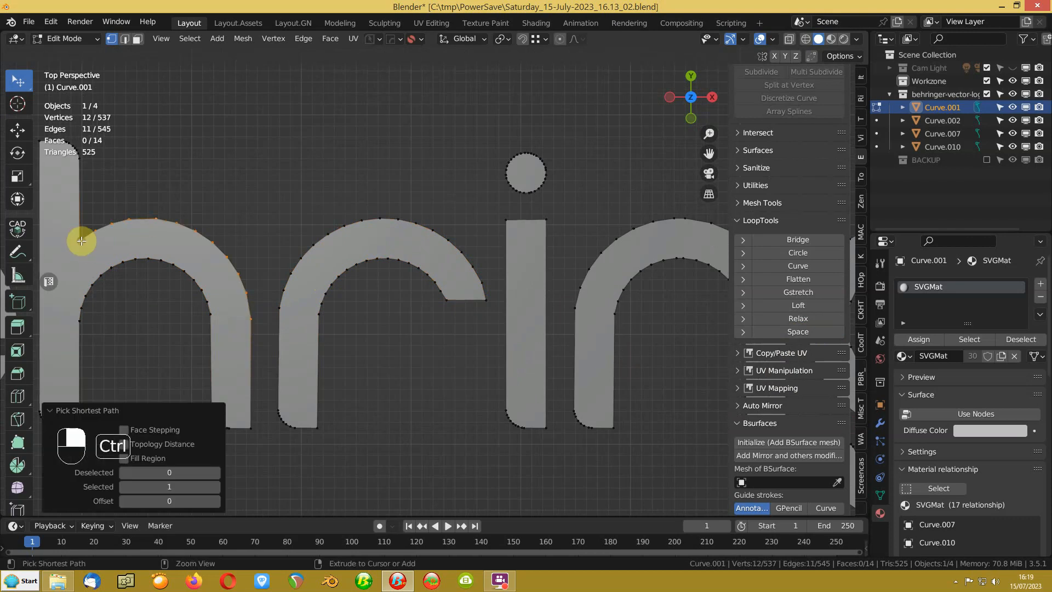
left_click(797, 331)
Step: Evenly space the vertices along the inner arch of the letter n with LoopTools Space
scroll(327, 295, "down", 4)
left_click(533, 306)
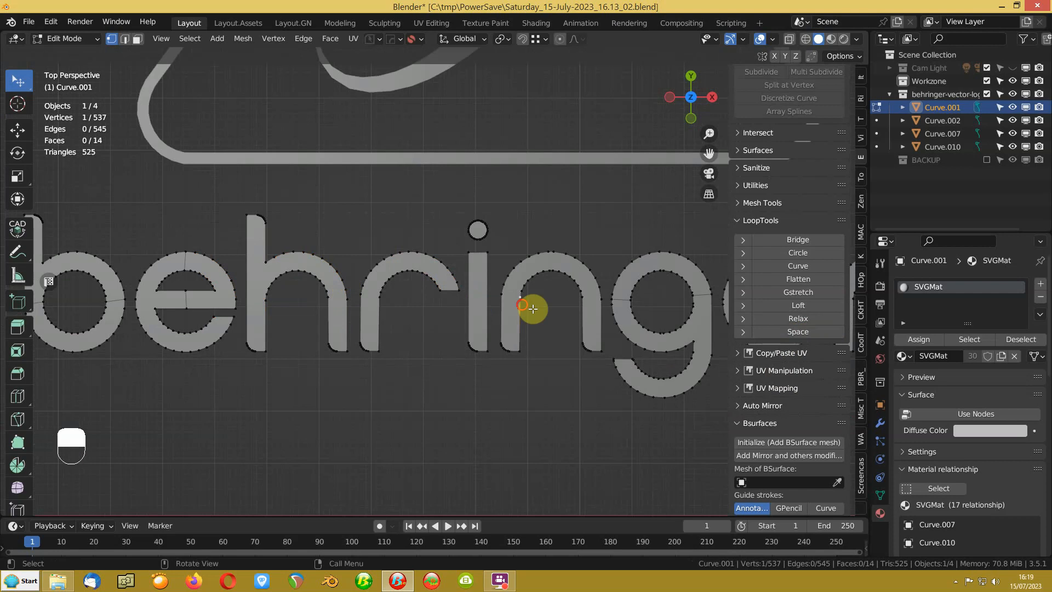
left_click(570, 288, "ctrl")
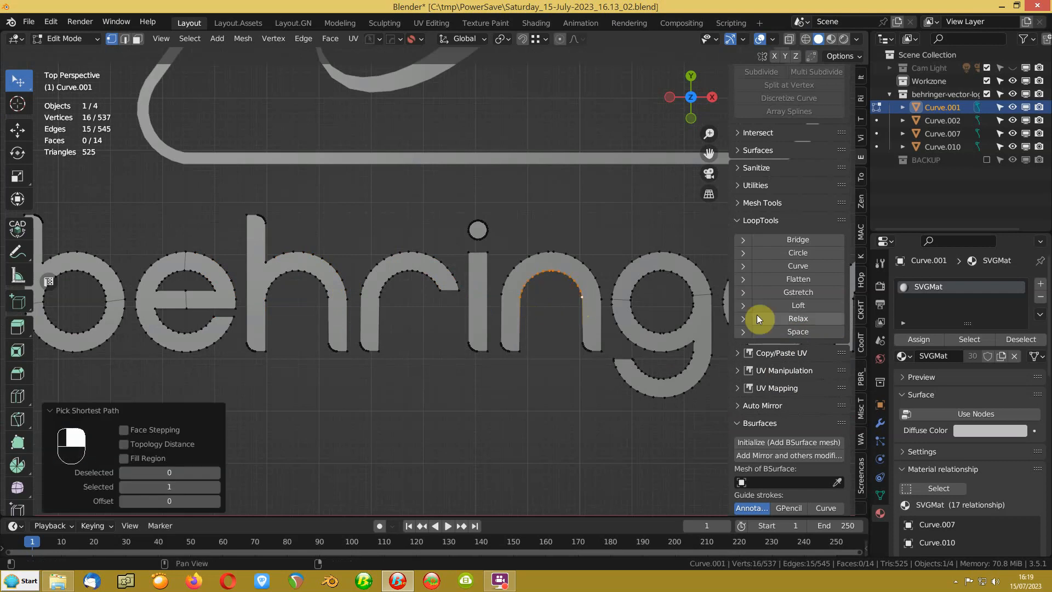
left_click(781, 333)
Step: Distribute the vertices along the outer arch of the letter n evenly with LoopTools Space
left_click(503, 295)
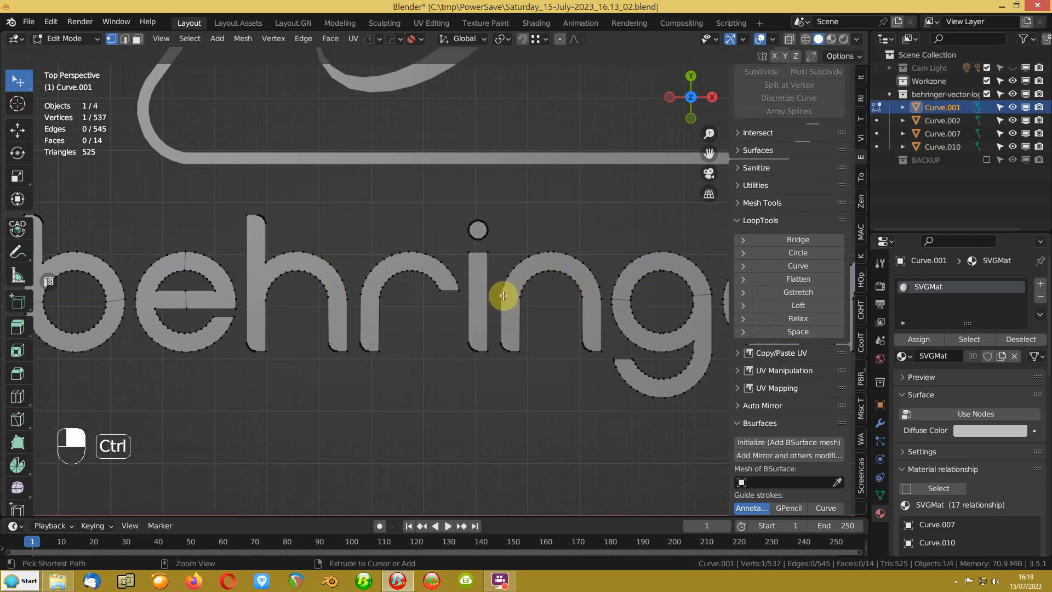
left_click(560, 239, "ctrl")
left_click(604, 307, "ctrl")
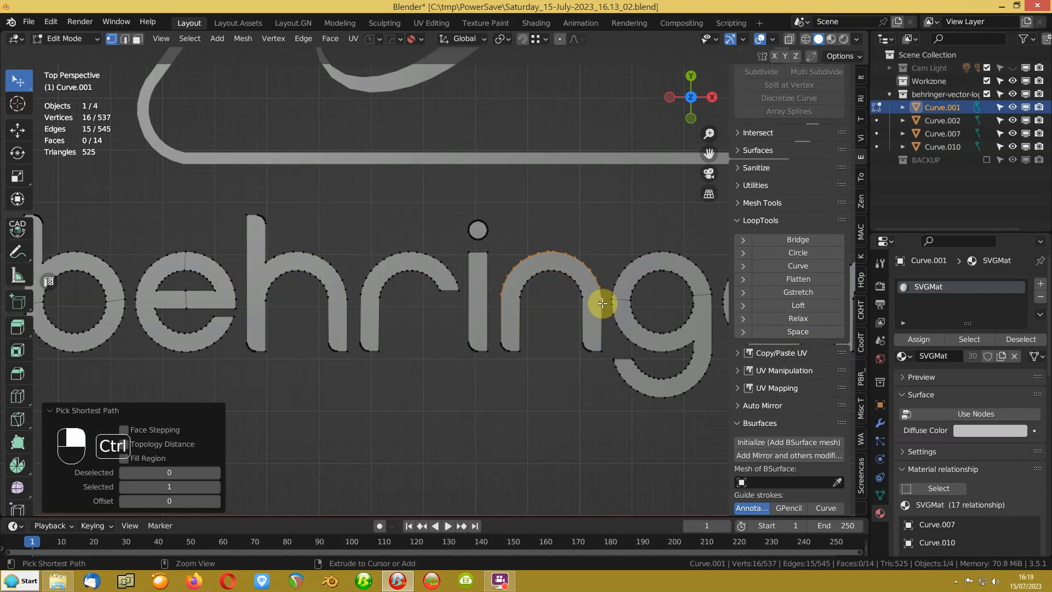
left_click(795, 331)
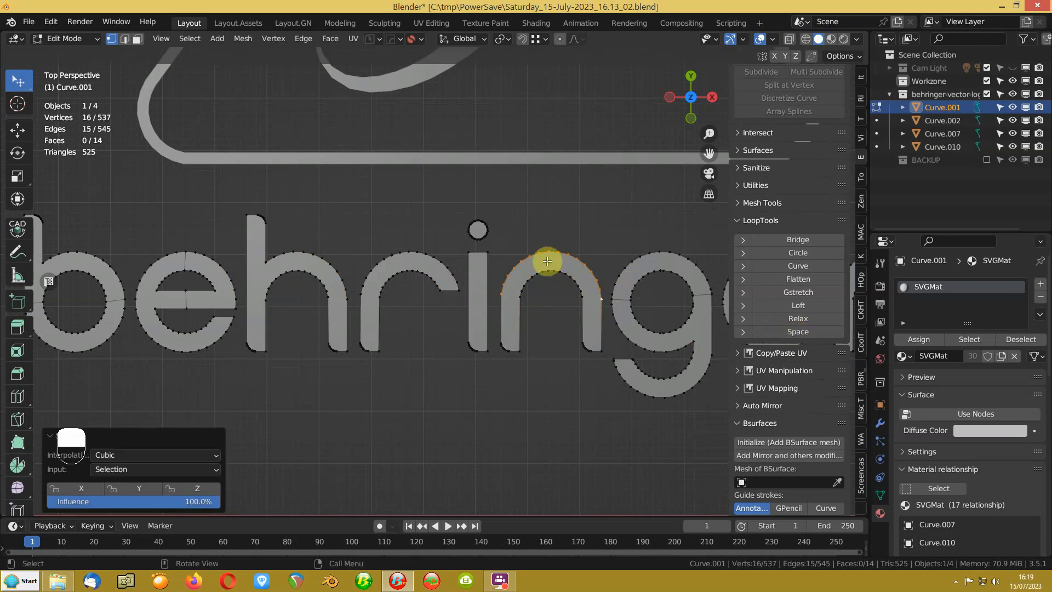
Step: Select the upper half of the g's inner circle and space its vertices evenly with LoopTools Space
left_click(684, 296)
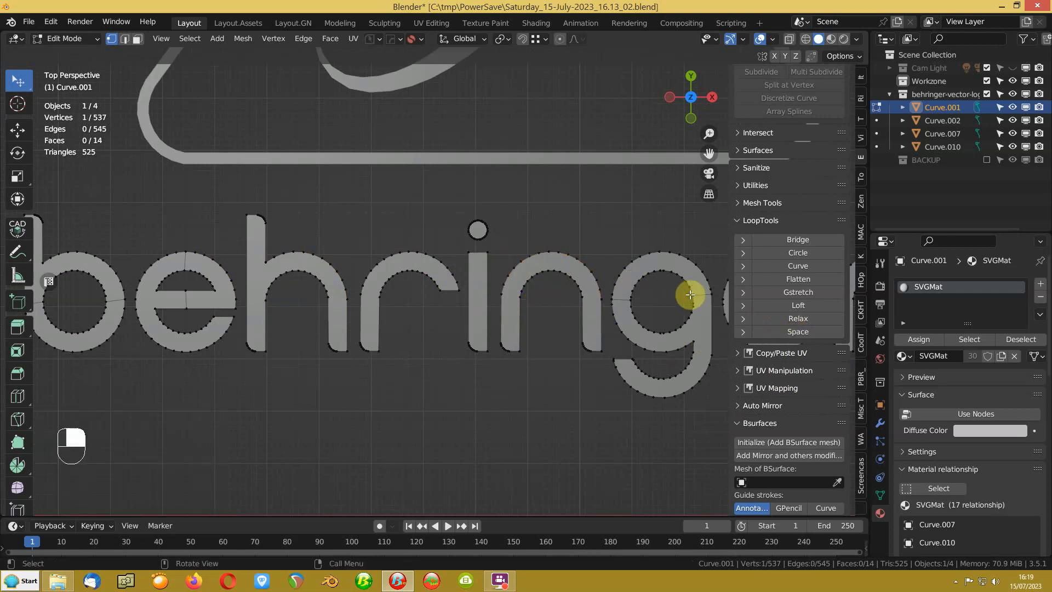
scroll(695, 300, "up", 3)
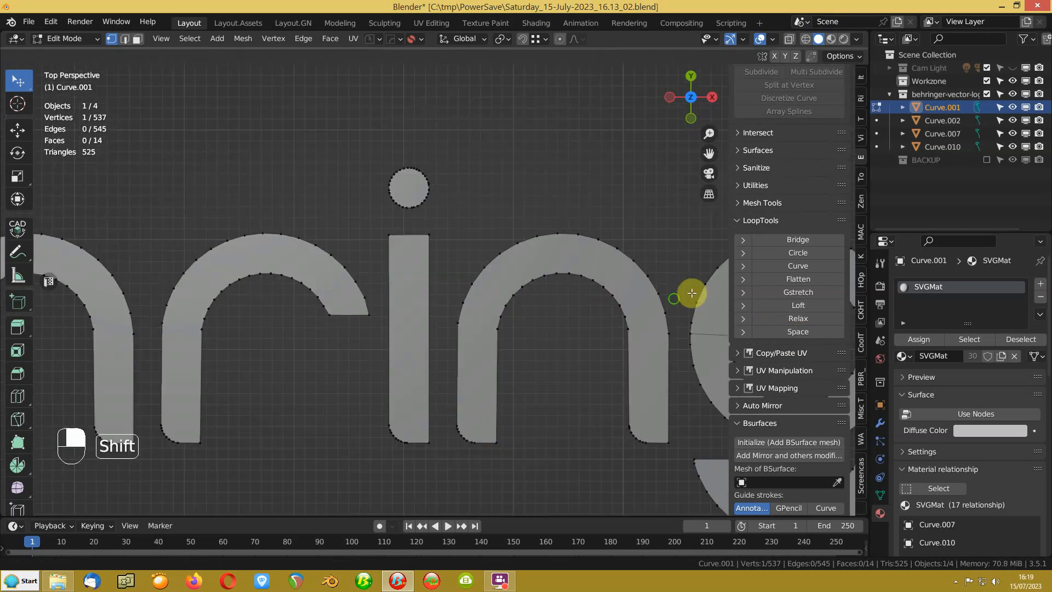
middle_click_drag(687, 293, 329, 282, "shift")
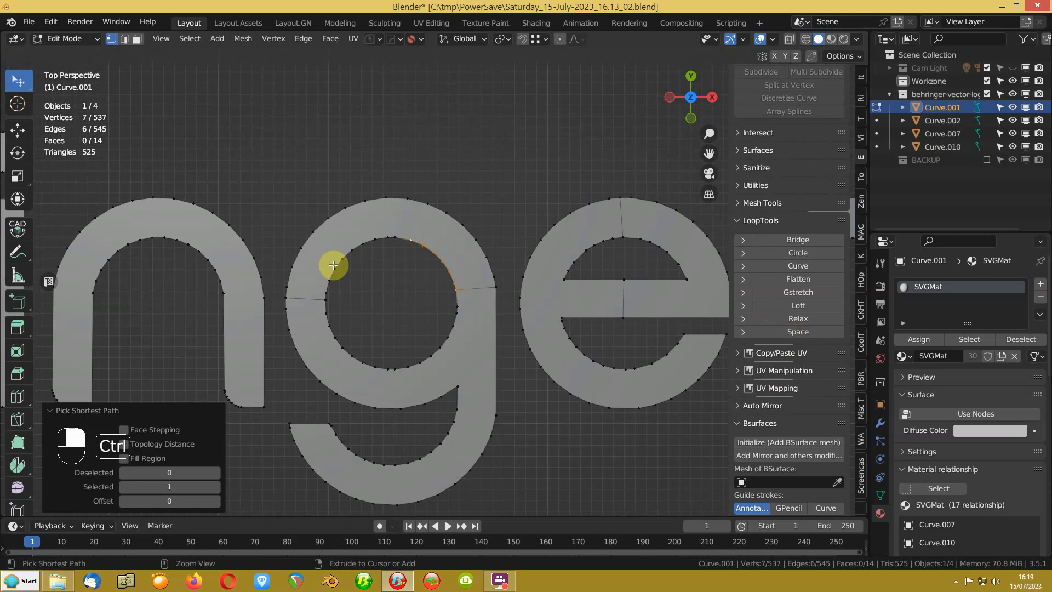
left_click(325, 299, "ctrl")
left_click(779, 331)
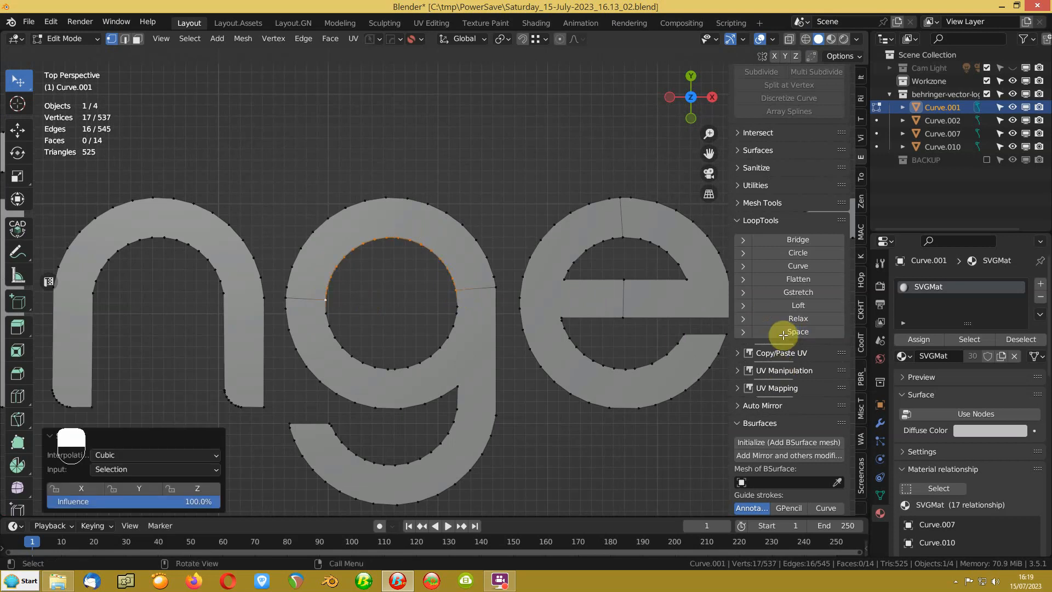
Step: Evenly space the vertices along the lower half of the g's inner circle with LoopTools Space
left_click(457, 292)
left_click(455, 336, "ctrl")
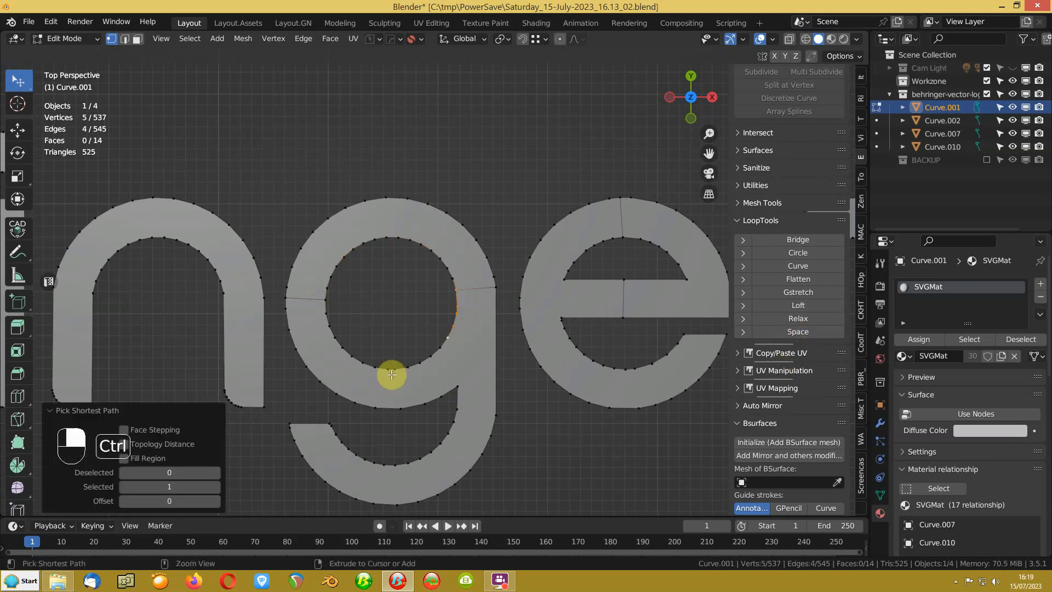
left_click(374, 367, "ctrl")
left_click(325, 299, "ctrl")
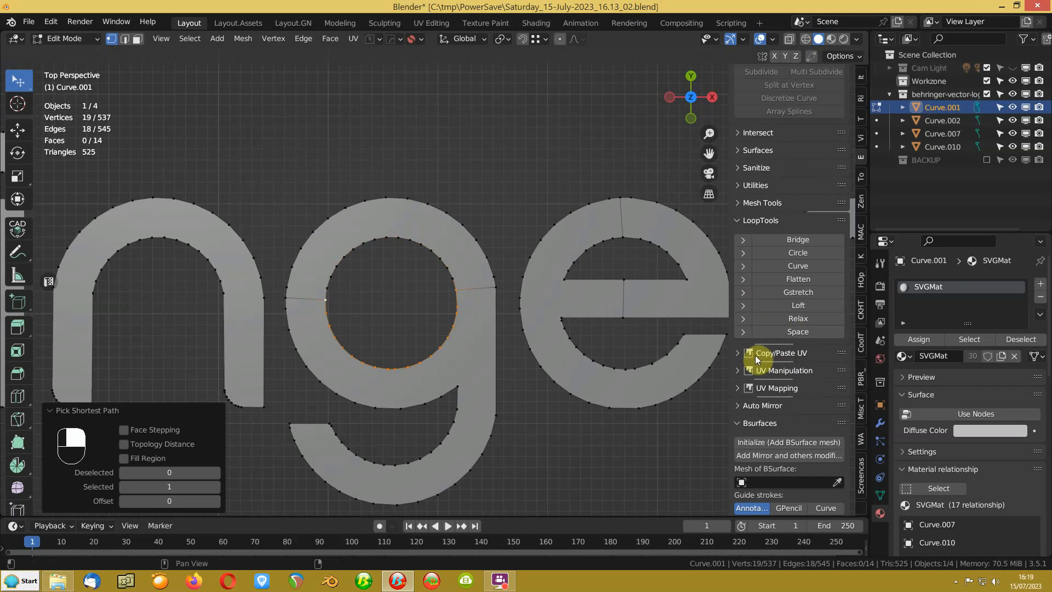
left_click(764, 333)
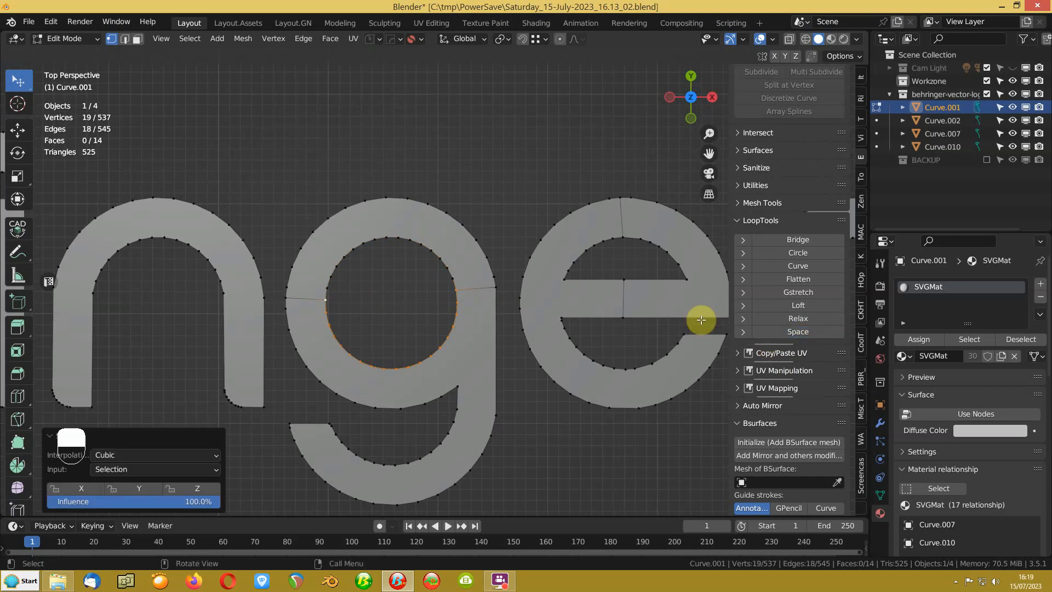
Step: Distribute the vertices along the upper outer arc of the letter g evenly with LoopTools Space
left_click(495, 285)
left_click(390, 196, "ctrl")
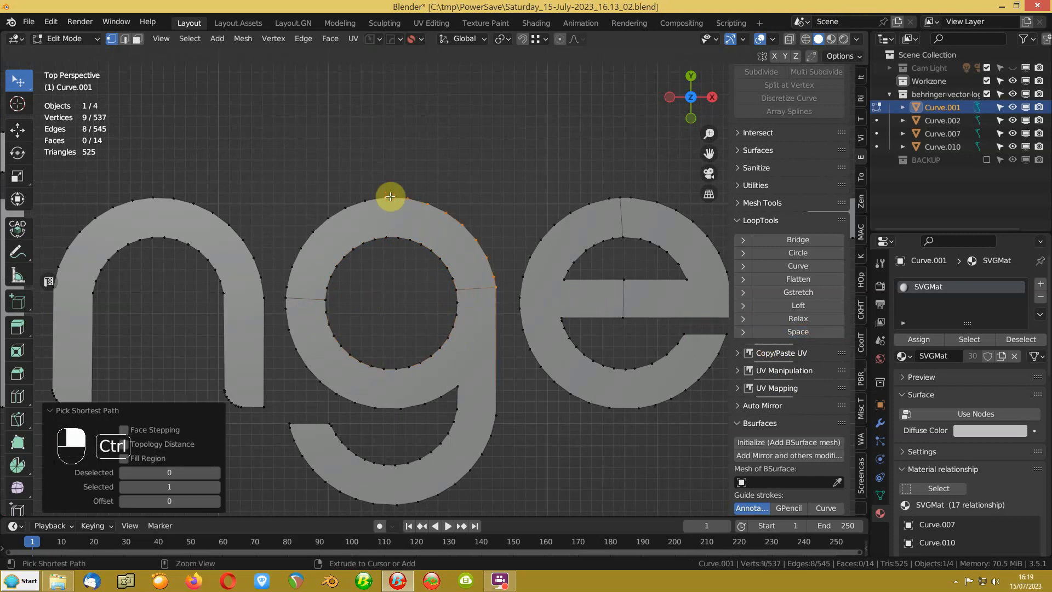
left_click(285, 297, "ctrl")
left_click(788, 332)
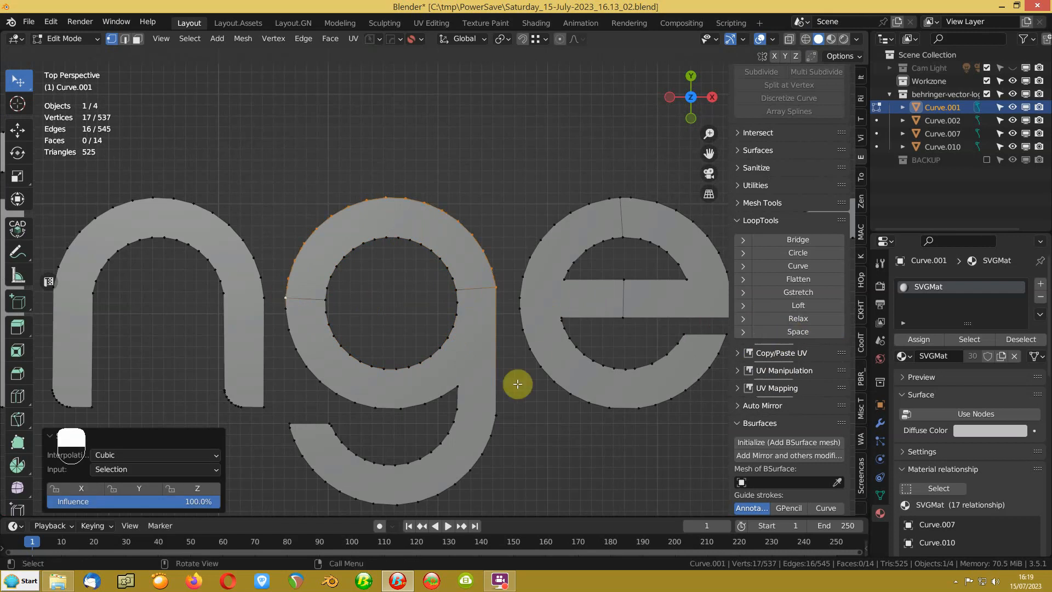
Step: Evenly space the vertices of the g's lower outer arc, up to where the bowl meets the tail, with LoopTools Space
left_click(284, 300)
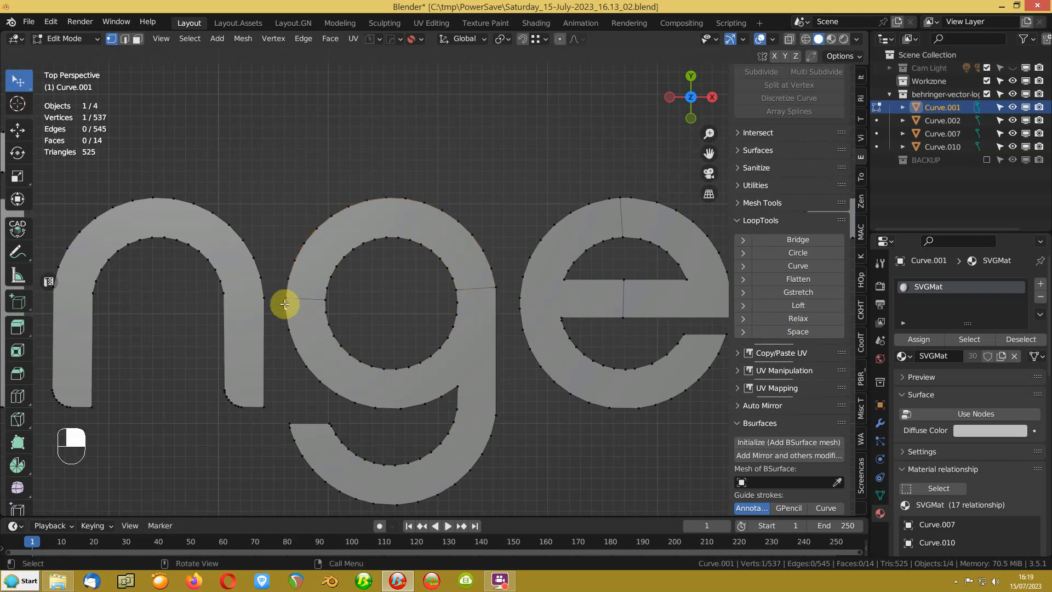
left_click(457, 385, "ctrl")
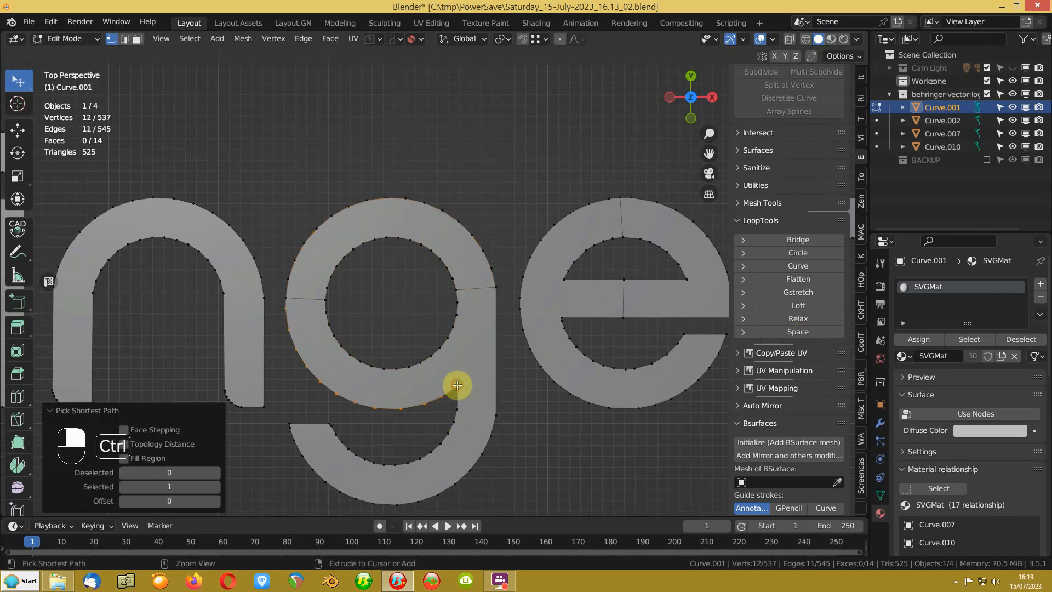
left_click(790, 332)
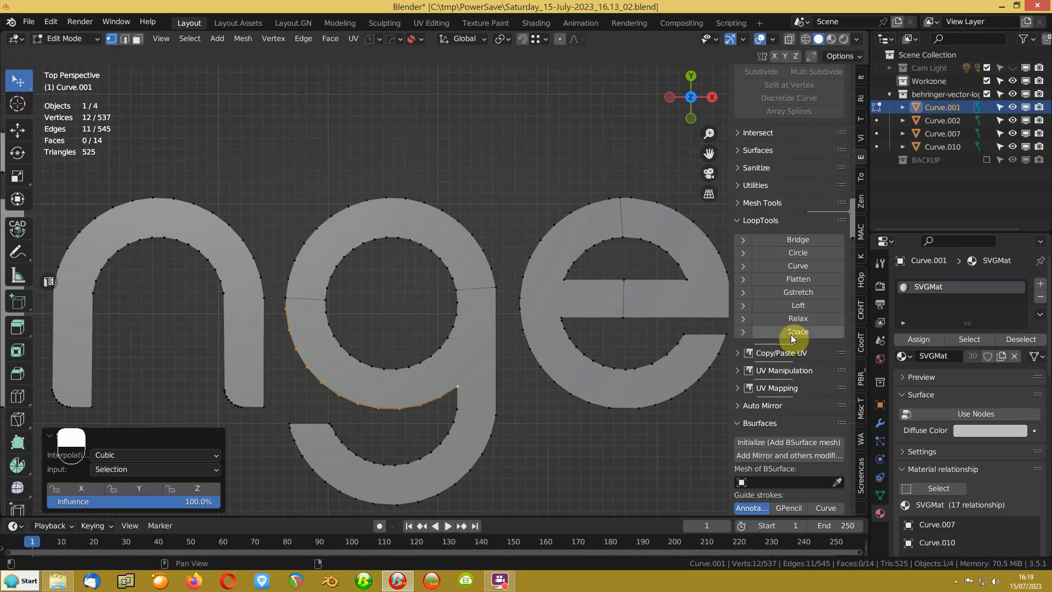
Step: Select the inner curve of the g's tail and even out its vertex spacing with LoopTools Space
left_click(406, 468, "ctrl")
left_click(328, 425, "ctrl")
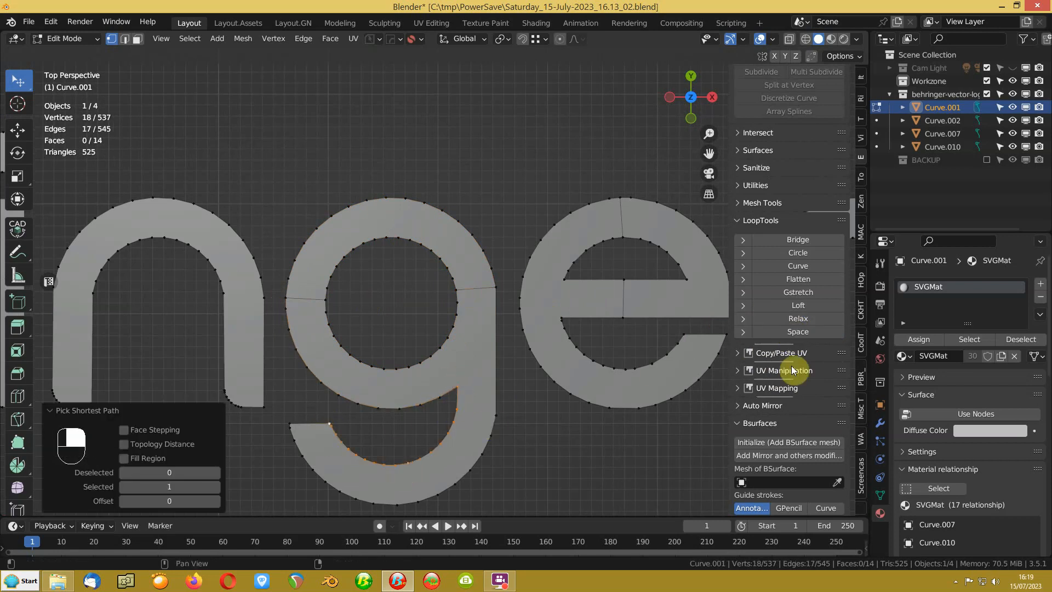
left_click(793, 333)
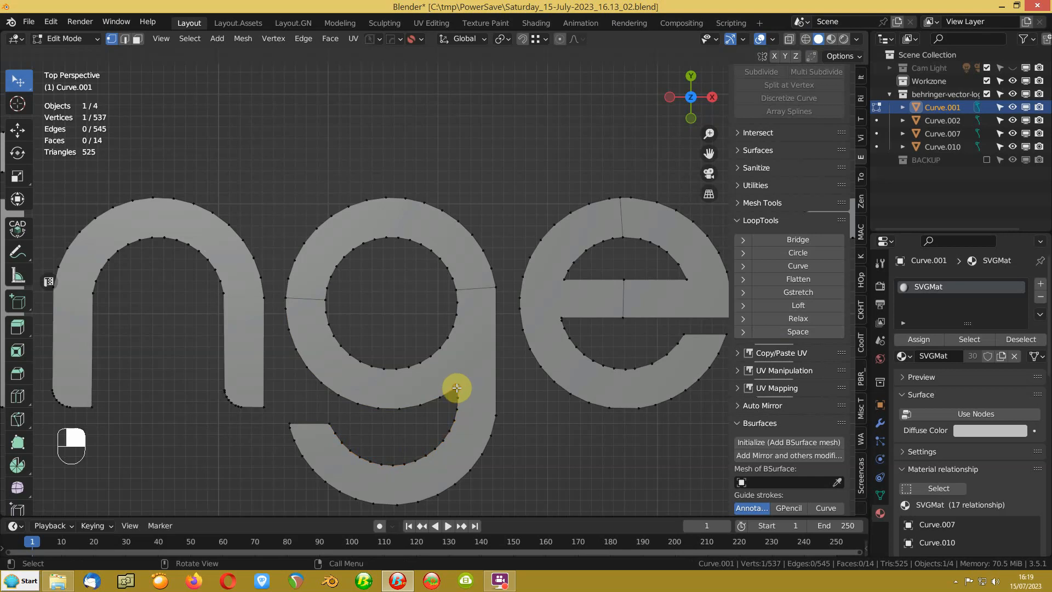
left_click(325, 427, "ctrl")
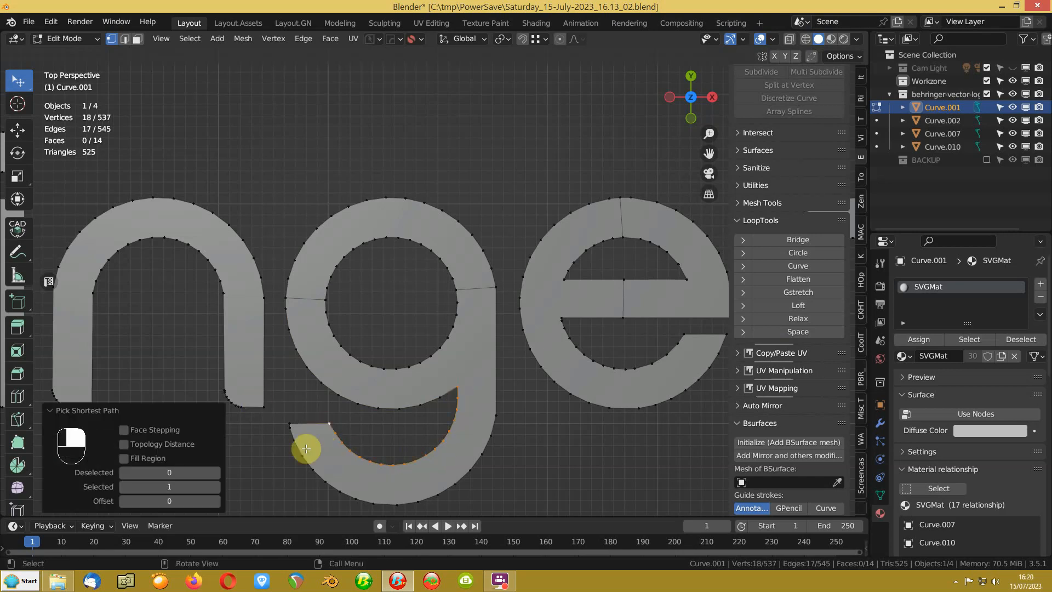
Step: Distribute the vertices along the outer curve of the g's tail evenly with LoopTools Space
left_click(496, 415)
left_click(285, 466, "ctrl")
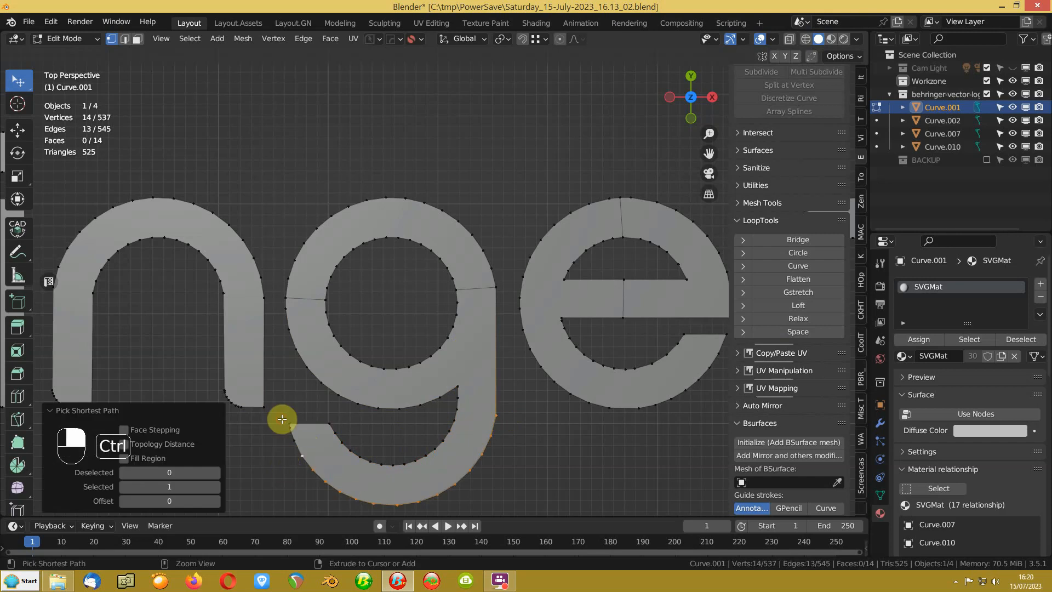
left_click(783, 332)
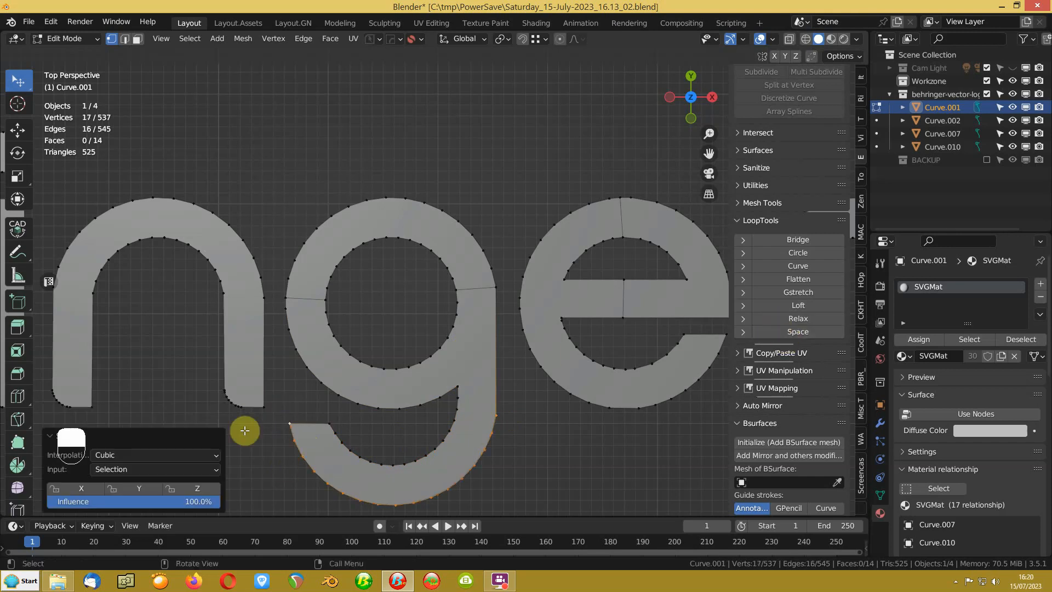
Step: Evenly space the vertices of the rounded corner at the foot of the n's right leg with LoopTools Space
left_click(252, 406)
left_click(218, 384, "ctrl")
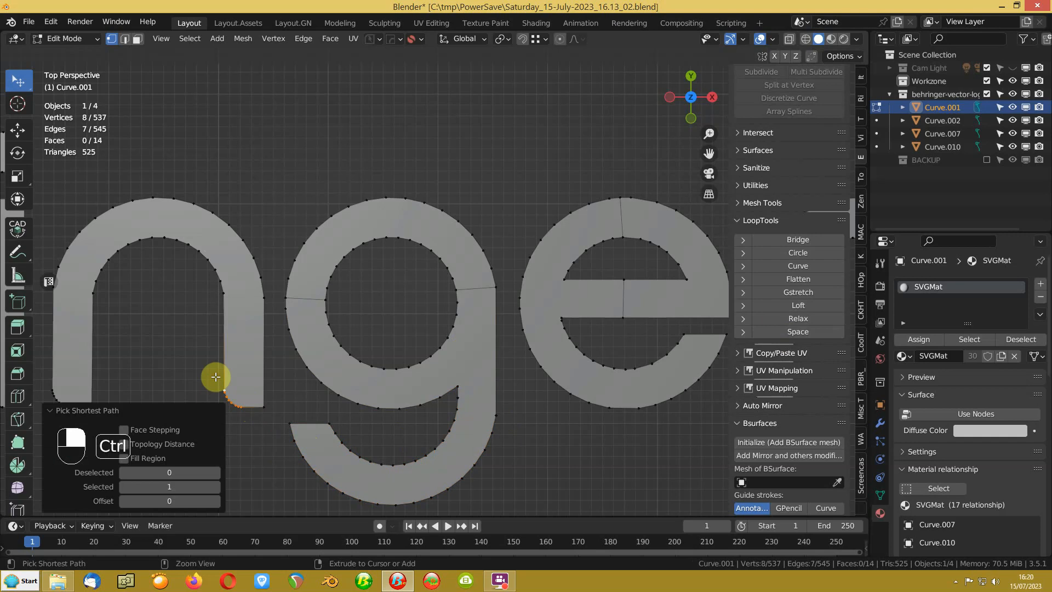
left_click(769, 333)
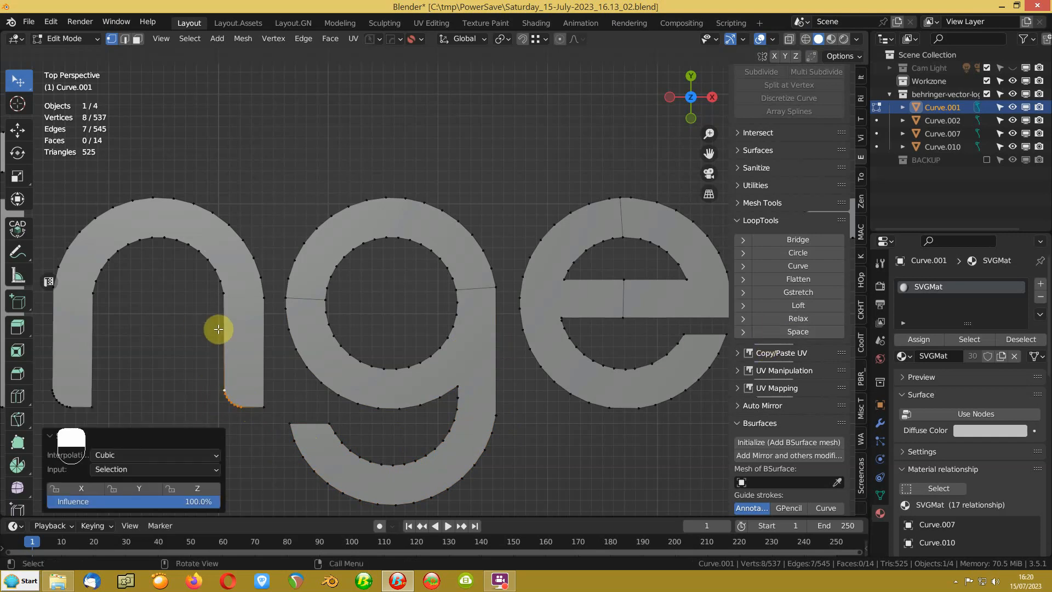
Step: Return to Object Mode and add a Solidify modifier to the behringer lettering
key("Tab")
left_click(207, 251)
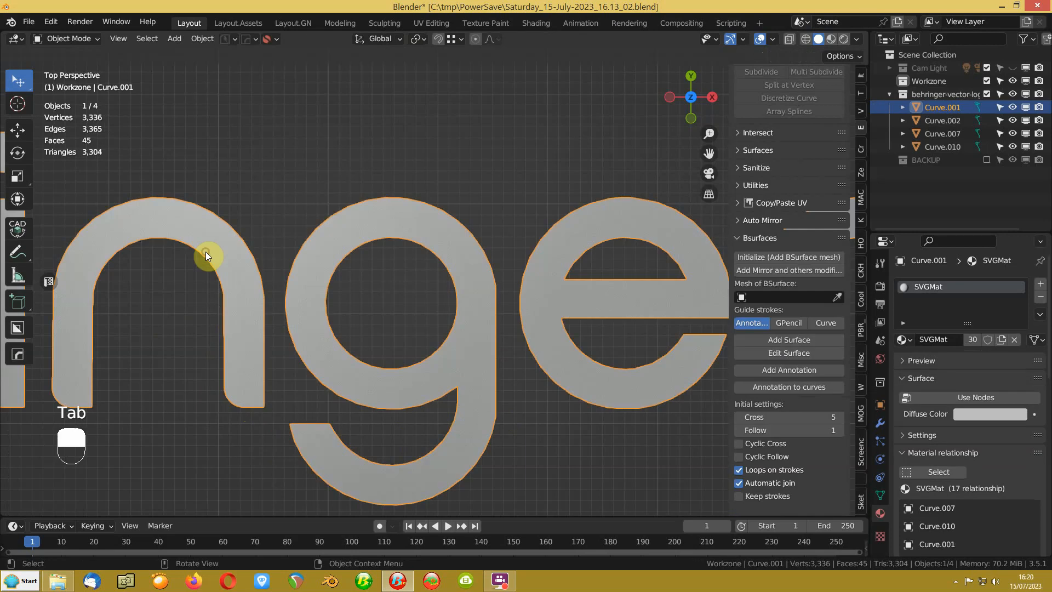
middle_click_drag(205, 252, 344, 300)
scroll(321, 285, "down", 5)
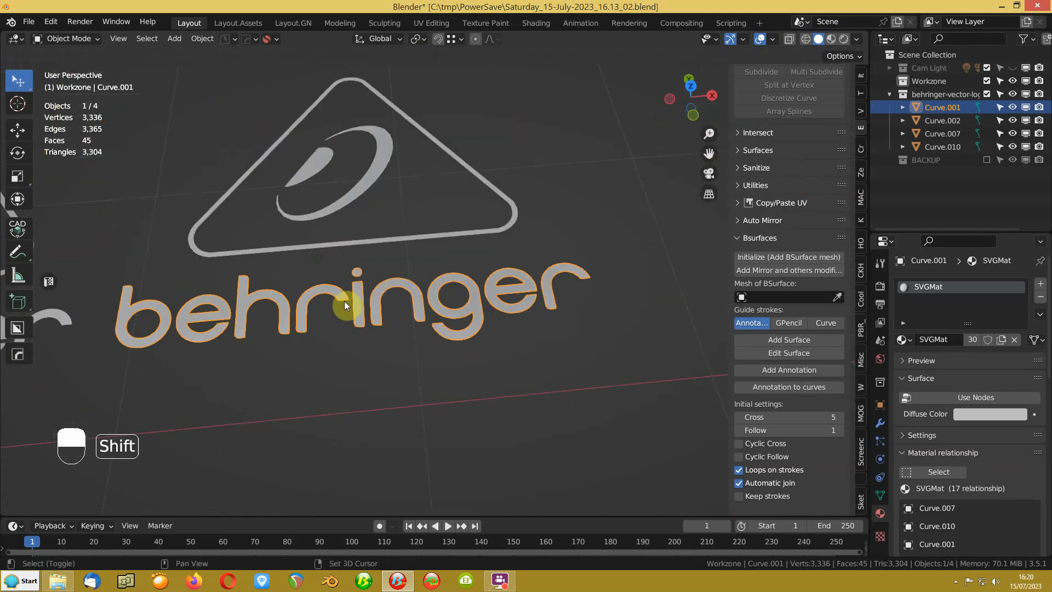
left_click(883, 422)
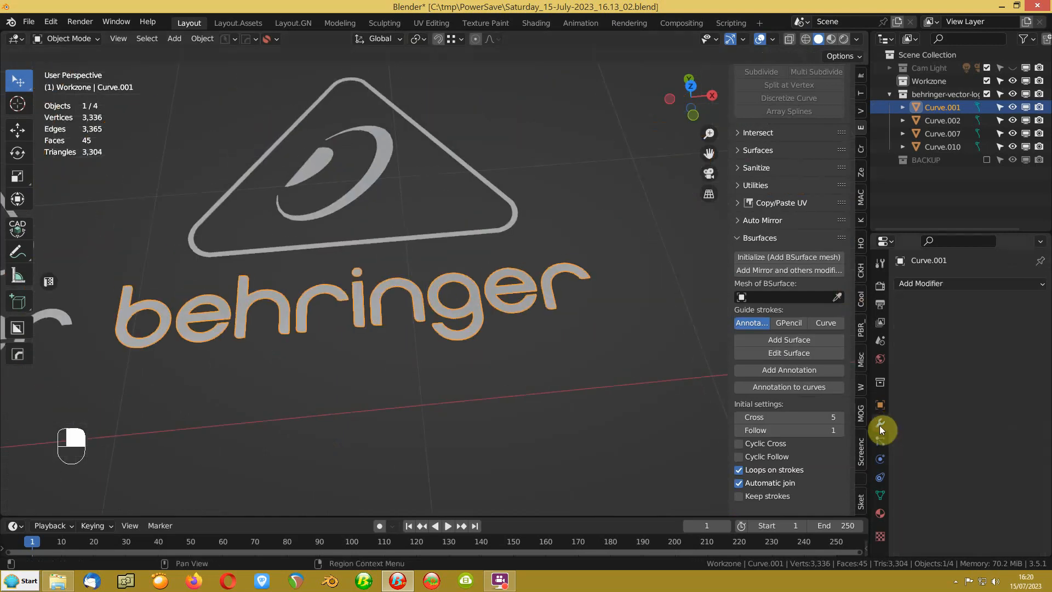
left_click(951, 280)
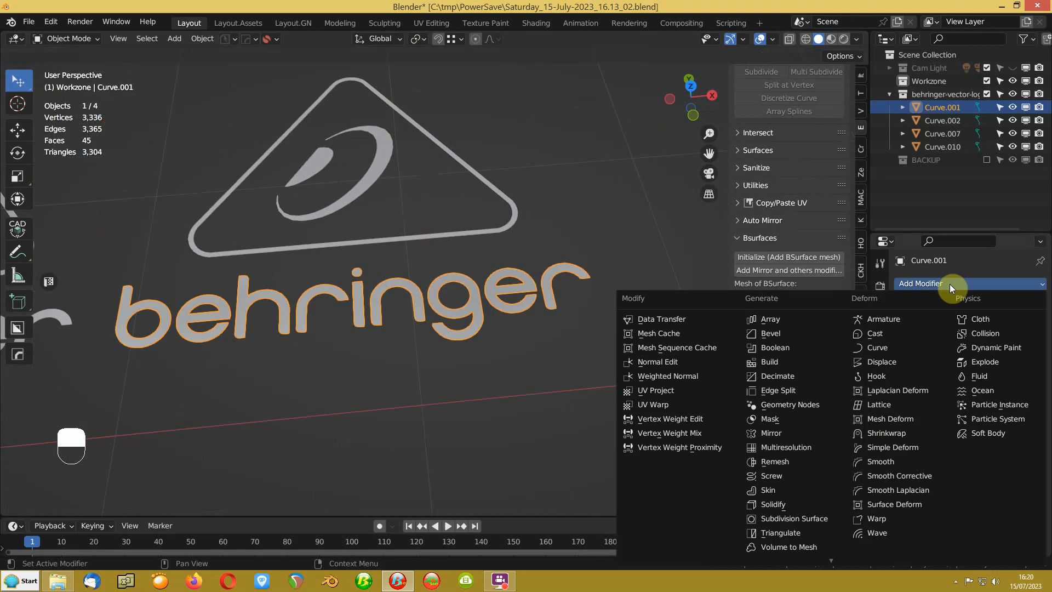
left_click(784, 503)
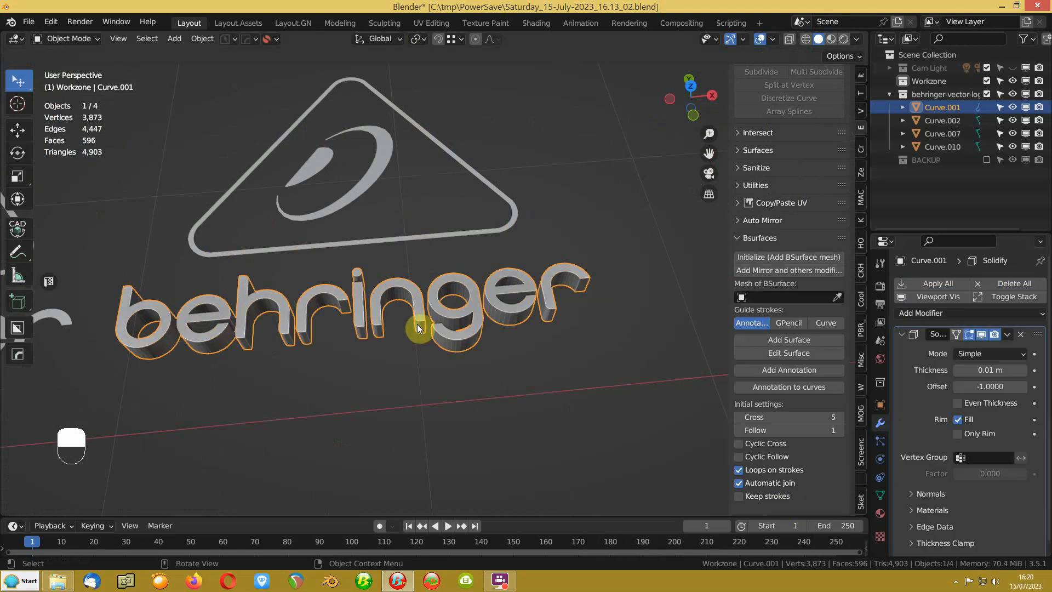
Step: Apply smooth shading to the behringer lettering and set its Auto Smooth angle to 35°
right_click(370, 267)
left_click(357, 261)
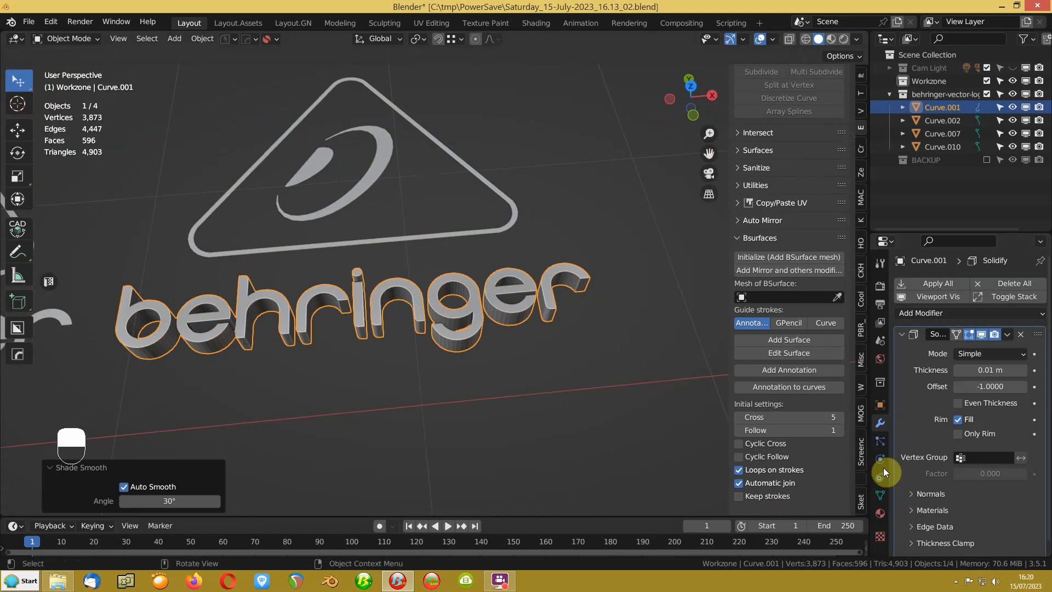
left_click(880, 495)
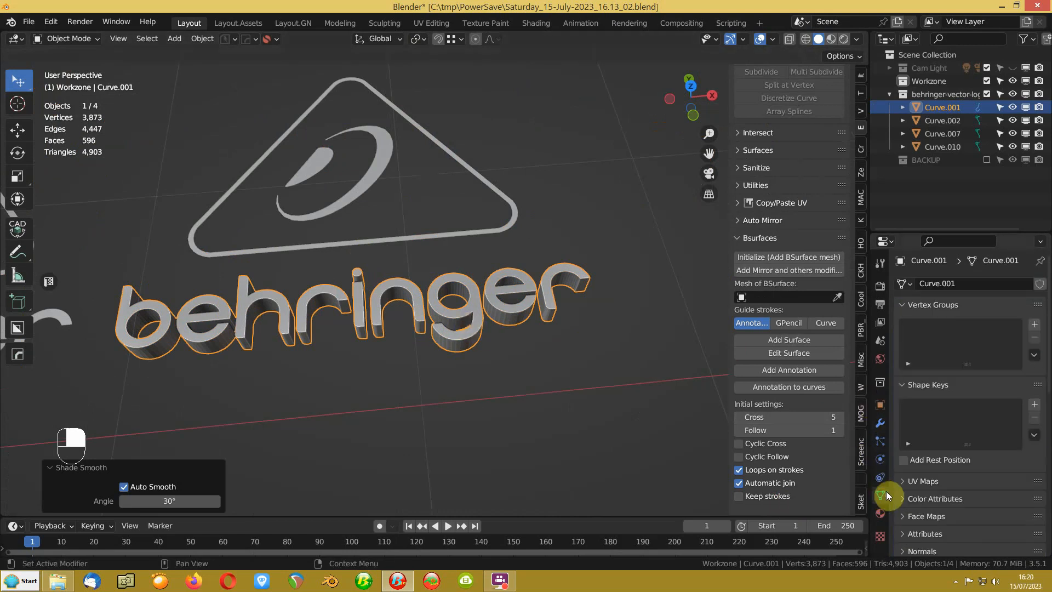
scroll(968, 343, "down", 5)
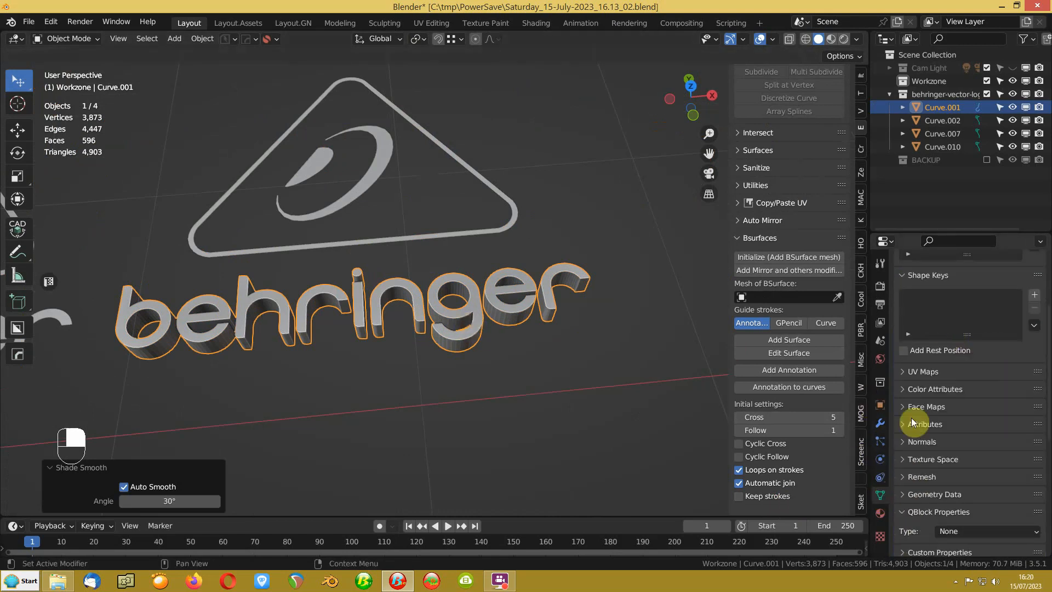
left_click(902, 442)
double_click(989, 460)
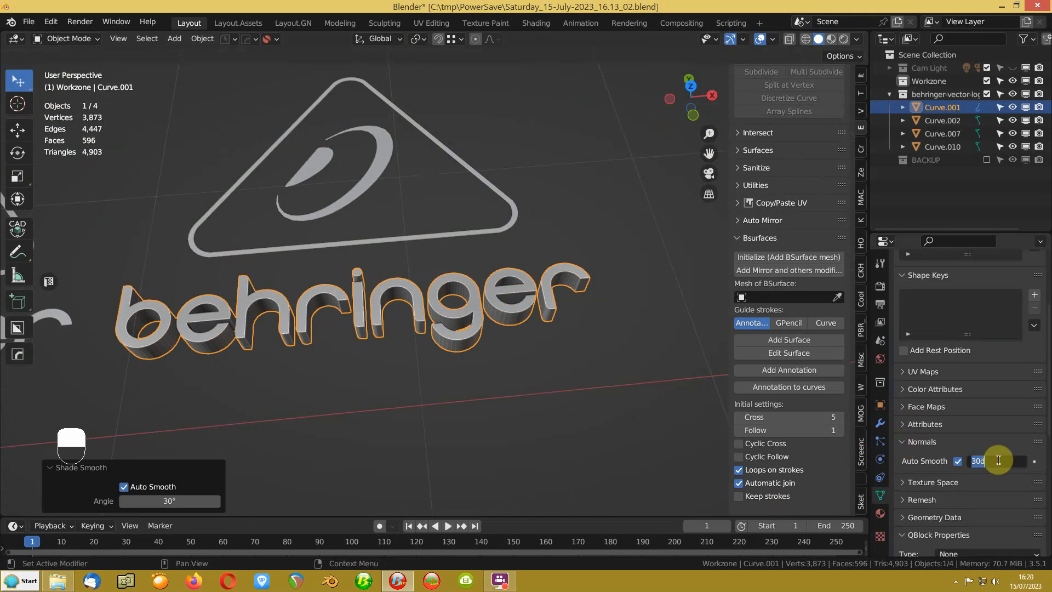
type("35")
key("Return")
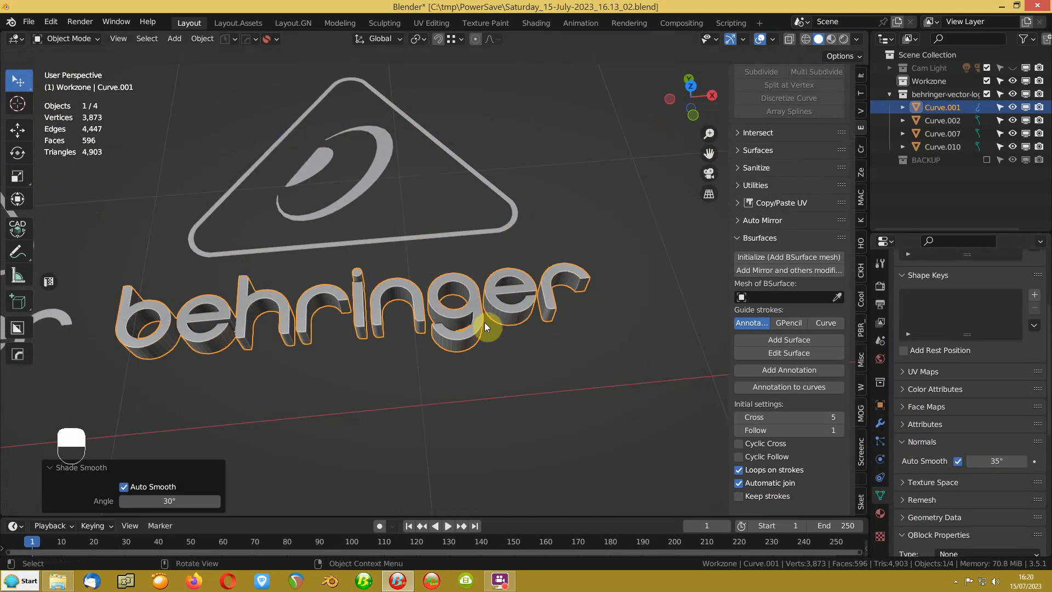
Step: Add a Bevel modifier to the lettering below the Solidify modifier and collapse the Solidify settings
scroll(484, 322, "up", 4)
middle_click_drag(305, 337, 326, 267)
middle_click_drag(203, 317, 214, 301, "shift")
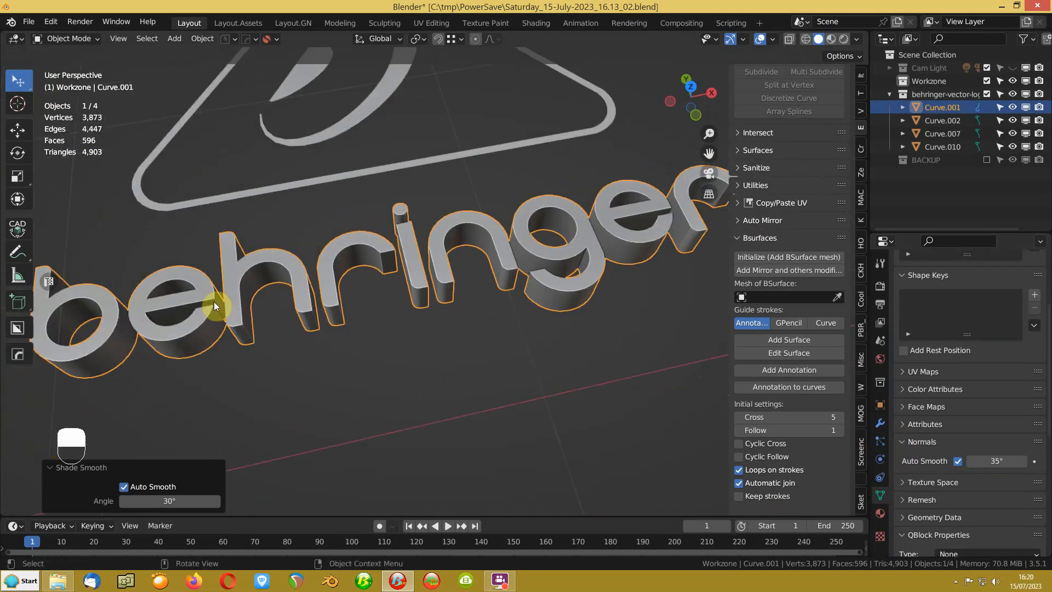
scroll(384, 257, "up", 7)
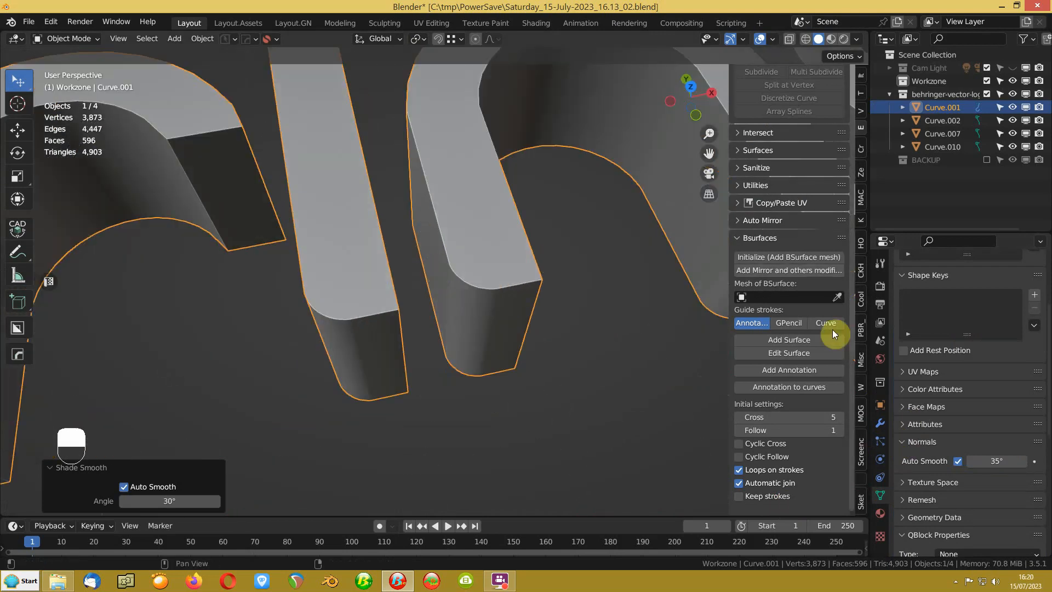
left_click(879, 422)
left_click(925, 301)
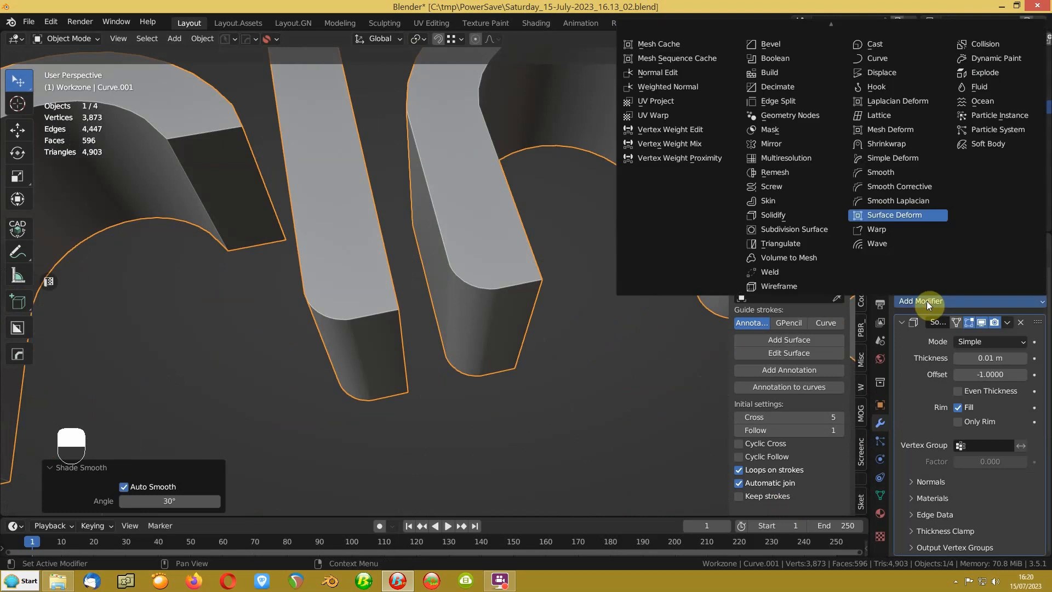
left_click(768, 45)
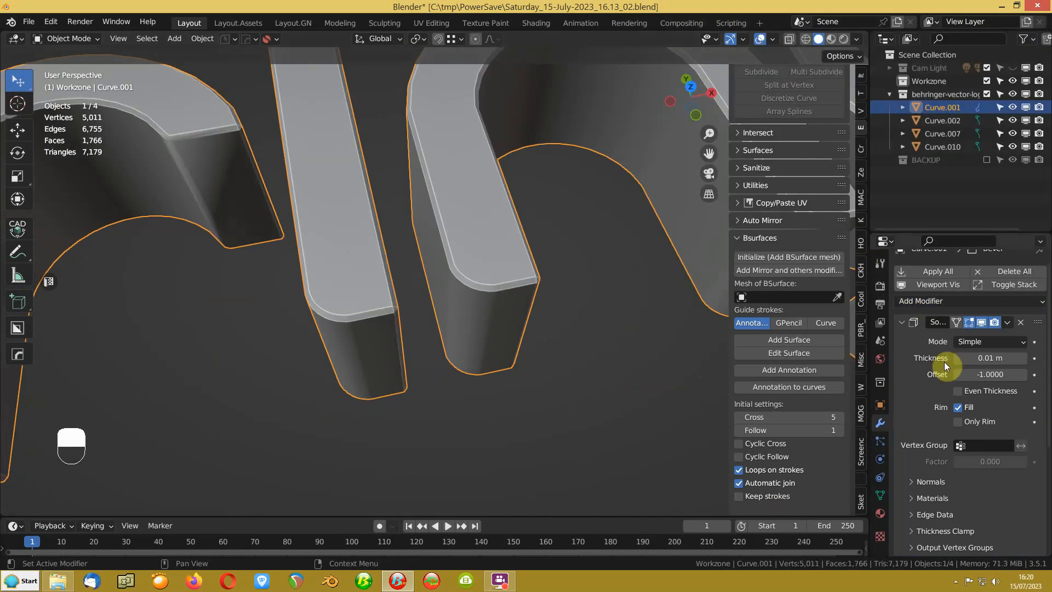
left_click(905, 324)
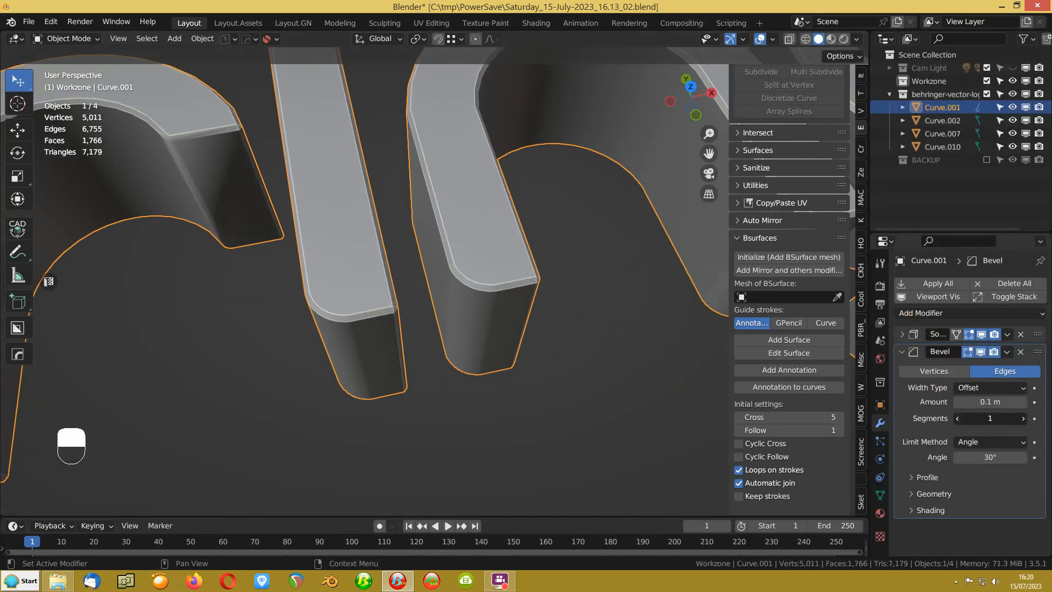
Step: Reduce the lettering's Bevel amount to 0.004 m and turn off Clamp Overlap in its geometry options
left_click_drag(990, 402, 989, 402, "shift")
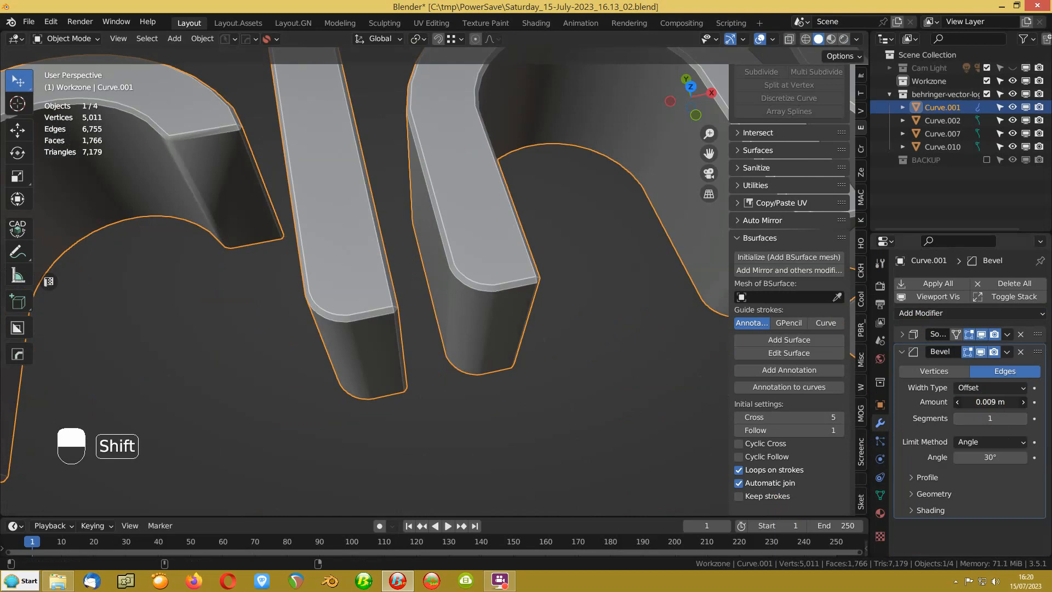
left_click_drag(989, 402, 981, 402, "shift")
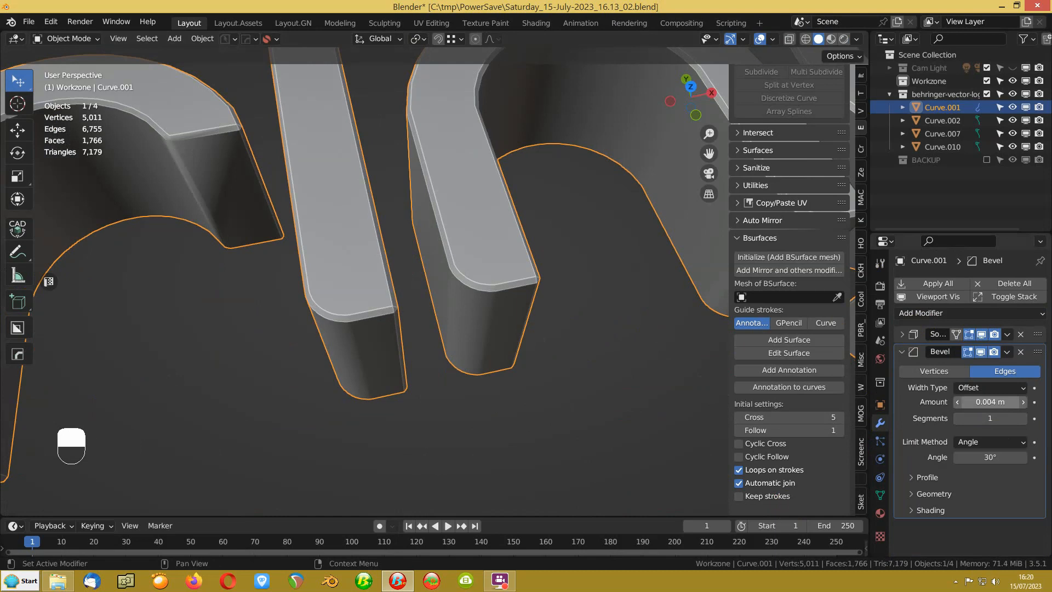
left_click(913, 495)
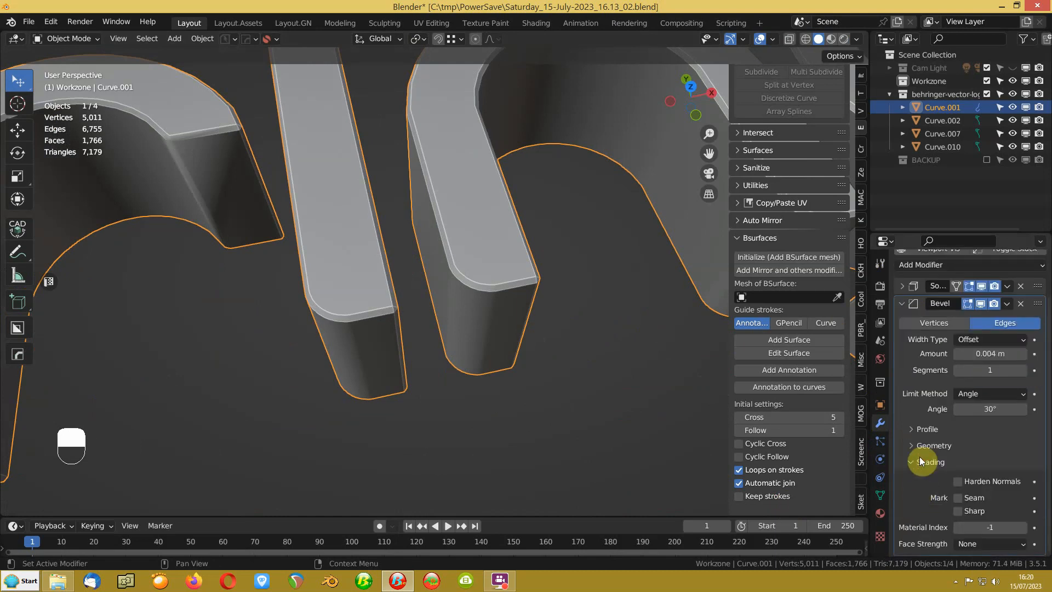
left_click(957, 521)
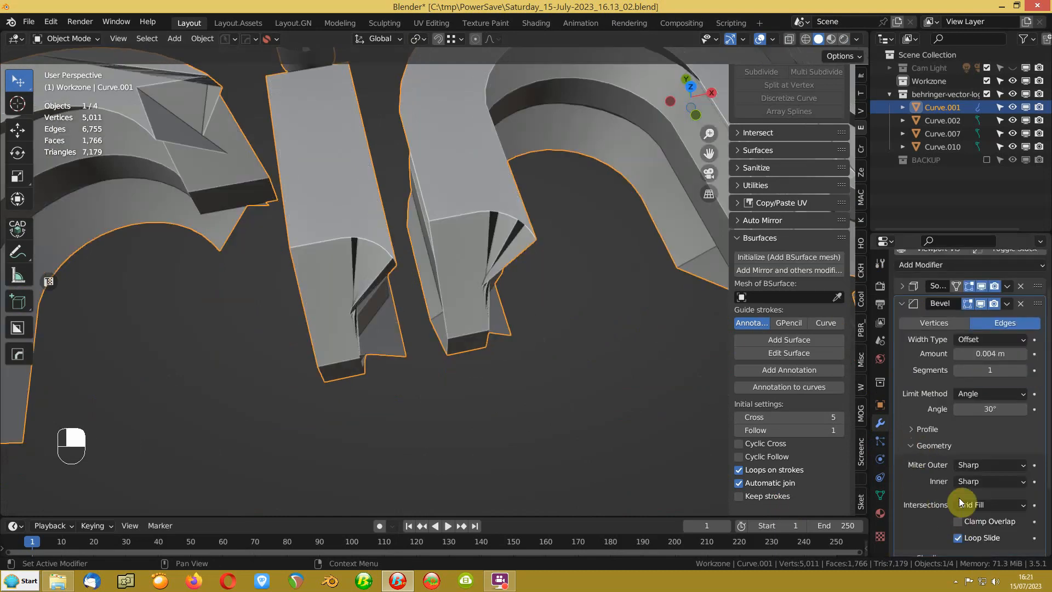
Step: Try Bevel amounts of 0.002 m and 0.0005 m on the lettering
left_click_drag(994, 353, 964, 354, "shift")
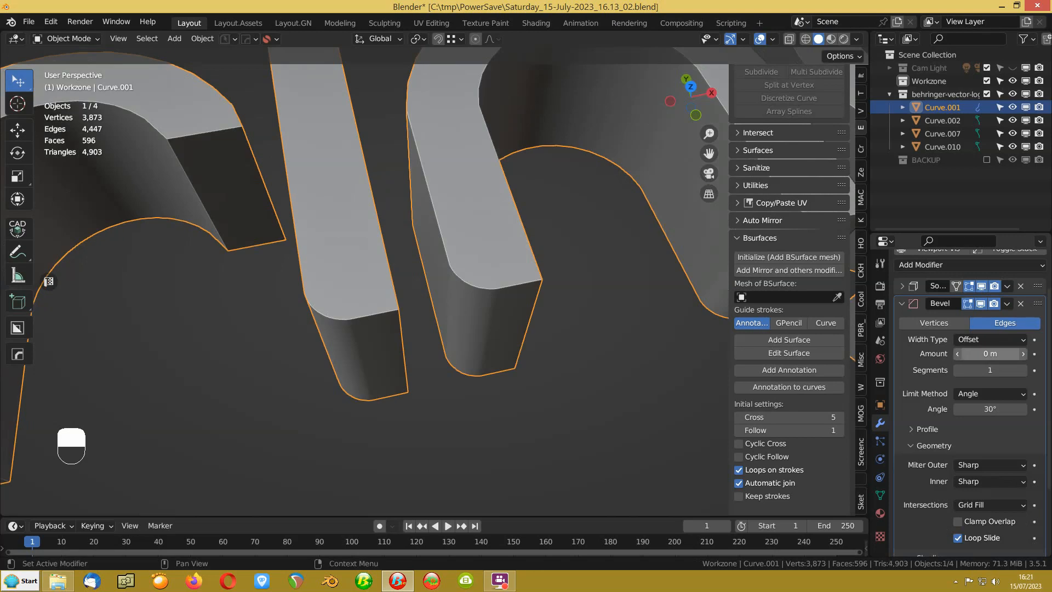
left_click(993, 353)
type(".002")
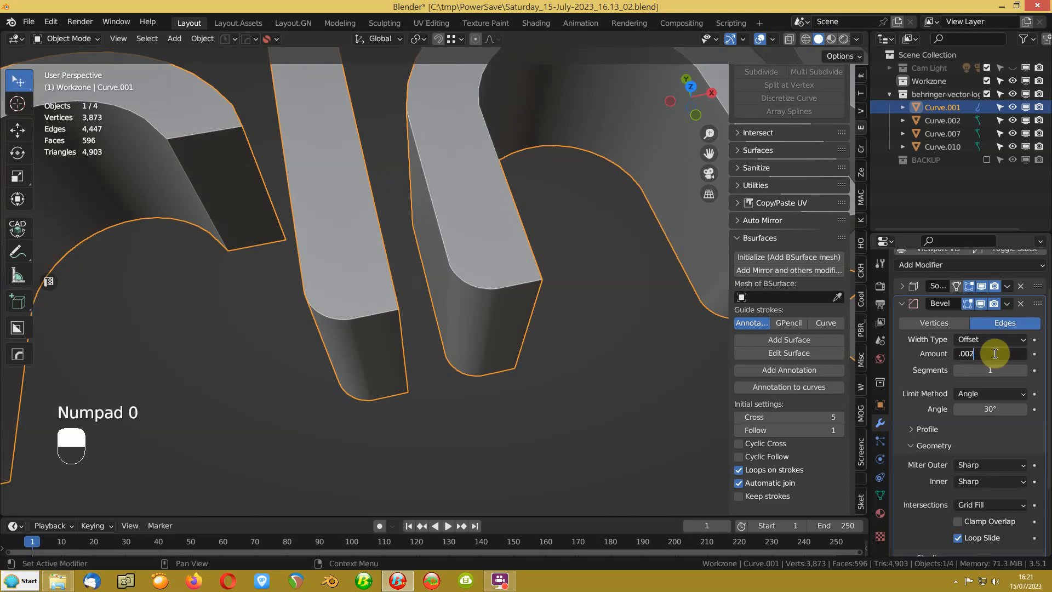
key("Return")
left_click(979, 355)
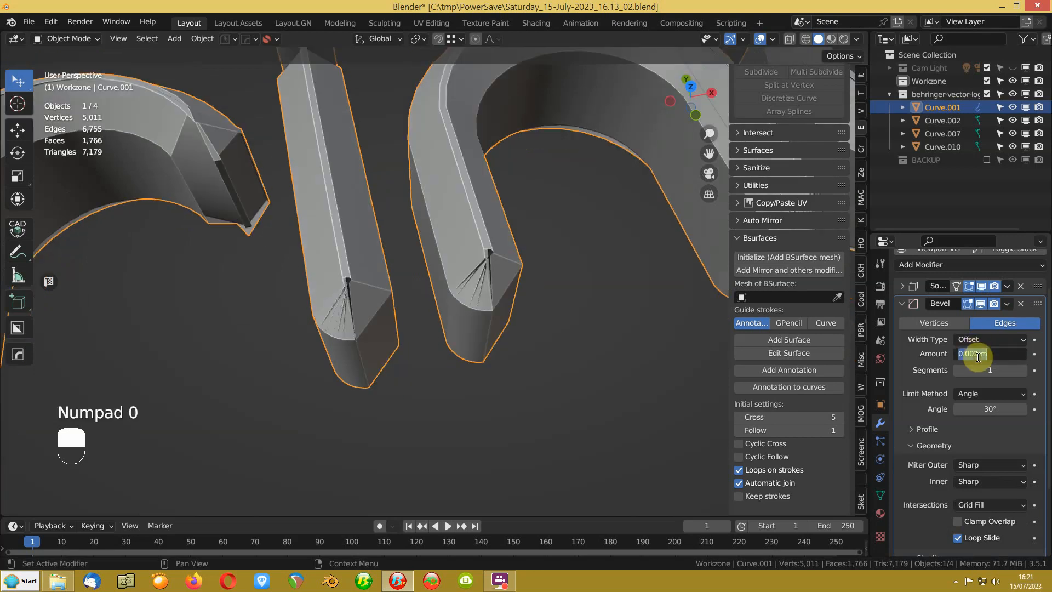
type(".0005")
key("Return")
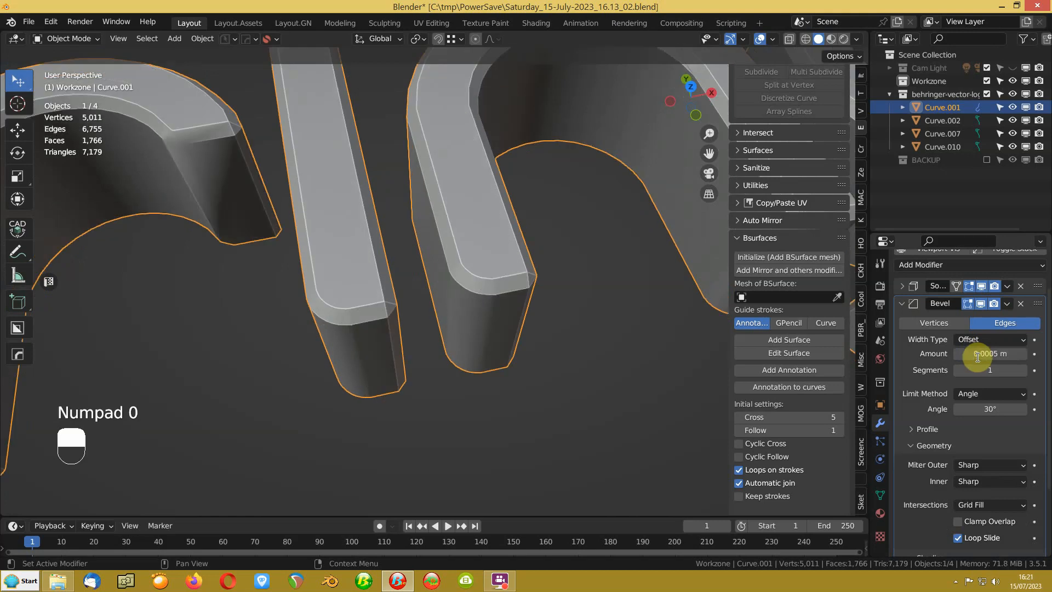
Step: Set the lettering's Bevel to 8 segments with an amount of 0.0003 m
scroll(547, 328, "down", 5)
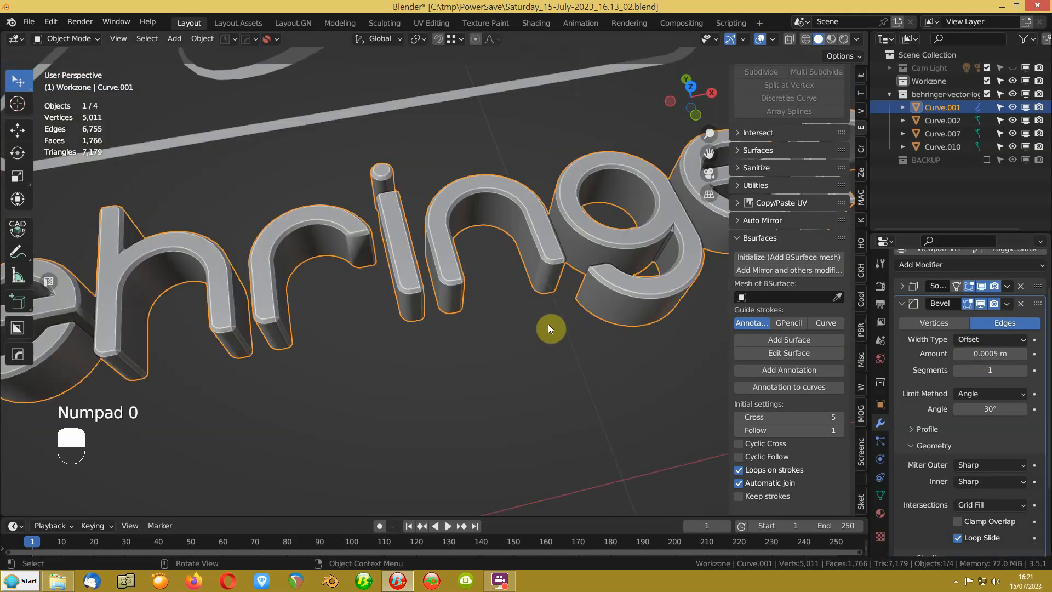
middle_click_drag(548, 324, 561, 305)
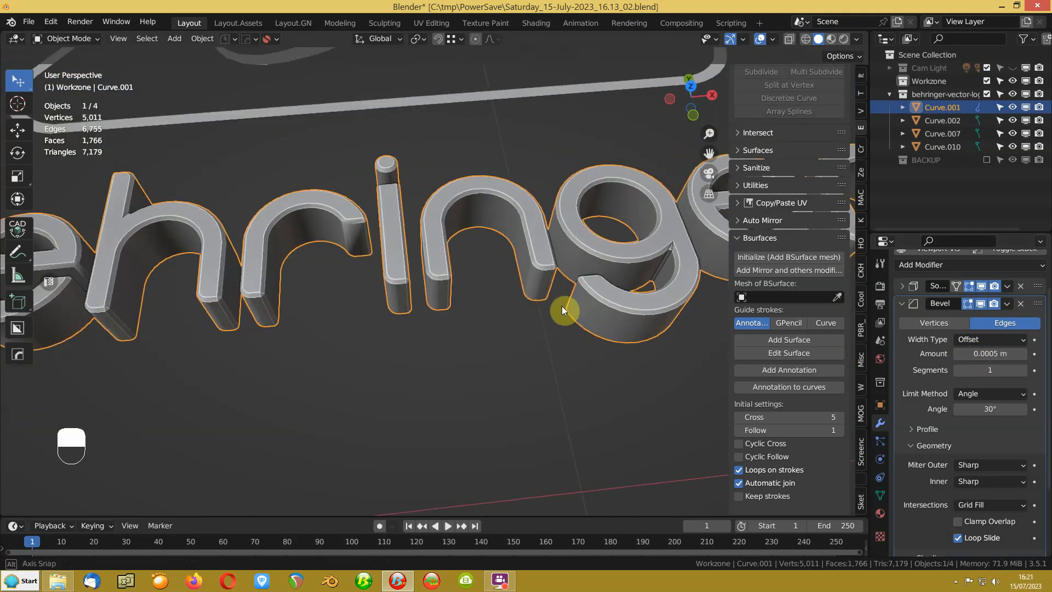
left_click(981, 374)
type("8")
key("Return")
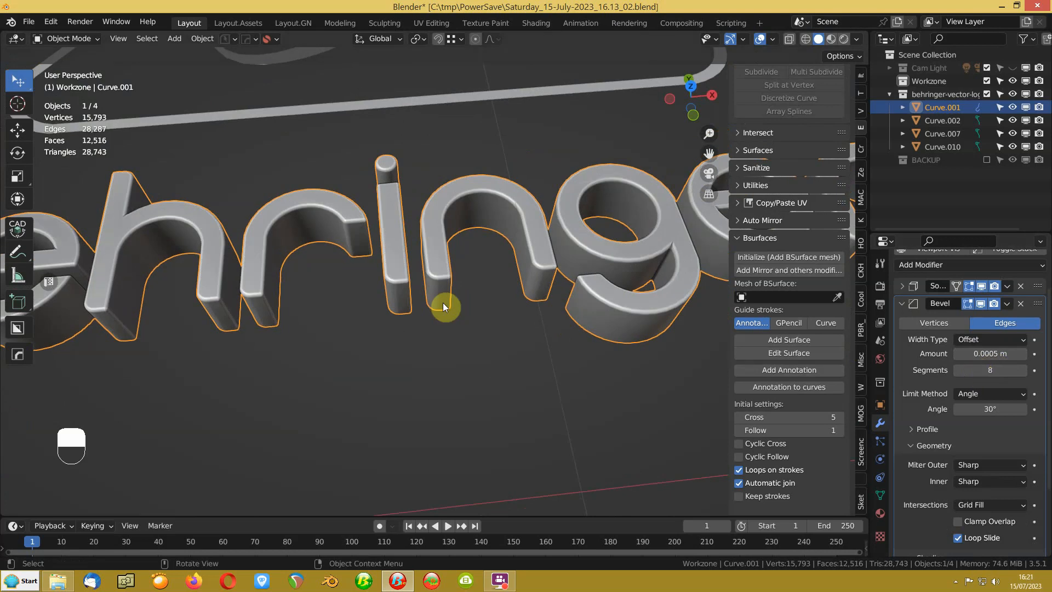
scroll(443, 302, "up", 5)
double_click(973, 353)
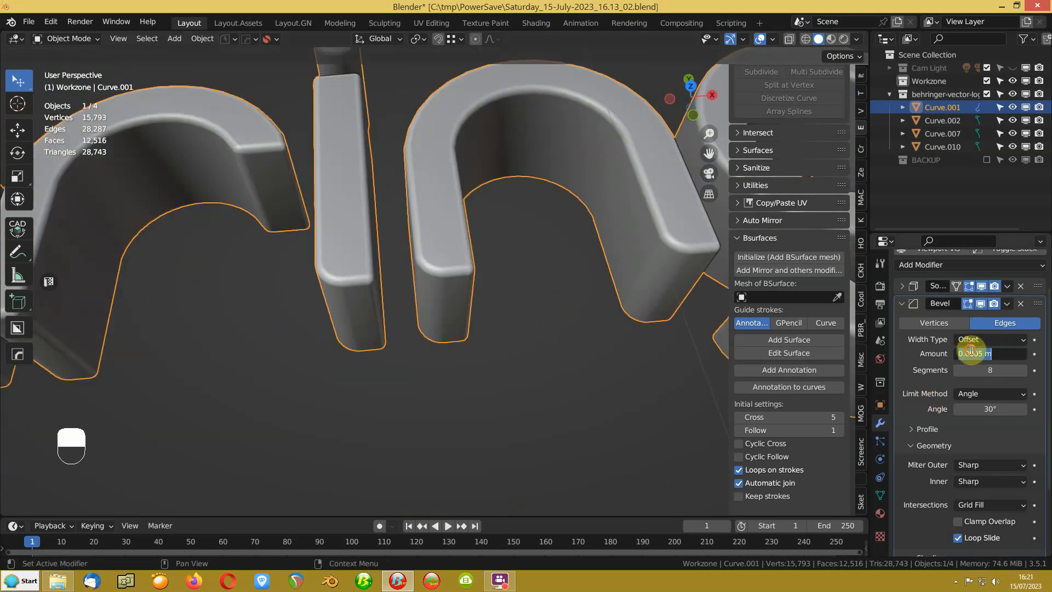
key("Return")
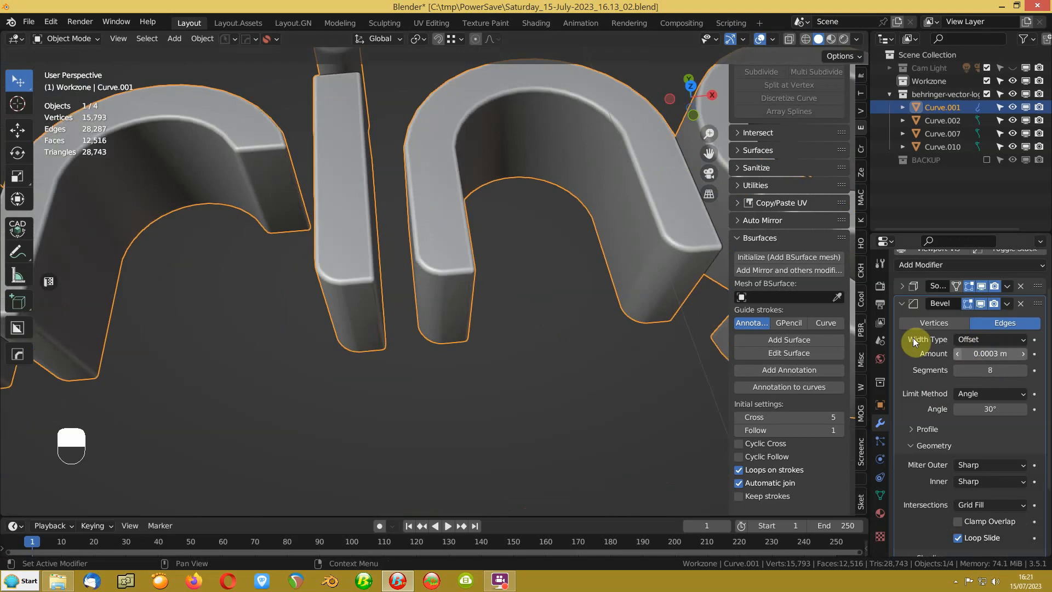
Step: Copy the Solidify and Bevel modifiers from the lettering to the triangular emblem beside it
scroll(433, 344, "down", 8)
middle_click_drag(486, 352, 412, 270)
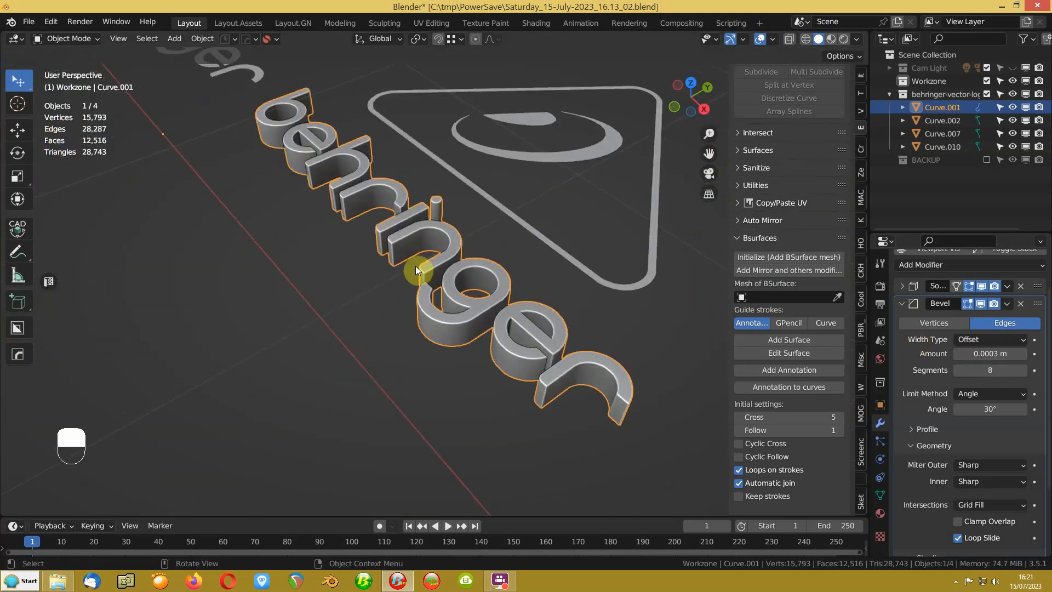
scroll(451, 308, "up", 4)
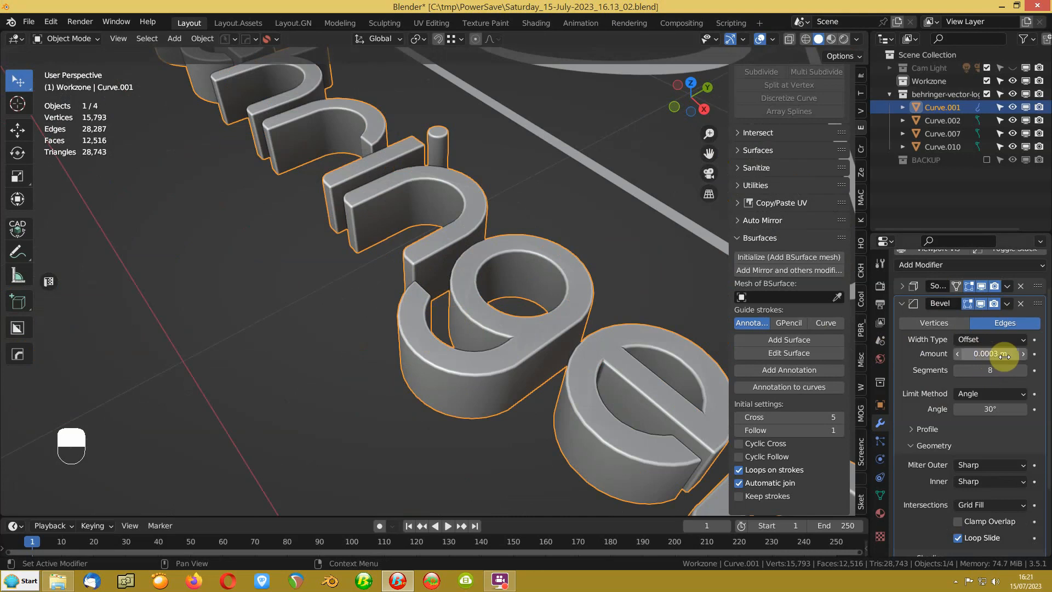
scroll(463, 317, "down", 6)
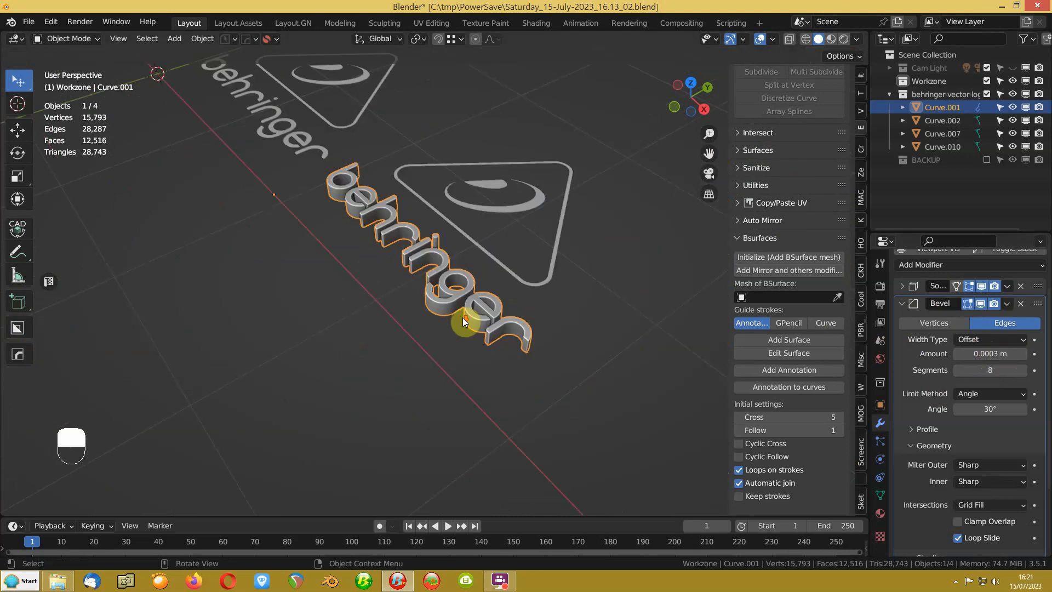
left_click(476, 241, "shift")
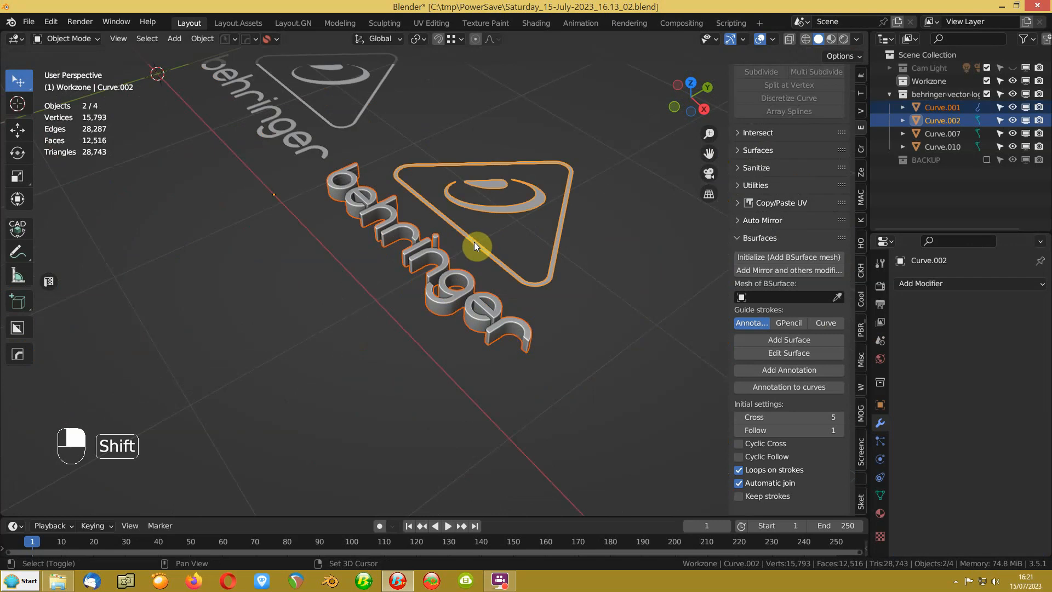
left_click(417, 261, "shift")
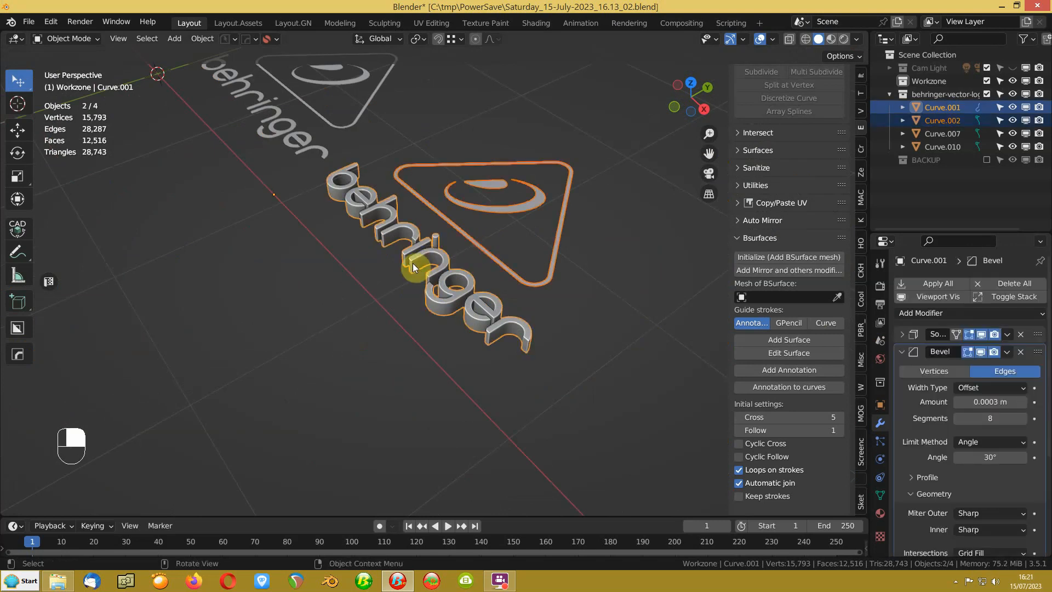
key("ctrl+l")
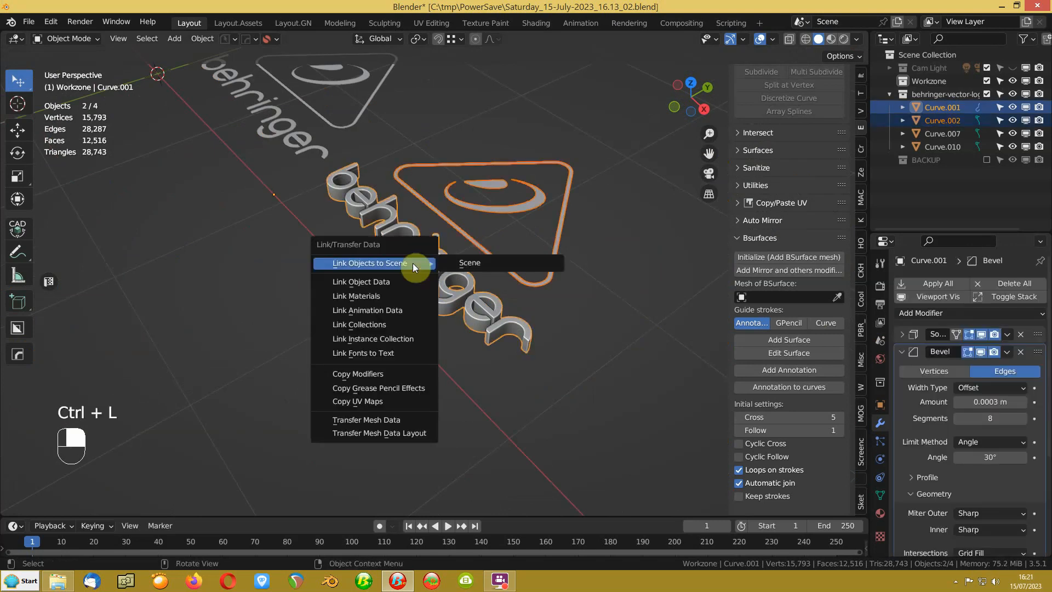
left_click(387, 373)
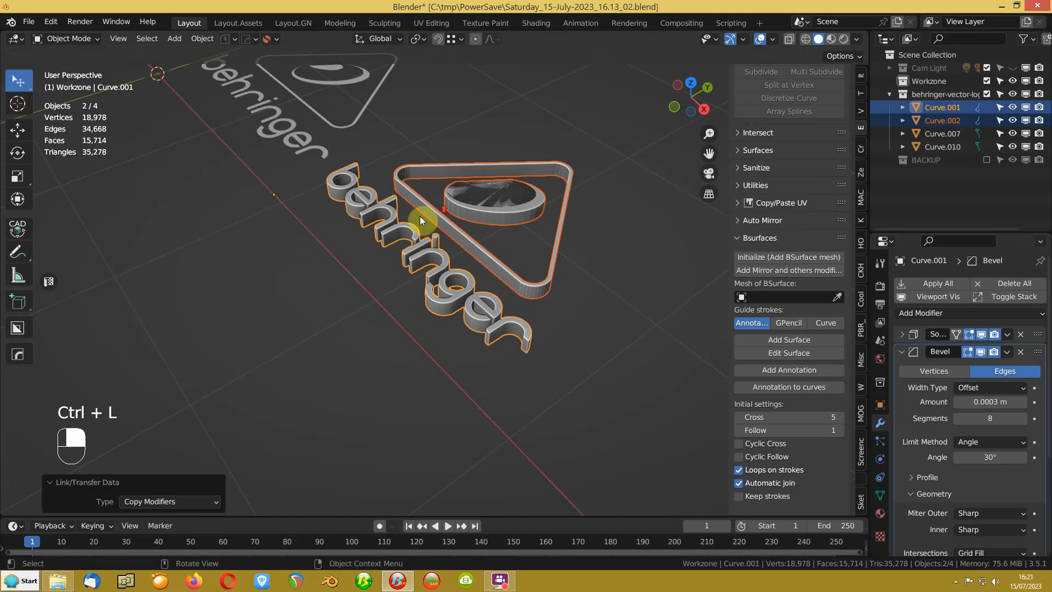
Step: Select only the triangular emblem and turn off the viewport display of its Bevel modifier
middle_click_drag(419, 216, 553, 237)
left_click(482, 183)
left_click(981, 353)
left_click(981, 353)
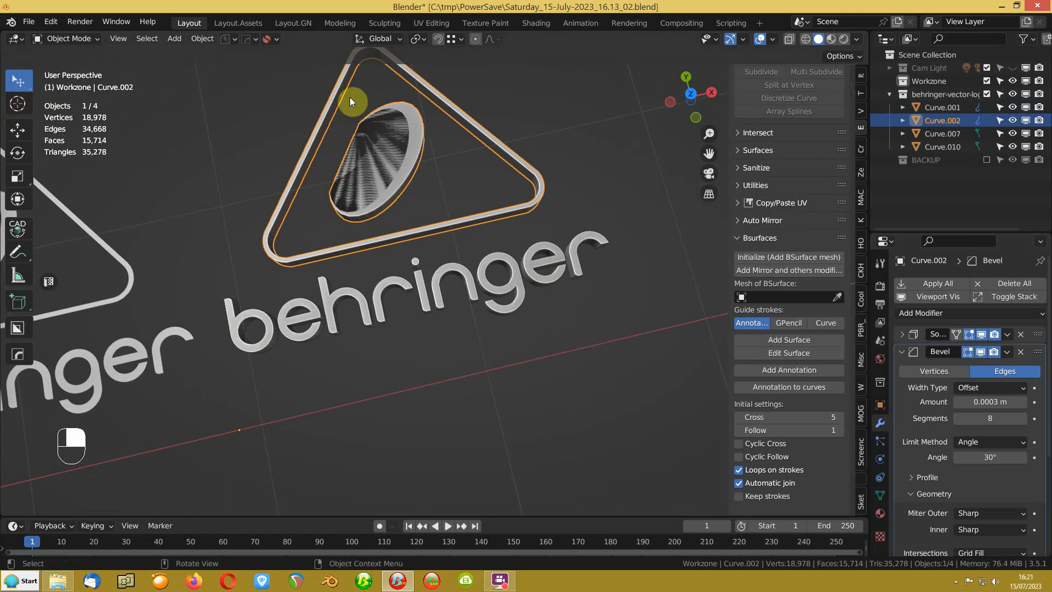
middle_click_drag(277, 62, 335, 219, "shift")
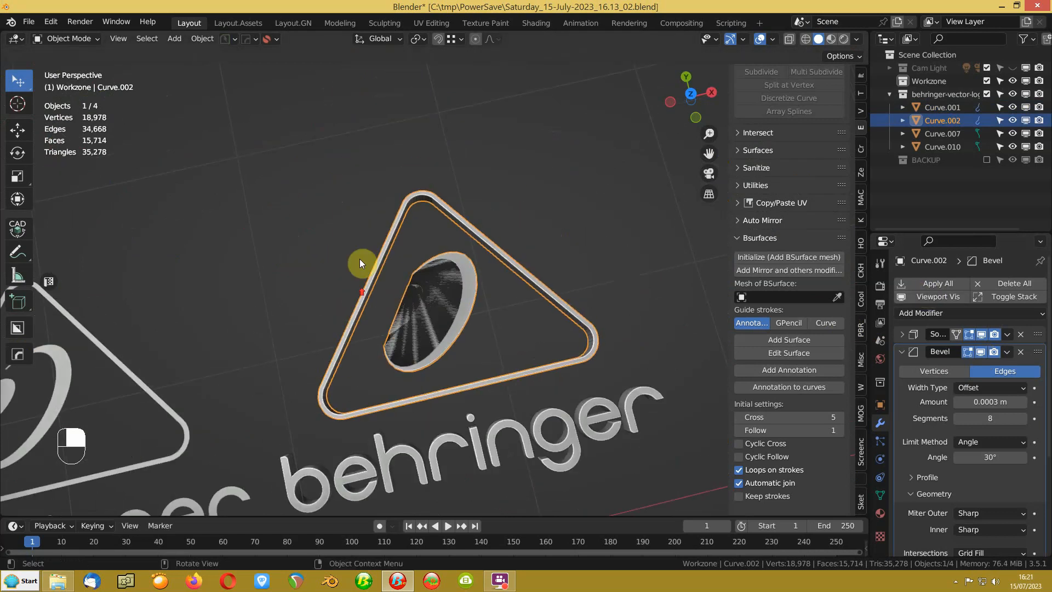
scroll(359, 257, "up", 6)
left_click(980, 352)
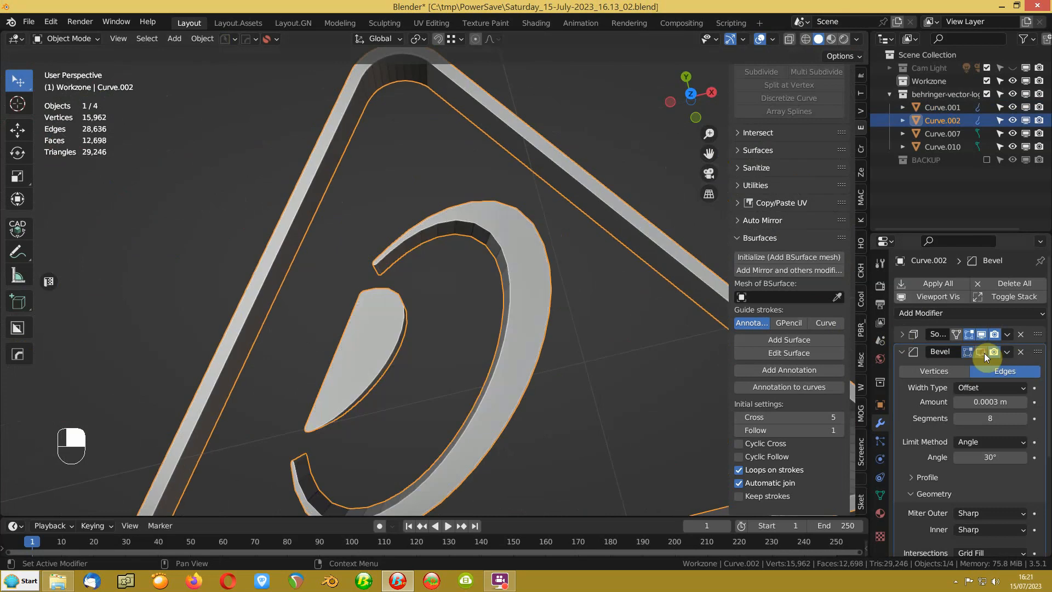
Step: Apply smooth shading with Auto Smooth to the triangular emblem
scroll(482, 303, "up", 5)
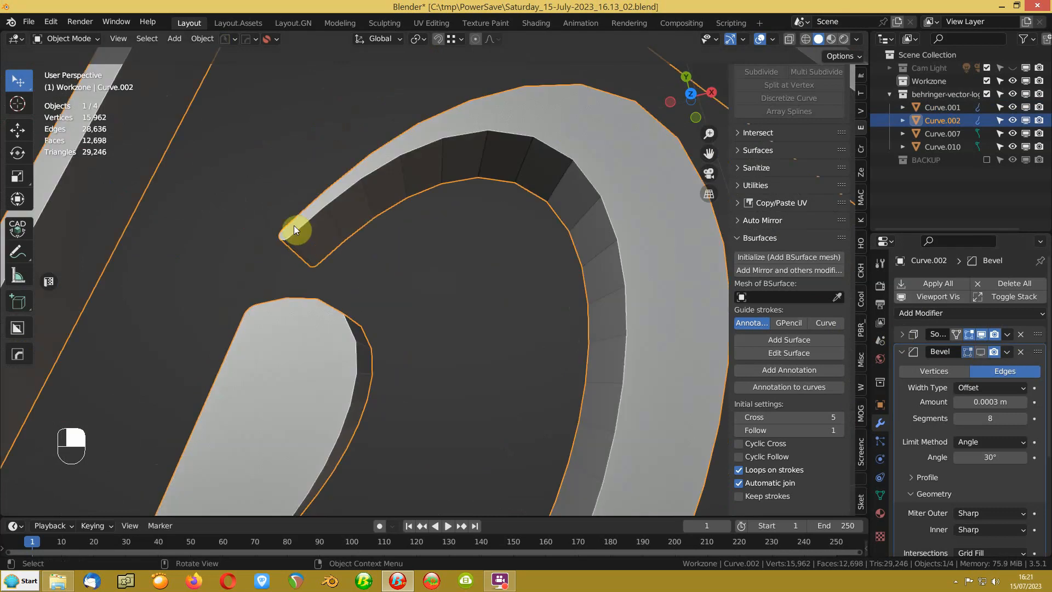
right_click(307, 211)
left_click(307, 211)
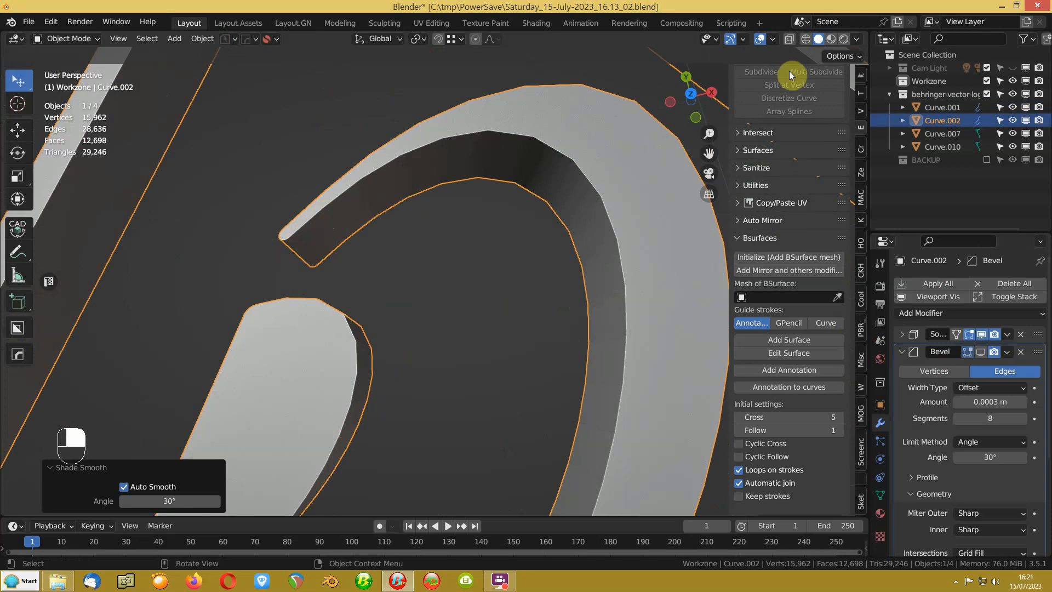
Step: Show the wireframe overlay in the viewport and turn the triangular emblem's Bevel display back on
left_click(771, 38)
left_click(691, 261)
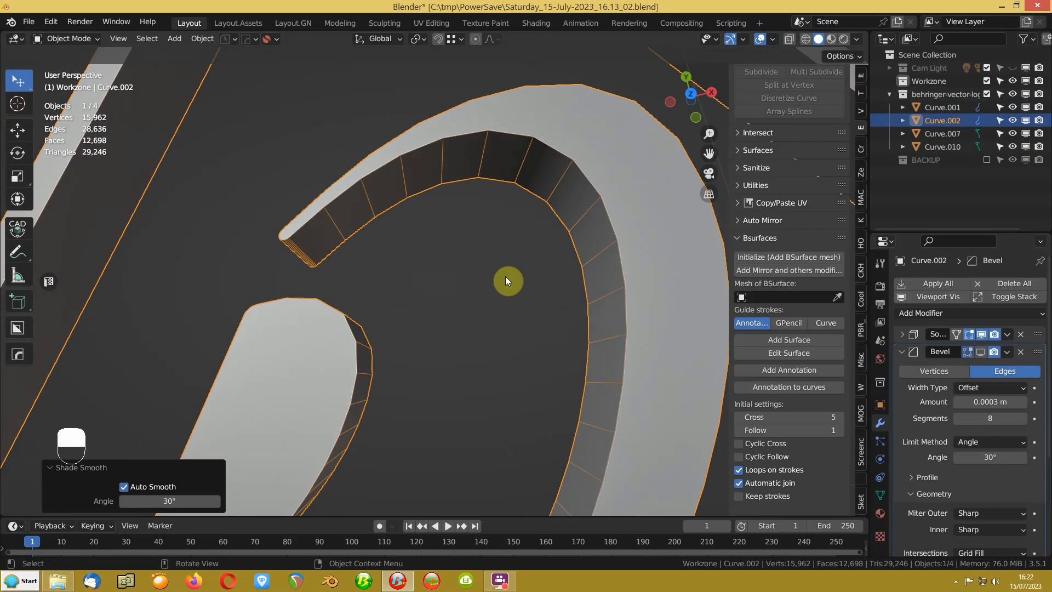
left_click(980, 351)
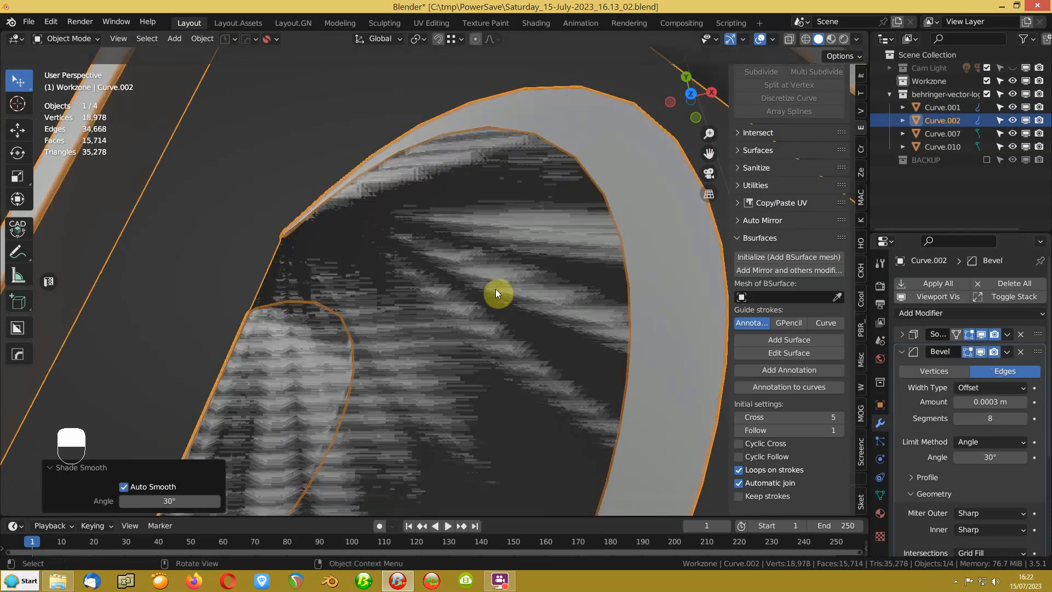
Step: Divide the emblem's Bevel amount by 4 to make it 0.000075 m
scroll(274, 243, "up", 5)
middle_click_drag(164, 216, 347, 300, "shift")
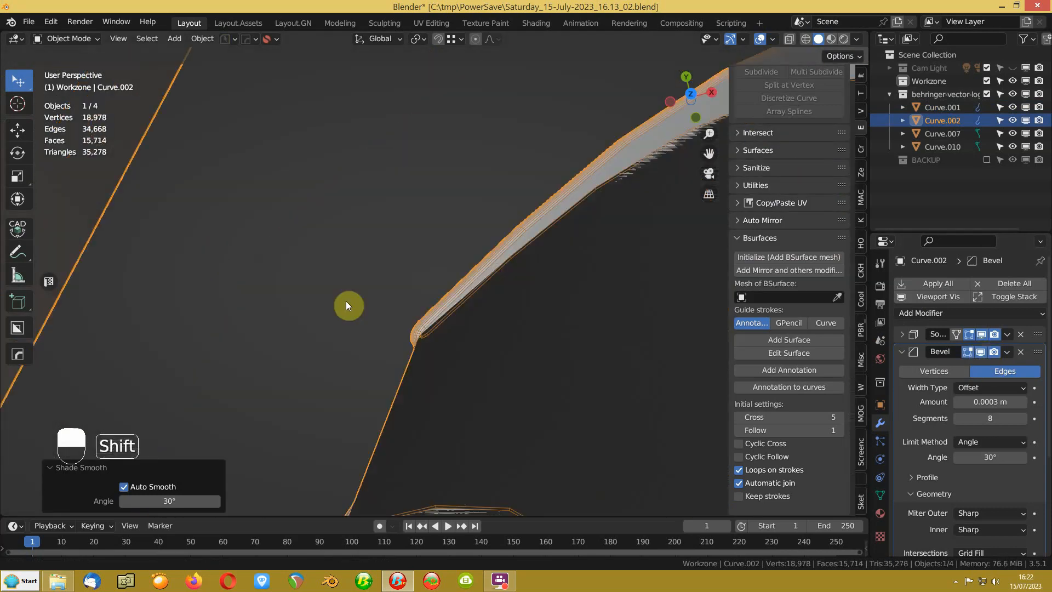
left_click(980, 401)
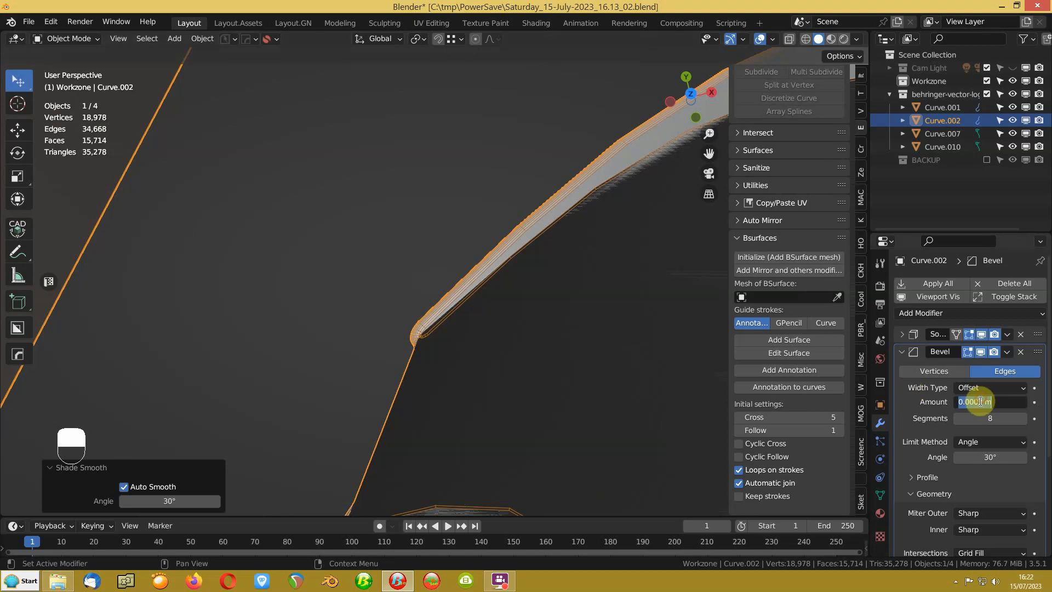
left_click(982, 402)
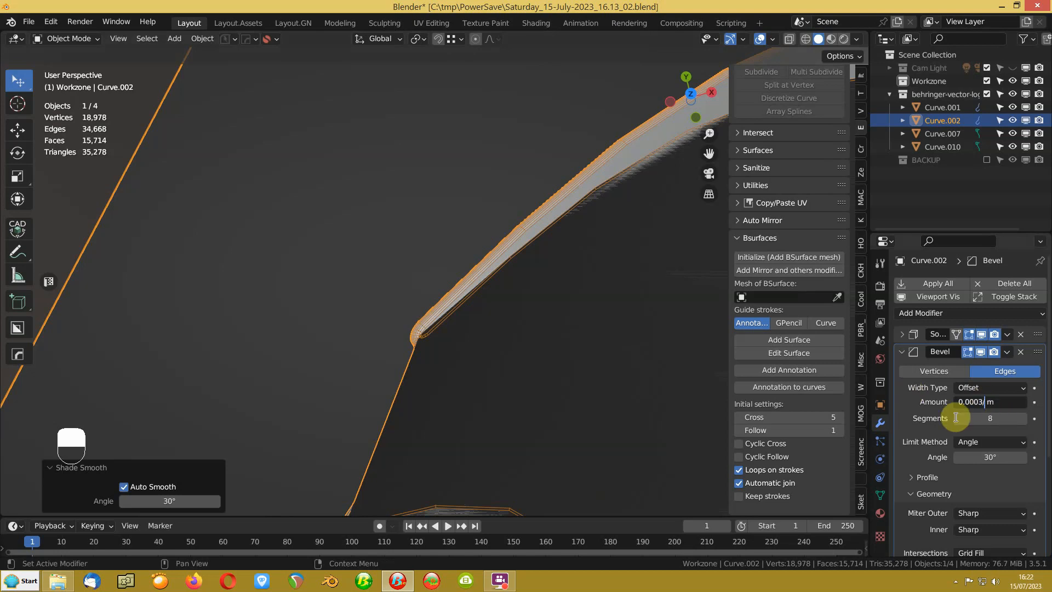
type("/4")
key("Return")
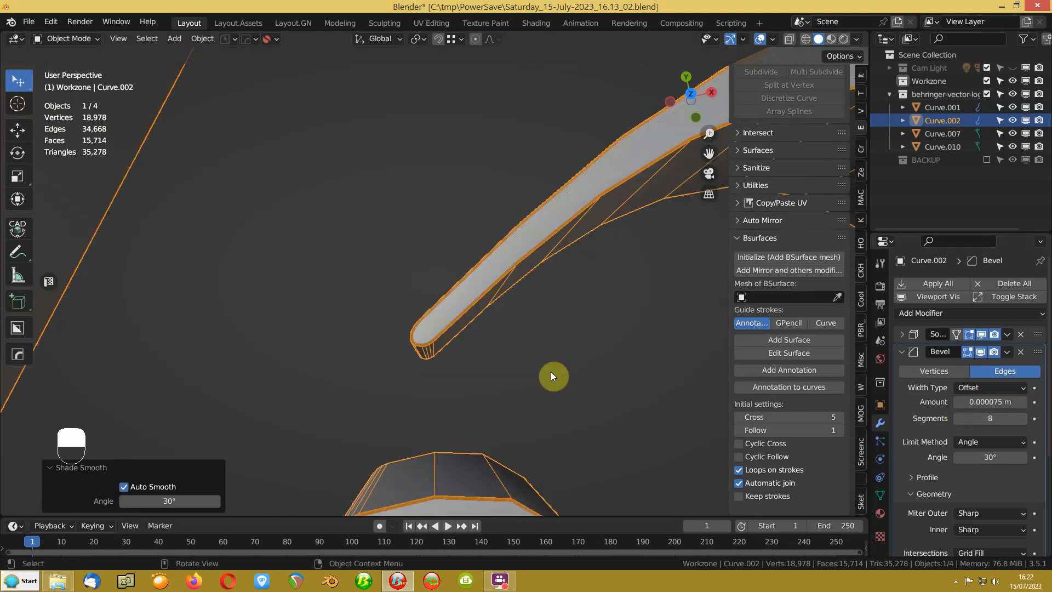
Step: Multiply the emblem's Bevel amount by 1.5 twice to bring it to 0.000168 m
middle_click_drag(542, 364, 553, 342)
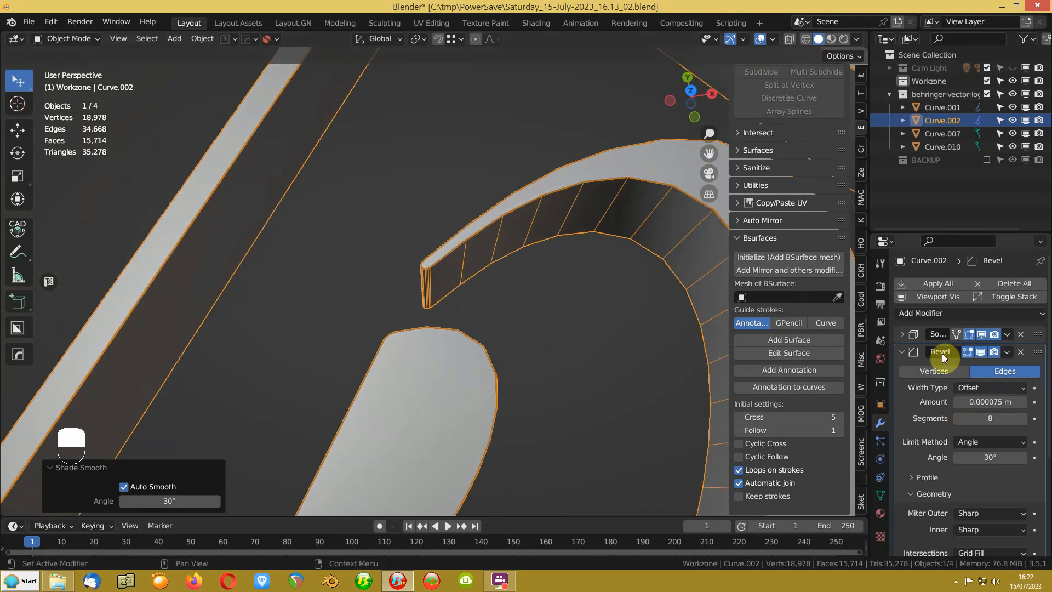
double_click(1001, 408)
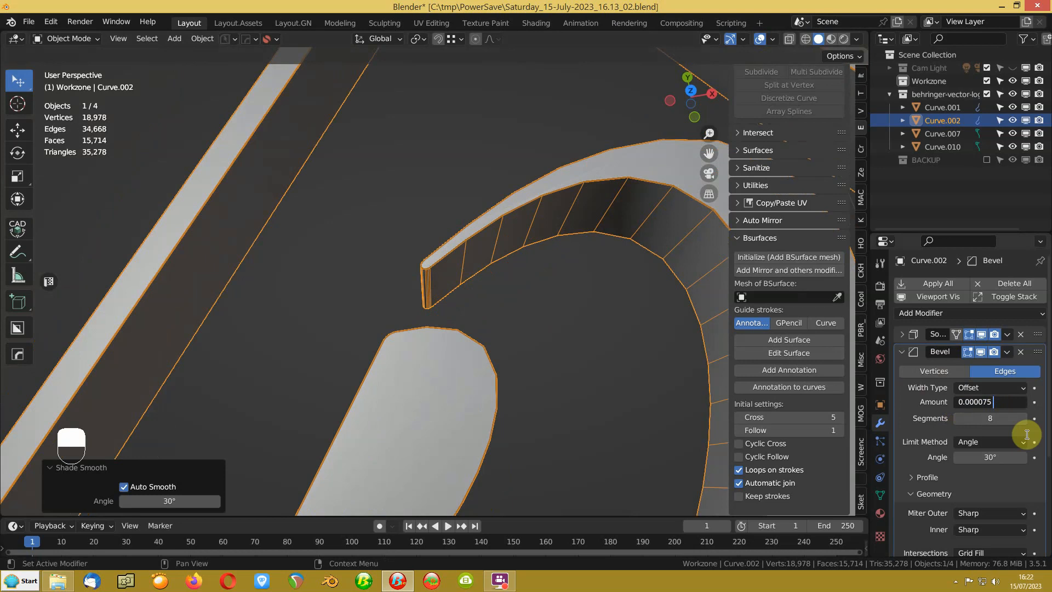
type("*1.5")
key("Return")
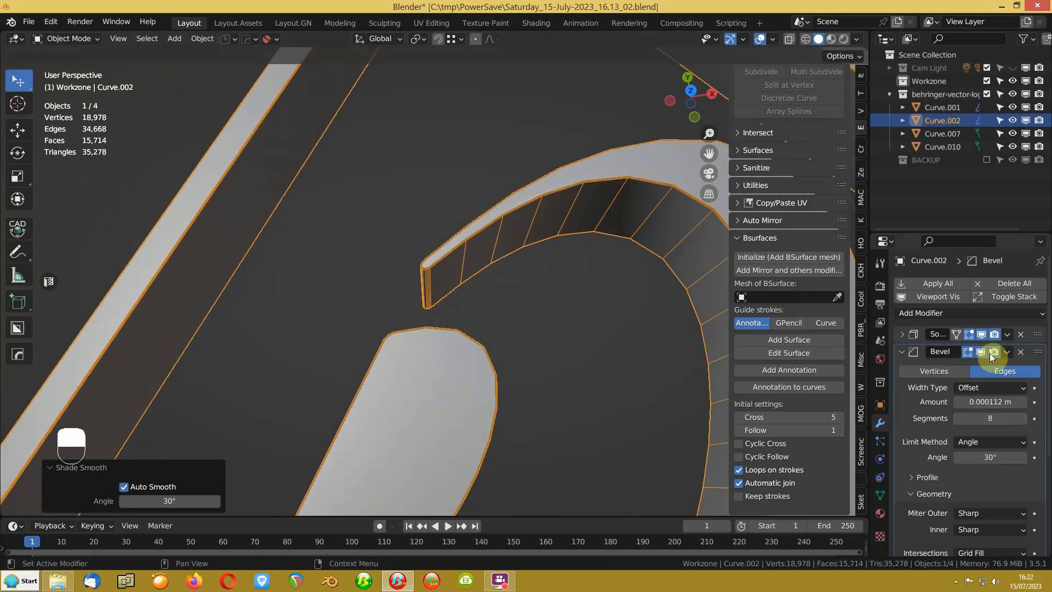
double_click(1011, 401)
type("*1.5")
key("Return")
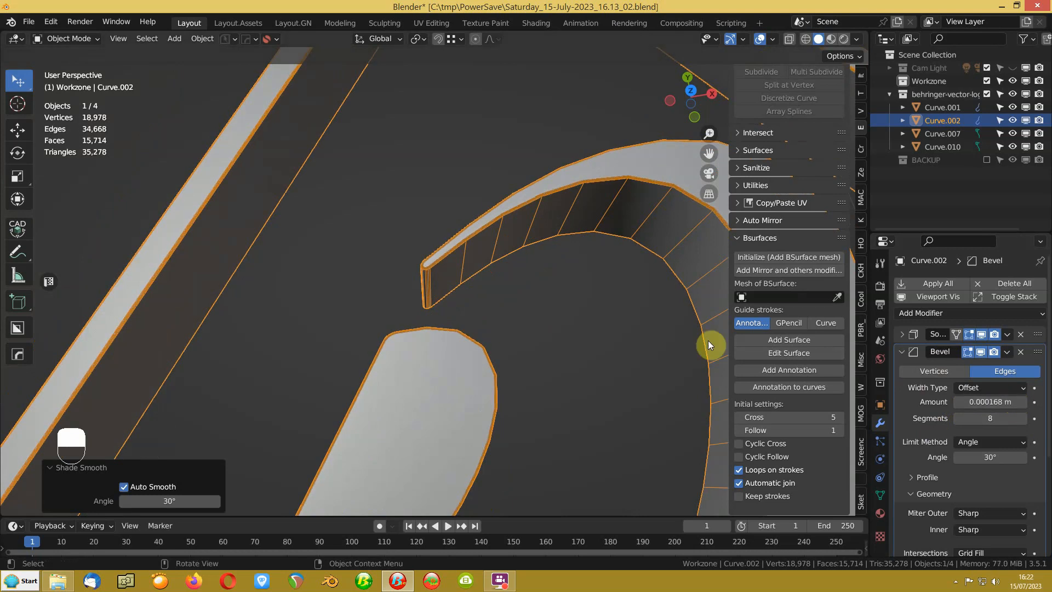
Step: Set the emblem's Bevel amount to 0.0002 m
scroll(480, 277, "up", 2)
left_click(974, 403)
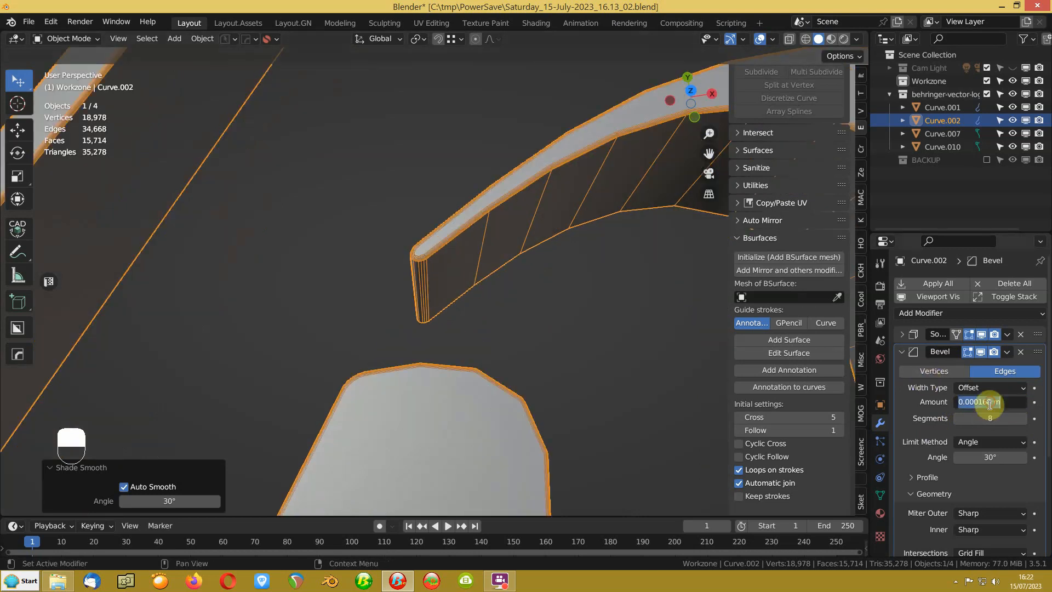
left_click_drag(981, 401, 1031, 402)
key("BackSpace")
key("BackSpace")
type("2")
key("Return")
scroll(345, 304, "up", 2)
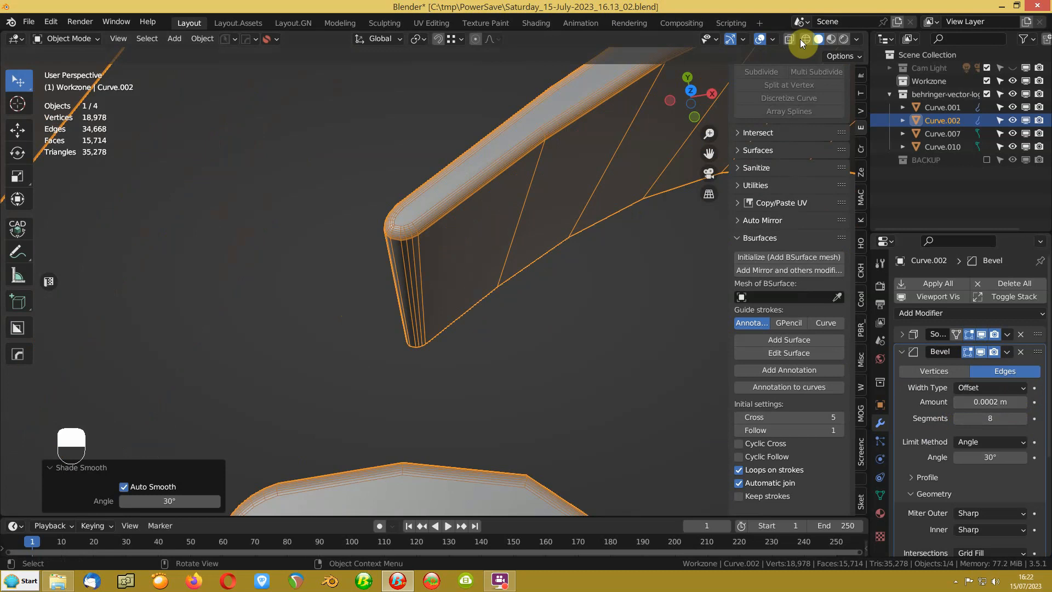
Step: Hide the wireframe overlay and inspect the bevelled edges of the emblem from several angles
left_click(771, 38)
left_click(693, 262)
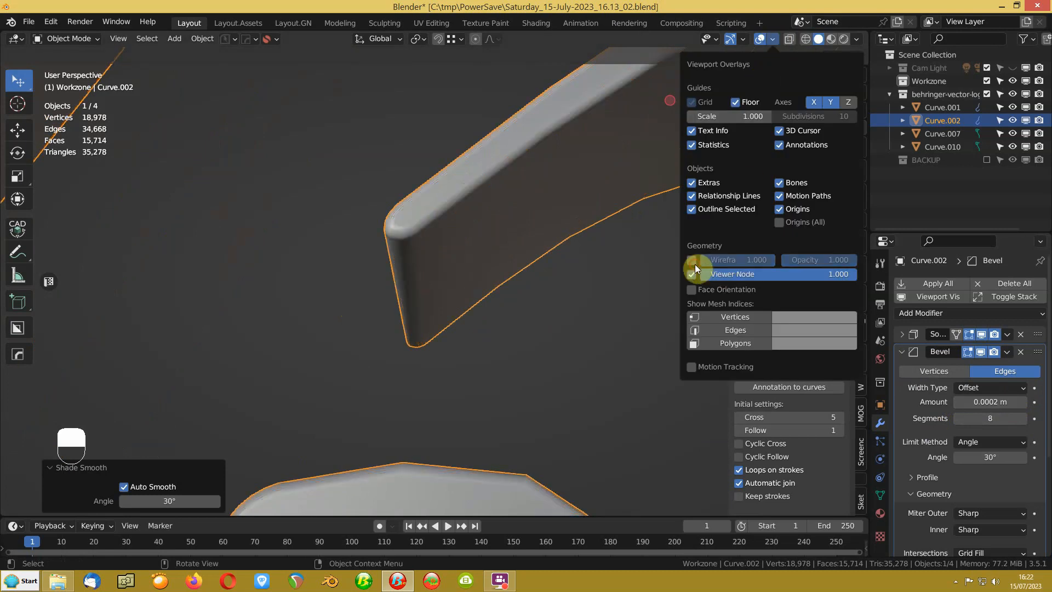
middle_click_drag(341, 301, 352, 284)
middle_click_drag(530, 368, 622, 392)
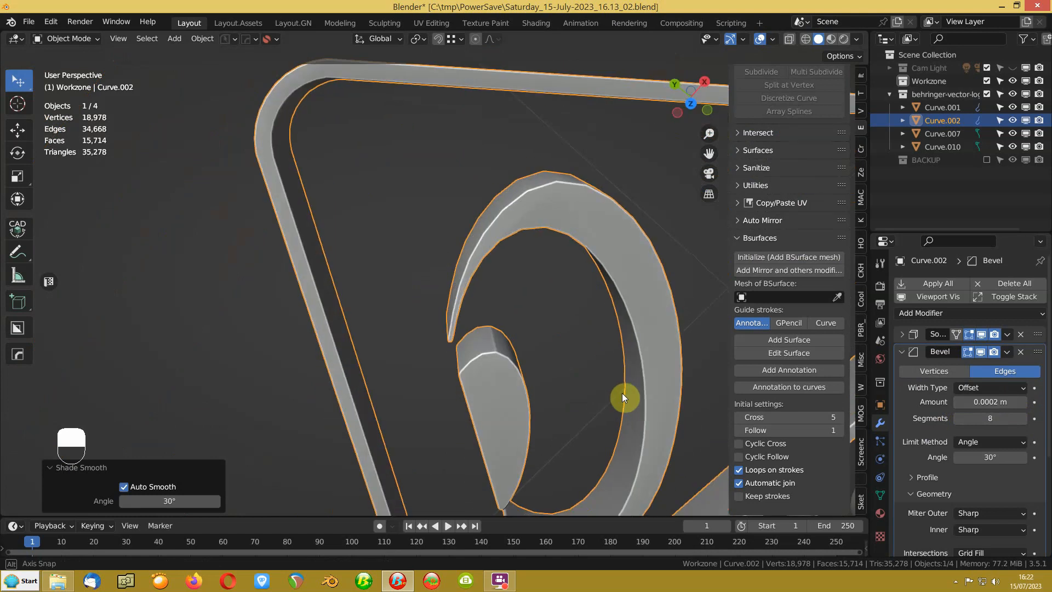
middle_click_drag(552, 233, 447, 136)
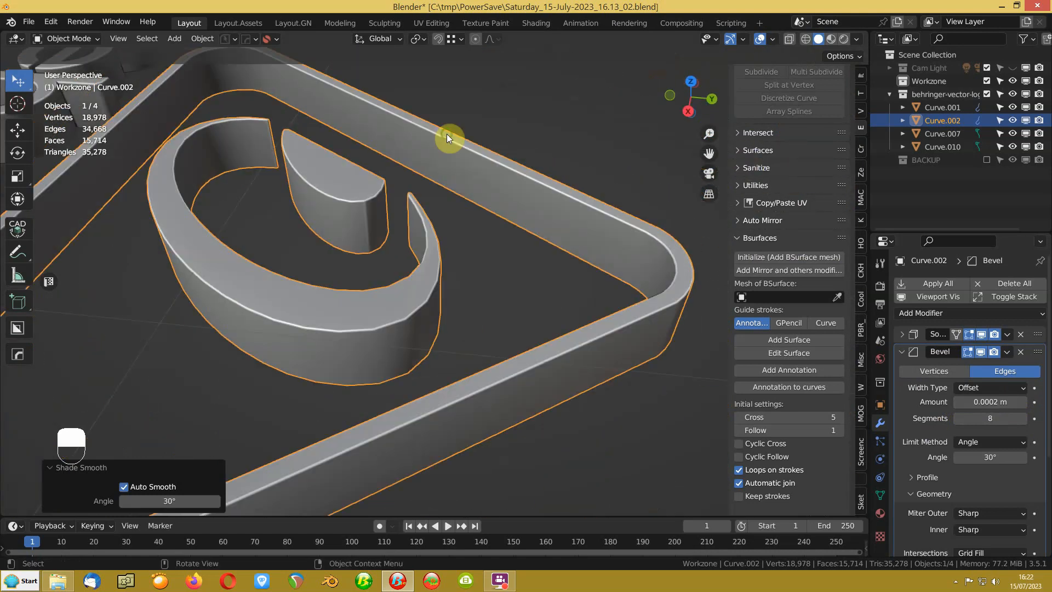
Step: In Edit Mode, select the run of outer edges from the crescent's thin tip along its curve and subdivide them with 1 cut
key("Tab")
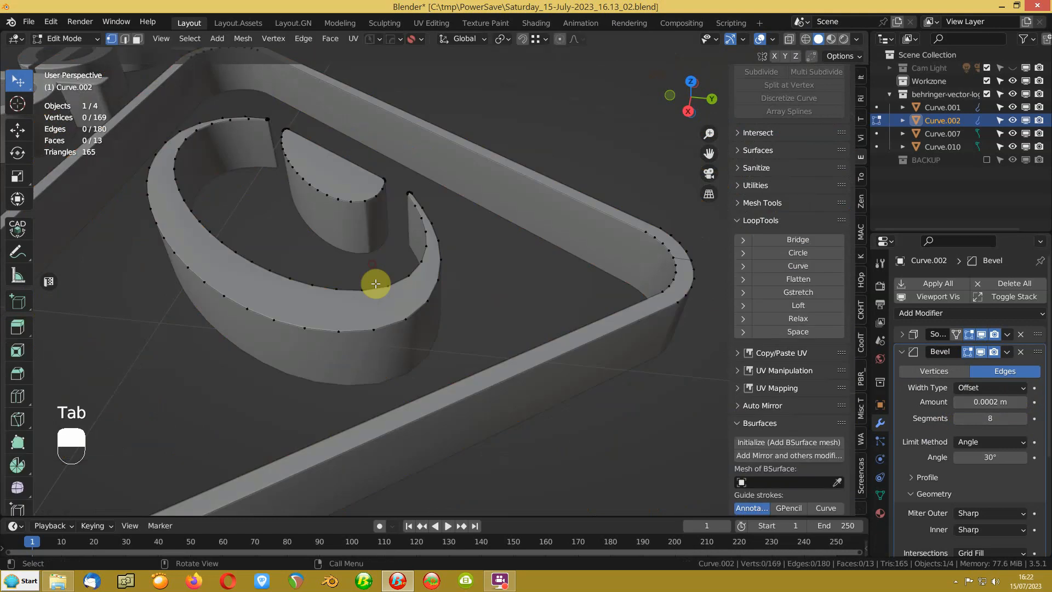
middle_click_drag(370, 347, 309, 404)
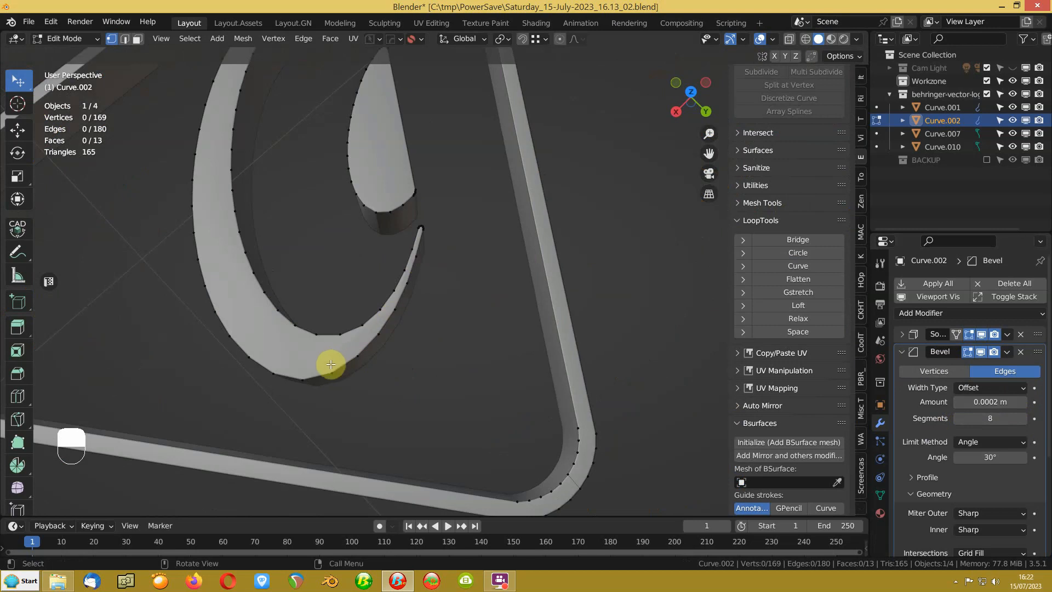
key("2")
left_click(418, 249)
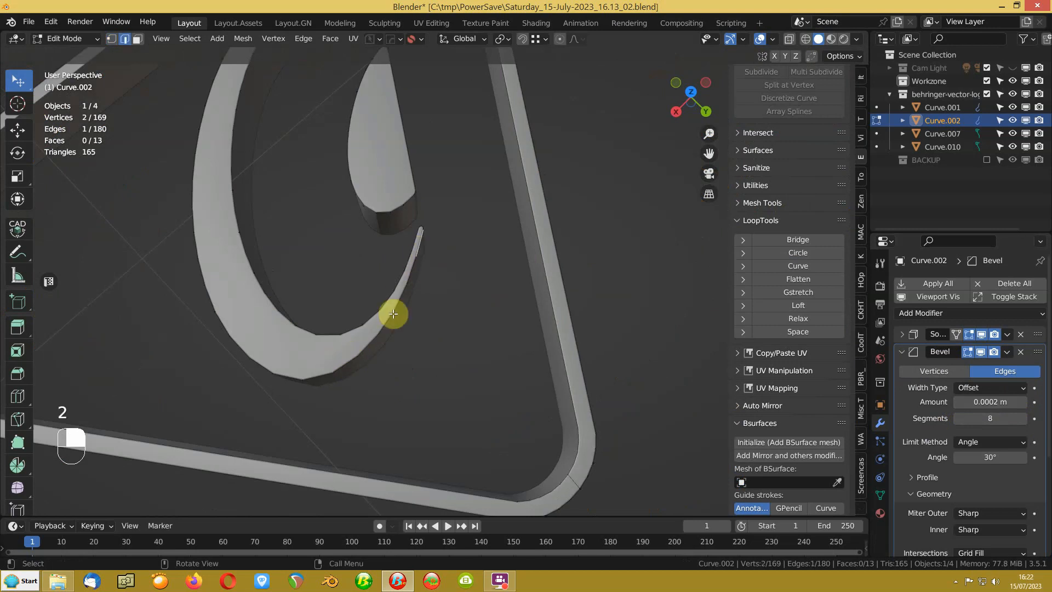
left_click(194, 171, "ctrl")
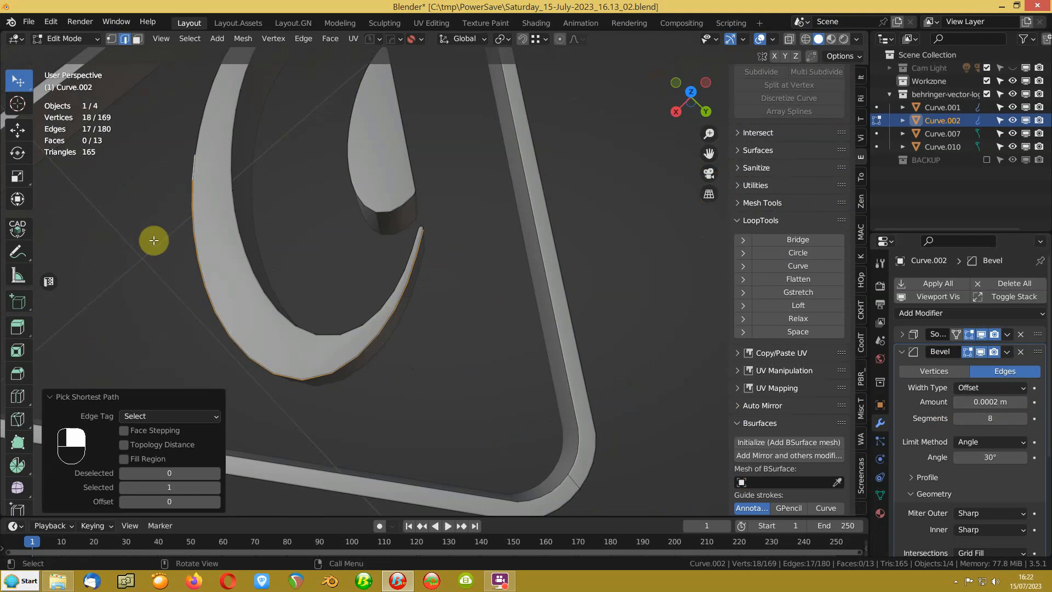
middle_click_drag(153, 240, 111, 247)
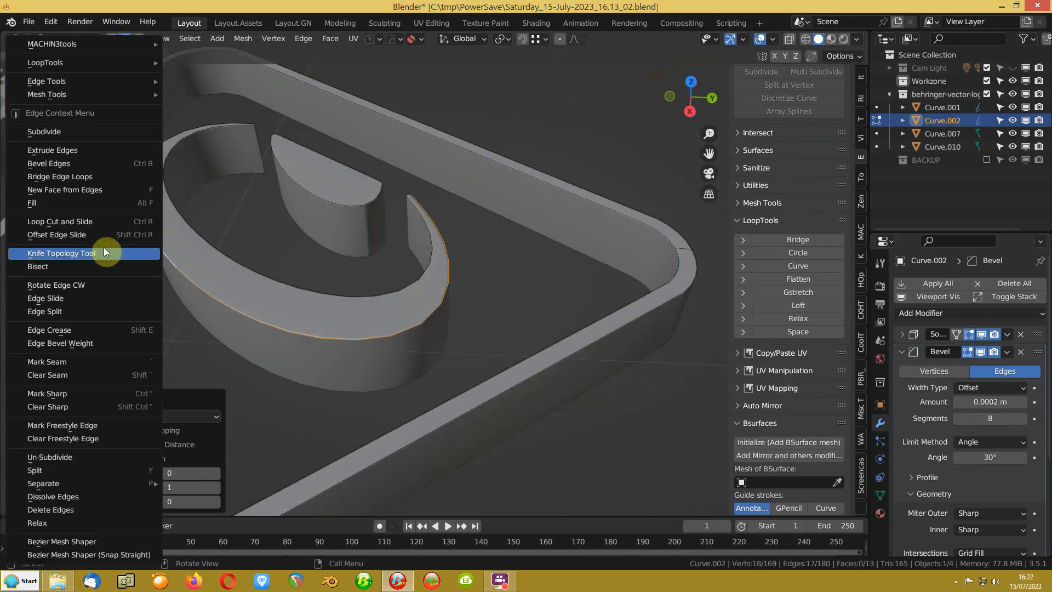
left_click(63, 133)
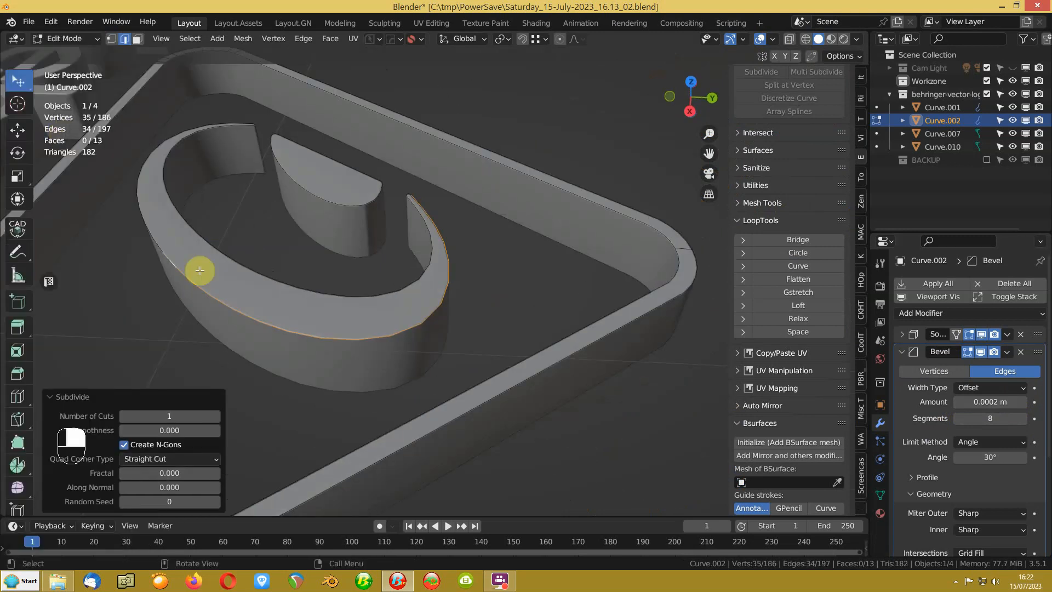
Step: Select the vertices along the crescent's whole outer curve and space them evenly with LoopTools Space, using Cubic interpolation
key("1")
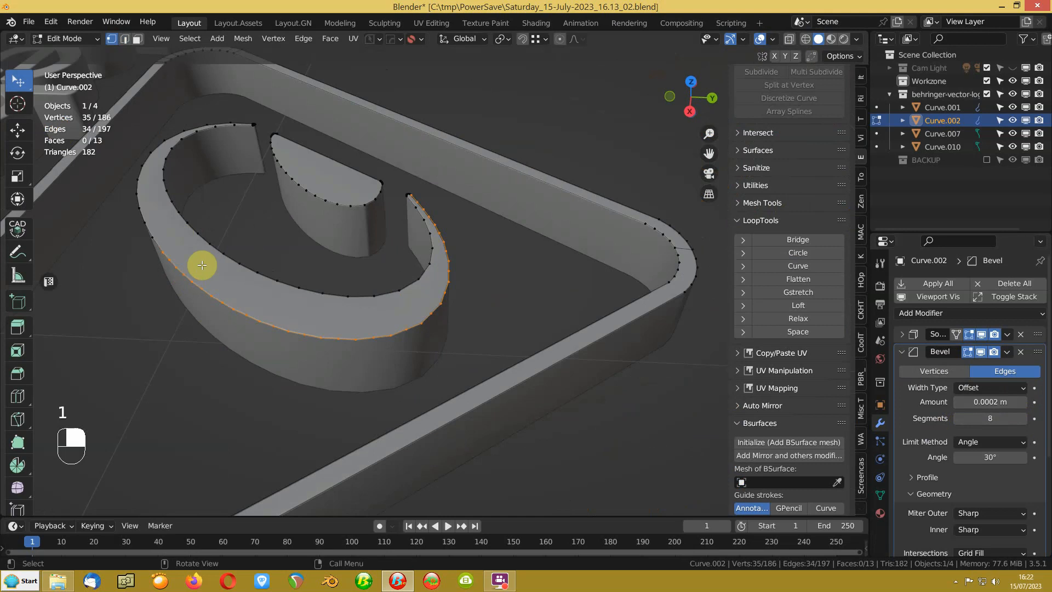
left_click(417, 194)
left_click(202, 301, "ctrl")
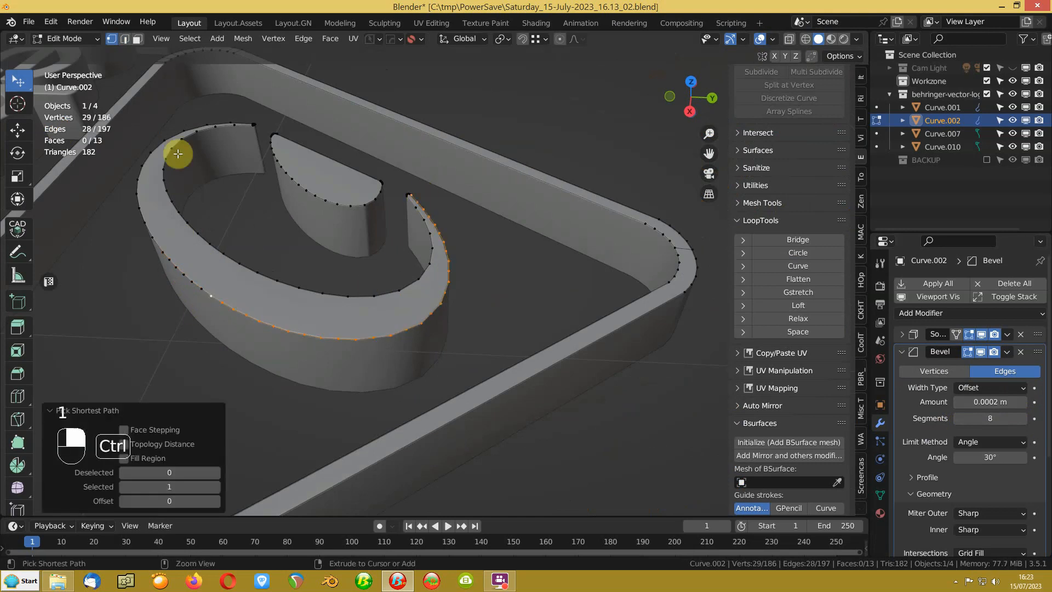
left_click(213, 113, "ctrl")
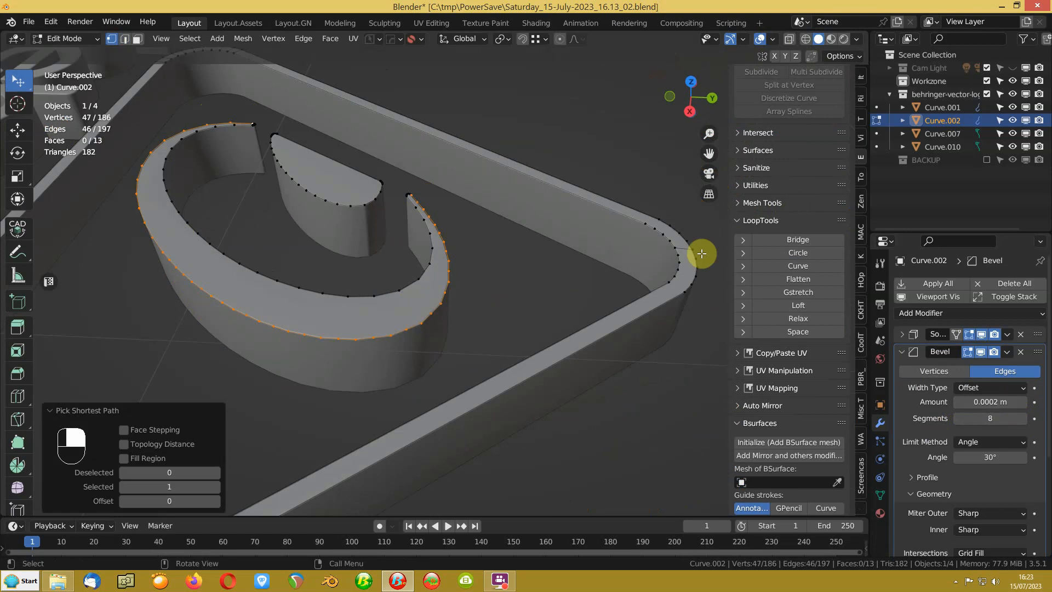
left_click(774, 333)
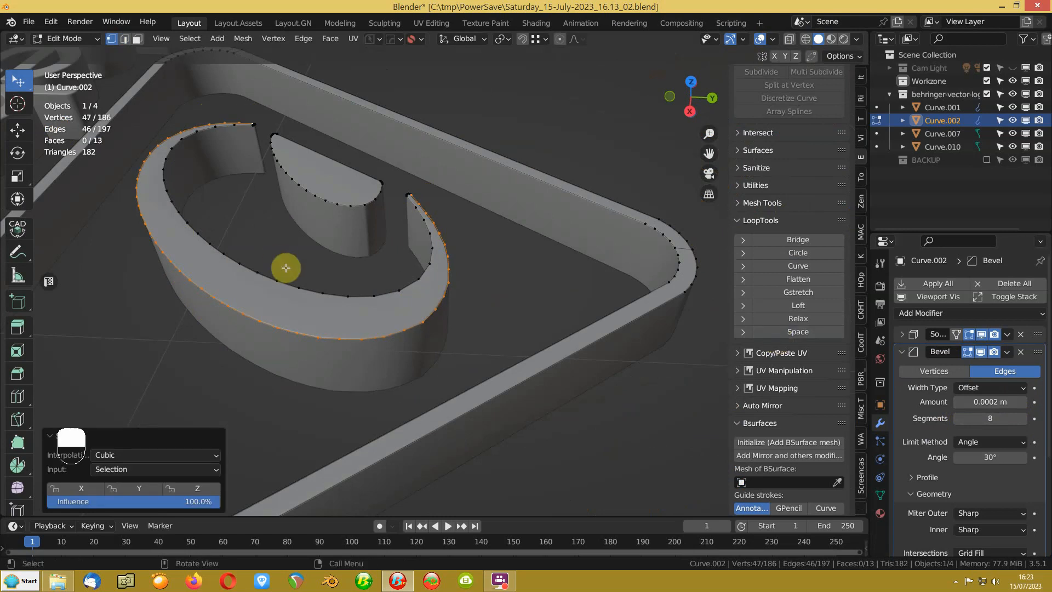
Step: Return to Object Mode and examine the crescent's outer curve within the whole emblem
key("Tab")
left_click(297, 186)
middle_click_drag(296, 187, 472, 349)
scroll(346, 334, "down", 3)
scroll(474, 340, "down", 2)
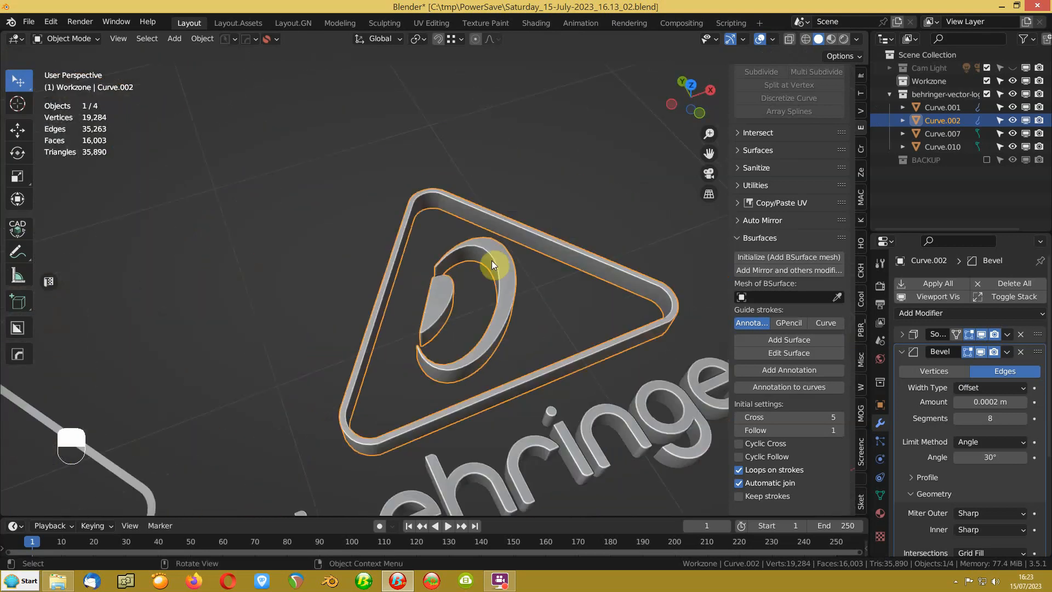
middle_click_drag(500, 432, 477, 364, "shift")
scroll(478, 359, "up", 3)
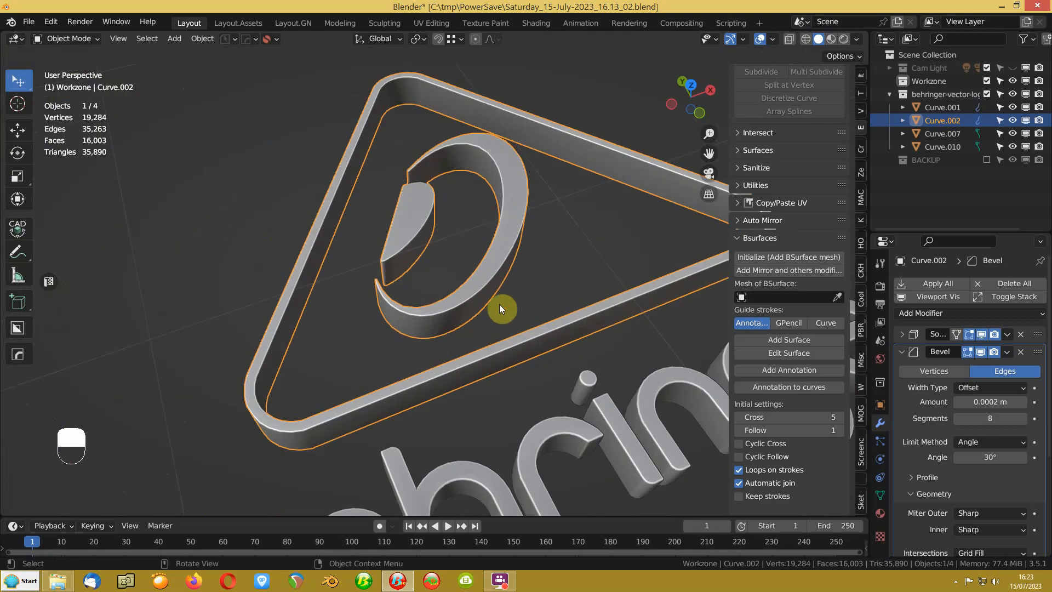
Step: In Edit Mode, add a Loop Cut with 6 cuts to one edge segment on the crescent's outer curve
key("Tab")
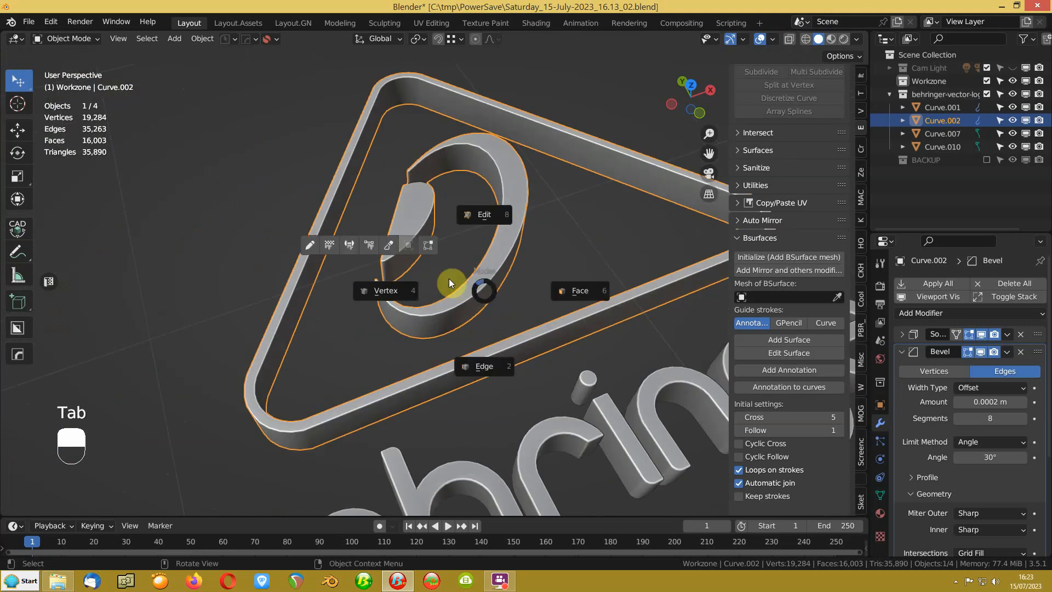
scroll(432, 305, "up", 1)
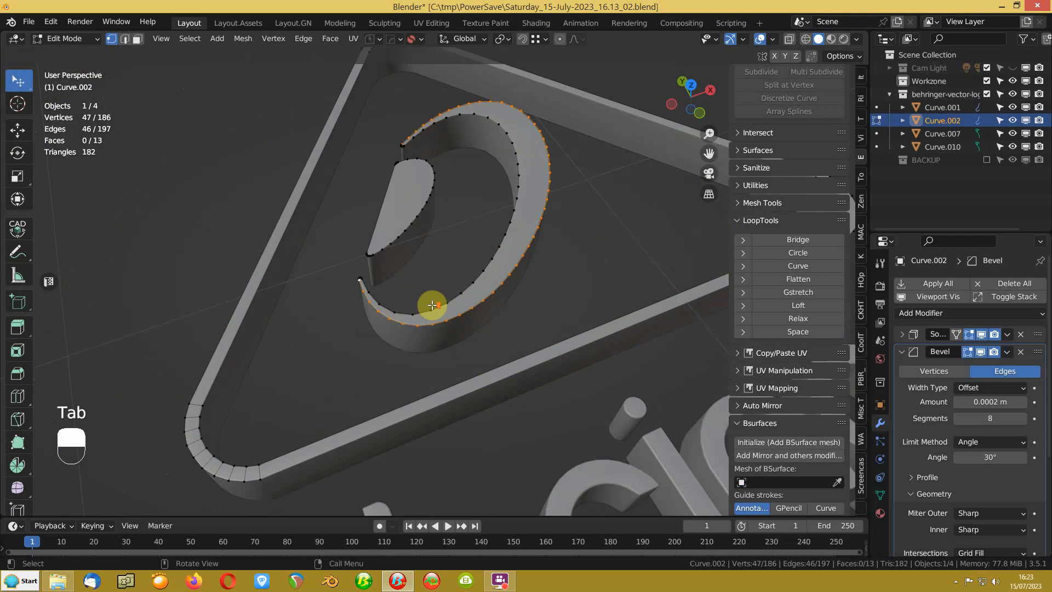
middle_click_drag(460, 304, 429, 324)
scroll(512, 288, "up", 4)
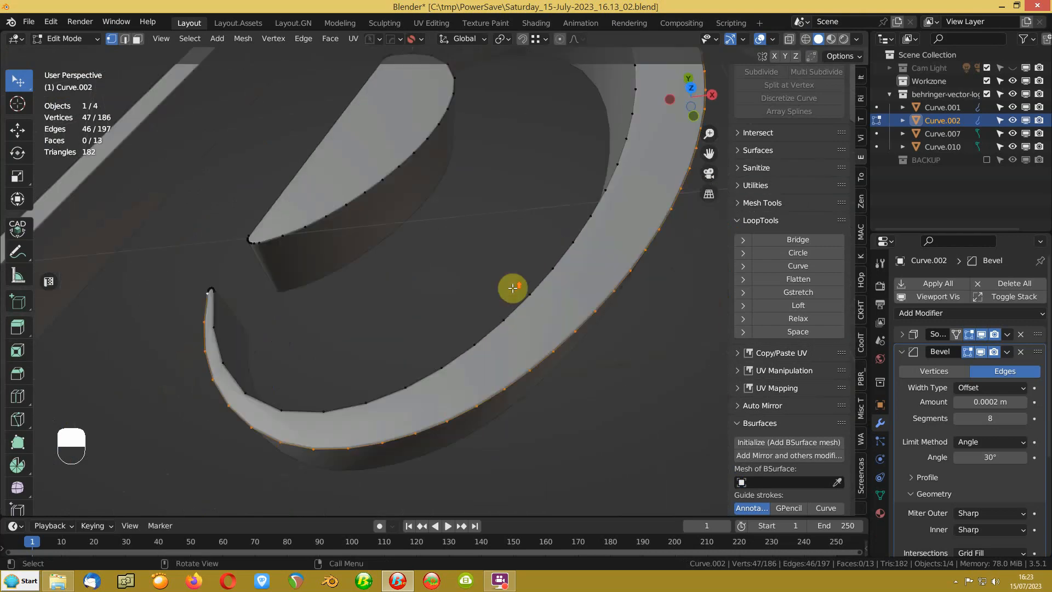
middle_click_drag(612, 300, 393, 296, "shift")
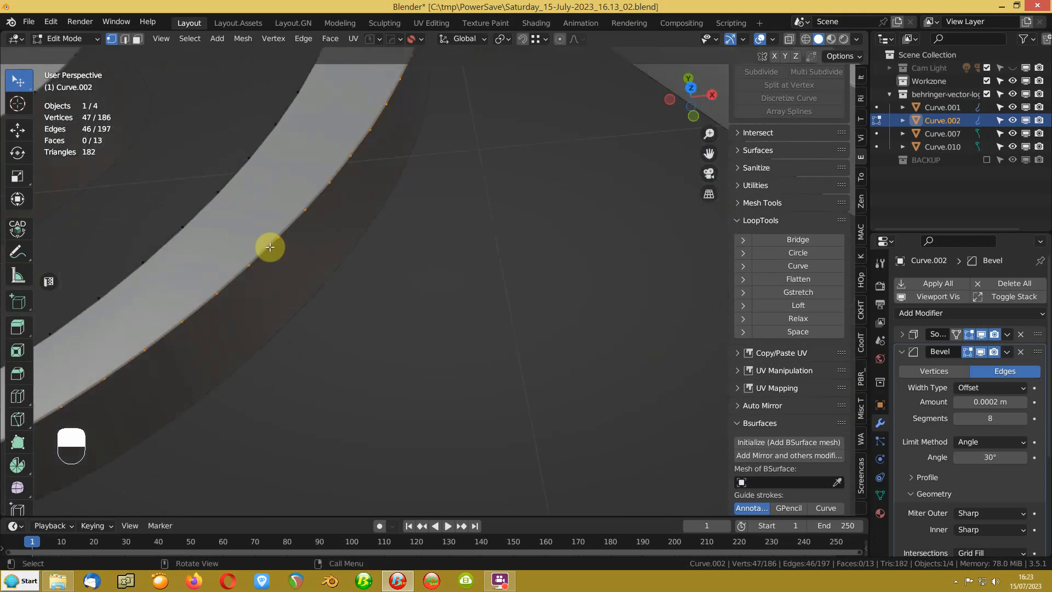
key("ctrl+r")
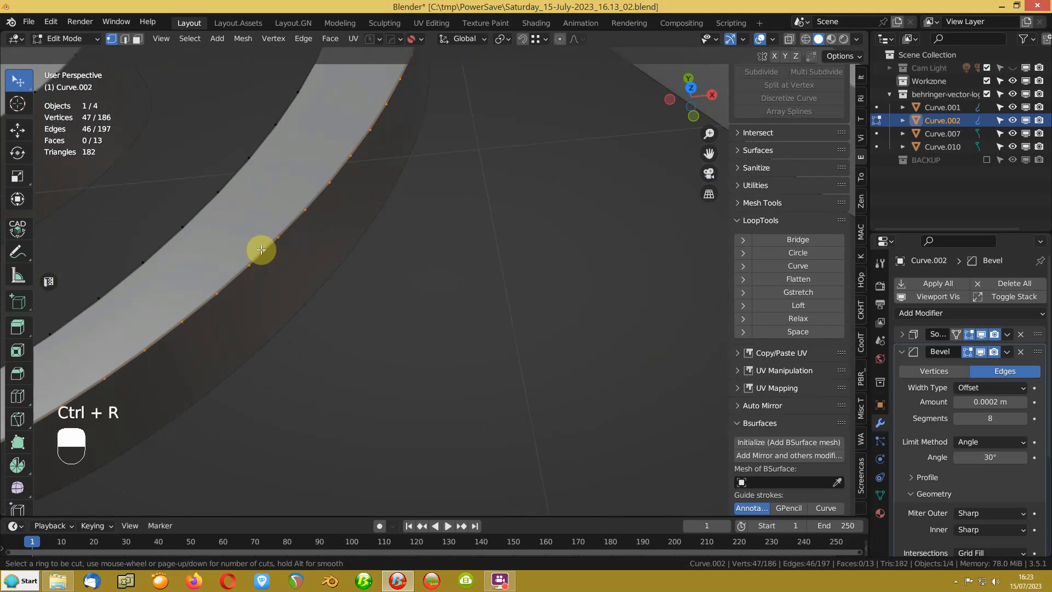
left_click(261, 250)
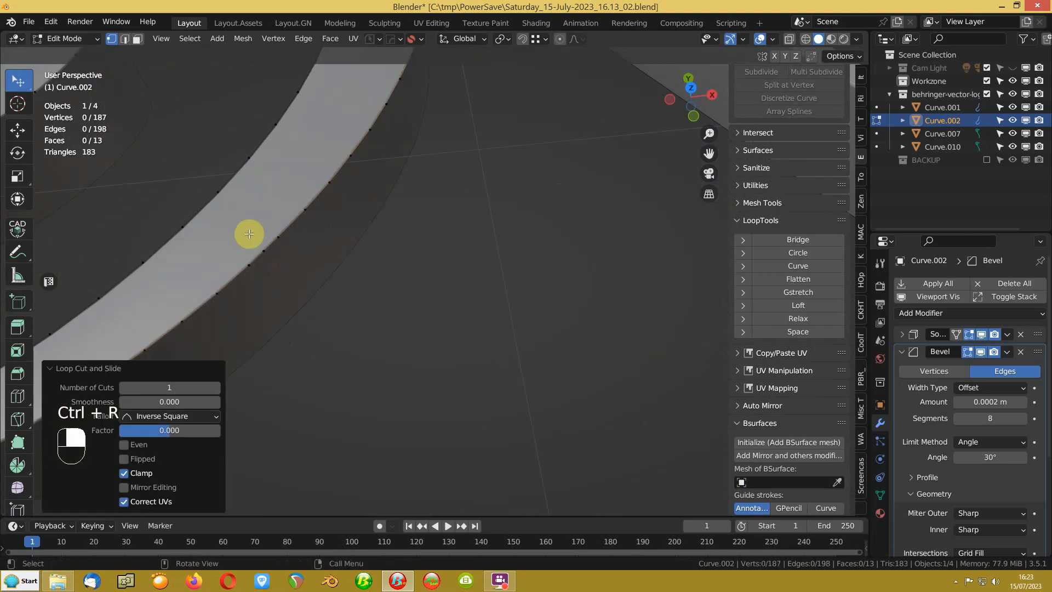
left_click(154, 381)
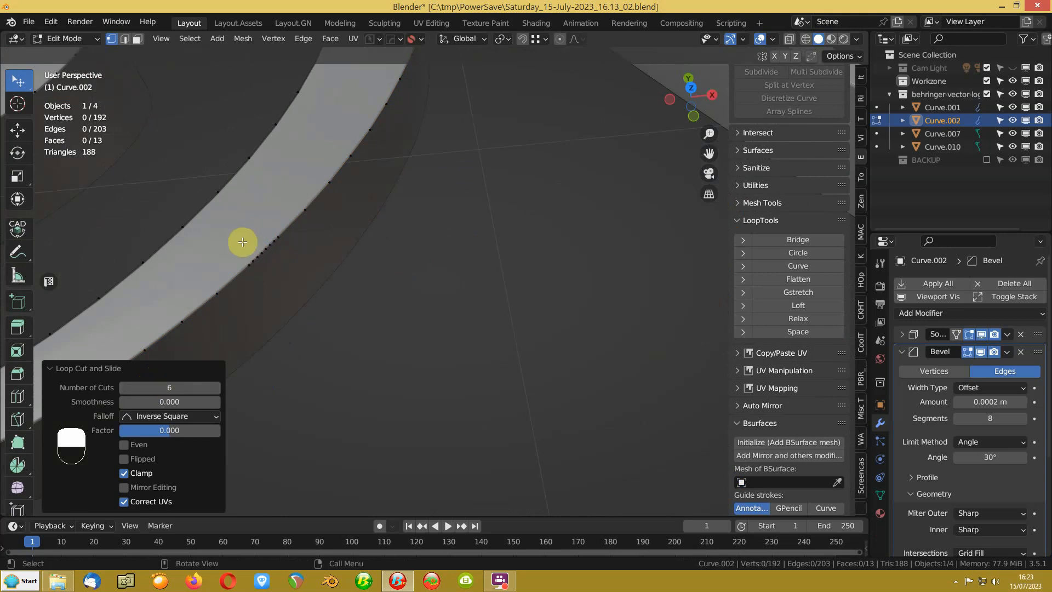
scroll(242, 241, "down", 6)
middle_click_drag(265, 258, 399, 242, "shift")
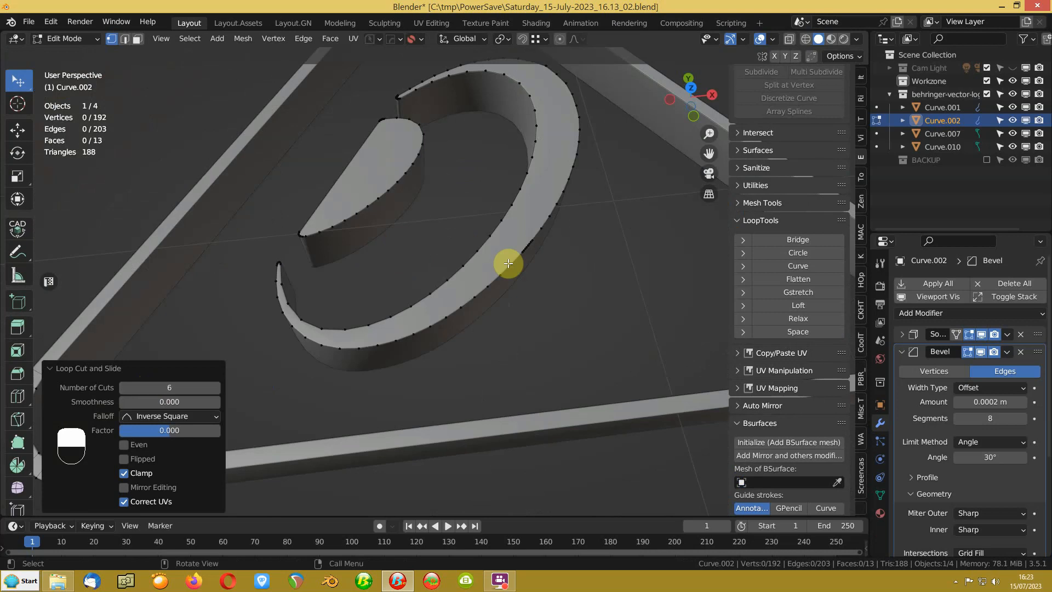
Step: Select the vertices along the crescent's whole outer curve and redistribute them evenly with LoopTools Space, using Cubic interpolation
left_click(274, 273)
left_click(514, 296, "ctrl")
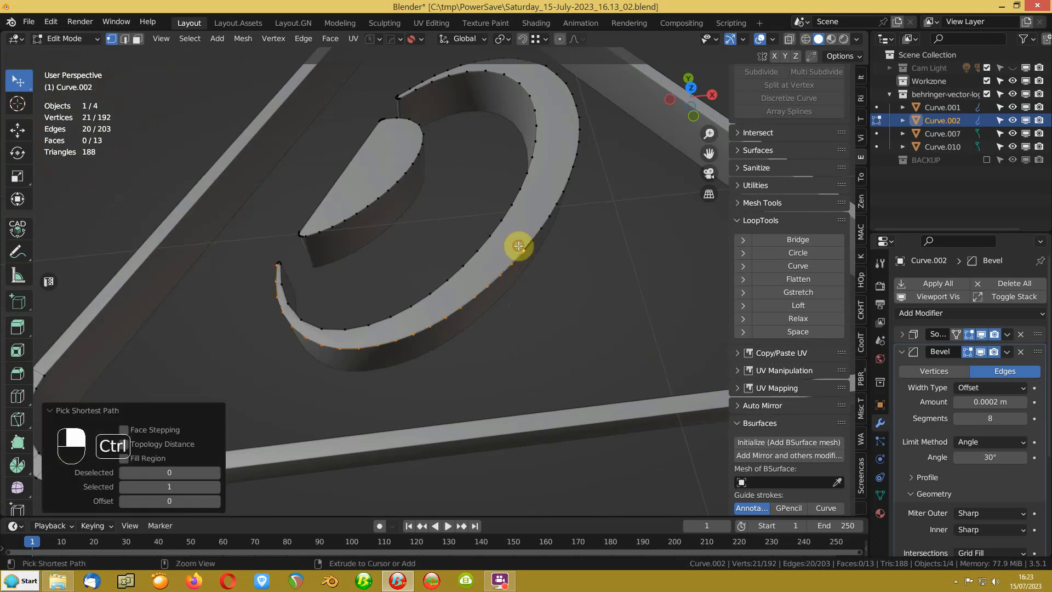
middle_click_drag(547, 101, 539, 162, "shift")
left_click(523, 127, "ctrl")
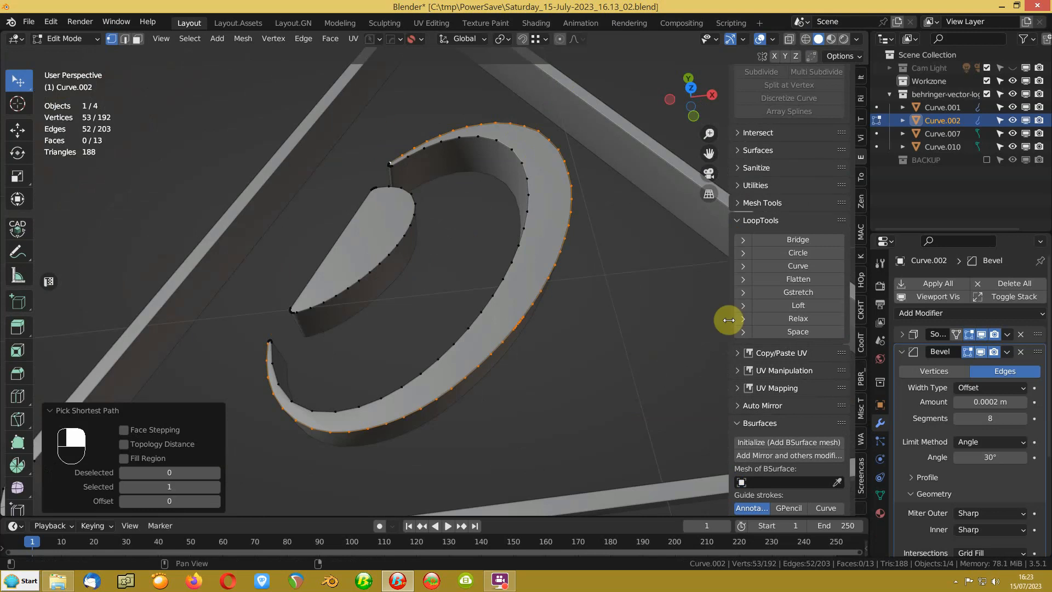
left_click(789, 332)
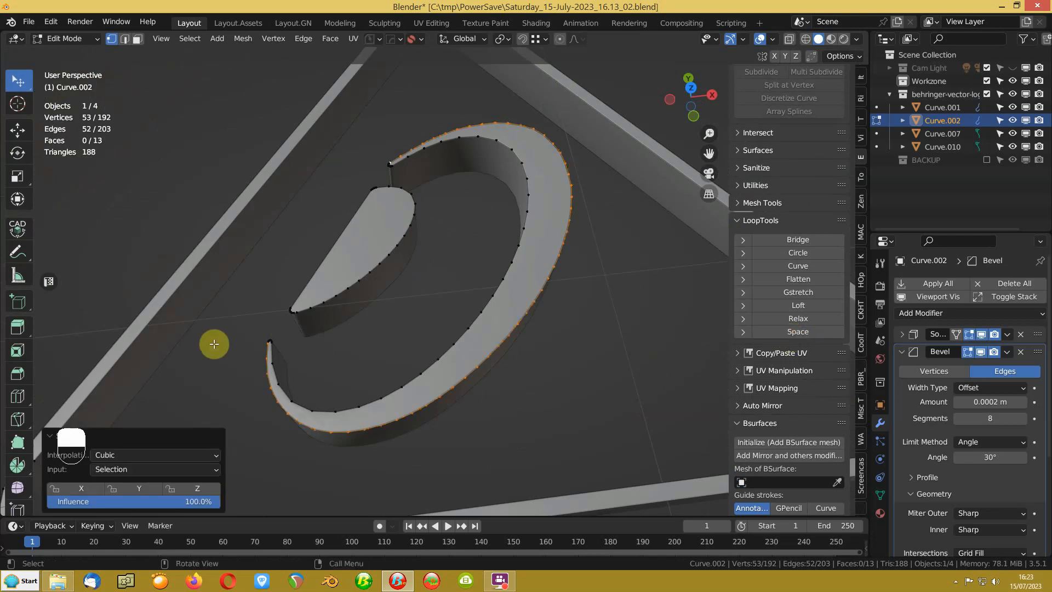
Step: Return to Object Mode and examine the complete 3D logo from several angles
key("Tab")
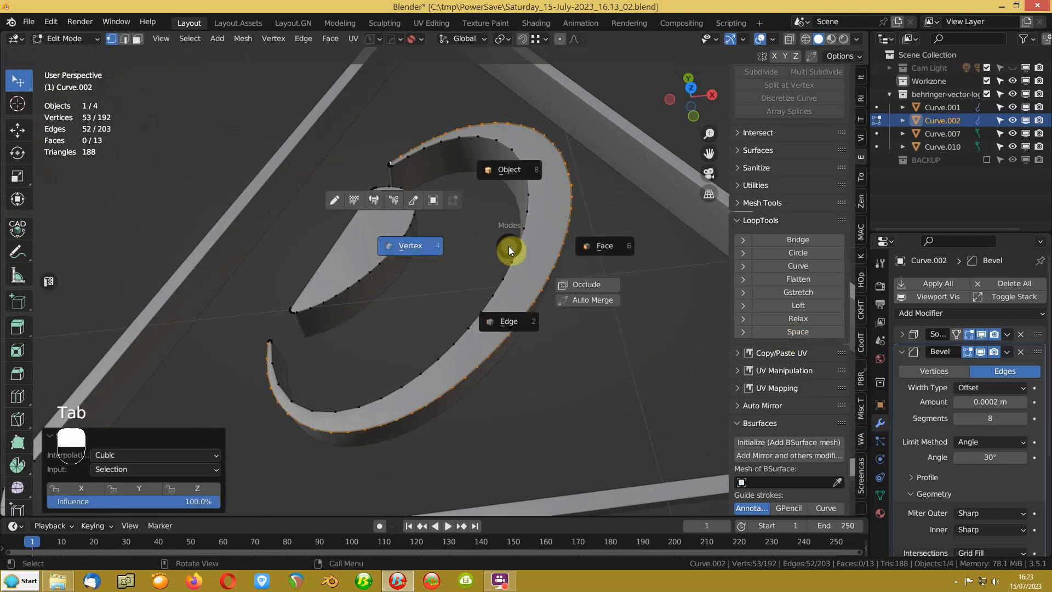
left_click(495, 153)
middle_click_drag(498, 173, 443, 285)
middle_click_drag(426, 343, 623, 301)
scroll(468, 285, "down", 6)
middle_click_drag(469, 285, 452, 298)
middle_click_drag(417, 378, 413, 396, "shift")
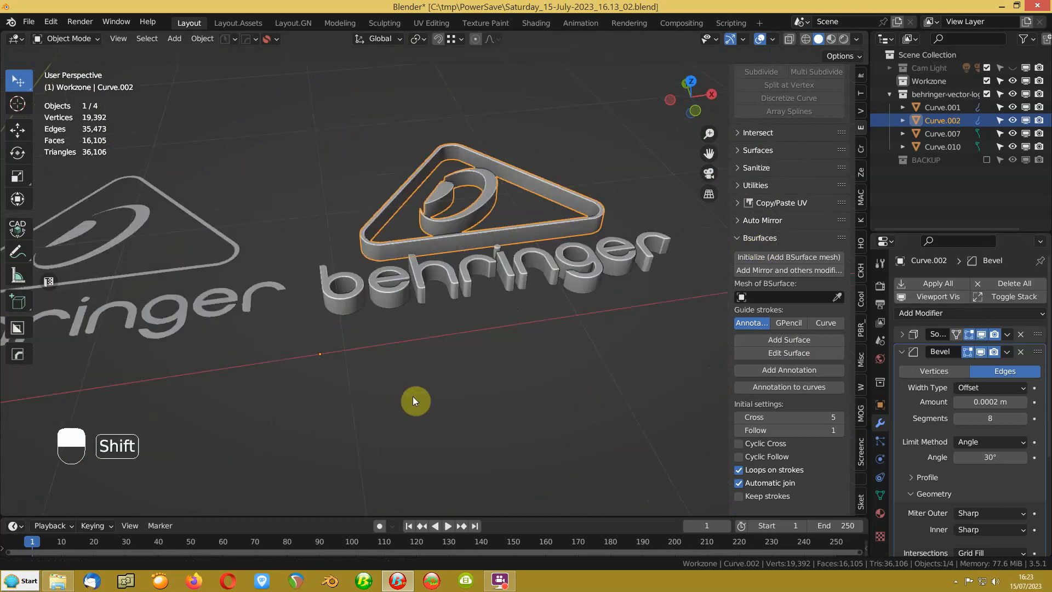
scroll(435, 334, "up", 3)
scroll(478, 247, "down", 3)
middle_click_drag(491, 251, 443, 232)
scroll(443, 232, "down", 3)
Step: Add a QBlocker Plane / Cube box whose top covers the whole 3D logo, extending downward as a thick block
key("shift+a")
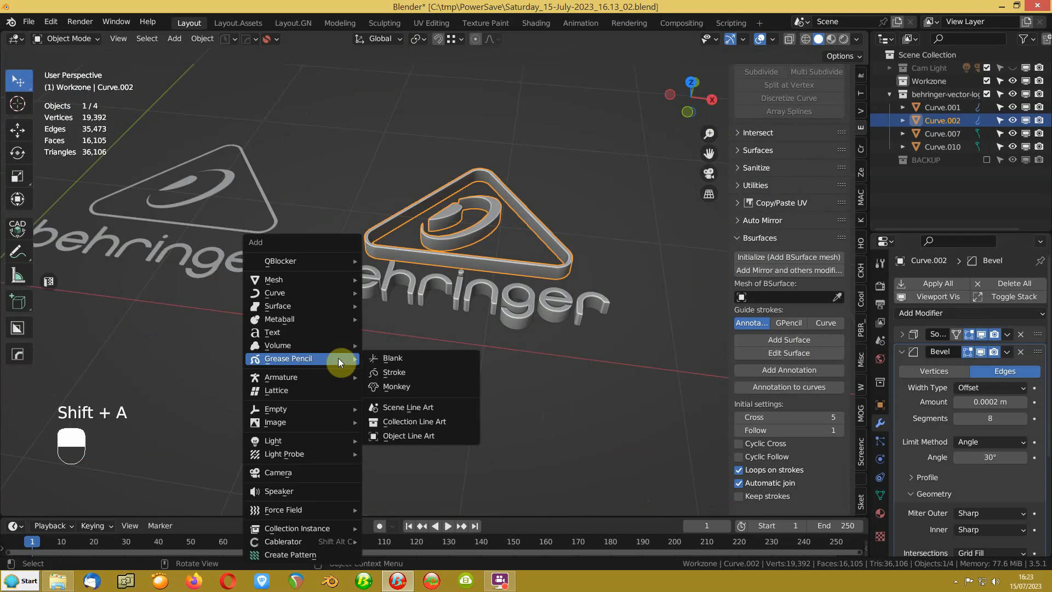
mouse_move(290, 281)
mouse_move(280, 262)
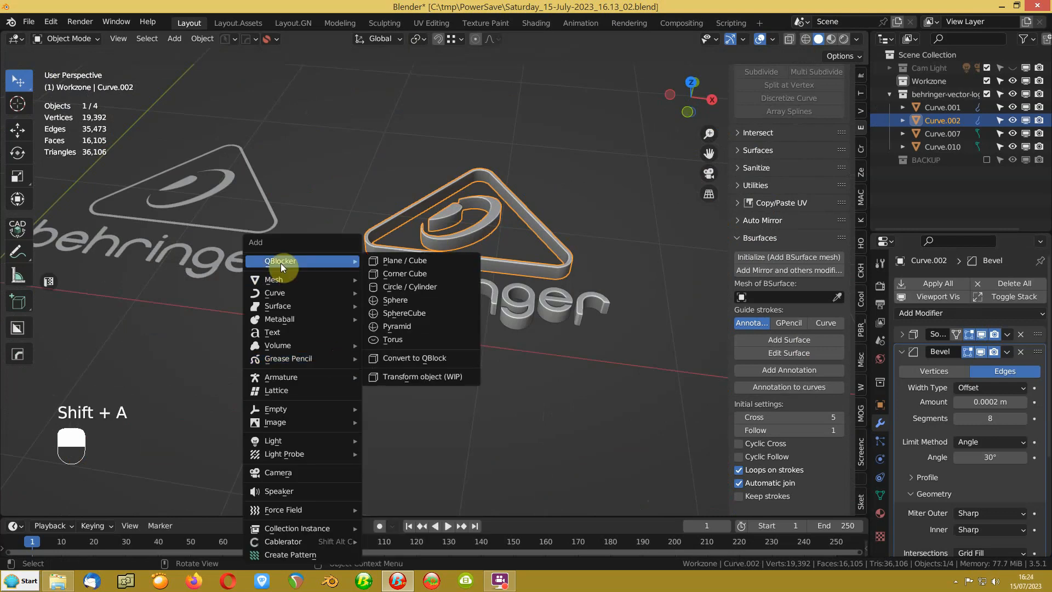
left_click(400, 260)
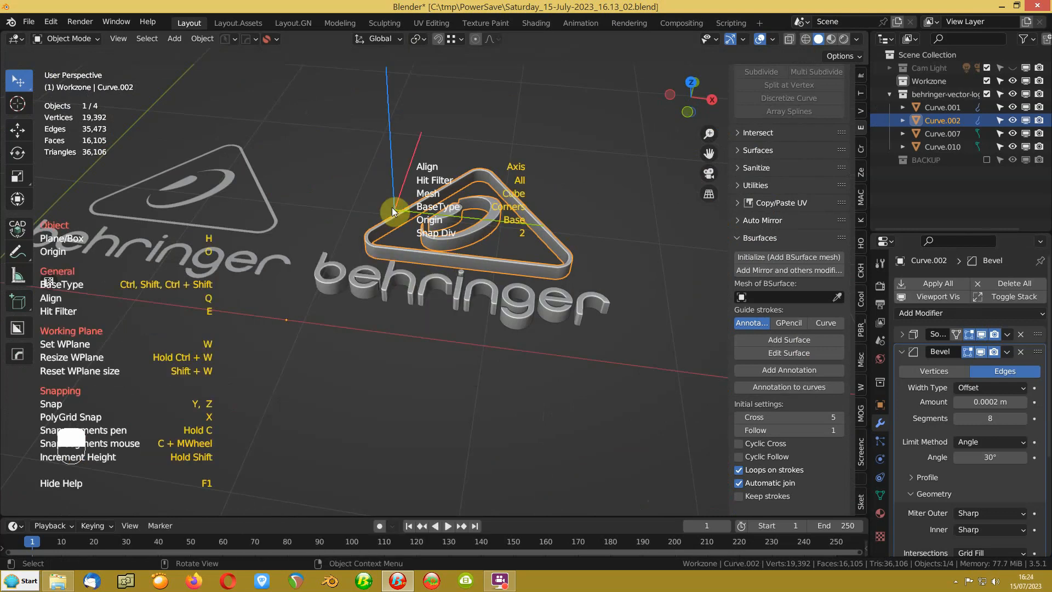
mouse_move(345, 151)
left_mouse_down()
mouse_move(340, 133)
mouse_move(604, 370)
mouse_move(626, 376)
left_mouse_up()
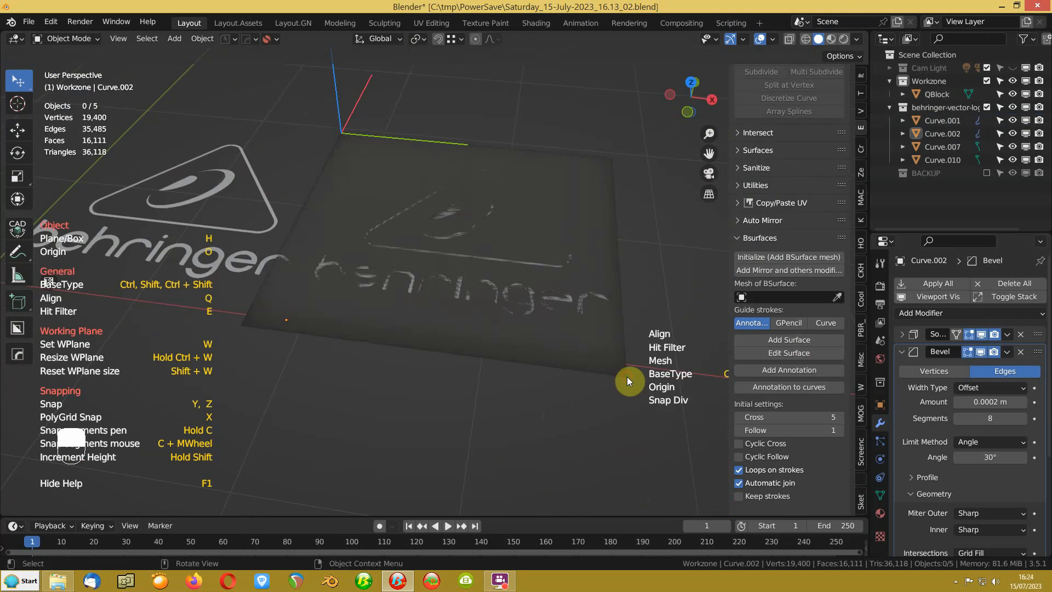
left_click(623, 430)
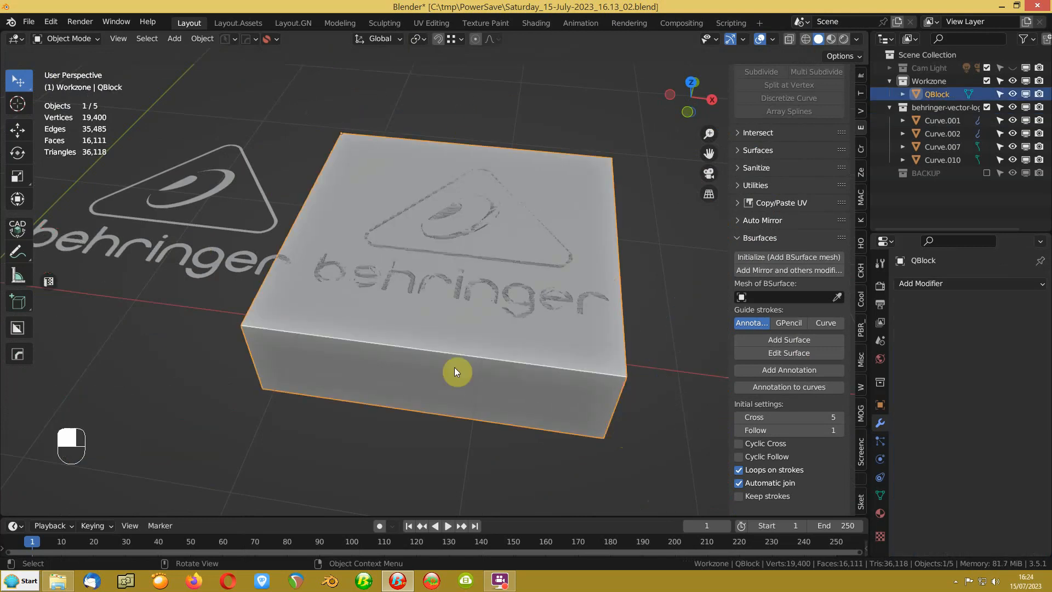
Step: Move the block down about 0.06 m along Z so the logo protrudes above its top surface
key("g")
key("z")
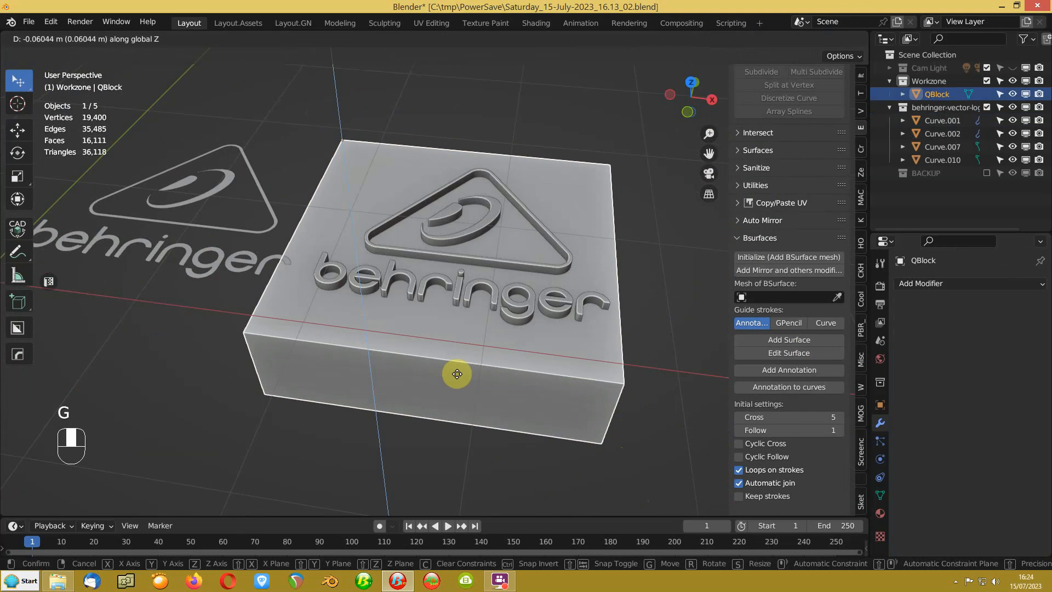
left_click(456, 373)
Step: In Edit Mode, add a single loop cut across the block and slide it towards the front edge, factor -0.485
key("Tab")
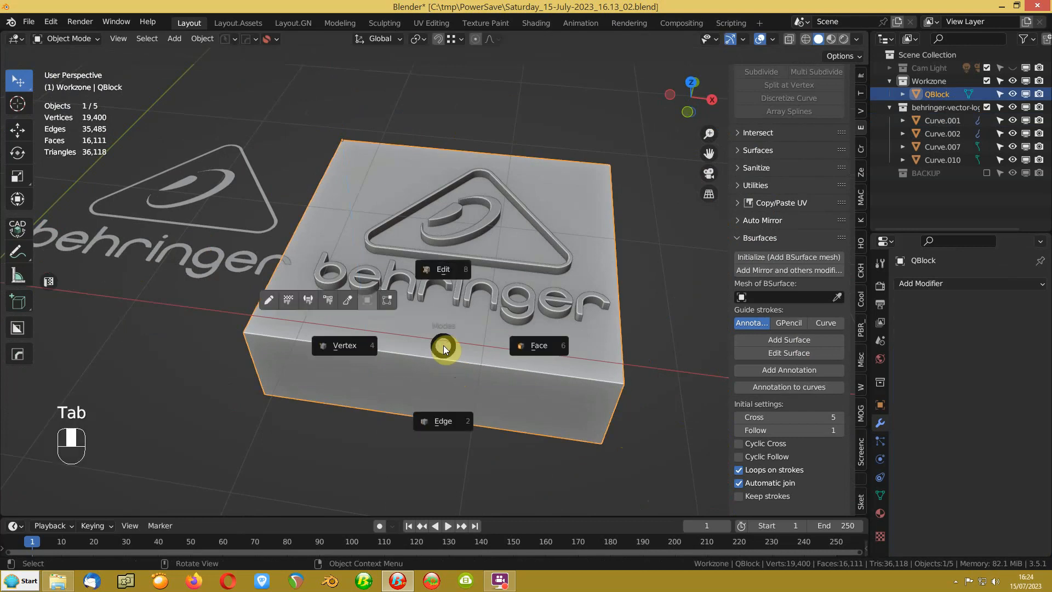
left_click(442, 270)
key("ctrl+r")
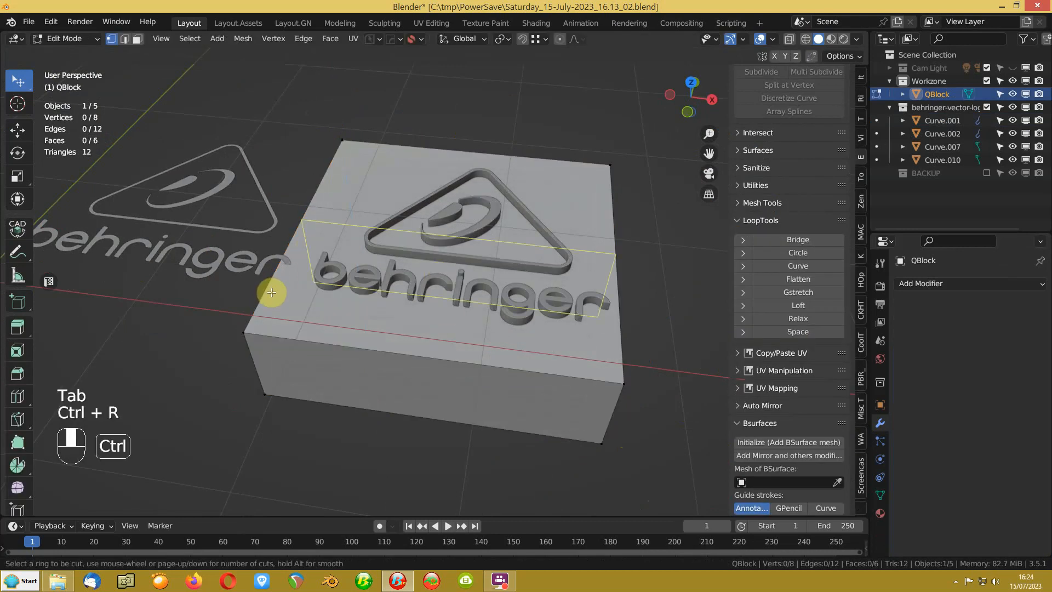
left_click(271, 292)
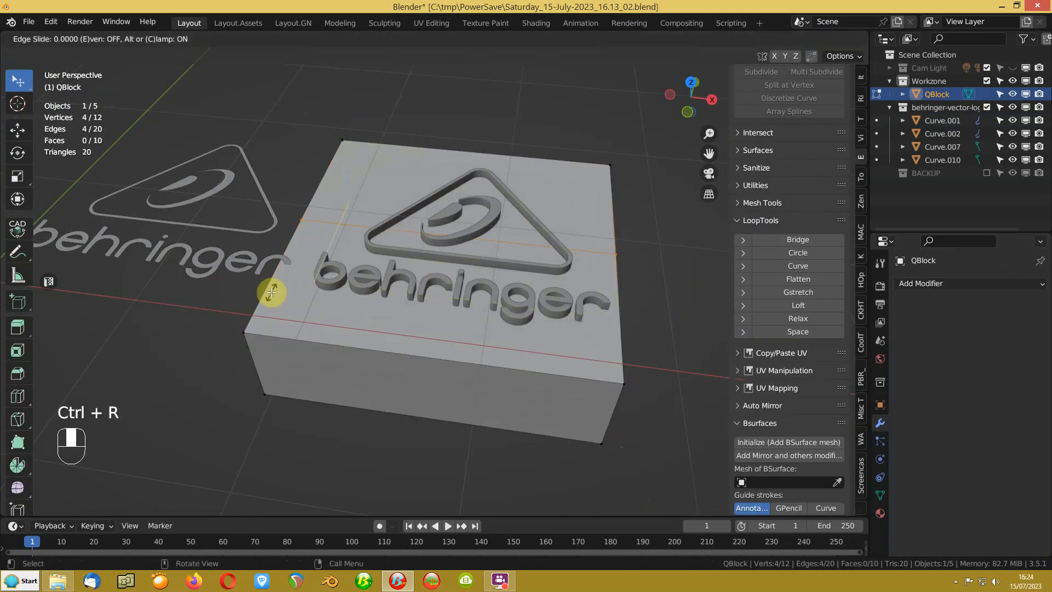
left_click(262, 346)
Step: Add two more parallel loop cuts, one across the emblem's upper half and one just above the first cut, and return to Object Mode
middle_click_drag(327, 241, 362, 293)
scroll(287, 263, "up", 2)
key("ctrl+r")
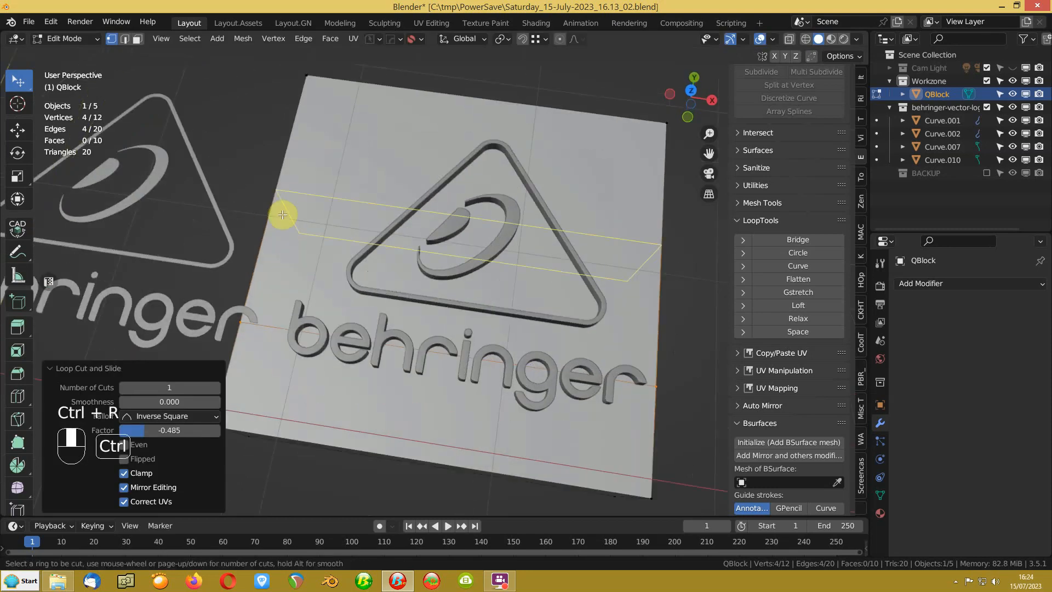
left_click(284, 214)
left_click(278, 228)
key("ctrl+r")
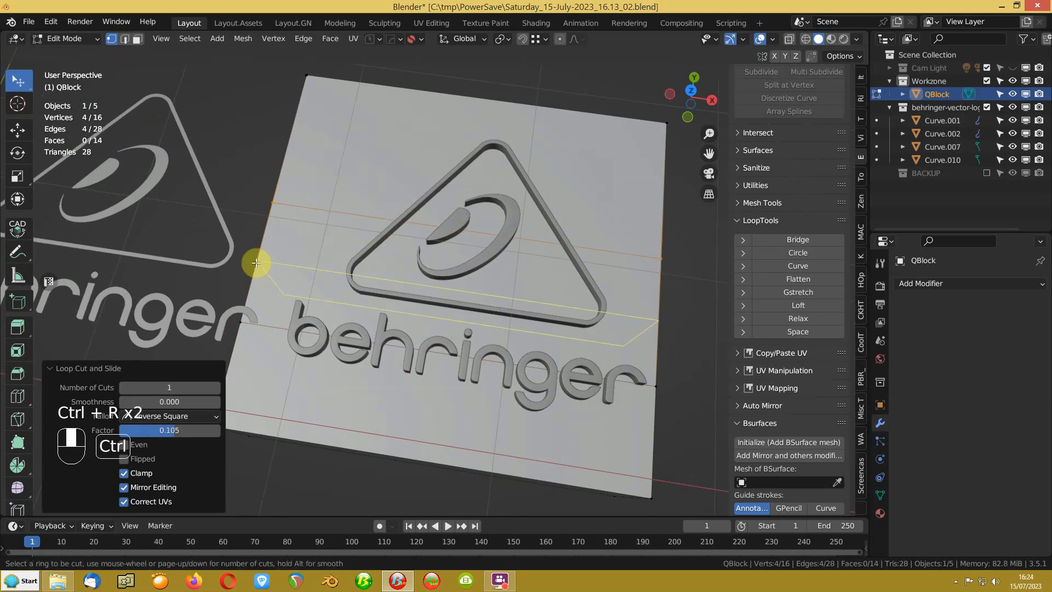
left_click(258, 253)
left_click(246, 301)
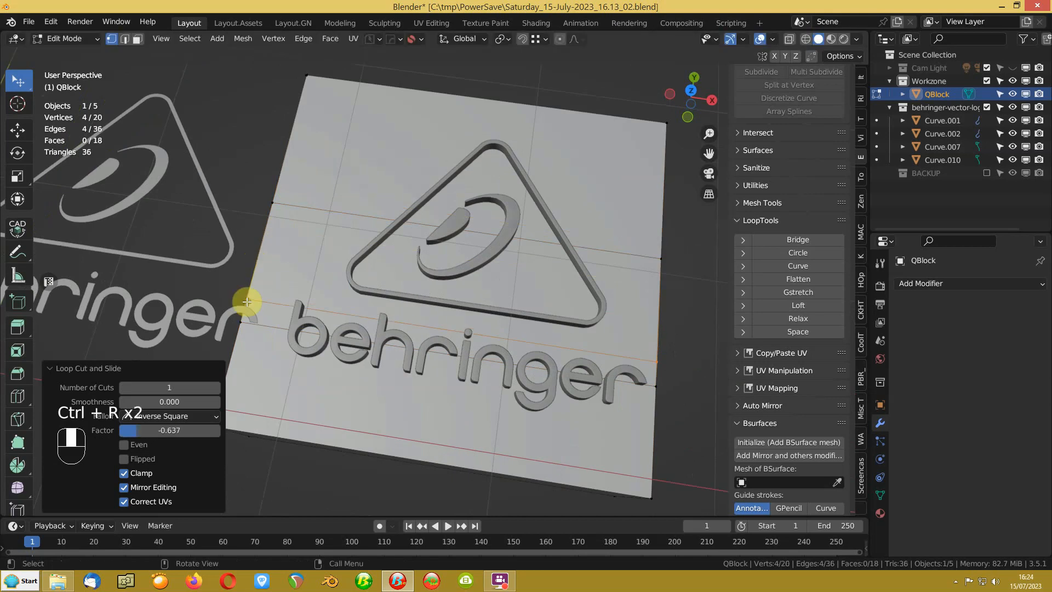
key("Tab")
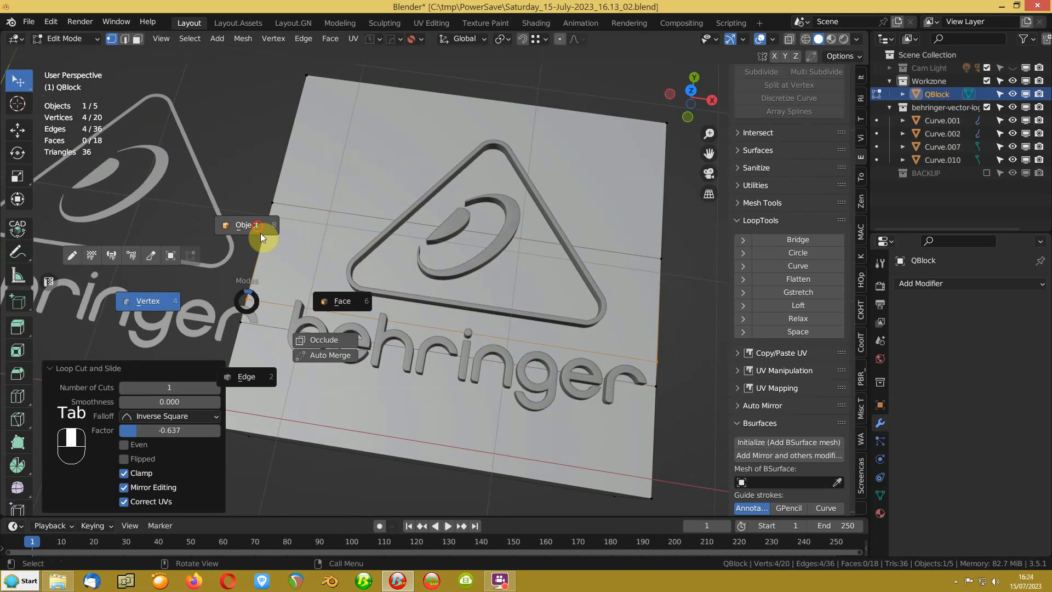
left_click(260, 232)
Step: Cut the 3D lettering out of the block with a nondestructive Boolean Difference
middle_click_drag(287, 240, 412, 325)
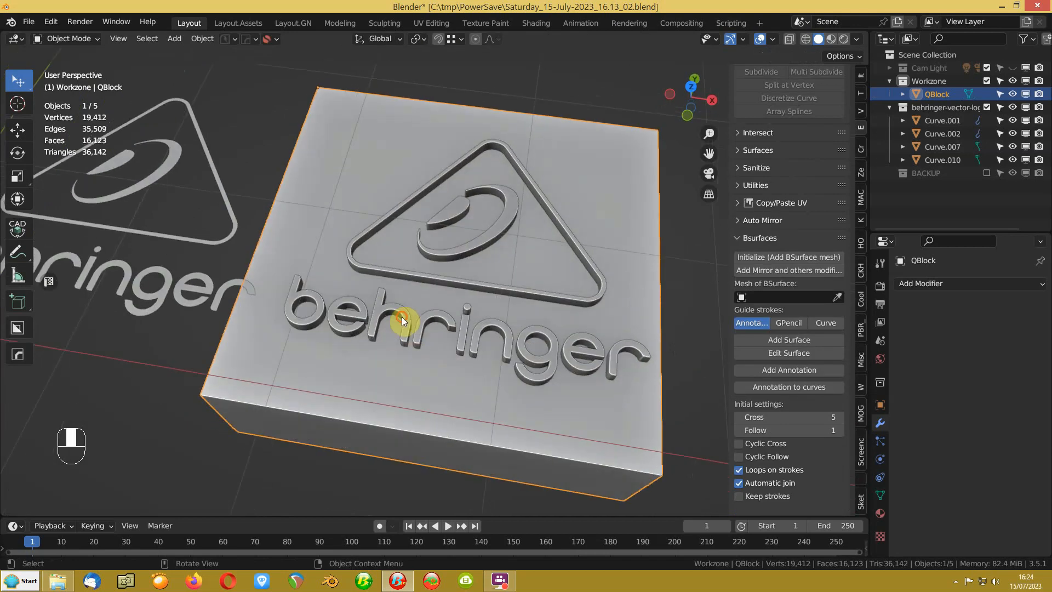
left_click(402, 317)
left_click(394, 383, "shift")
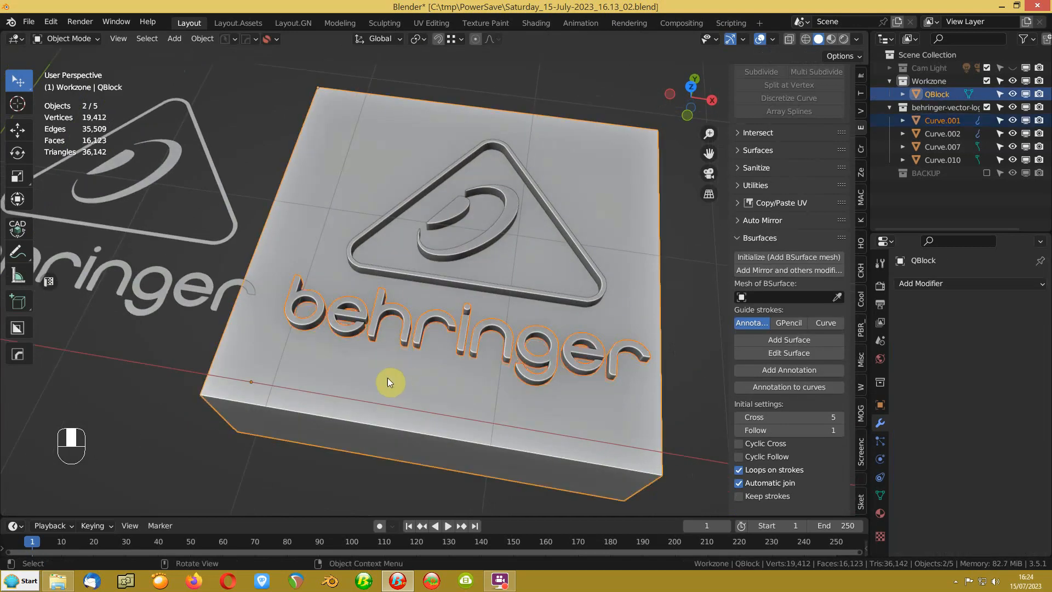
key("ctrl+KP_Subtract")
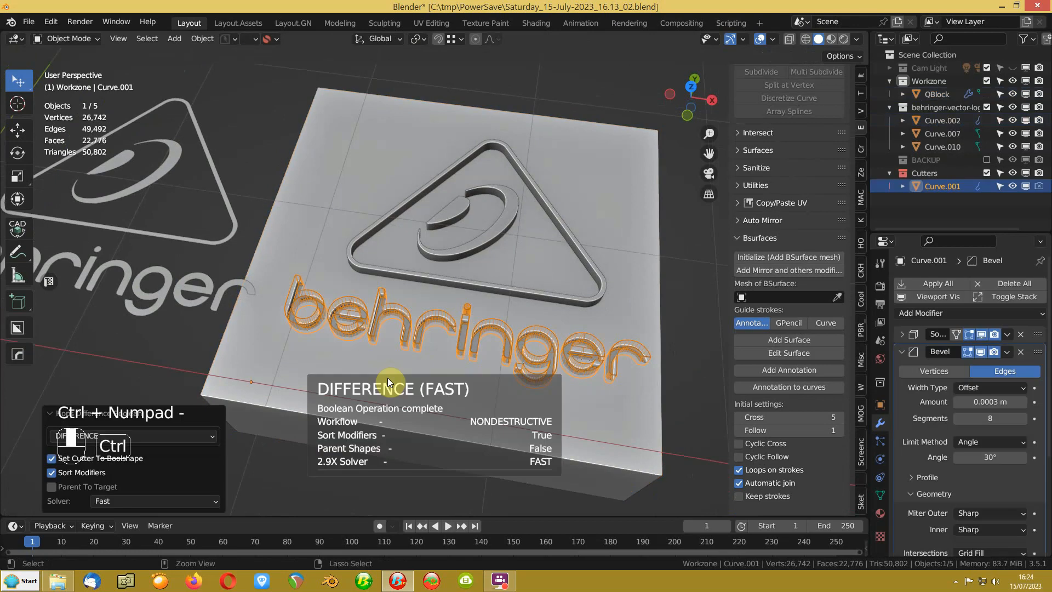
Step: Cut the triangular emblem out of the block with a nondestructive Boolean Difference
left_click(484, 237)
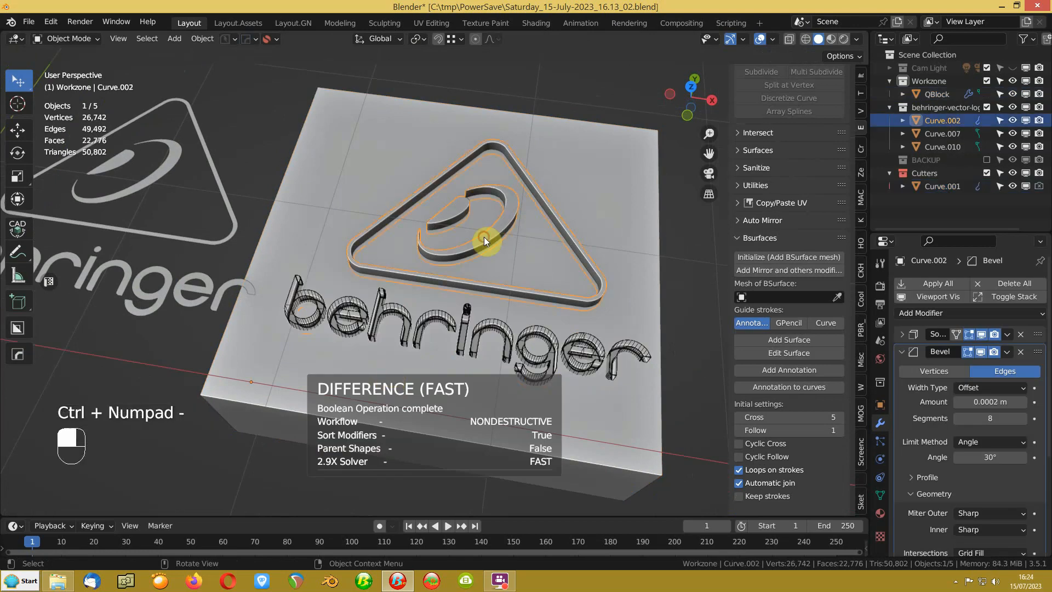
left_click(605, 213, "shift")
key("ctrl+KP_Subtract")
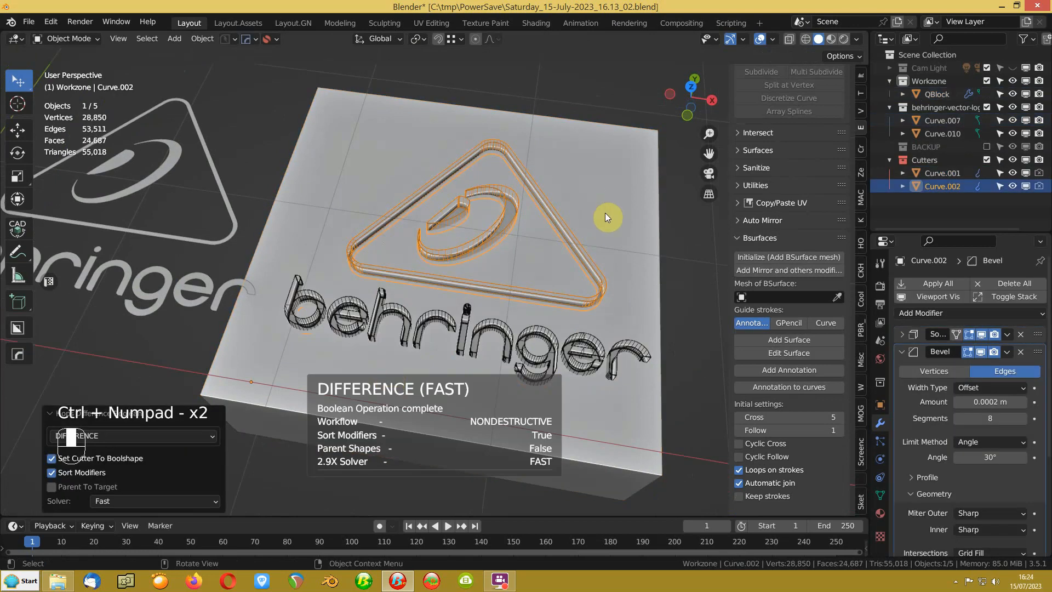
Step: Isolate the carved block by hiding all other objects, turn off the viewport overlays and inspect the engraved logo
left_click(584, 212)
key("shift+h")
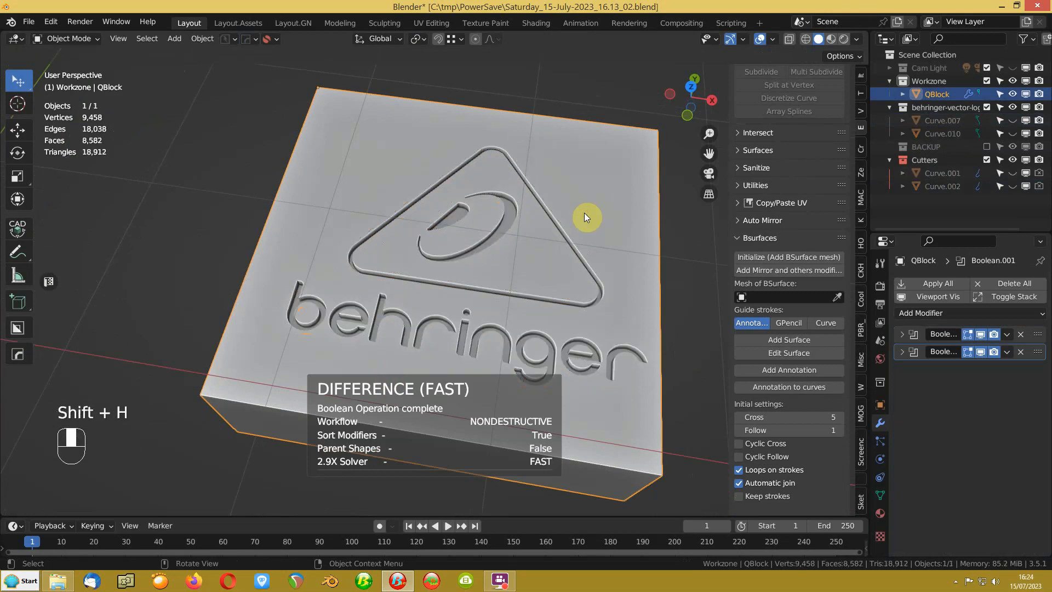
middle_click_drag(584, 213, 479, 212)
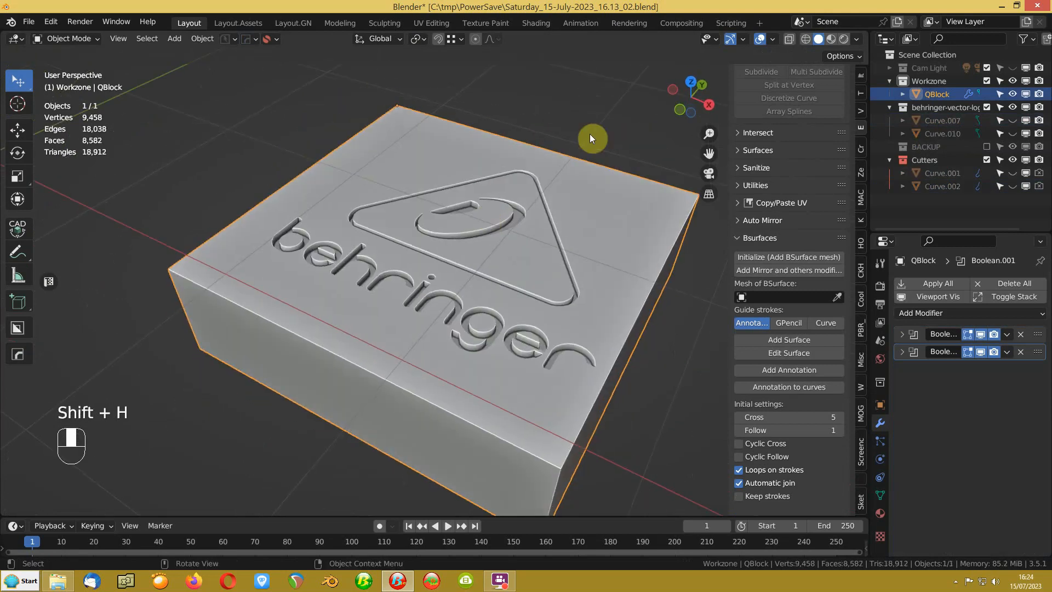
left_click(758, 40)
middle_click_drag(337, 310, 353, 346)
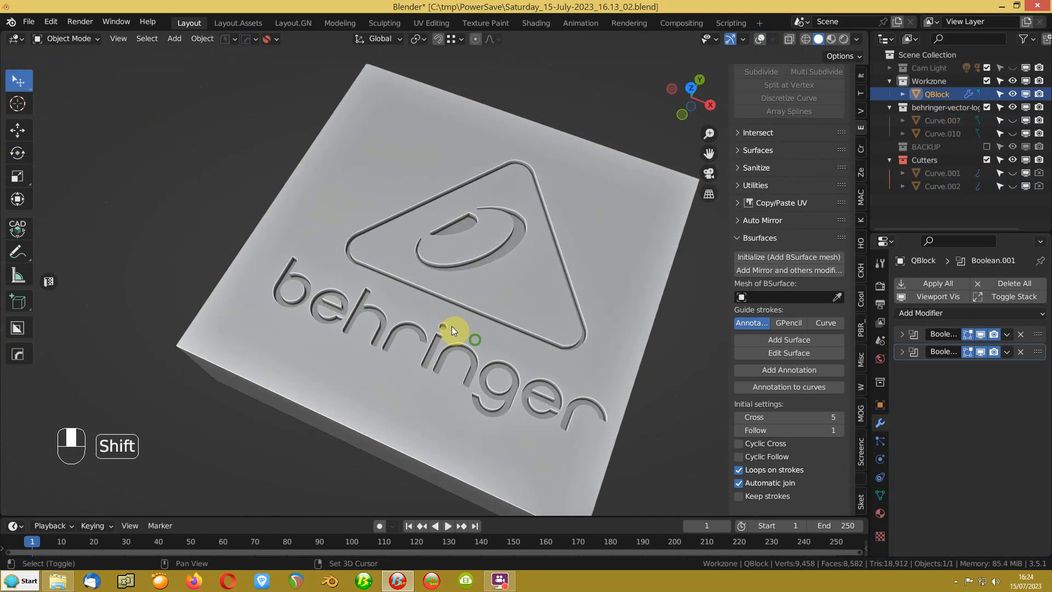
middle_click_drag(451, 327, 407, 324, "shift")
scroll(402, 313, "up", 3)
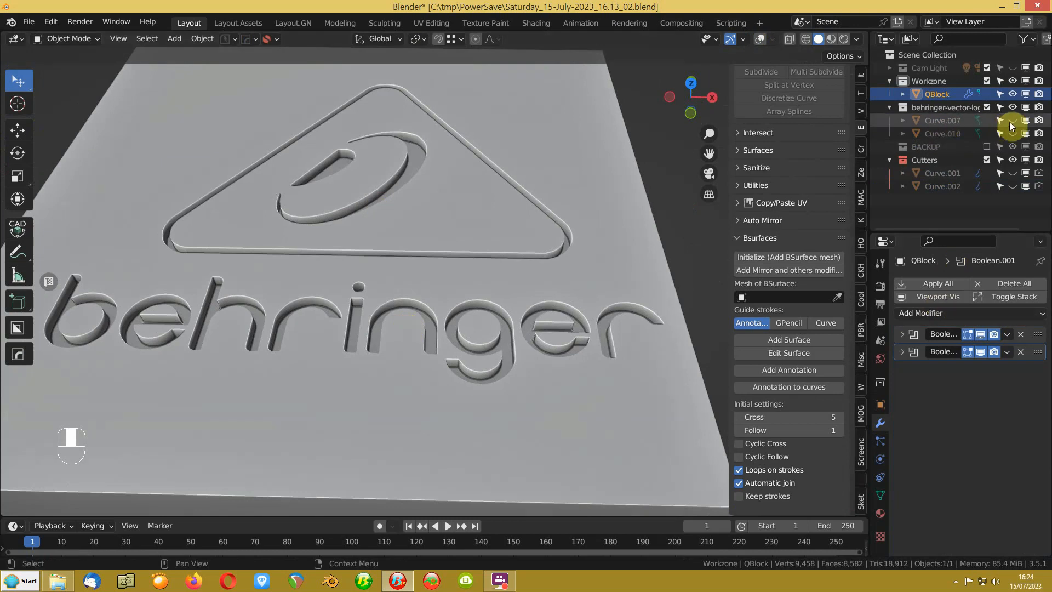
Step: Unhide and select the lettering cutter Curve.001, and turn the viewport overlays back on
left_click(1012, 173)
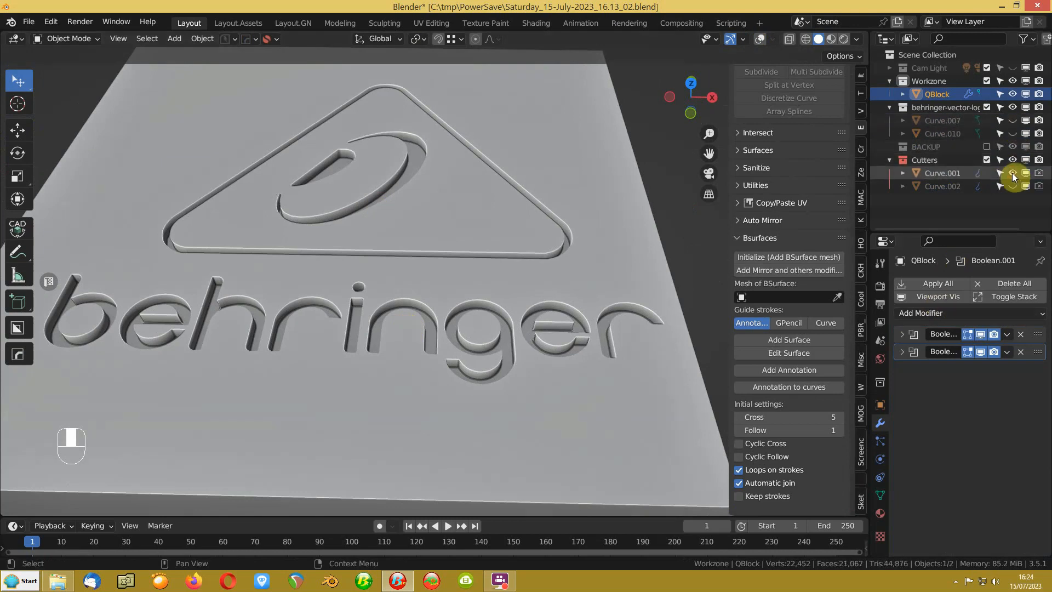
left_click(915, 173)
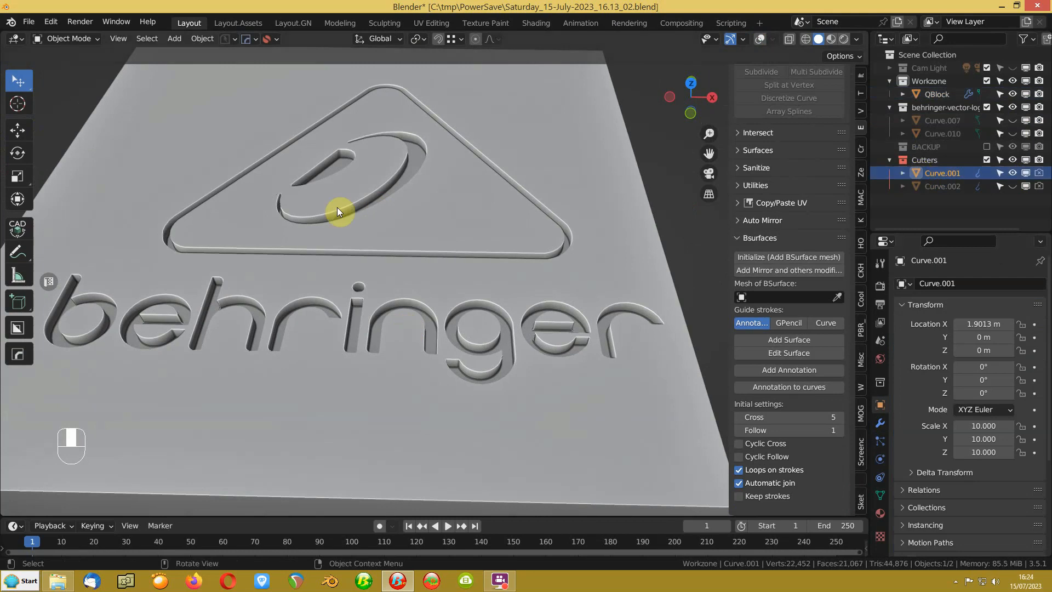
scroll(334, 209, "down", 4)
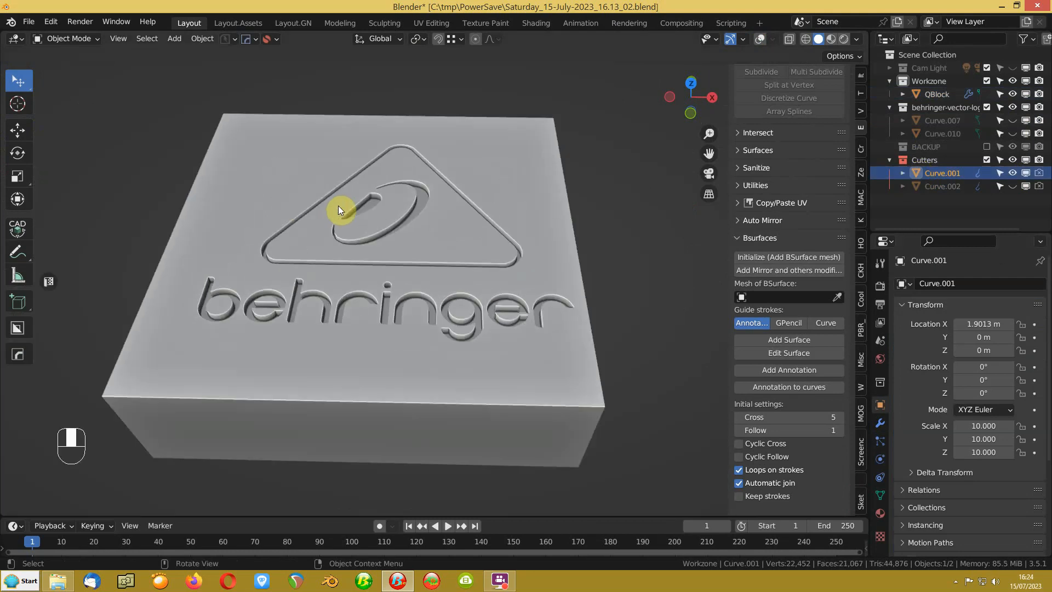
left_click(761, 39)
scroll(401, 216, "up", 4)
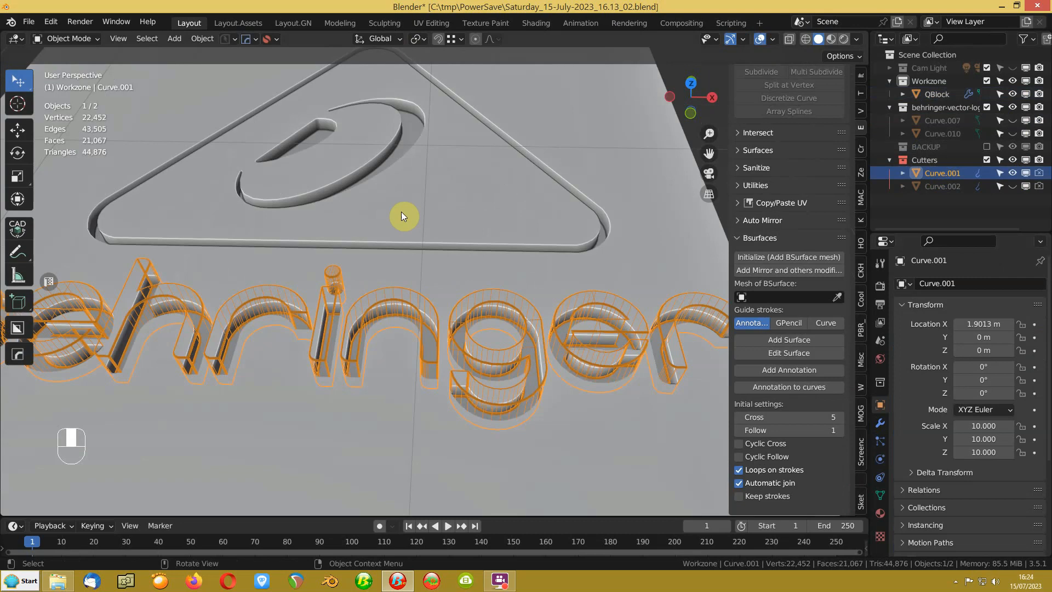
Step: Unhide the emblem cutter Curve.002, select it and enter Edit Mode to inspect the crescent's vertices up close
left_click(1012, 186)
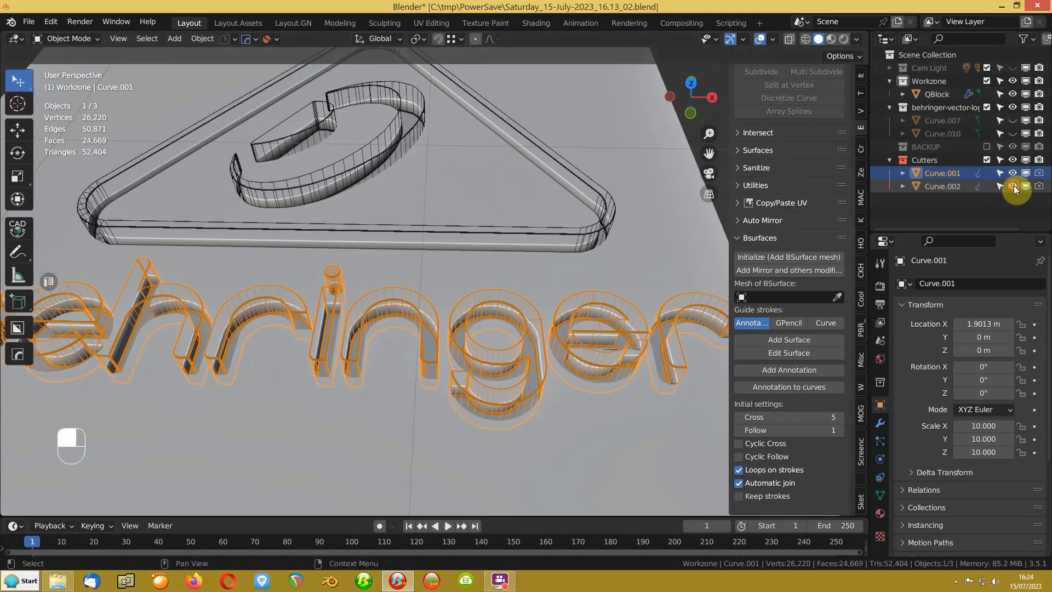
left_click(385, 156)
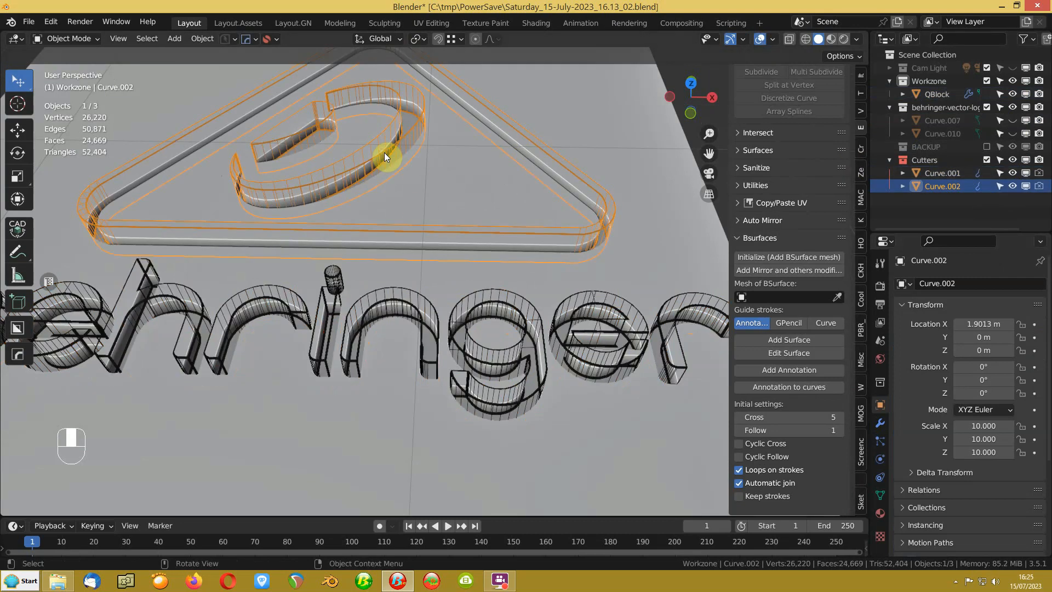
key("Tab")
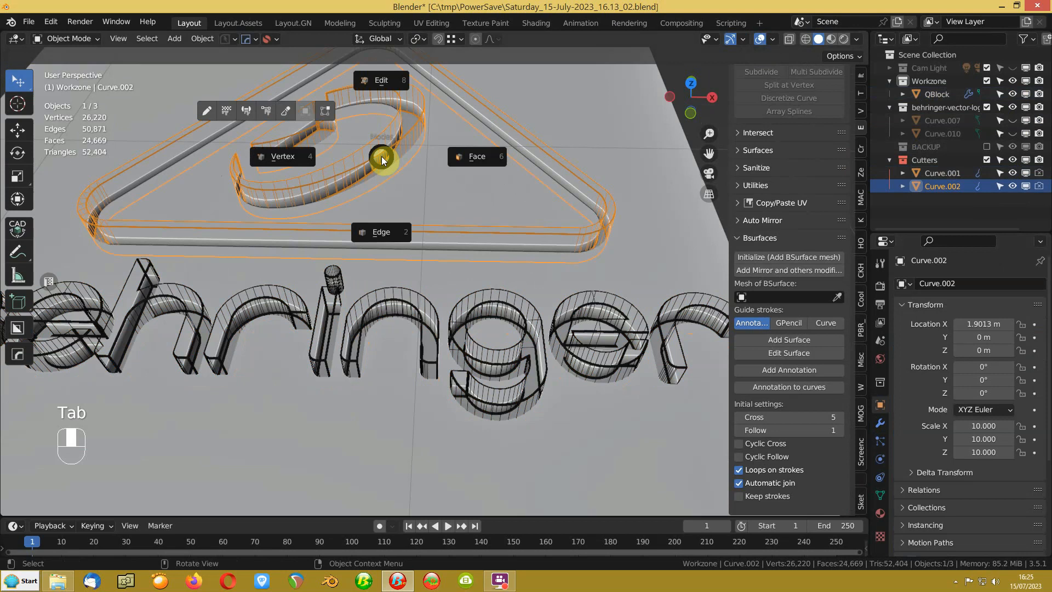
left_click(387, 87)
middle_click_drag(363, 111, 367, 173)
middle_click_drag(250, 163, 362, 179, "shift")
scroll(421, 195, "up", 3)
middle_click_drag(562, 244, 495, 248)
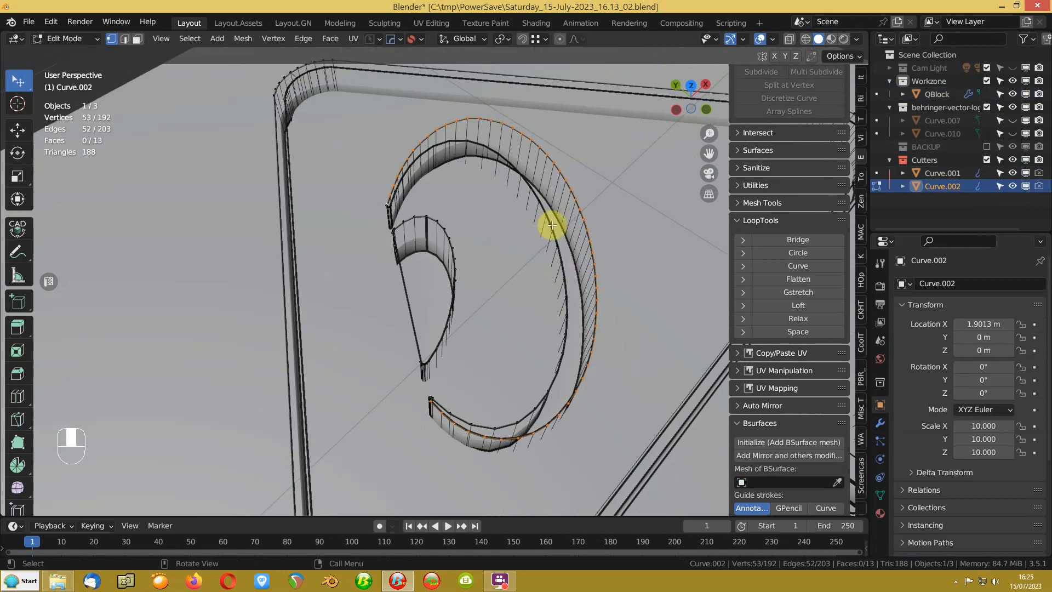
Step: Add a loop cut with 10 cuts to the long edge of the crescent's inner arc
key("ctrl+r")
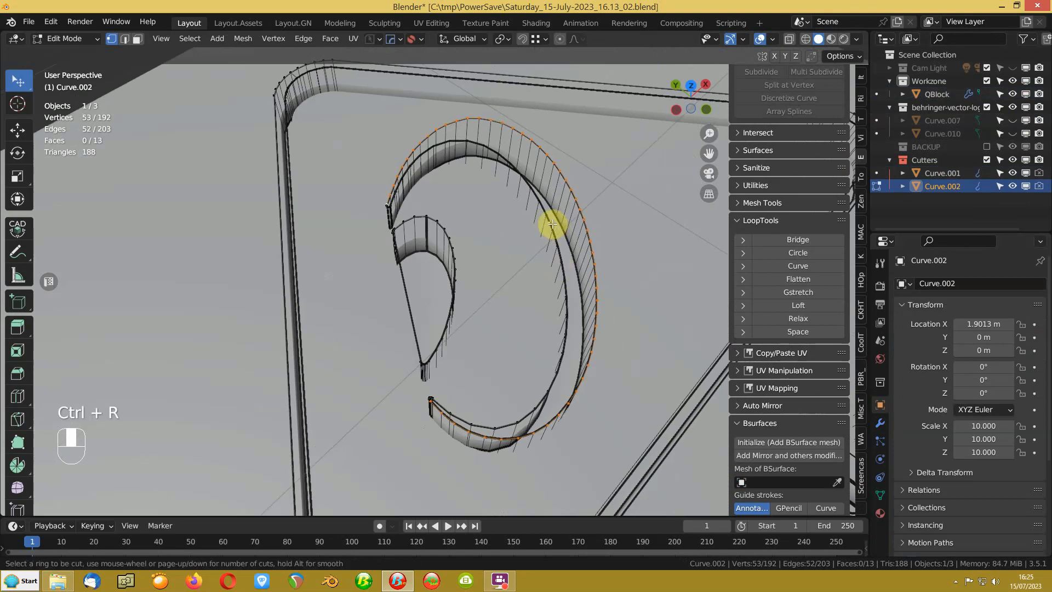
scroll(552, 223, "up", 2)
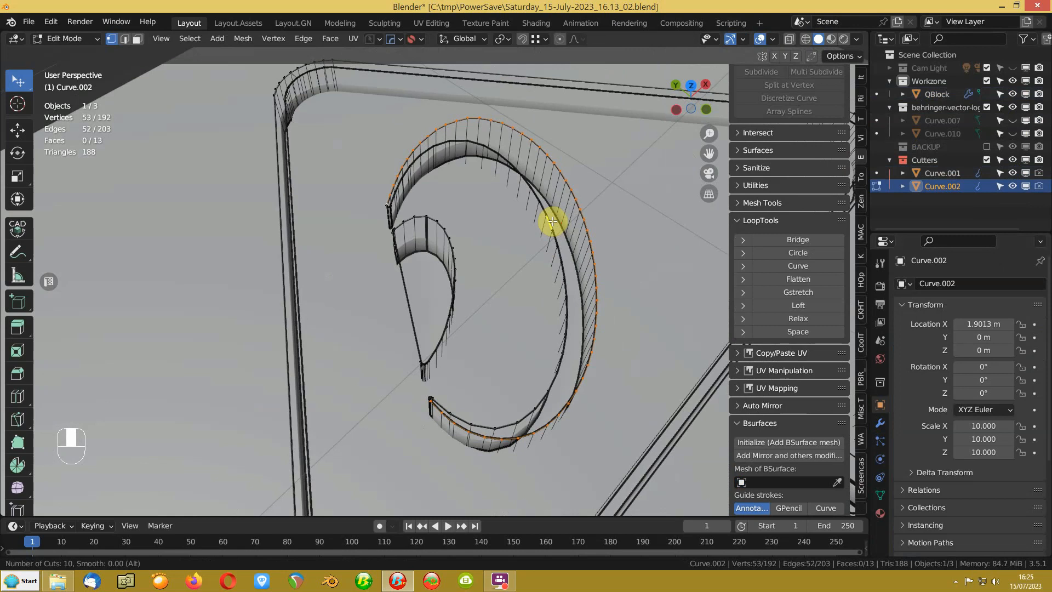
left_click(552, 221)
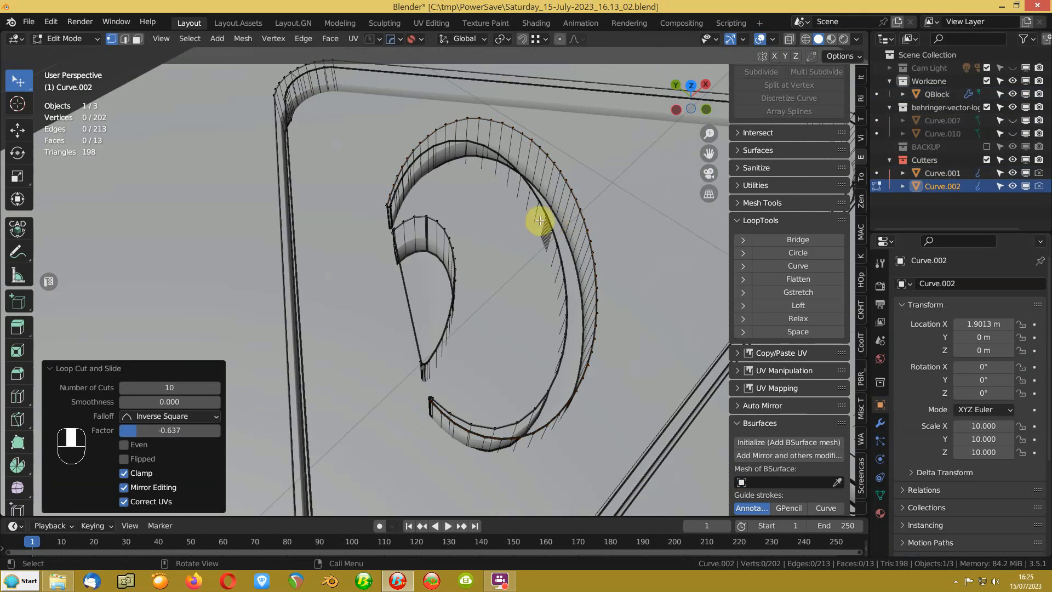
Step: Select the crescent's inner arc from its upper tip to its lower tip and space the vertices evenly with LoopTools Space
left_click(395, 202)
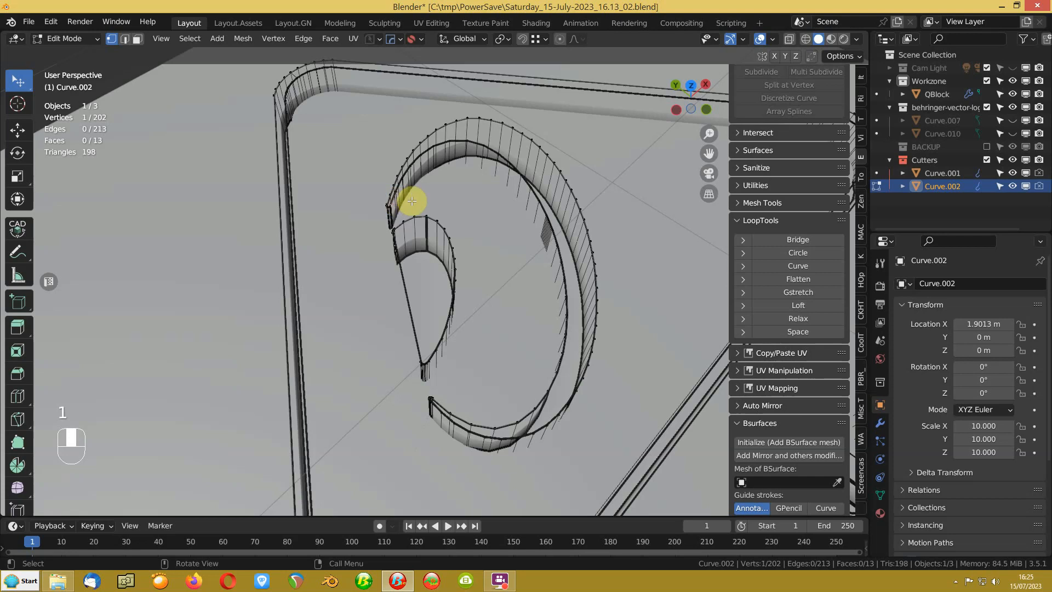
left_click(489, 151, "ctrl")
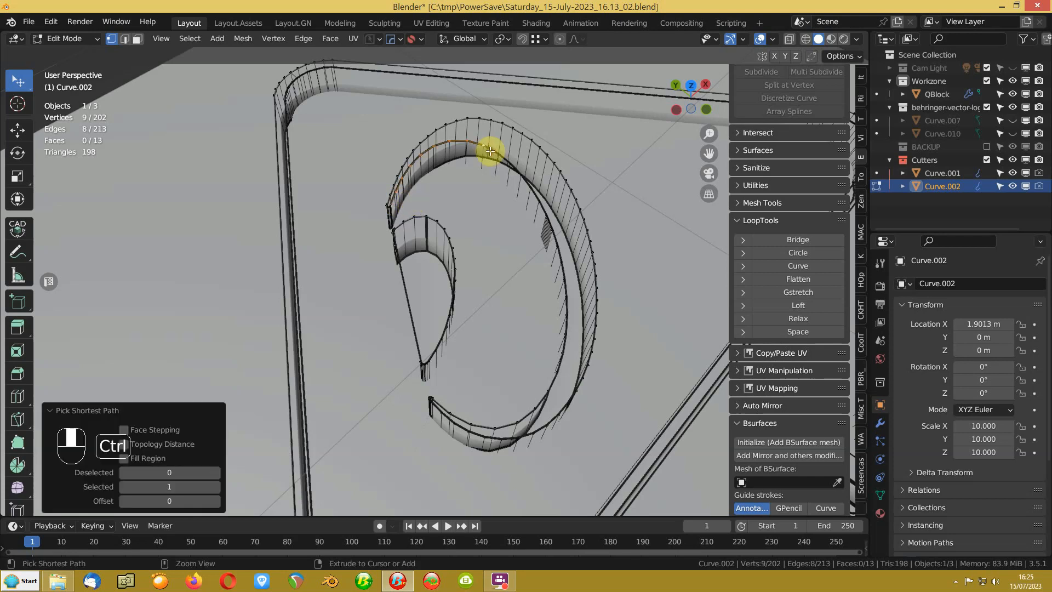
left_click(564, 355, "ctrl")
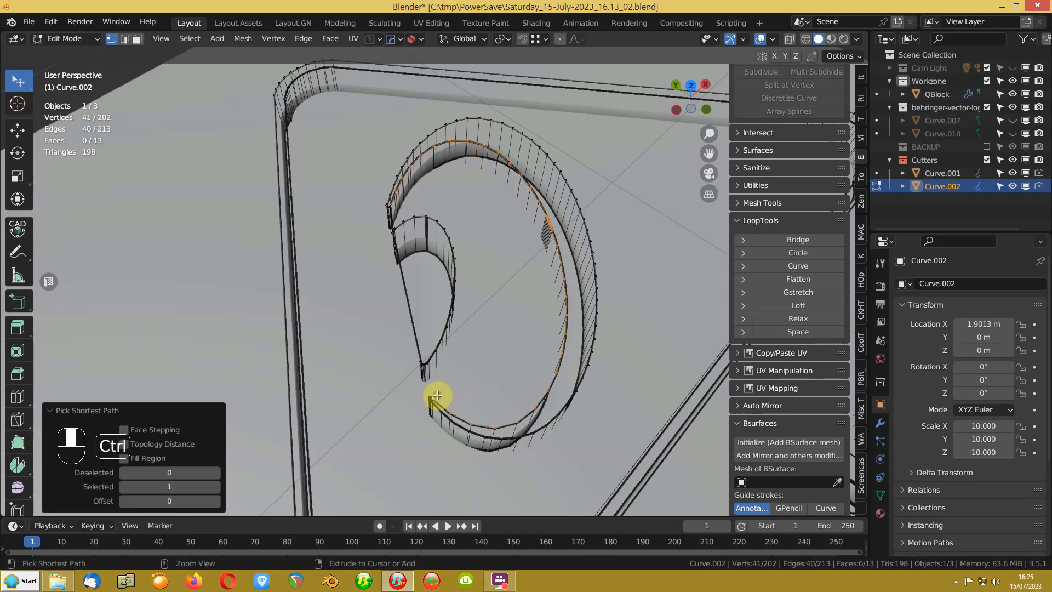
left_click(775, 330)
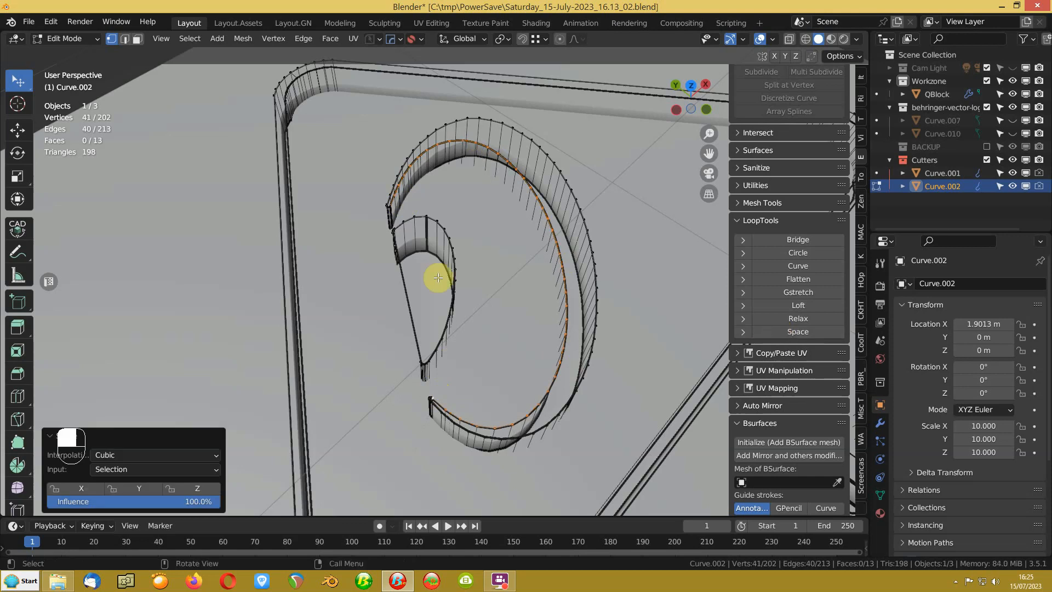
Step: Return to Object Mode, hide the emblem cutter to inspect the carved crescent, and undo the hiding
key("Tab")
left_click(396, 202)
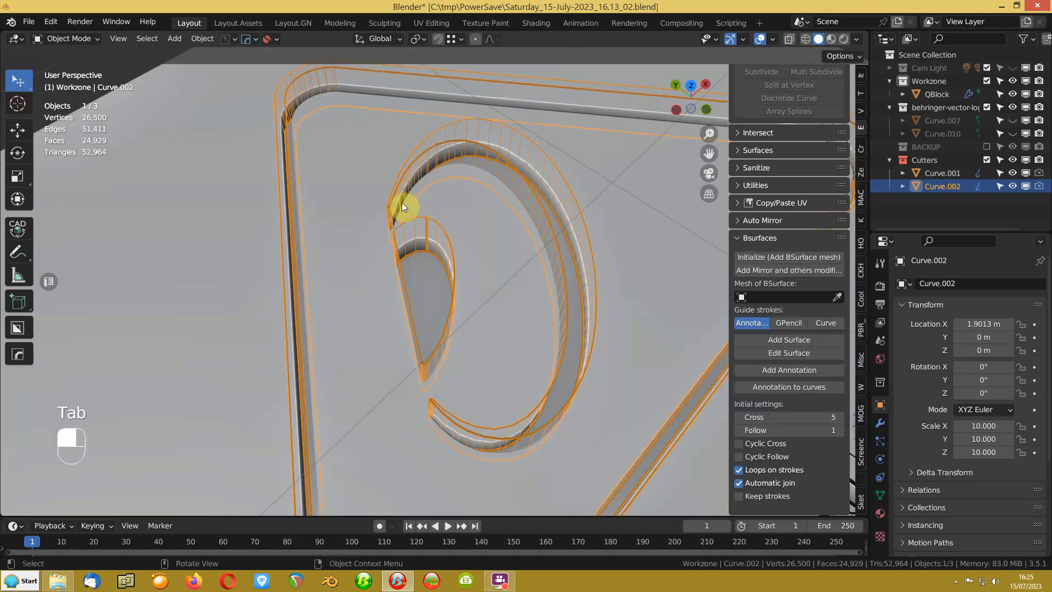
key("h")
middle_click_drag(409, 225, 481, 307)
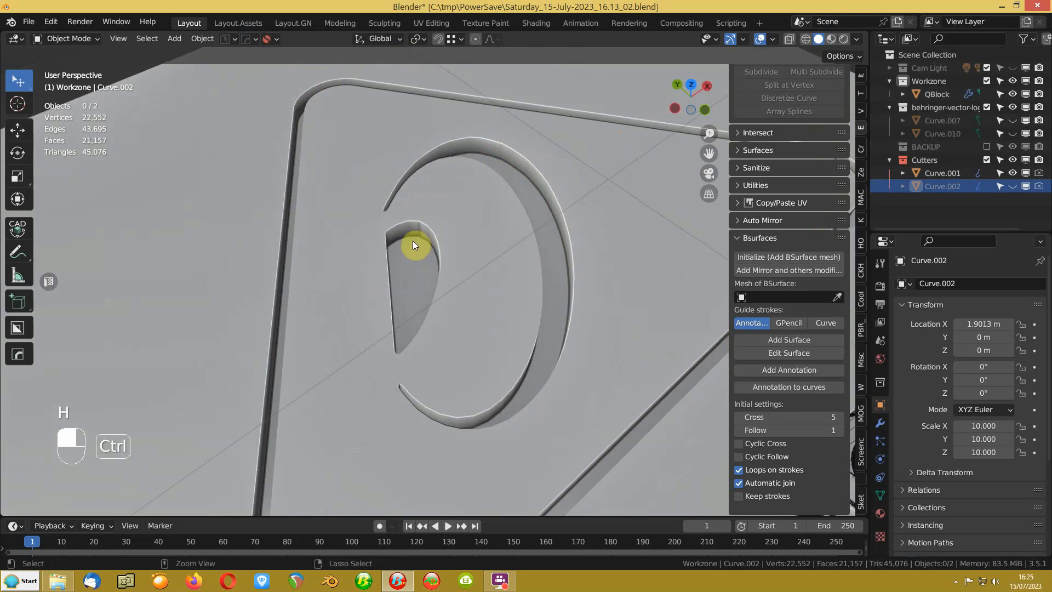
key("ctrl+z")
Step: Re-enter Edit Mode on Curve.002 and add a loop cut with 9 cuts to the curved upper edge of the small inner emblem shape
scroll(408, 238, "up", 3)
middle_click_drag(386, 173, 442, 237, "shift")
scroll(458, 241, "up", 4)
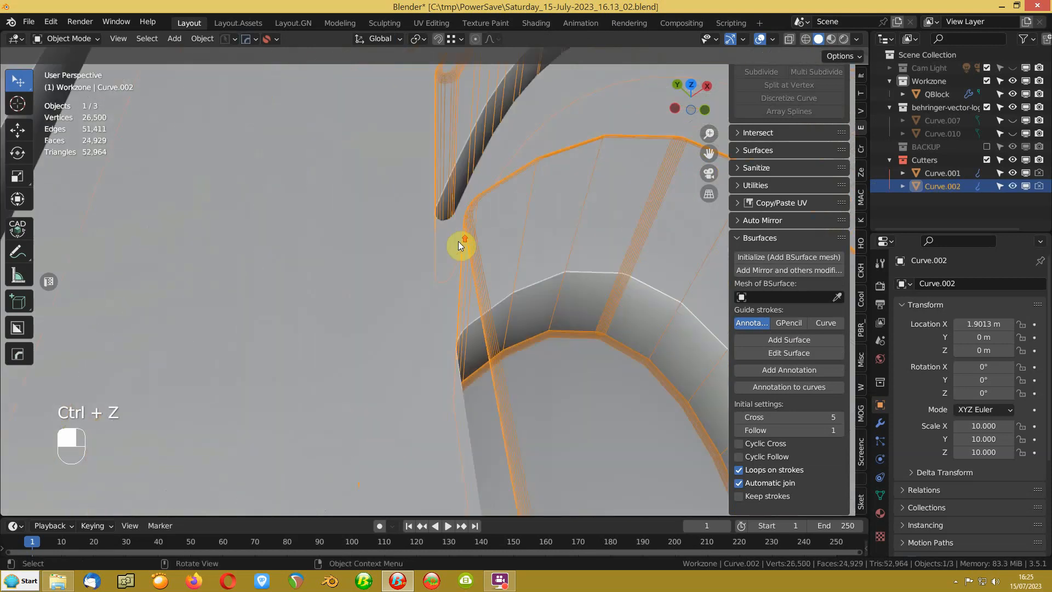
middle_click_drag(662, 222, 451, 194, "shift")
scroll(451, 193, "down", 4)
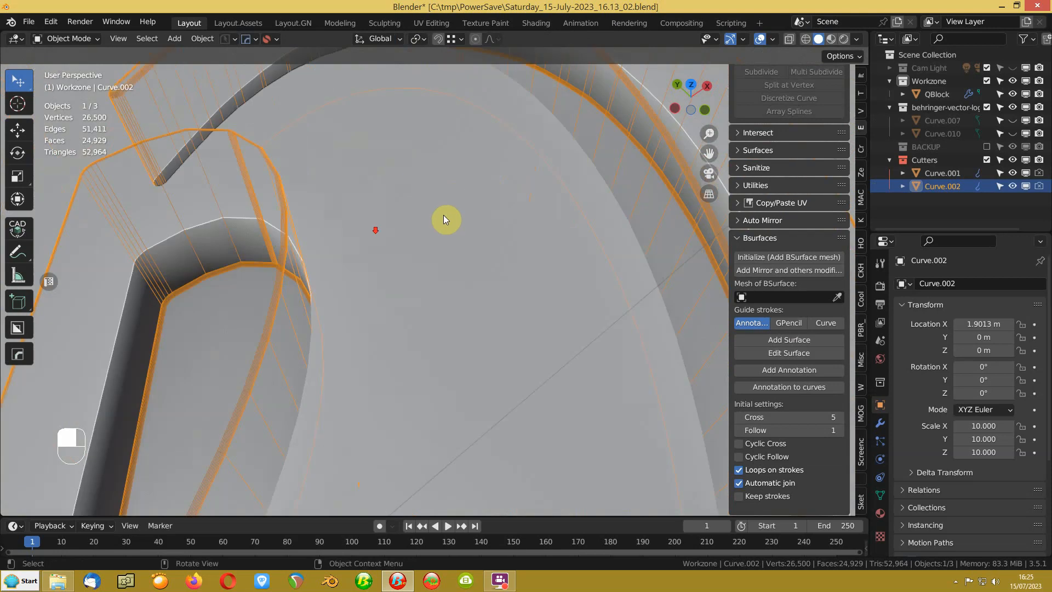
middle_click_drag(304, 281, 319, 278)
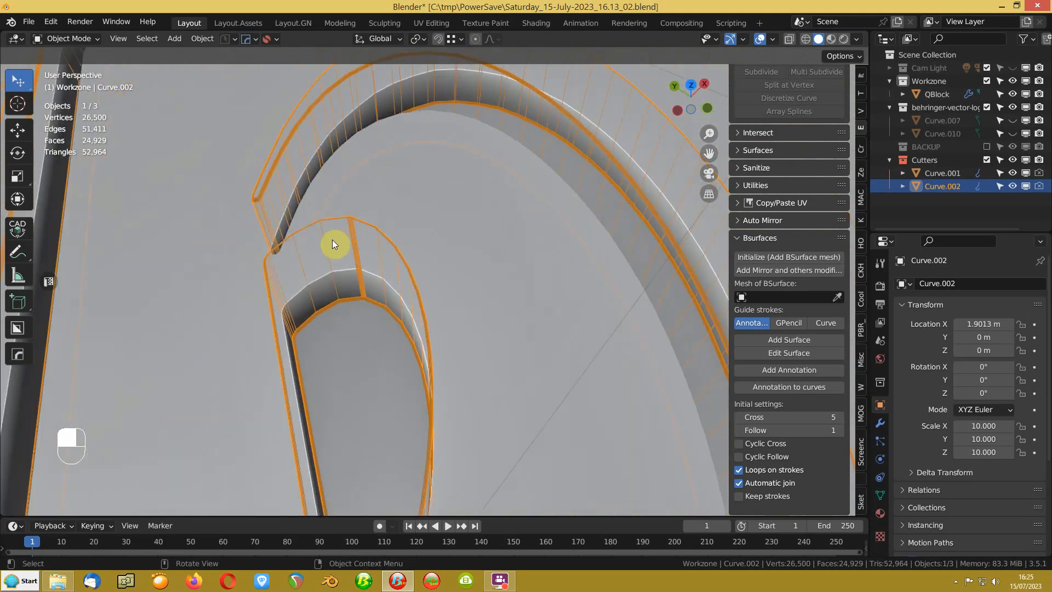
key("Tab")
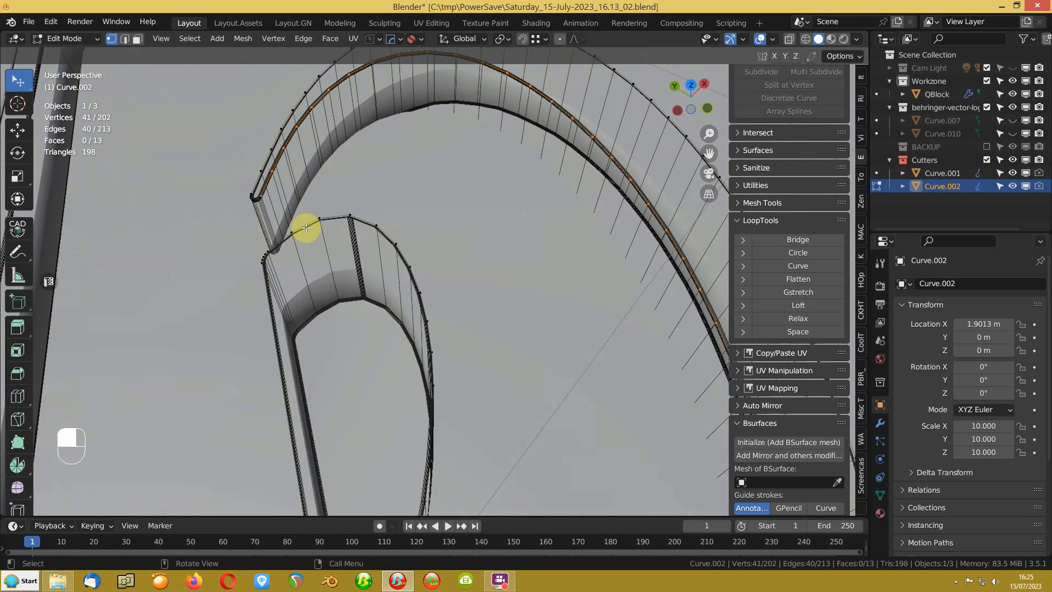
key("ctrl+r")
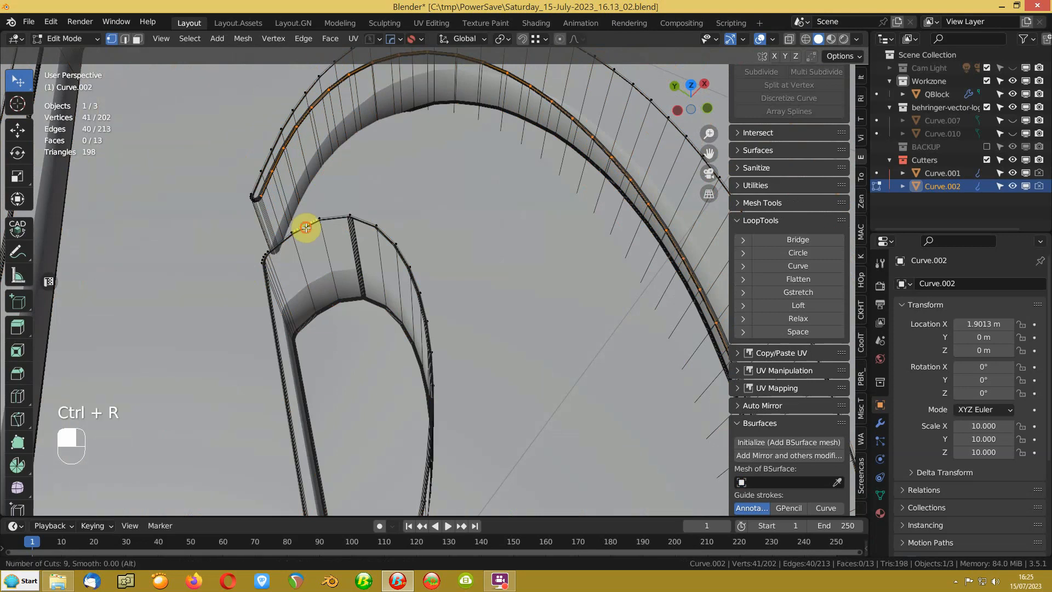
left_click(306, 227)
Step: Select the small inner shape's curved edge down to its lower tip and even out the vertices with LoopTools Space
left_click(277, 246)
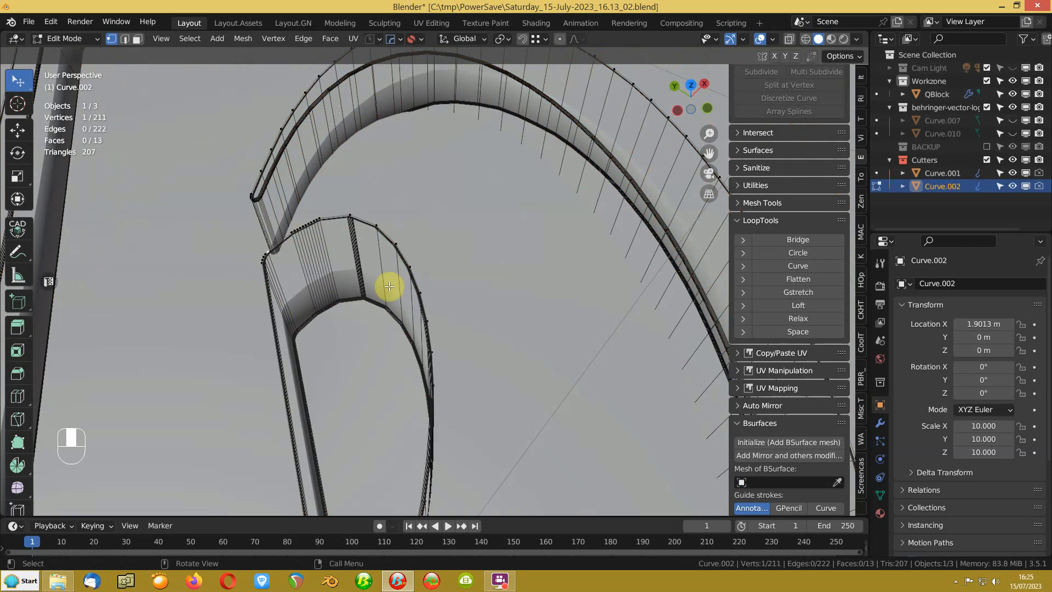
left_click(424, 313, "ctrl")
scroll(424, 300, "down", 6)
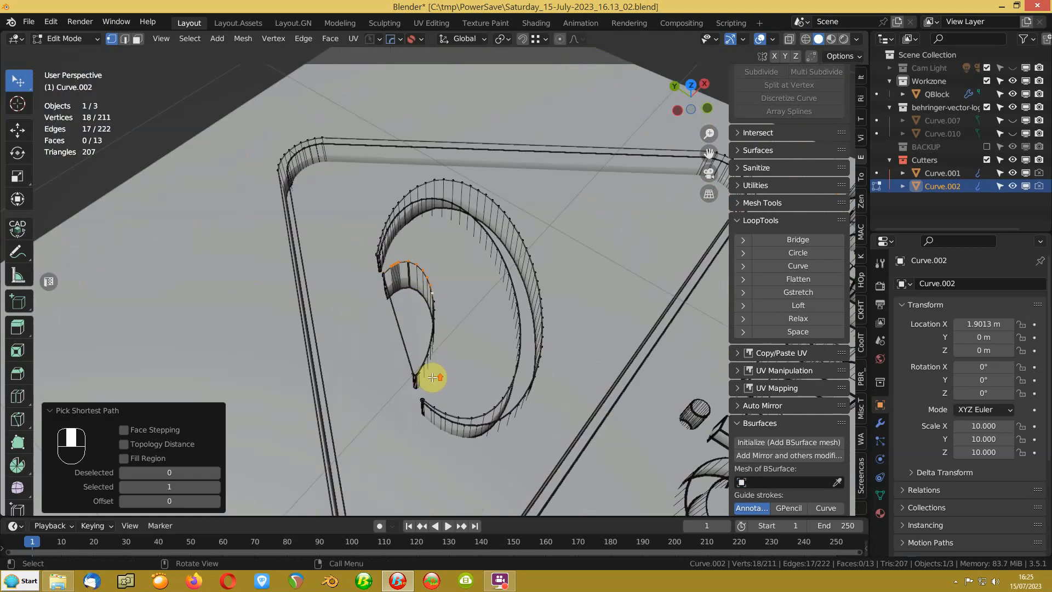
middle_click_drag(431, 378, 455, 289, "shift")
scroll(455, 289, "up", 8)
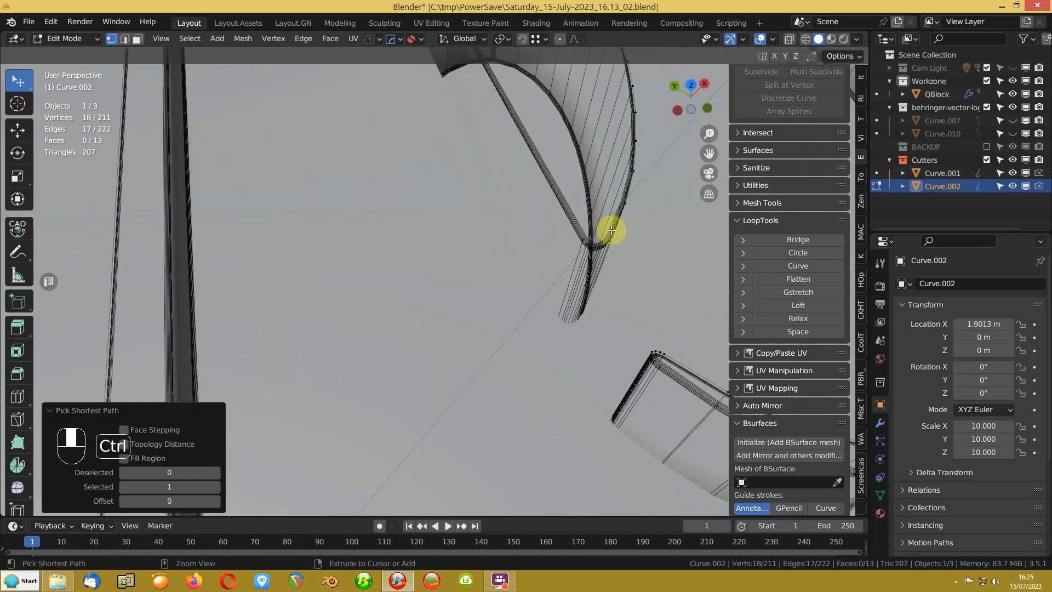
left_click(612, 230, "ctrl")
left_click(798, 331)
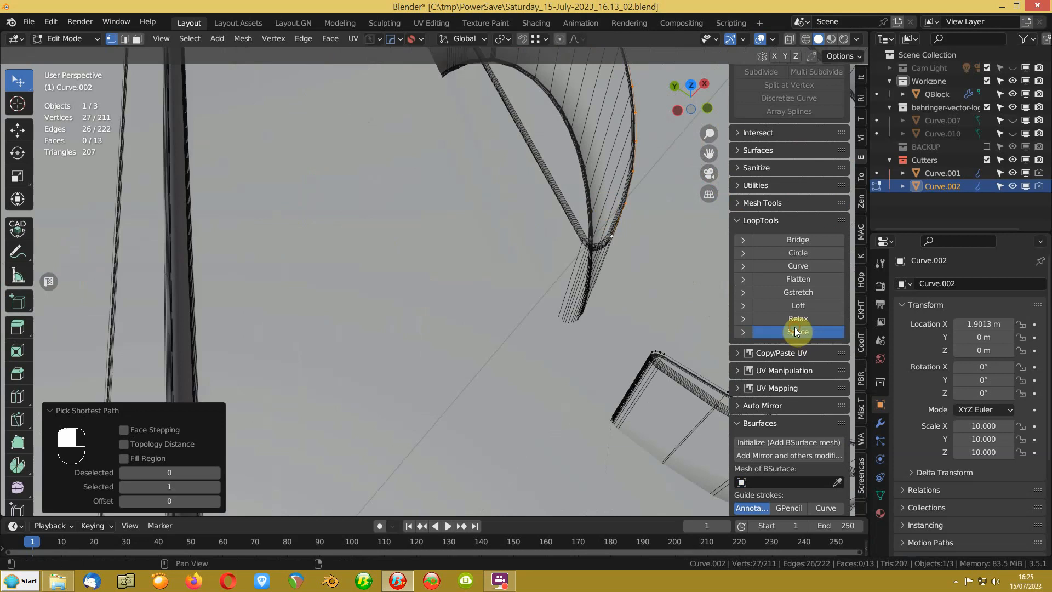
middle_click_drag(497, 223, 422, 258, "shift")
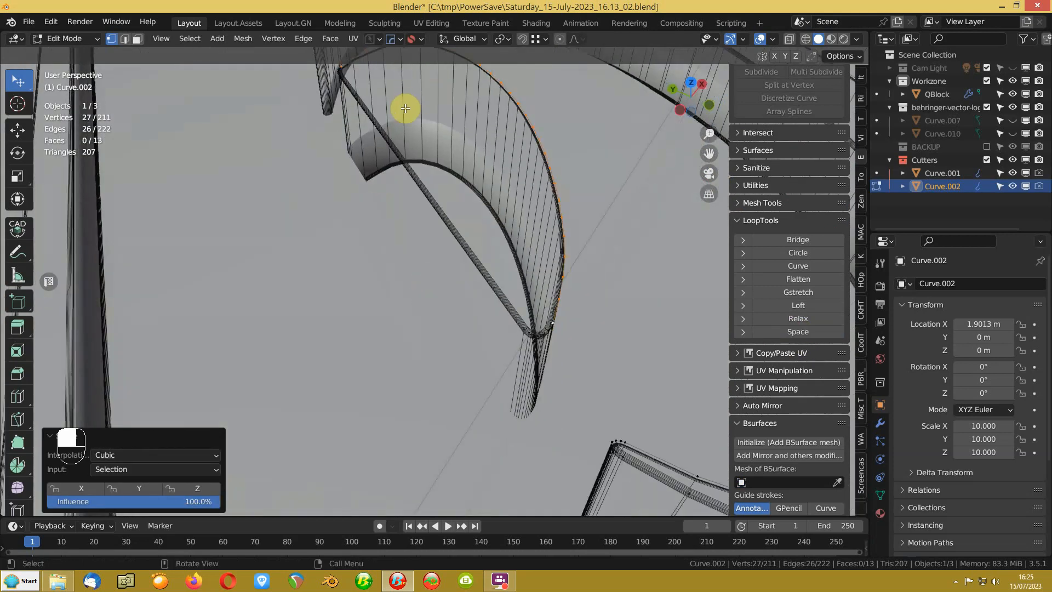
Step: Return to Object Mode and hide the emblem cutter Curve.002
key("Tab")
left_click(386, 39)
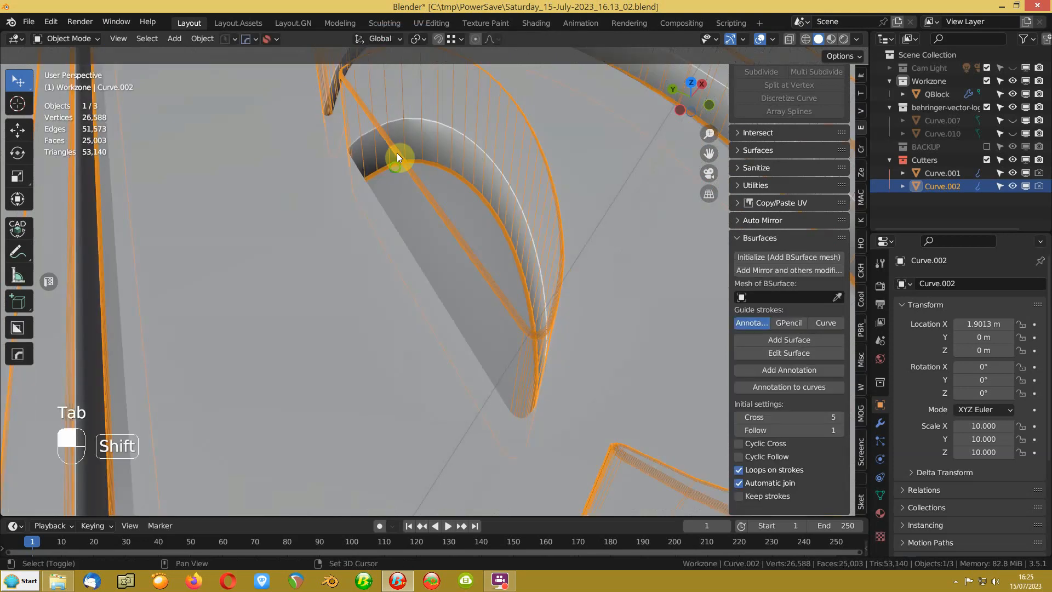
middle_click_drag(397, 153, 344, 212, "shift")
key("h")
scroll(363, 233, "down", 6)
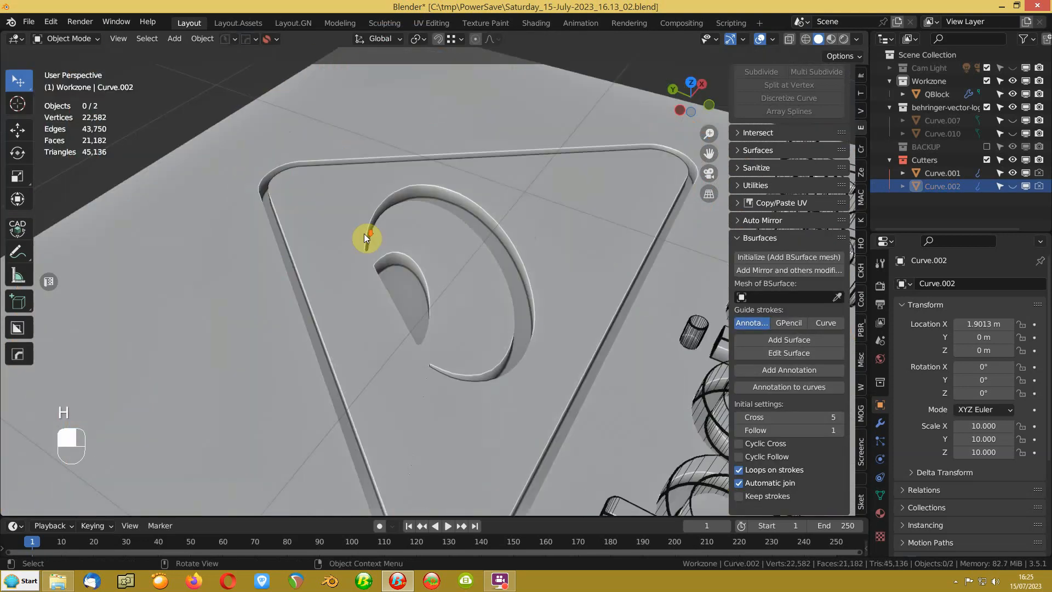
Step: Select the lettering cutter Curve.001 and hide it so only the engraved block is shown
mouse_move(389, 301)
middle_mouse_down()
mouse_move(360, 284)
mouse_move(372, 290)
middle_mouse_up()
left_click(475, 351)
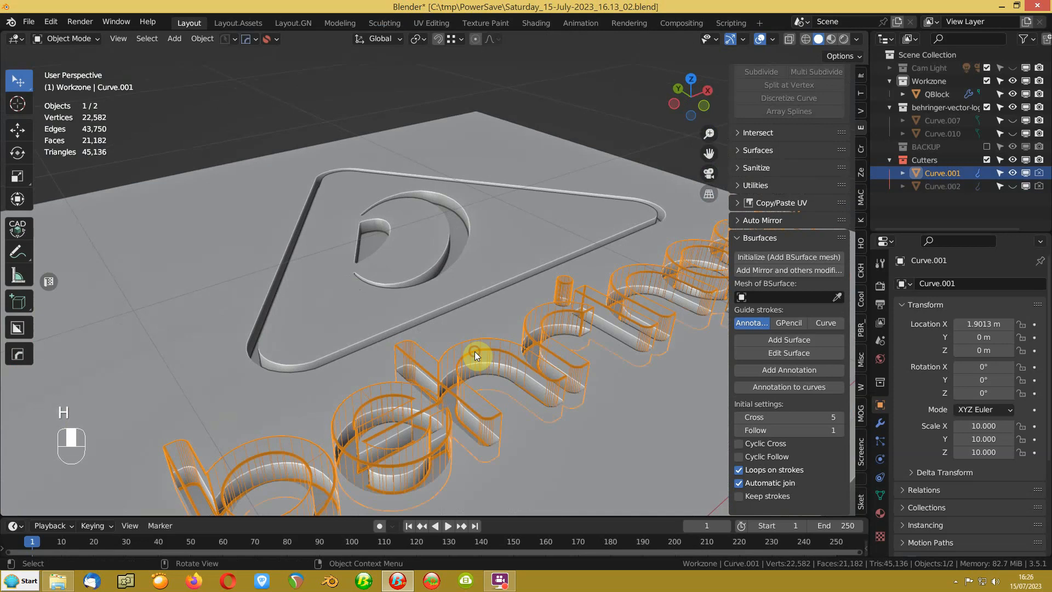
key("j")
key("h")
scroll(433, 286, "up", 2)
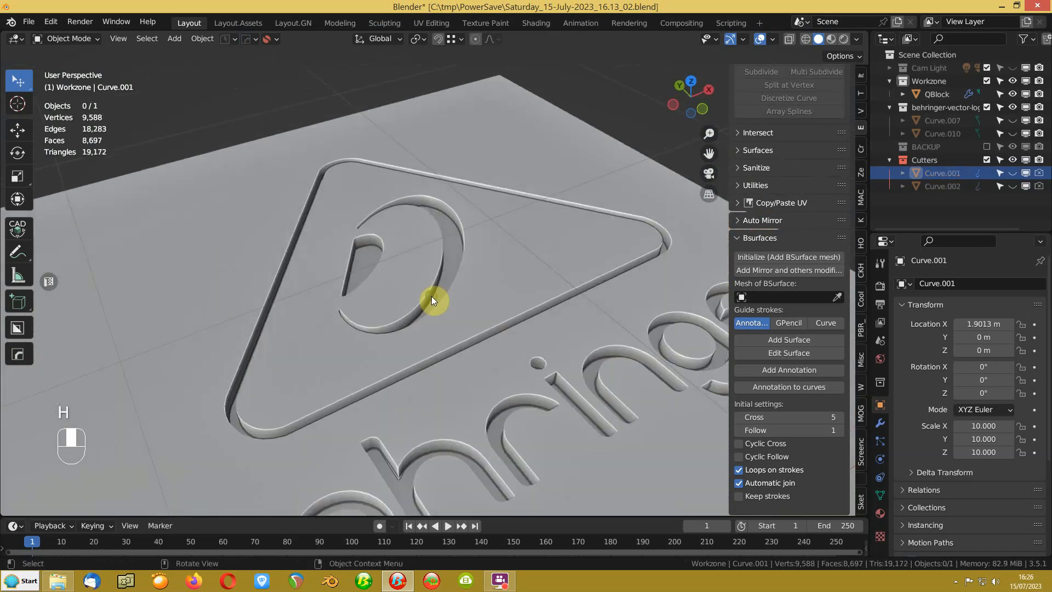
Step: Select the engraved block QBlock and apply the HOps Sharpen operation to it
left_click(525, 274)
key("q")
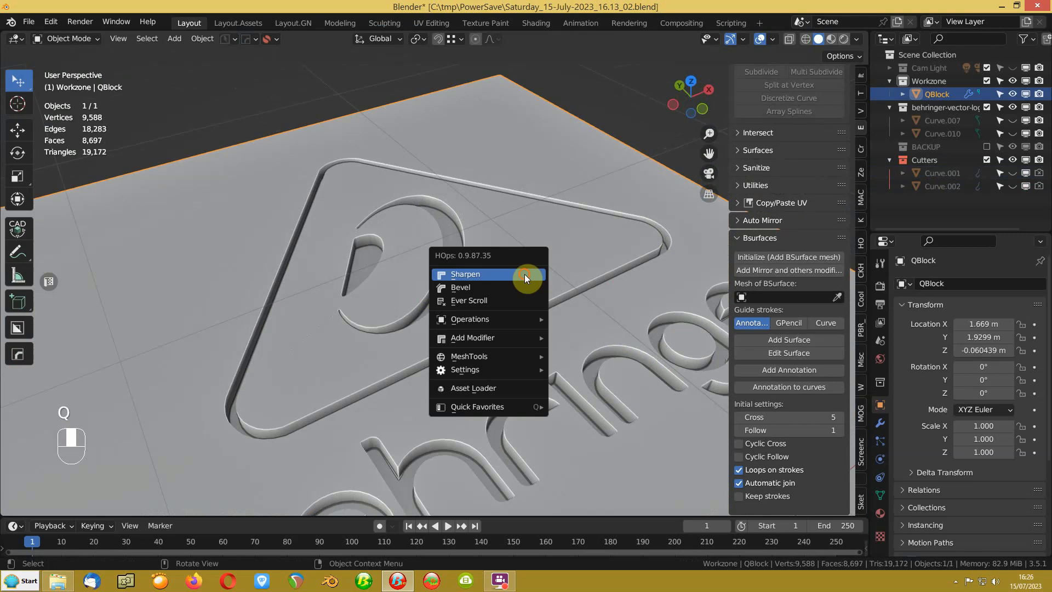
left_click(524, 274)
Step: Add a HOps Bevel to the block with 3 segments, a width of 0.0003 and a 30° angle limit
key("q")
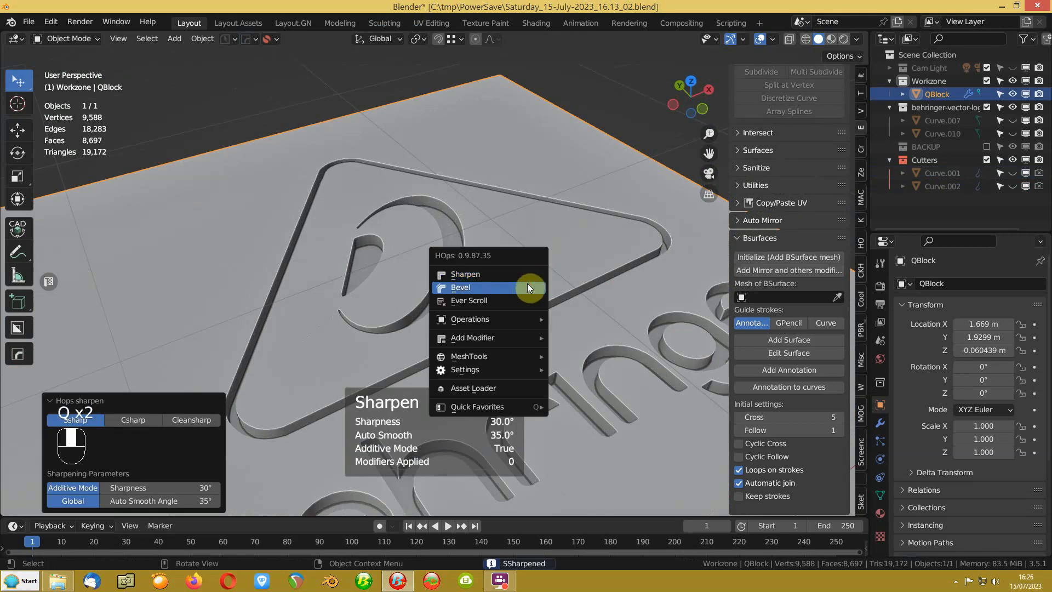
left_click(527, 285)
key("shift")
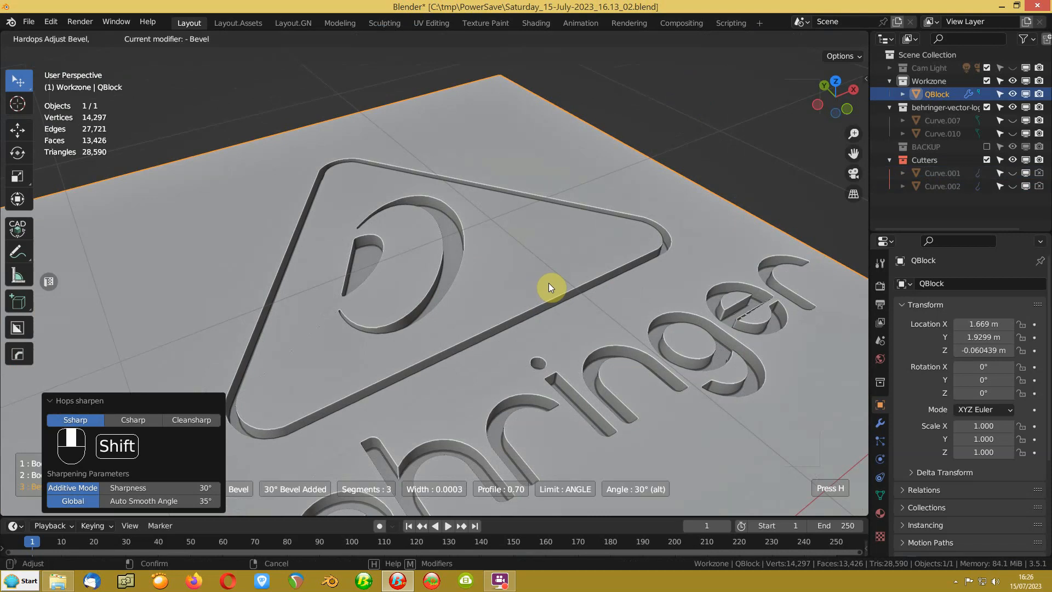
left_click(547, 283)
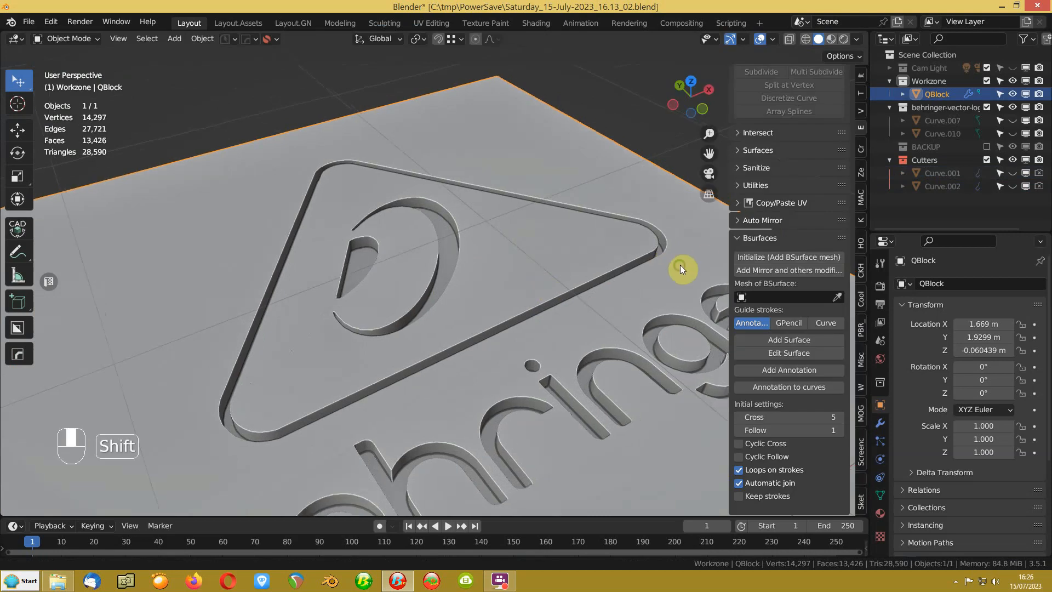
Step: Turn on the wireframe display in the viewport and examine the bevelled edges of the letters "e" and "r"
middle_click_drag(679, 264, 411, 236)
key("alt+v")
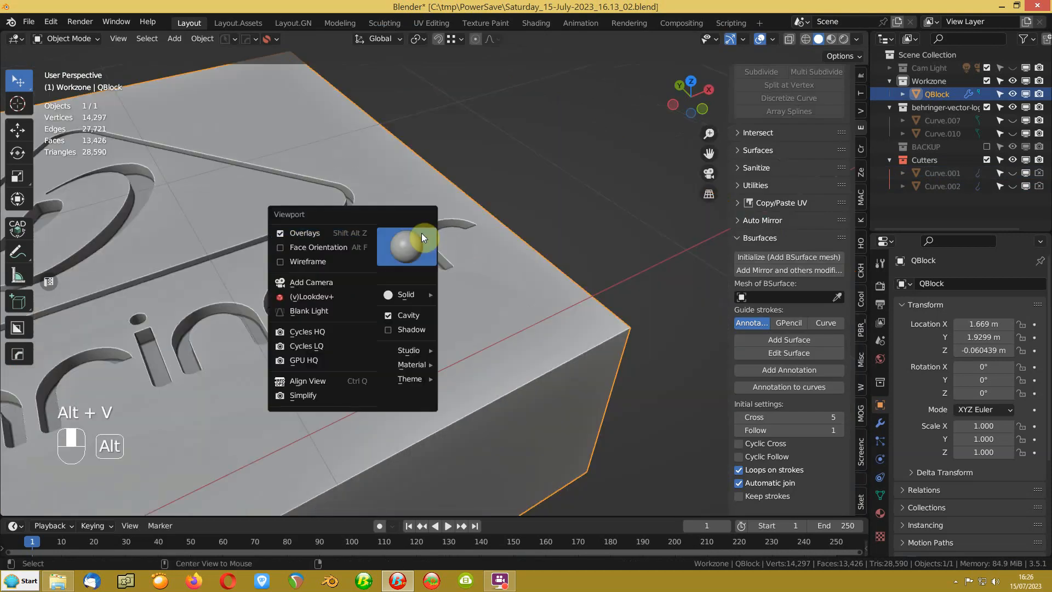
left_click(324, 238)
middle_click_drag(327, 265, 451, 254)
scroll(418, 278, "up", 6)
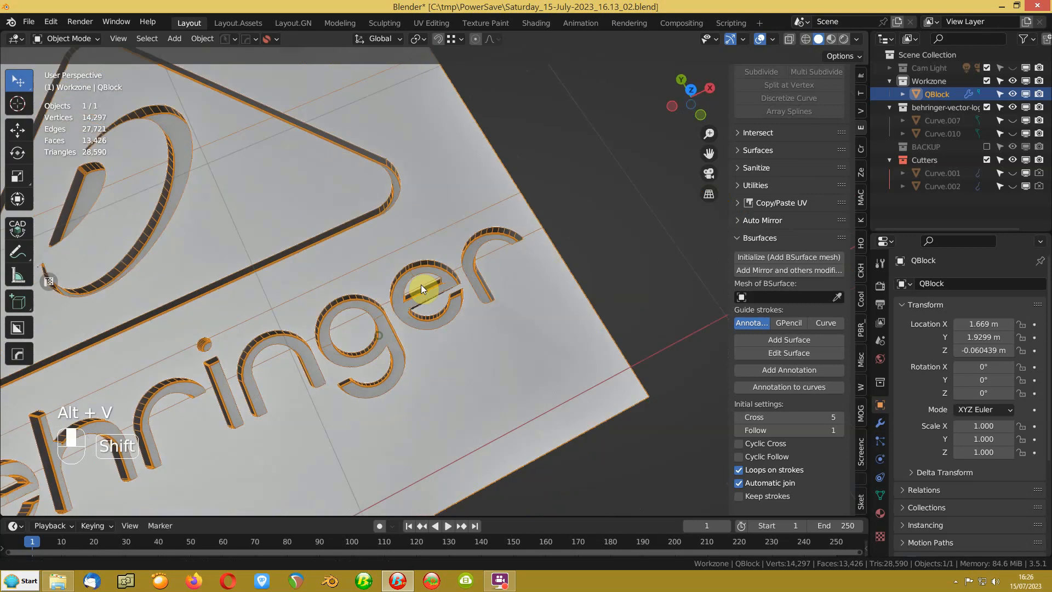
middle_click_drag(532, 261, 463, 293, "shift")
scroll(467, 284, "up", 2)
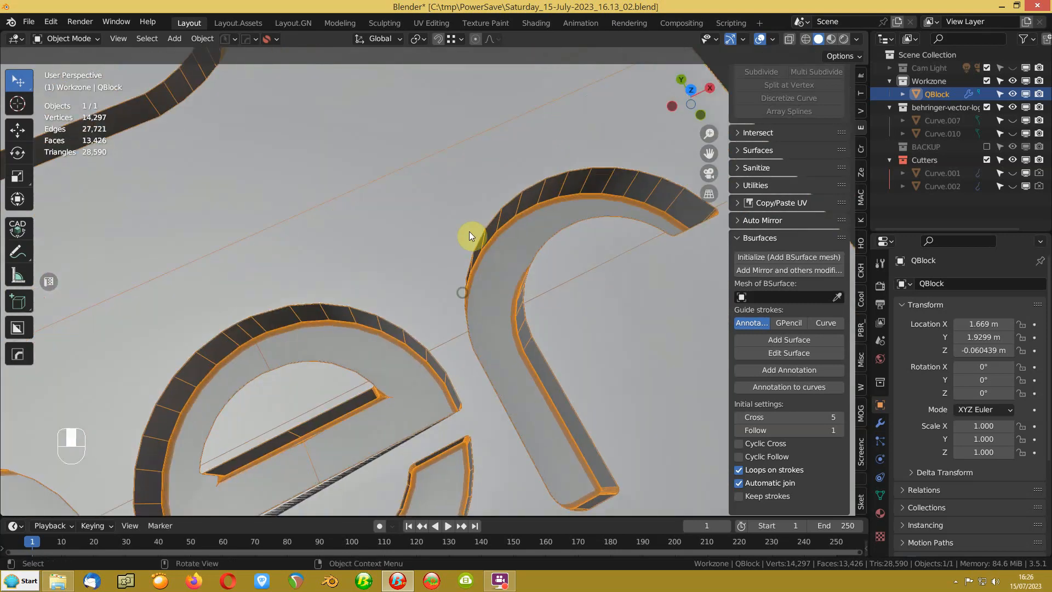
Step: Open the block's Bevel modifier settings and set the bevel amount to 0.0005 m
left_click(880, 425)
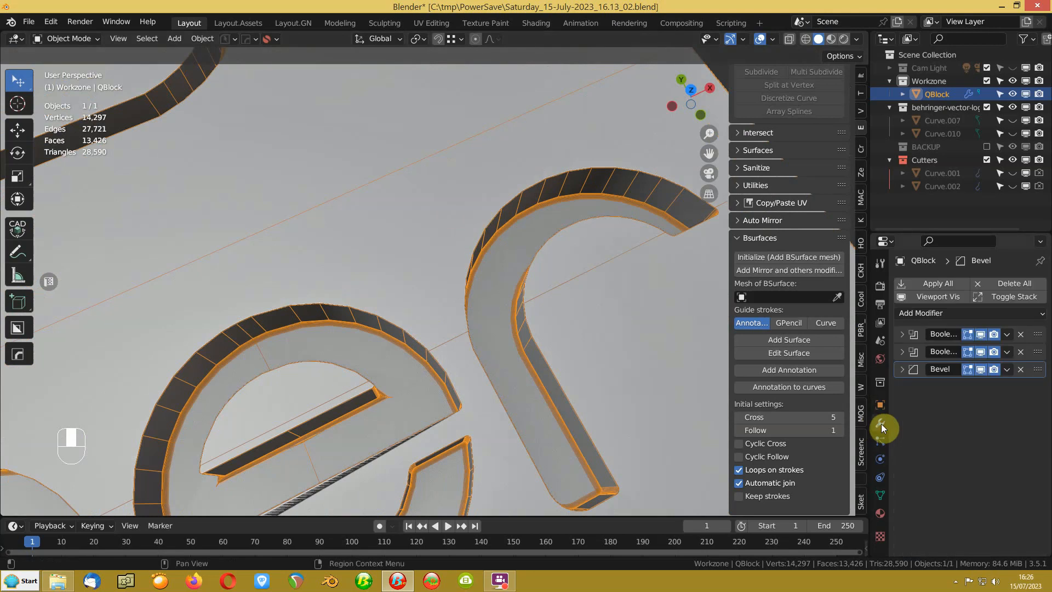
left_click(901, 369)
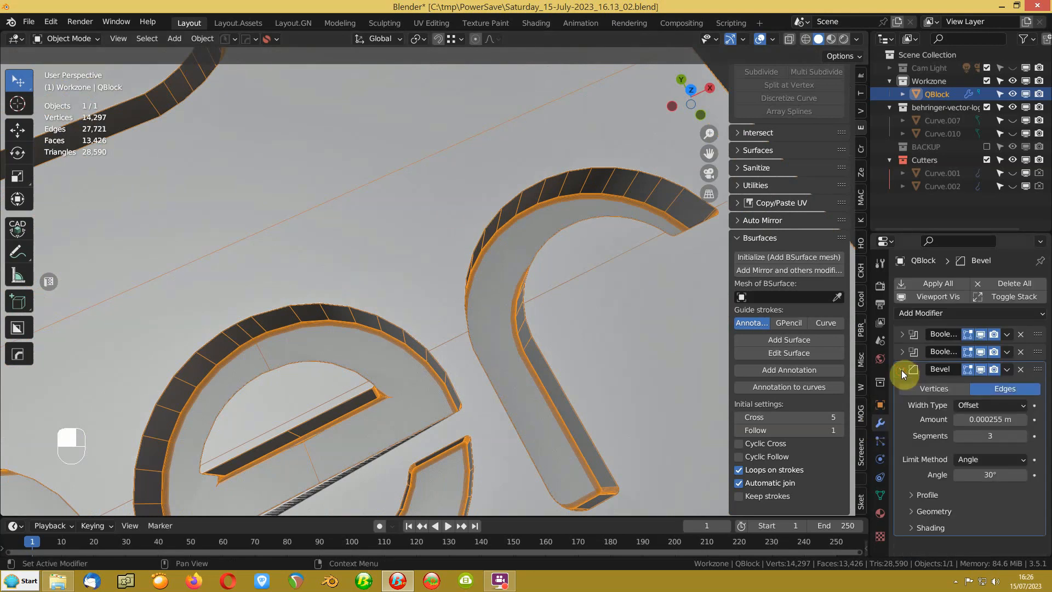
left_click(981, 421)
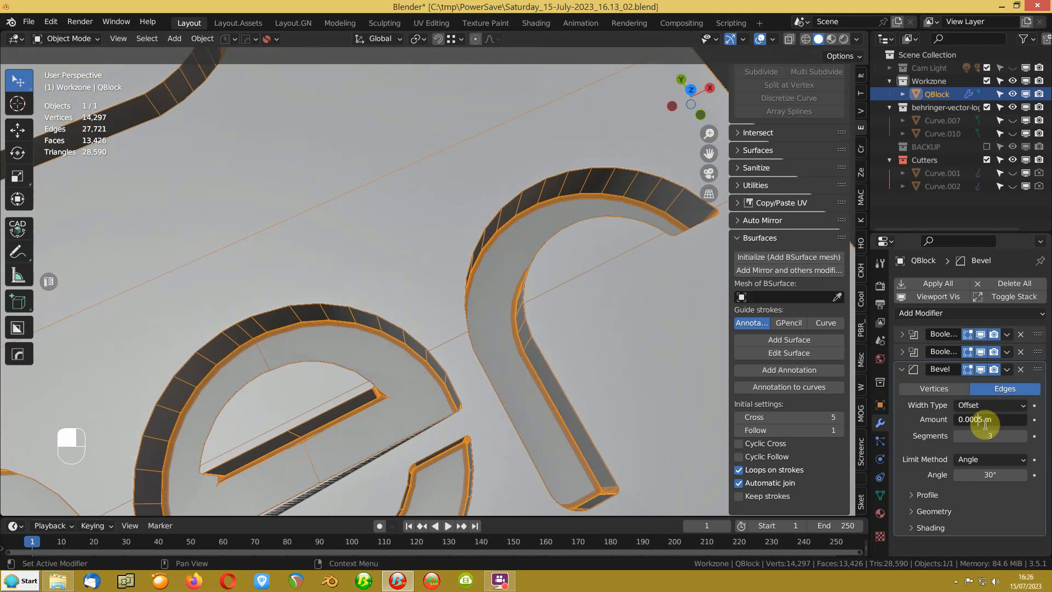
Step: Try bevel amounts of 0.0002 m and 0.0001 m on the block and check the lower counter of the final "e"
scroll(450, 364, "down", 3)
middle_click_drag(450, 363, 347, 376, "shift")
scroll(392, 357, "up", 4)
scroll(392, 357, "up", 4)
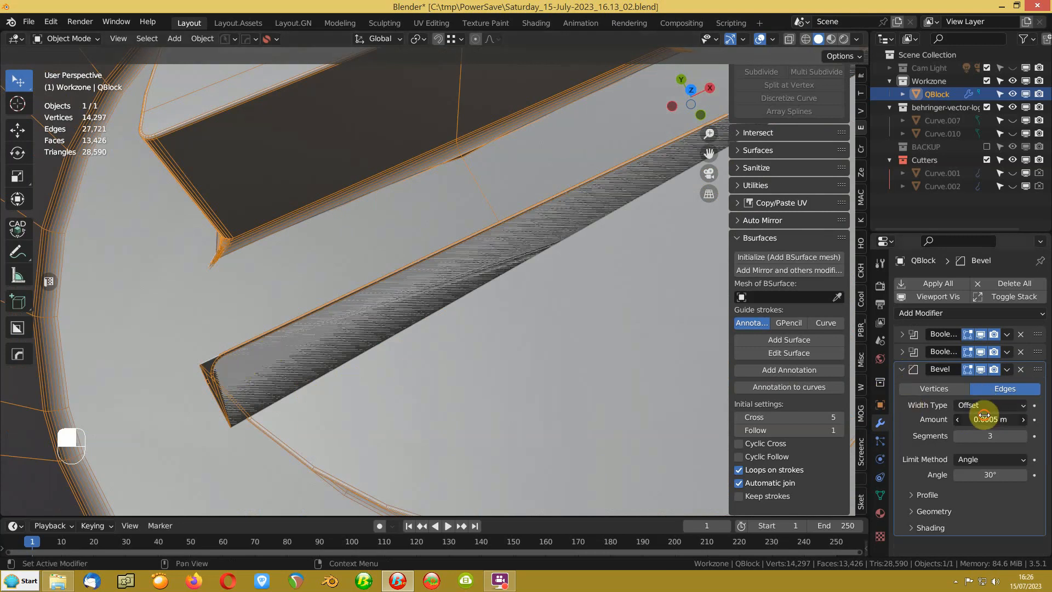
key("BackSpace")
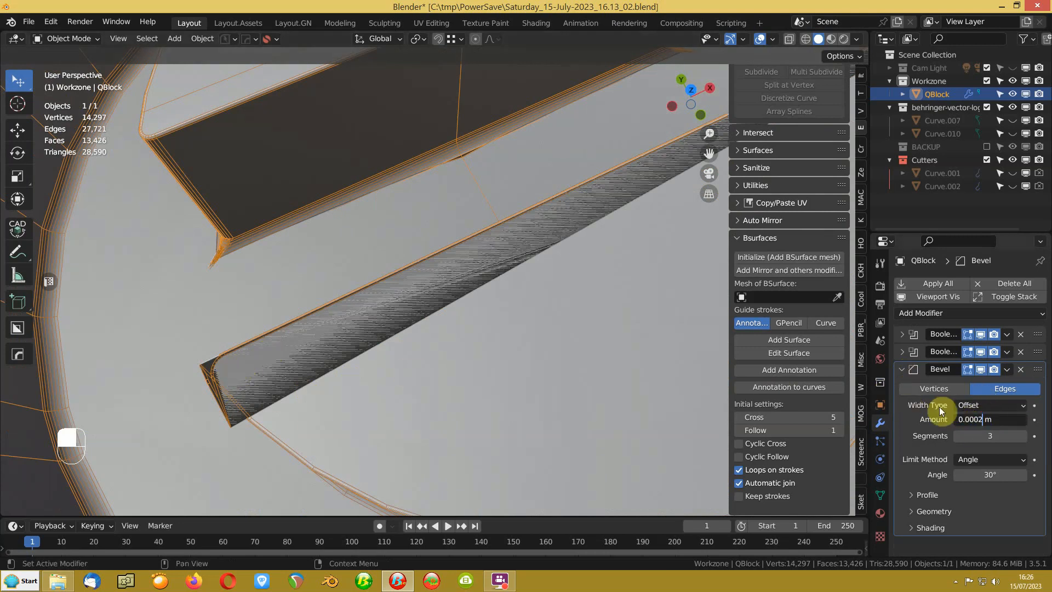
type("2")
key("Return")
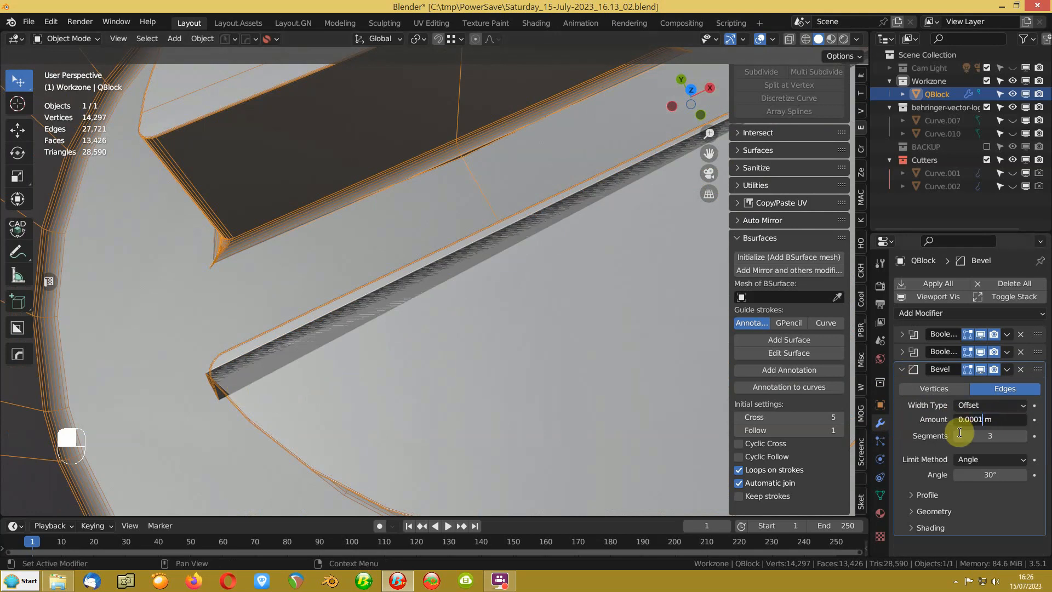
key("Return")
middle_click_drag(173, 451, 243, 415)
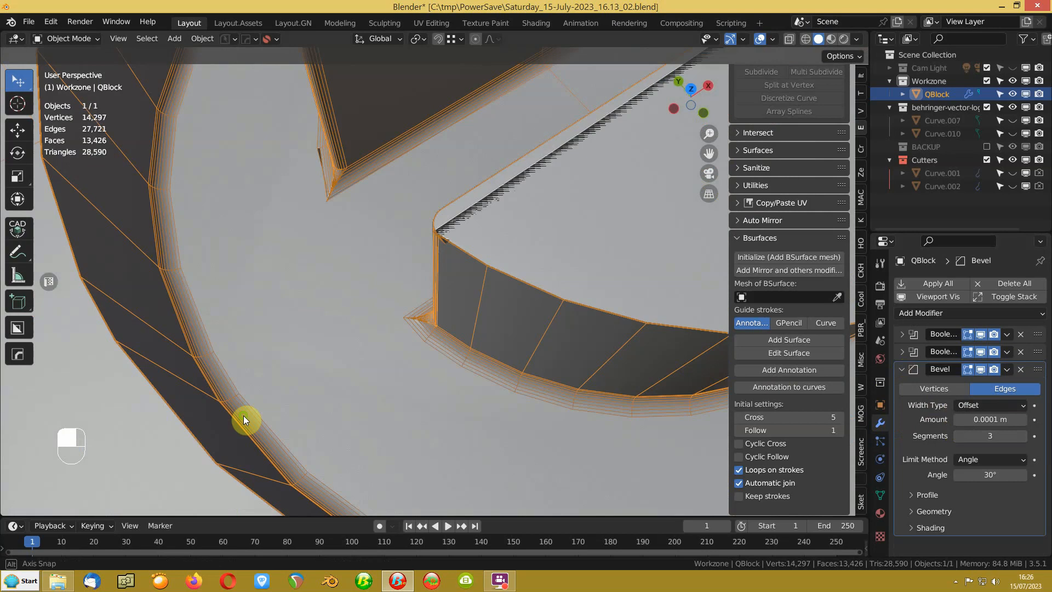
middle_click_drag(371, 339, 415, 295, "shift")
scroll(294, 298, "down", 5)
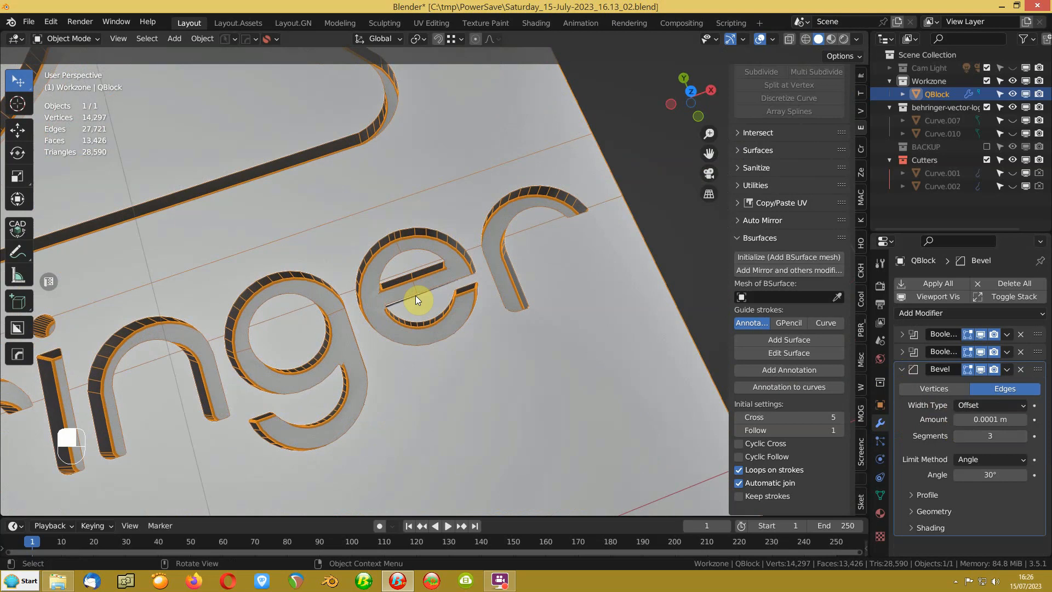
Step: Unhide the lettering cutter Curve.001 and select it at the final "e"
left_click(1012, 186)
left_click(1016, 185)
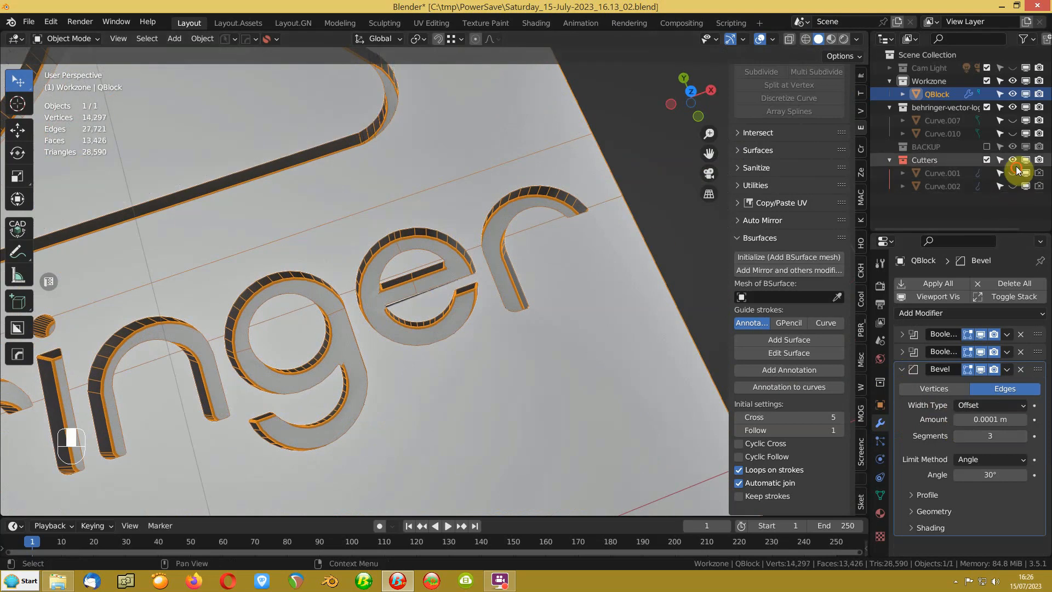
left_click(1014, 172)
left_click(321, 291)
scroll(320, 288, "up", 5)
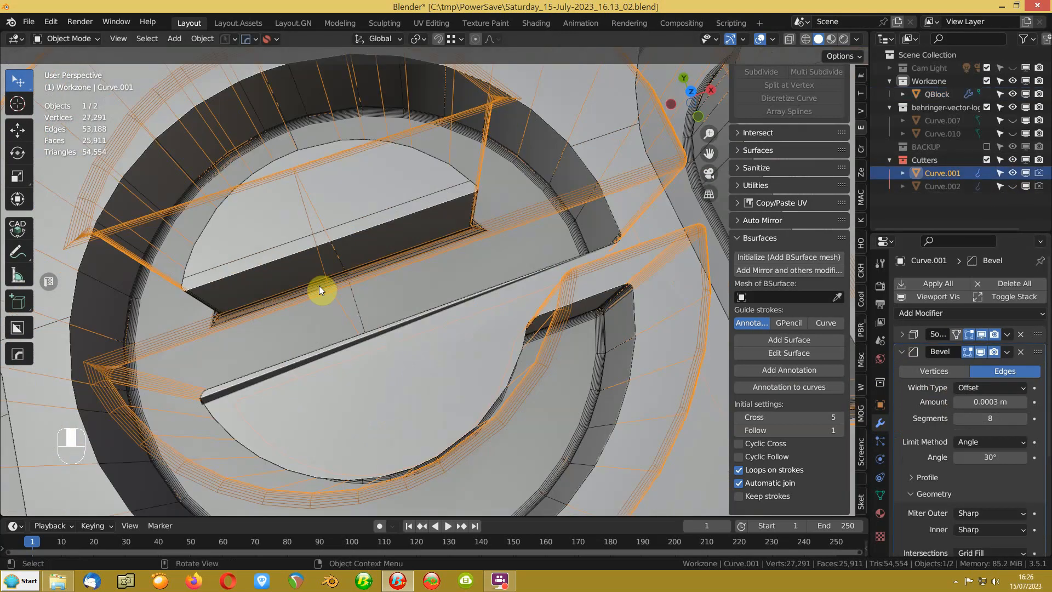
middle_click_drag(319, 285, 365, 222)
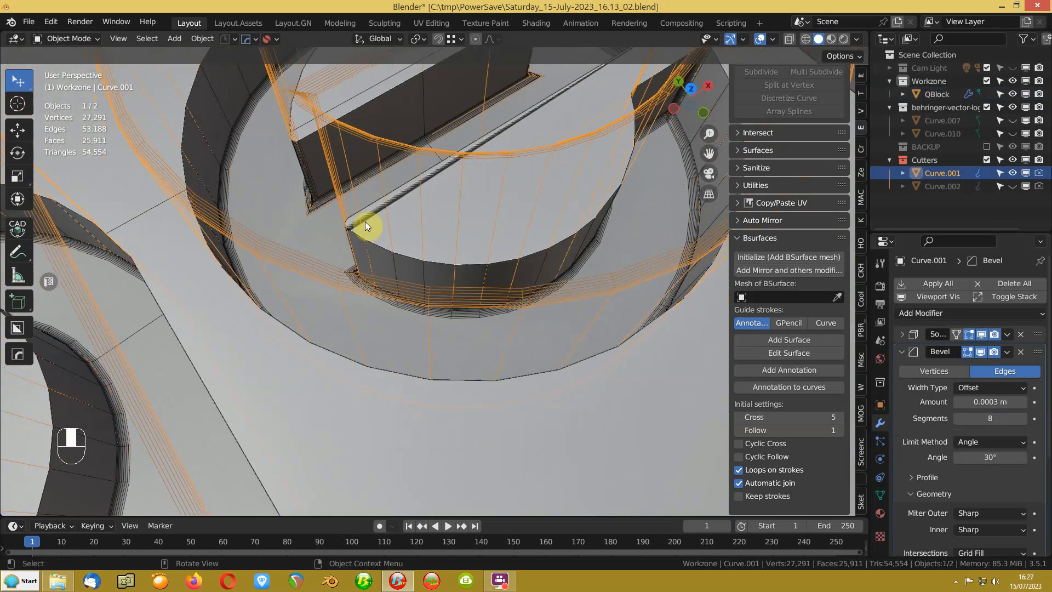
Step: Enter Edit Mode on the lettering cutter and display it with only its Solidify modifier, keeping the Bevel modifier off in the viewport
key("Tab")
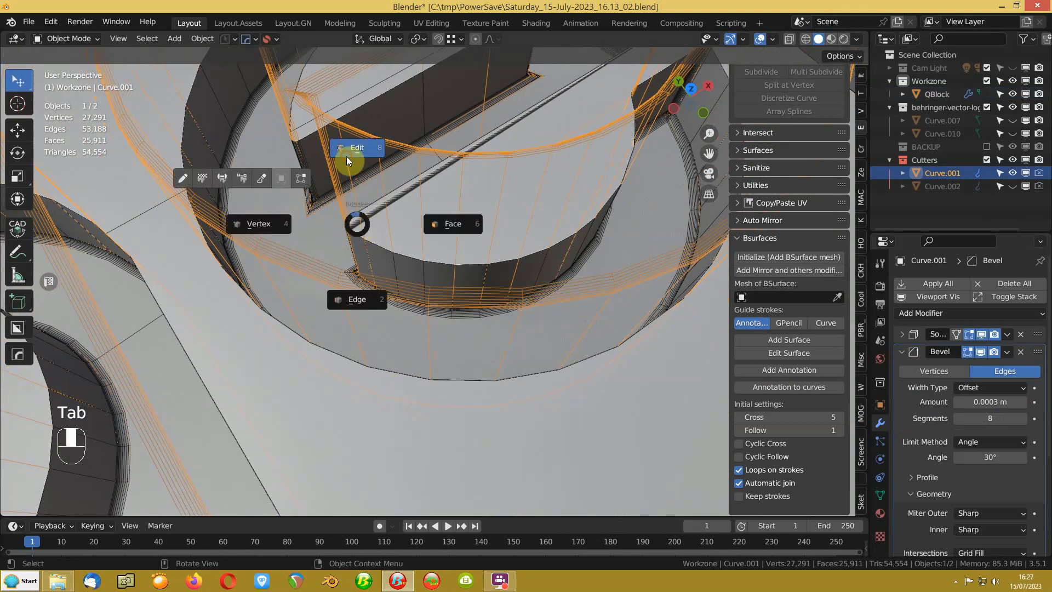
left_click(346, 155)
middle_click_drag(346, 154, 369, 159)
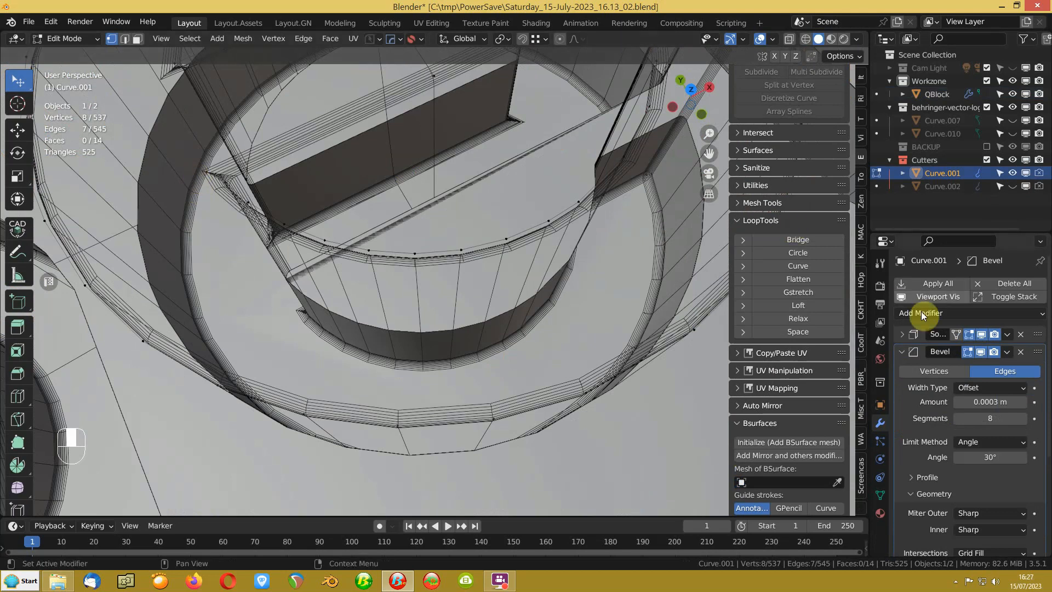
scroll(438, 335, "down", 4)
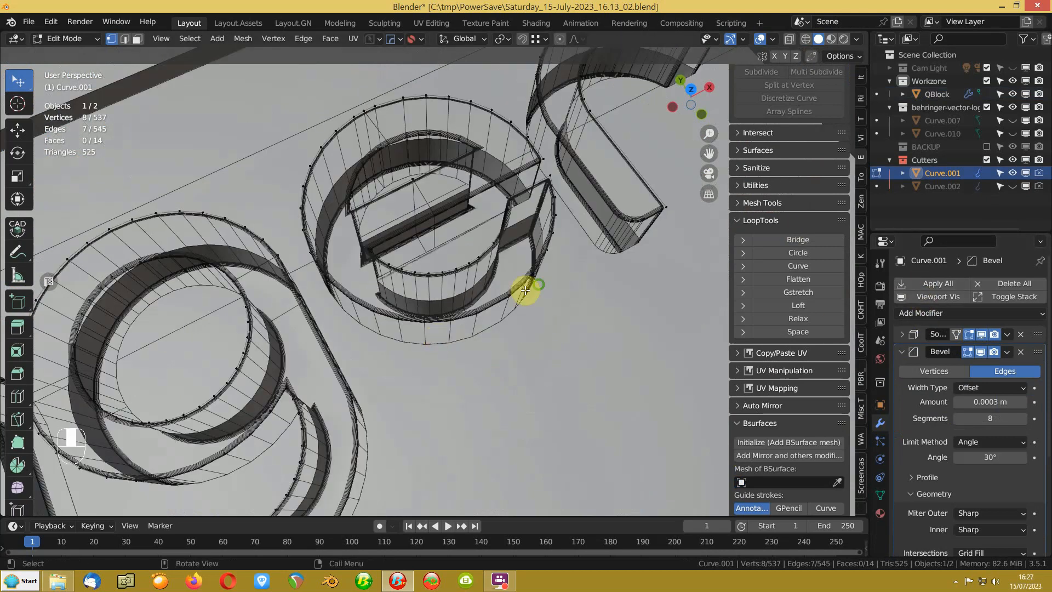
middle_click_drag(532, 290, 527, 291)
left_click(928, 297)
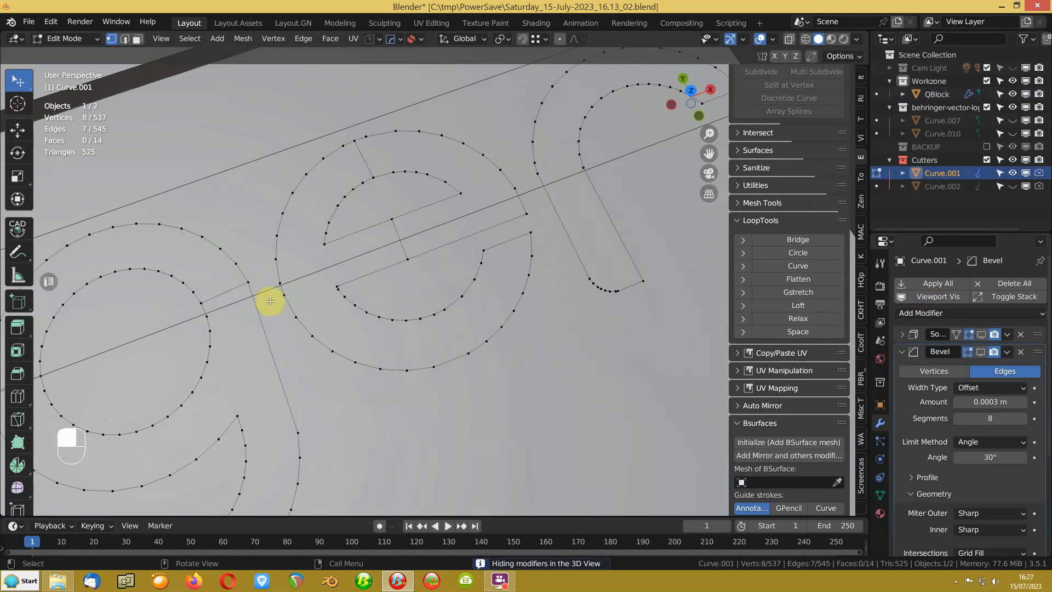
left_click(981, 334)
scroll(341, 310, "up", 3)
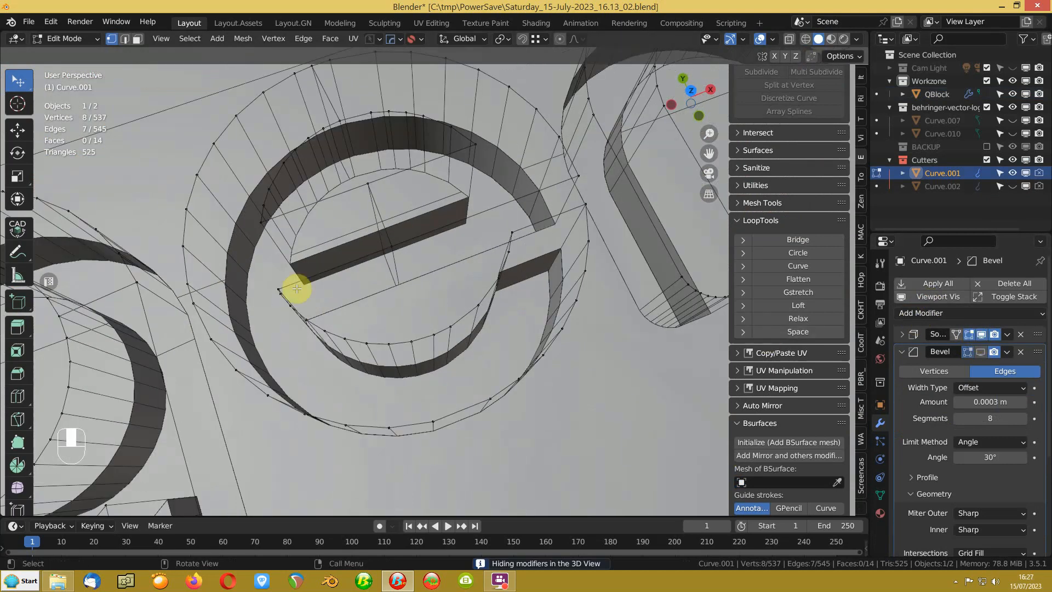
Step: Evenly space the vertices of the lower counter arc of the "e" with LoopTools Space, and restore the cutter's Bevel display in Object Mode
left_click(508, 233, "ctrl")
left_click(795, 332)
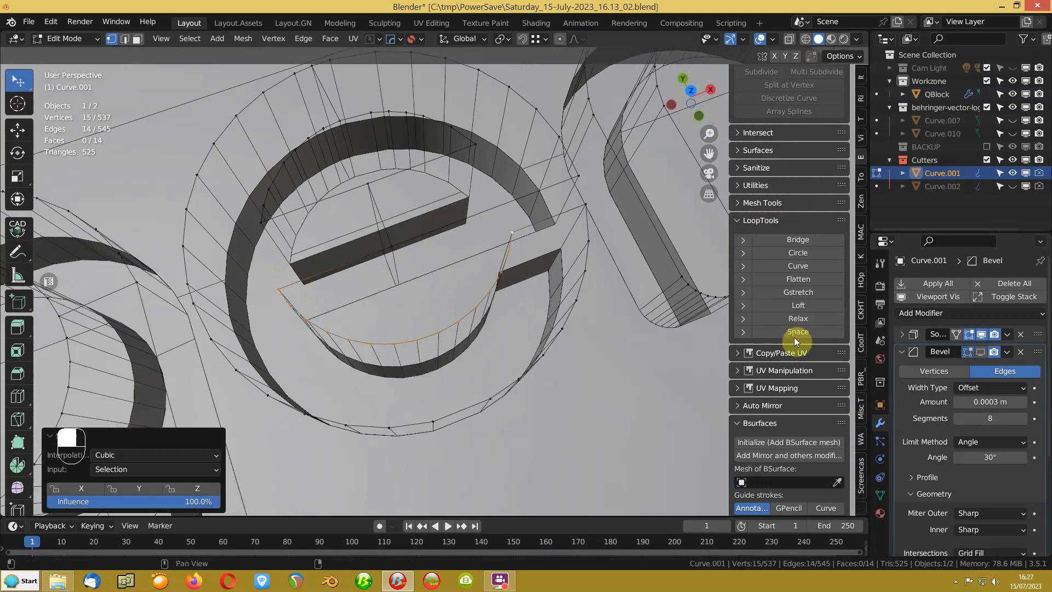
left_click(980, 352)
middle_click_drag(287, 317, 297, 319)
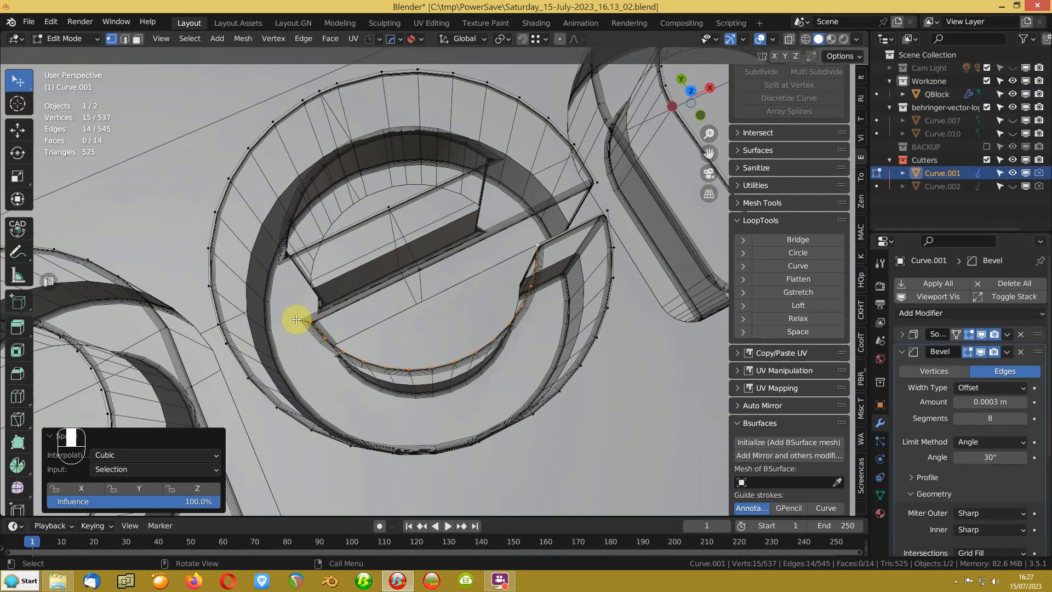
key("Tab")
left_click(289, 244)
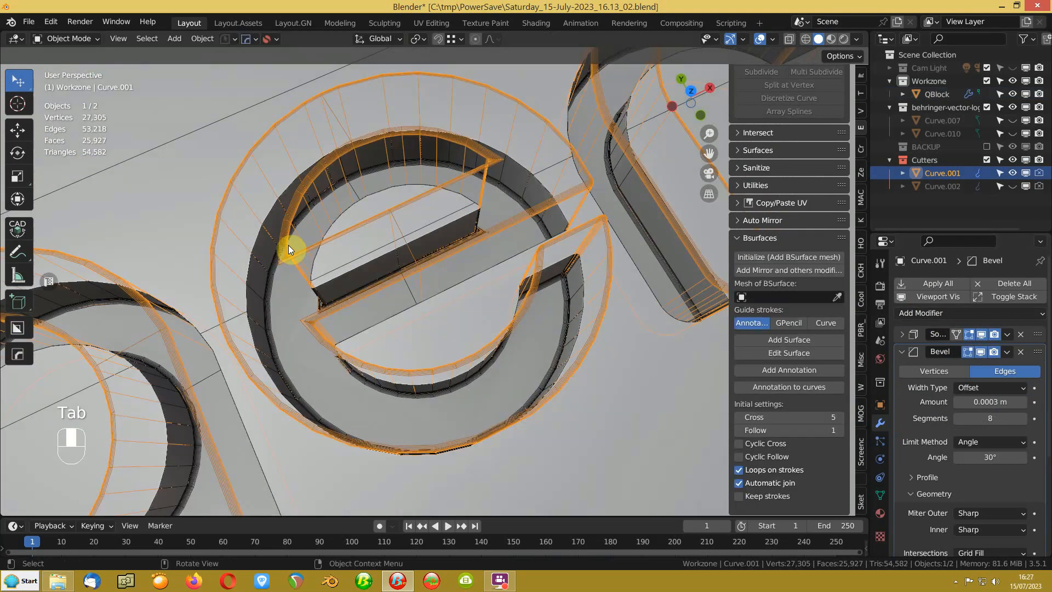
Step: Hide the lettering cutter and select the engraved block to check the corner of the lower counter of the "e"
key("h")
middle_click_drag(288, 247, 435, 240)
left_click(422, 246)
scroll(422, 245, "up", 5)
left_click(558, 346)
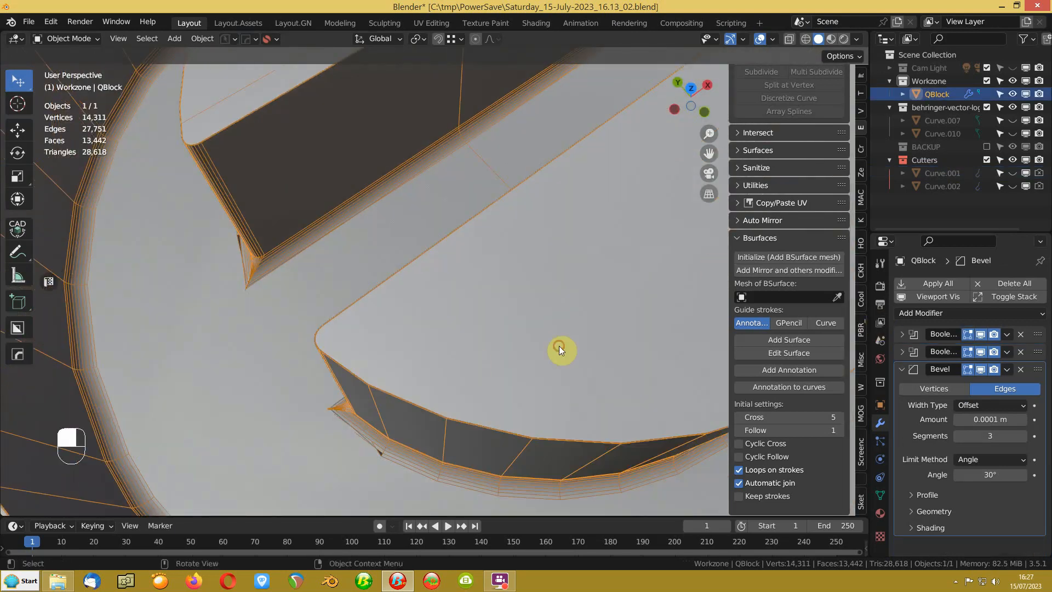
Step: Test a bevel amount of 0.0002 m on the block and settle on 0.0005 m
left_click(996, 419)
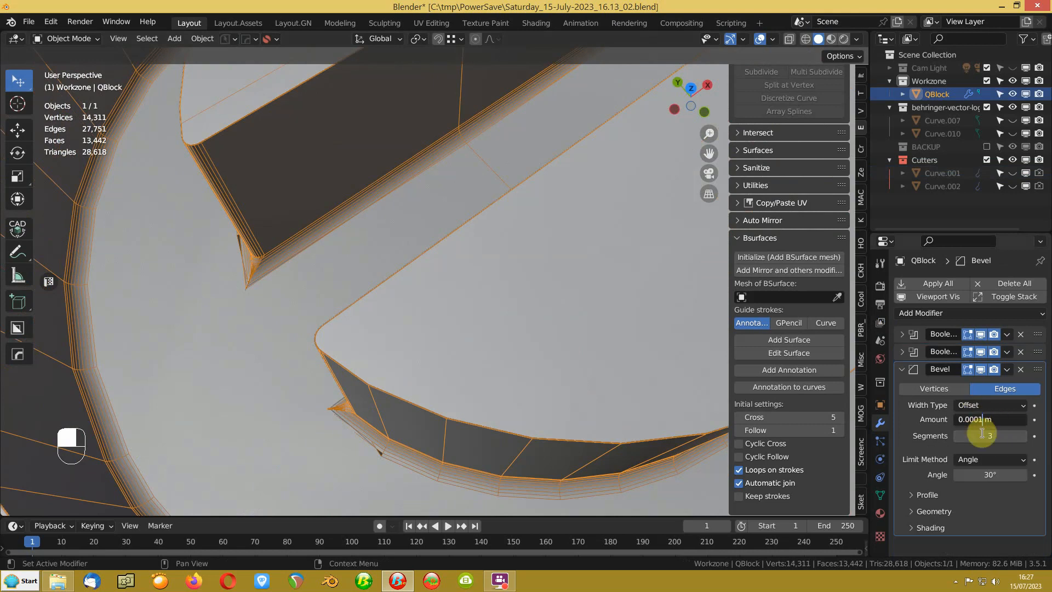
key("BackSpace")
key("Return")
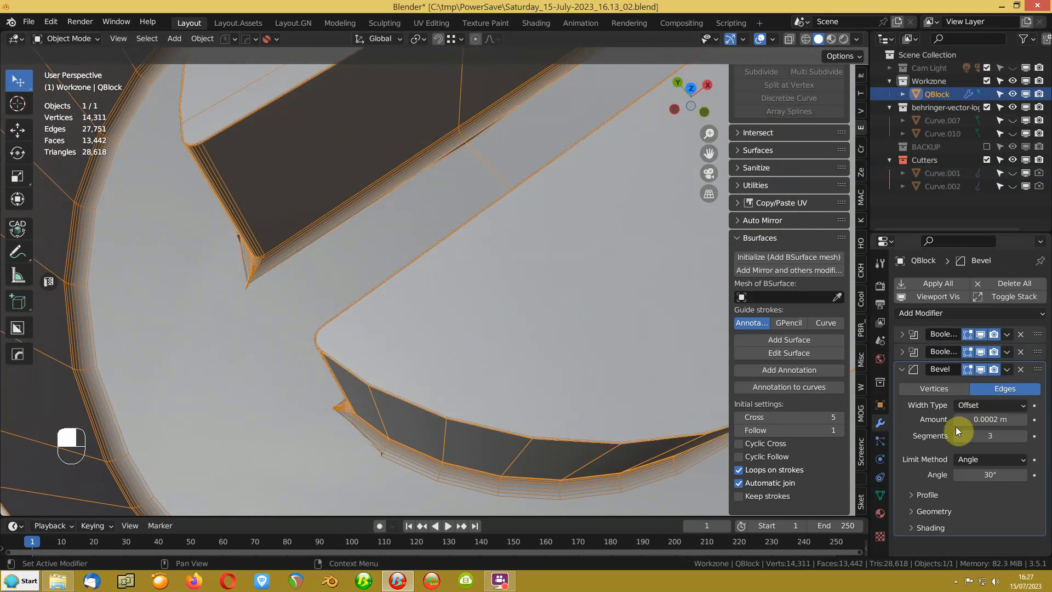
left_click(988, 419)
key("BackSpace")
type("5")
key("Return")
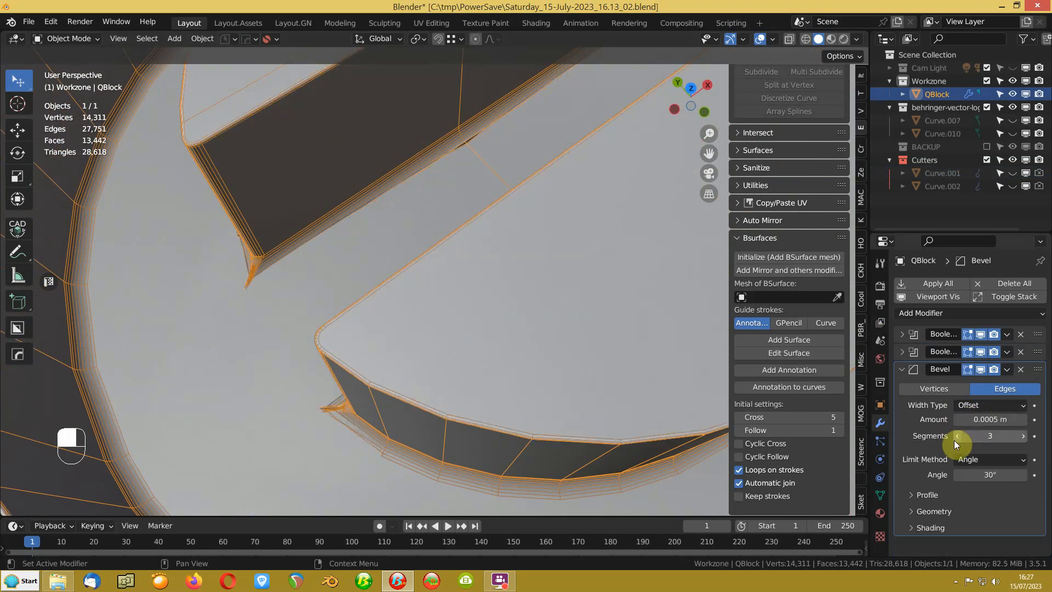
scroll(295, 374, "up", 6)
scroll(295, 374, "down", 6)
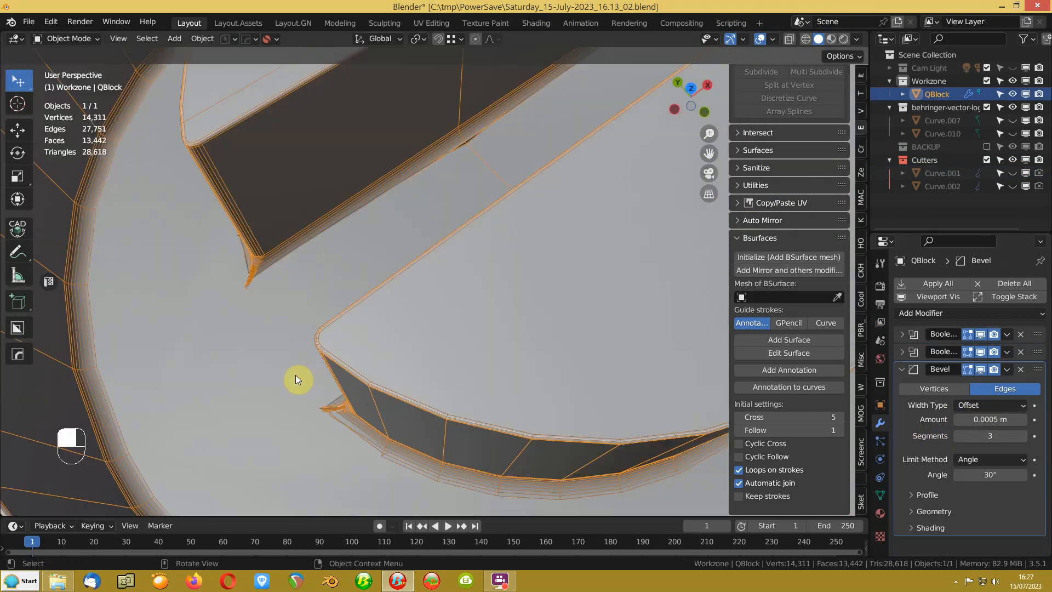
Step: Turn off the wireframe display and look over the whole engraved block from above and the side
scroll(350, 332, "down", 7)
middle_click_drag(448, 326, 372, 350)
scroll(429, 337, "down", 5)
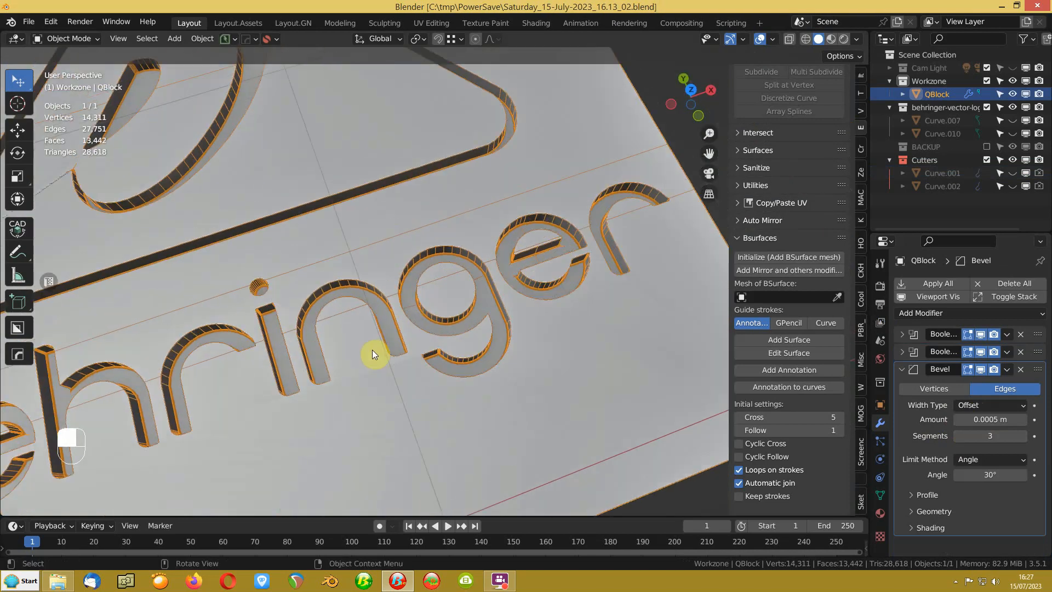
key("alt+v")
left_click(366, 354)
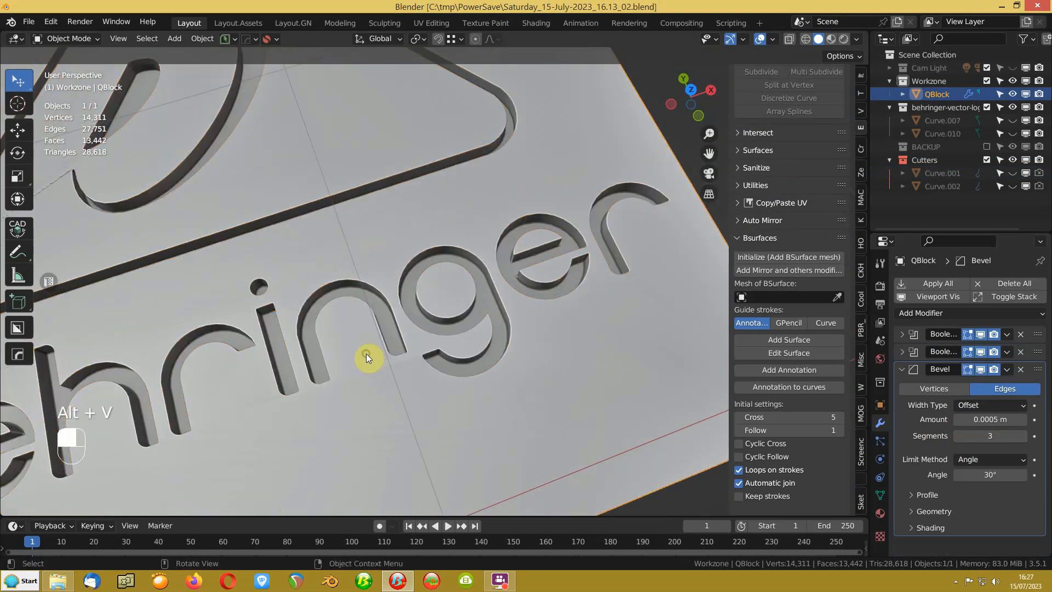
scroll(364, 350, "down", 3)
scroll(363, 351, "down", 3)
middle_click_drag(317, 396, 461, 317)
middle_click_drag(363, 391, 417, 334)
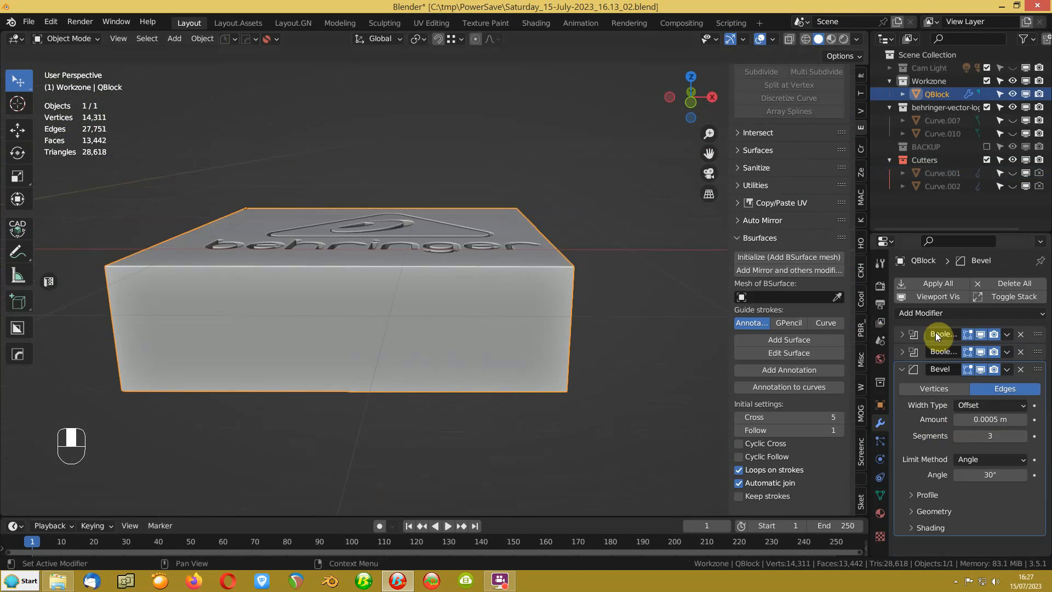
Step: Apply both Boolean modifiers on the block and enter Edit Mode with its underside in view
key("ctrl+a")
key("ctrl+a")
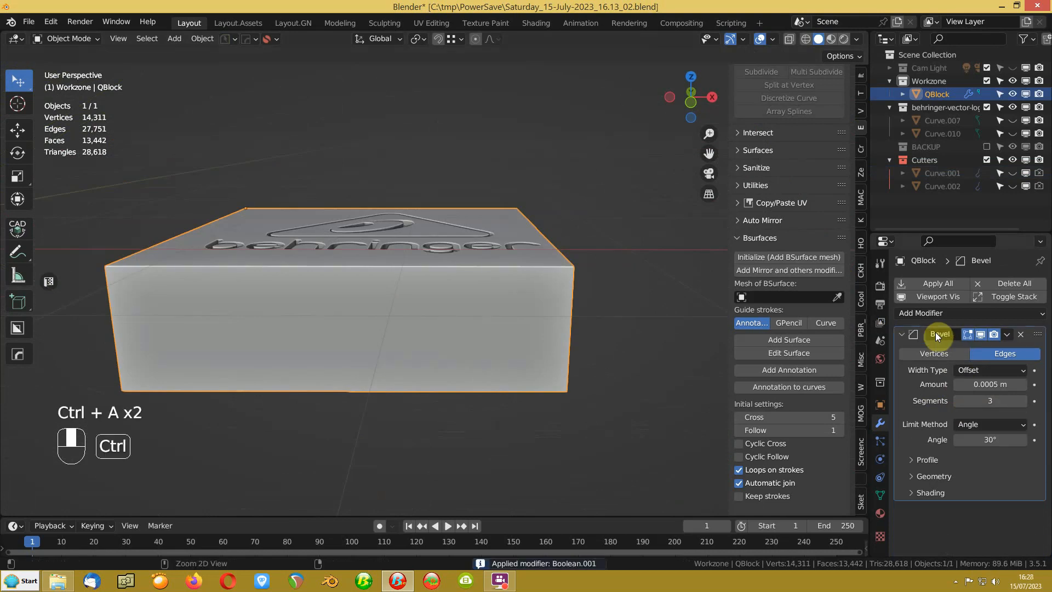
key("Tab")
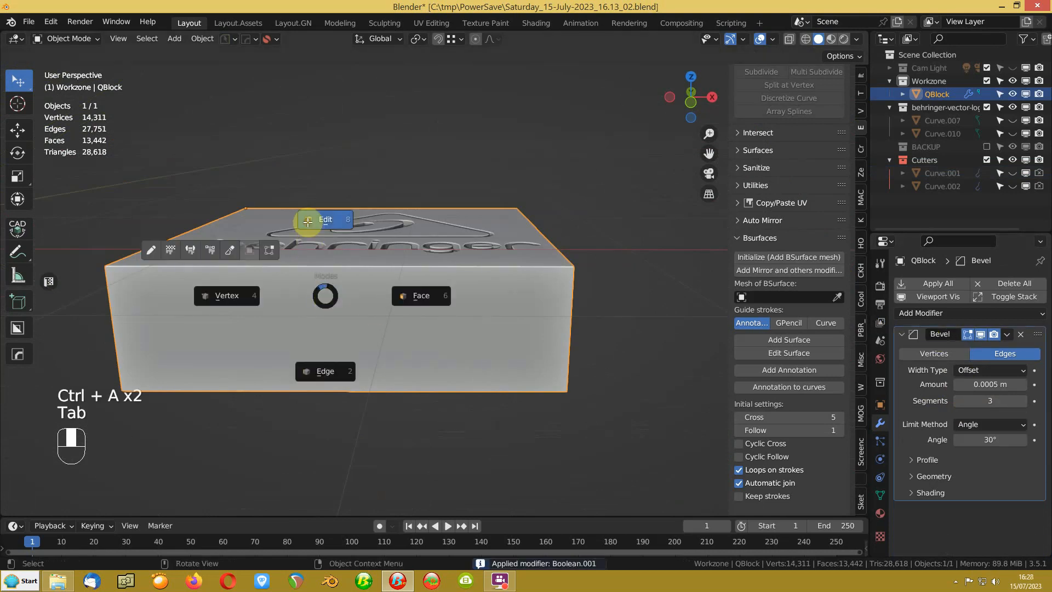
left_click(307, 242)
middle_click_drag(396, 302, 326, 253)
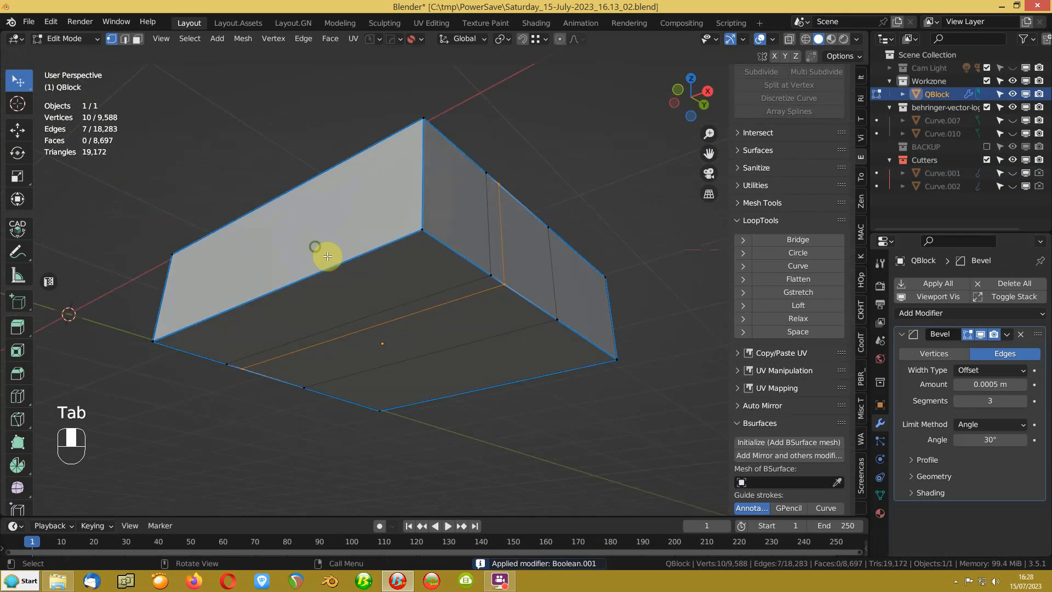
Step: Select the four bottom faces of the block, grow the selection to the sides and merge the split faces with Limited Dissolve
key("3")
left_click(371, 303)
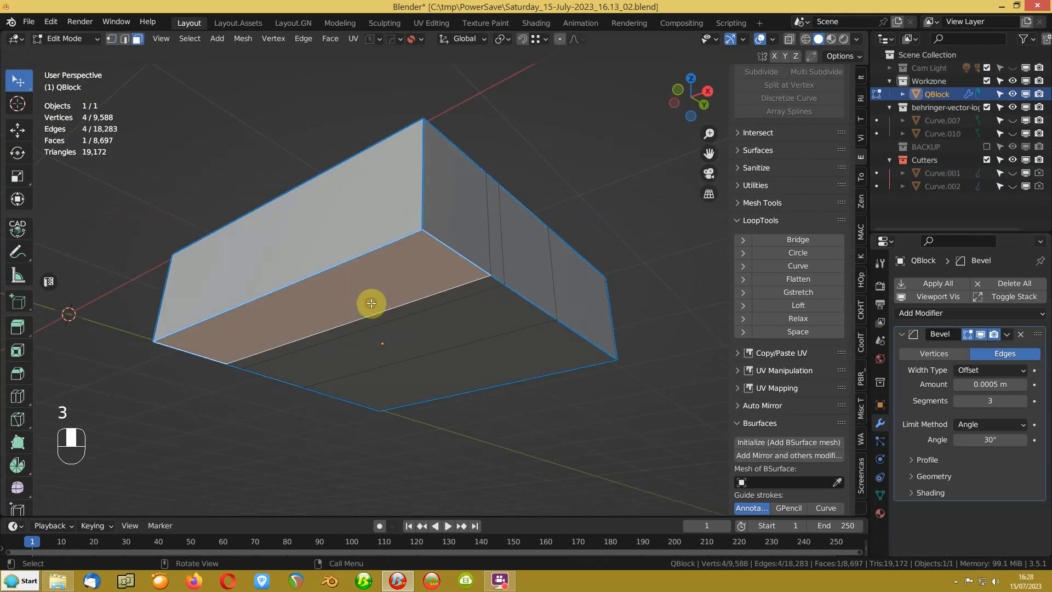
left_click(454, 370, "shift")
left_click(444, 340, "shift")
left_click(416, 302, "shift")
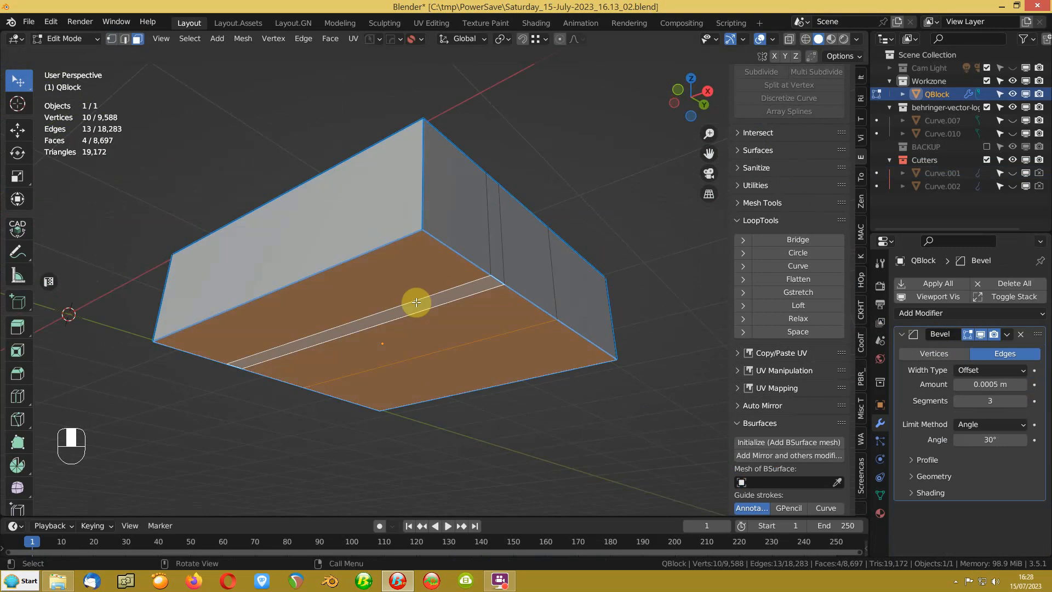
key("ctrl+KP_Add")
key("Delete")
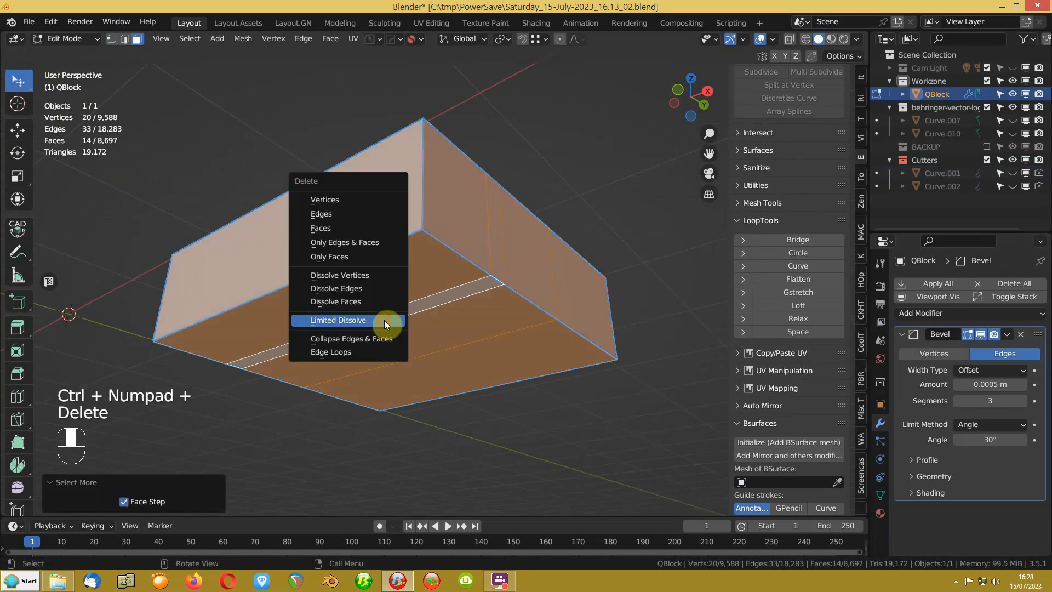
left_click(383, 320)
middle_click_drag(383, 320, 409, 309)
Step: Move the block's bottom face up about 0.45 m along Z to thin the block into a plate
left_click(409, 308)
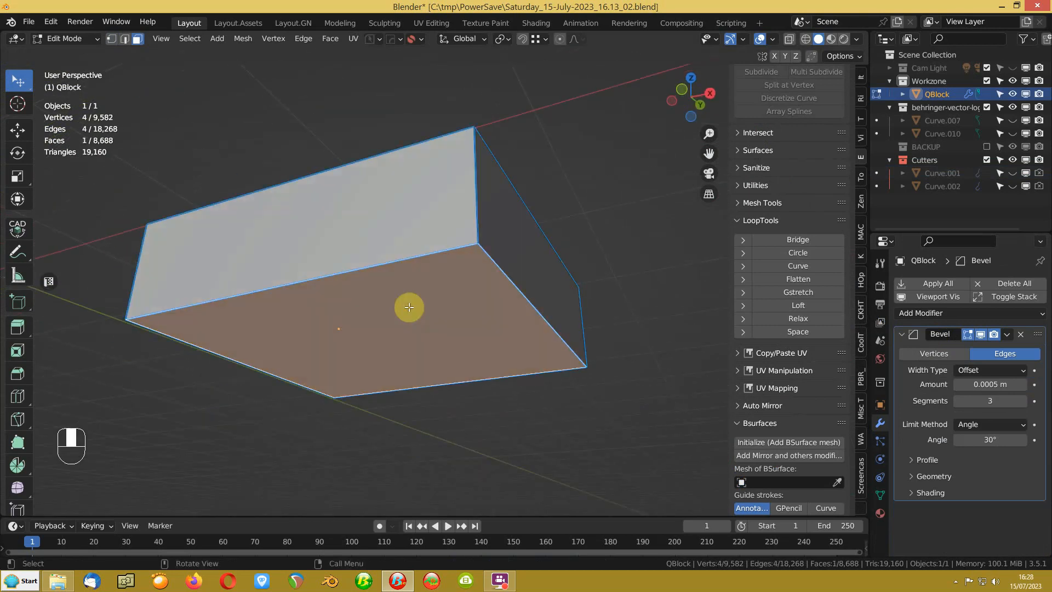
key("g")
key("z")
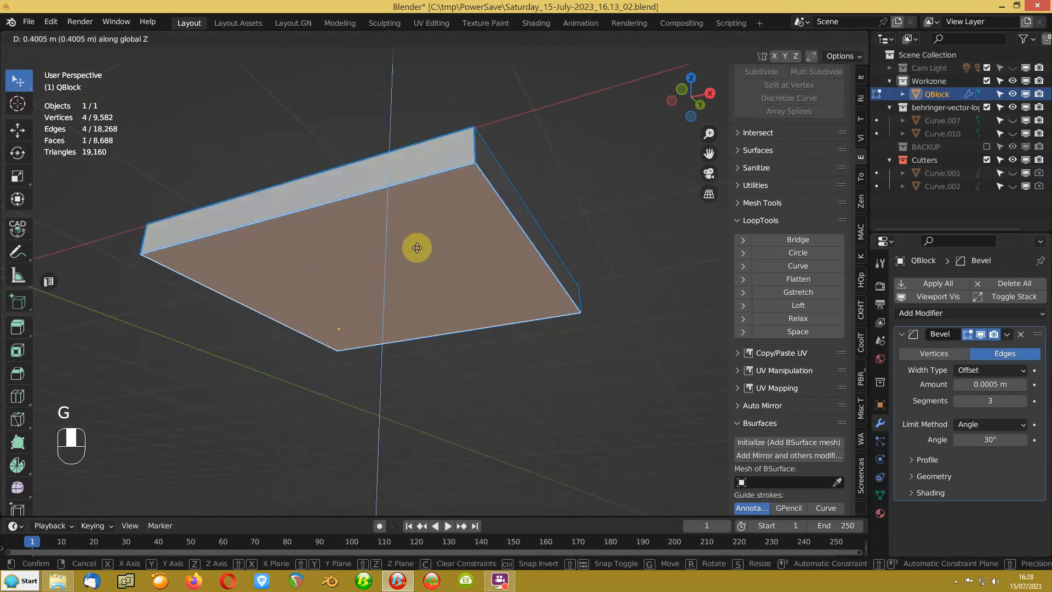
left_click(411, 240)
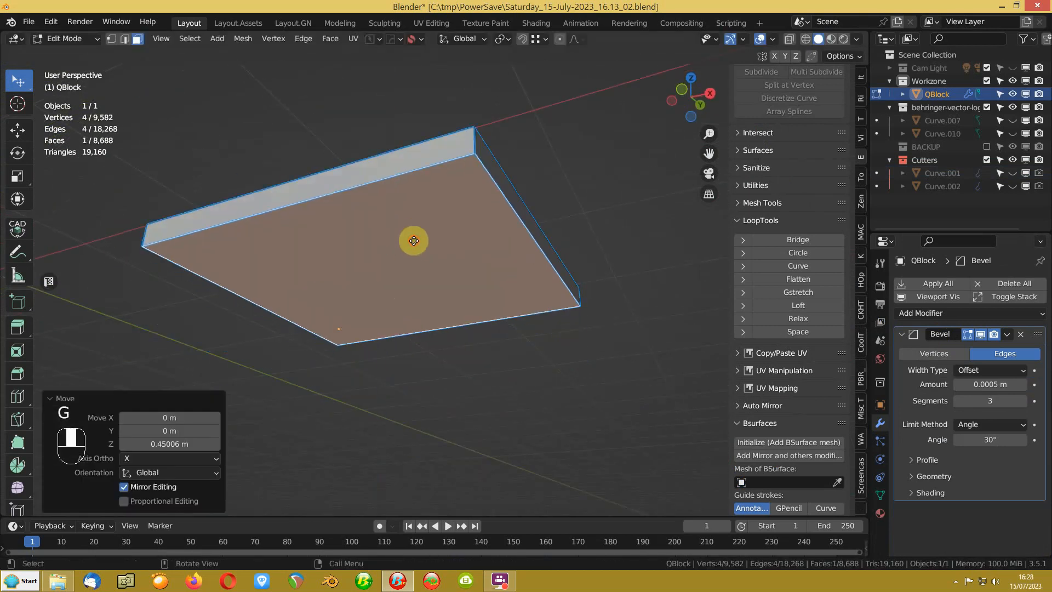
middle_click_drag(411, 240, 364, 293)
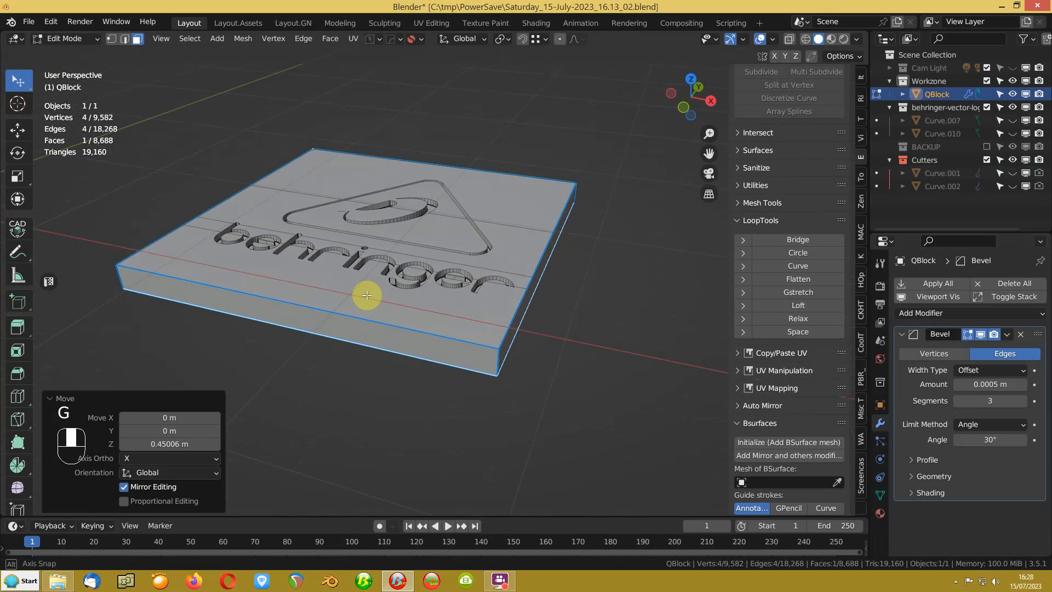
Step: Add one centred loop cut across the plate's front side, with a slide factor of 0
key("ctrl+r")
left_click(296, 325)
left_click(294, 323)
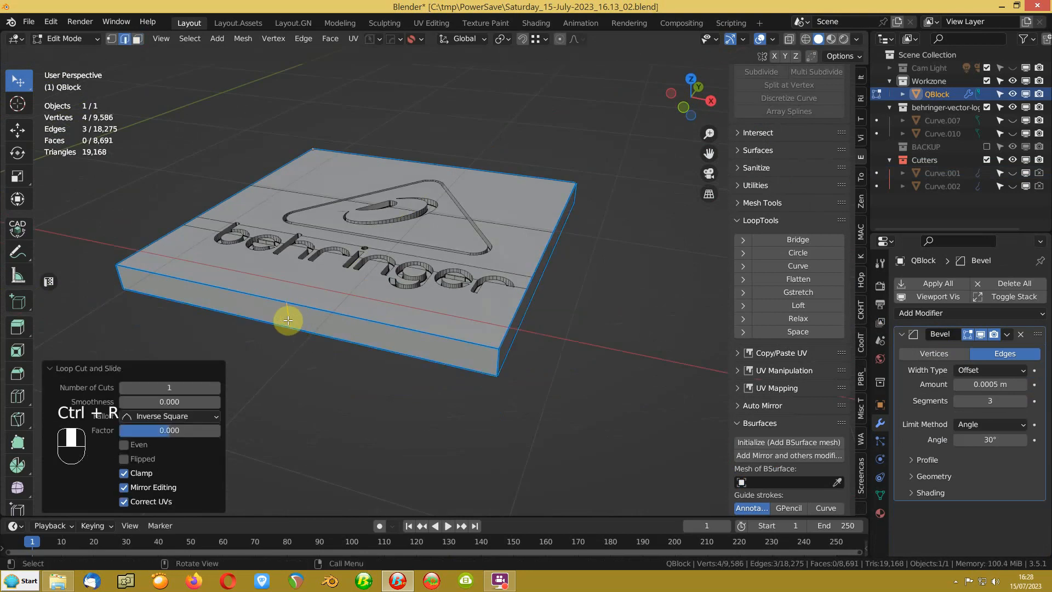
Step: Move the vertical edge at the middle of the plate's front side outward about 0.335 m along negative Y
left_click(288, 316)
key("g")
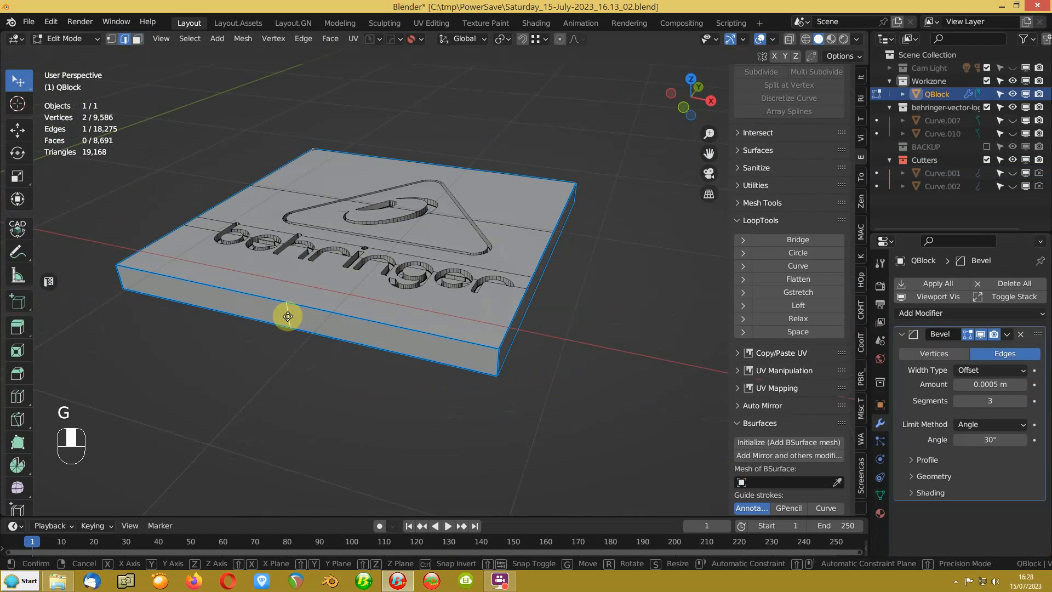
key("y")
left_click(257, 366)
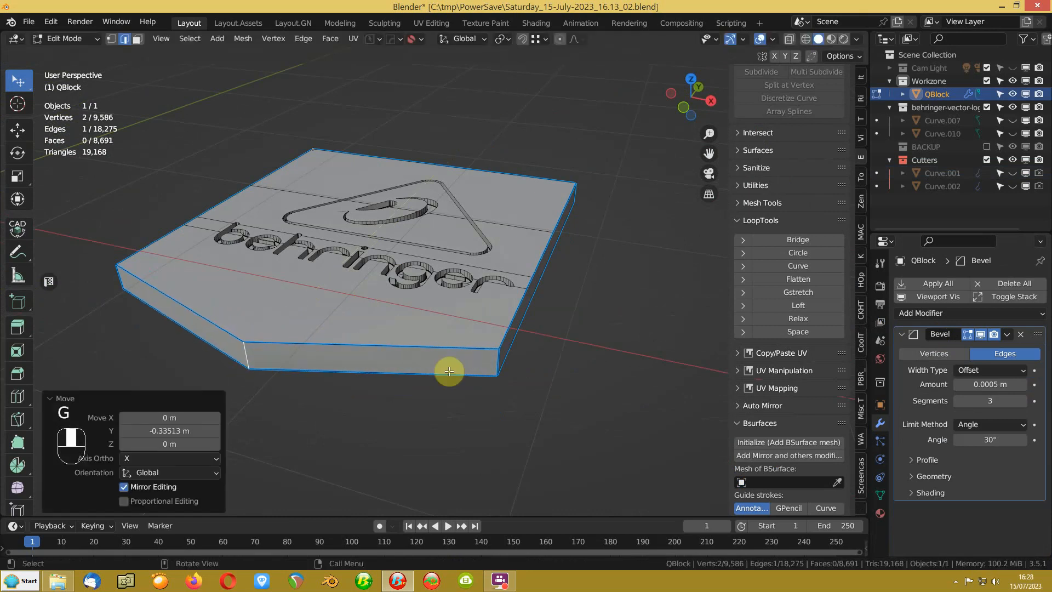
Step: Bevel the protruding front edge with a width of about 0.942 m and 18 segments to curve the front side
key("ctrl+b")
scroll(521, 369, "up", 6)
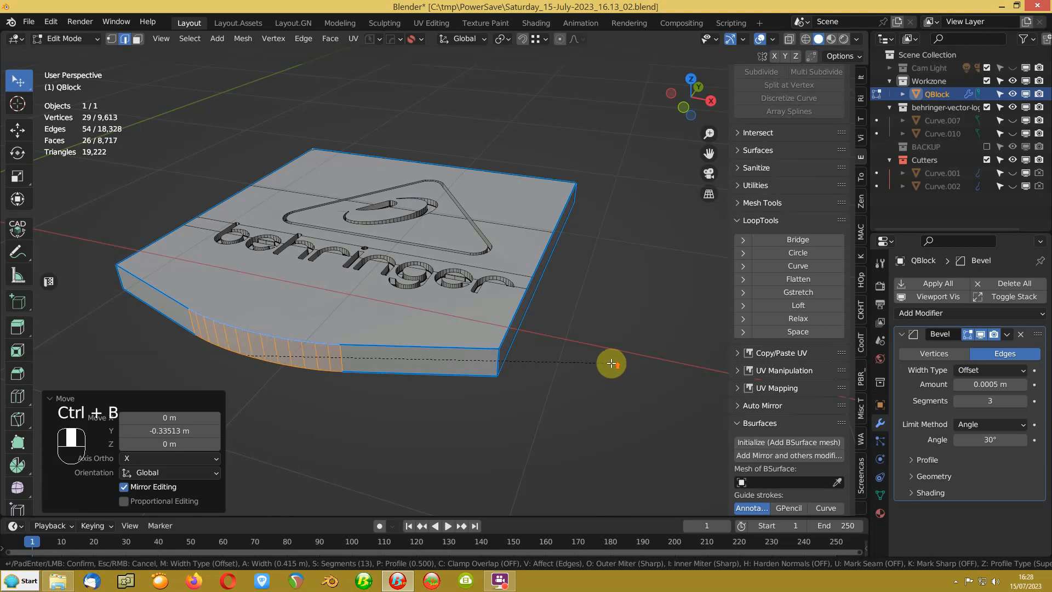
scroll(686, 369, "up", 11)
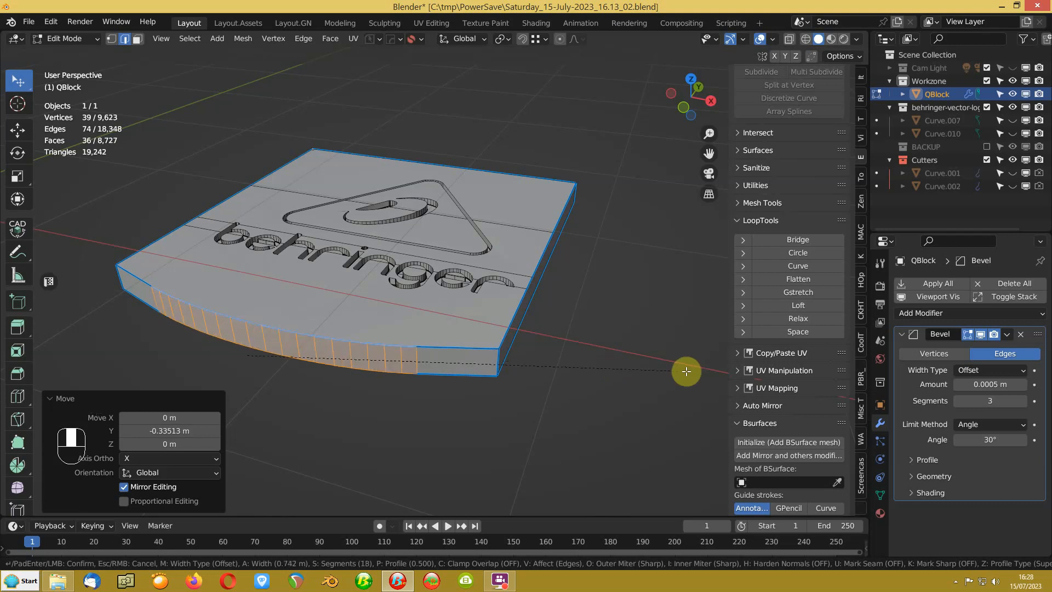
left_click(729, 372)
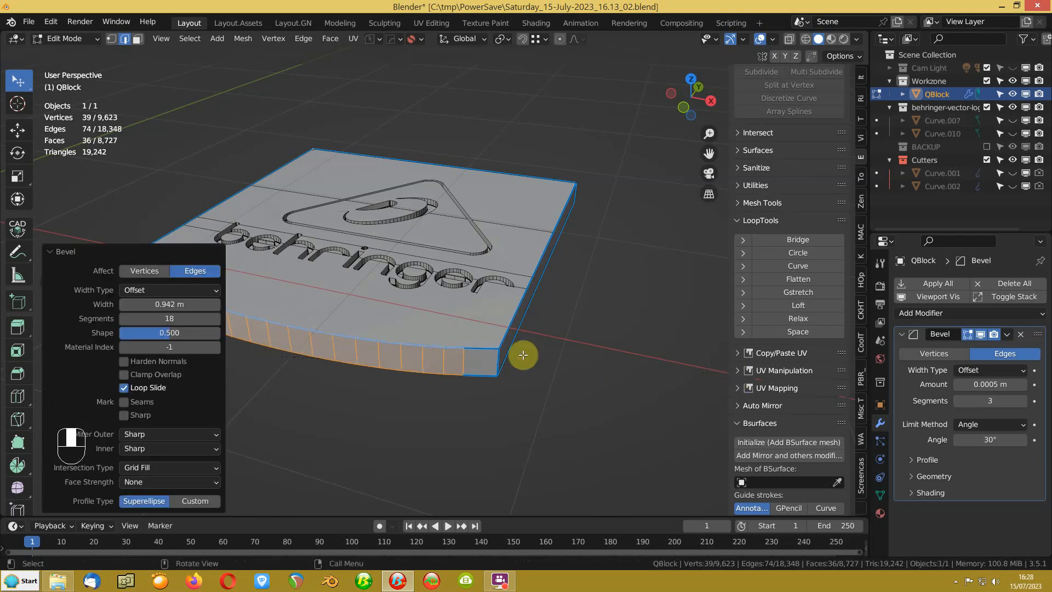
Step: Select the plate's four vertical corner edges and clear their sharp marking
left_click(499, 362)
left_click(119, 281, "shift")
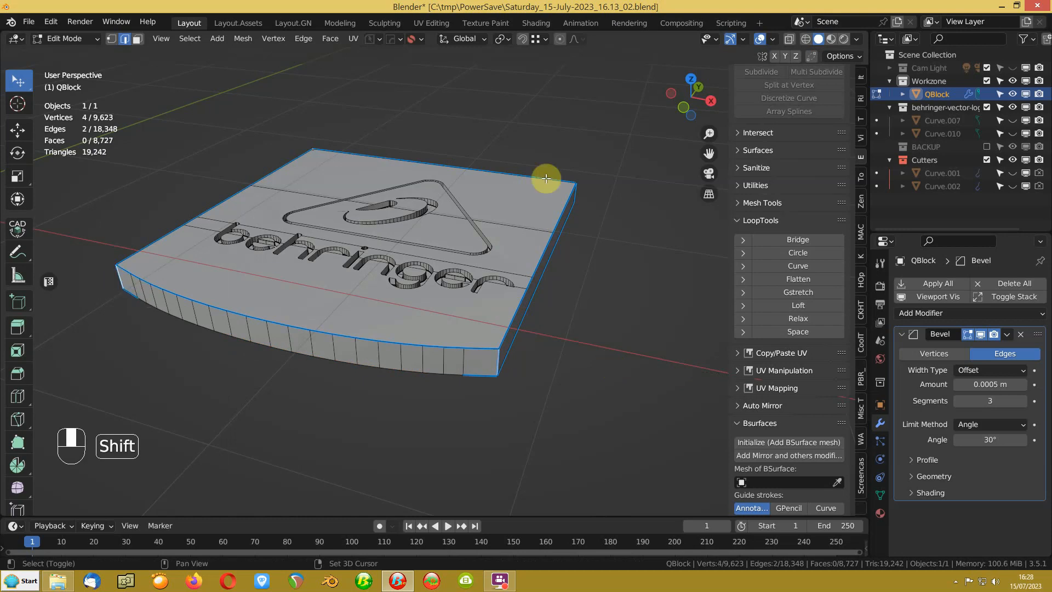
left_click(579, 194, "shift")
middle_click_drag(246, 182, 344, 187)
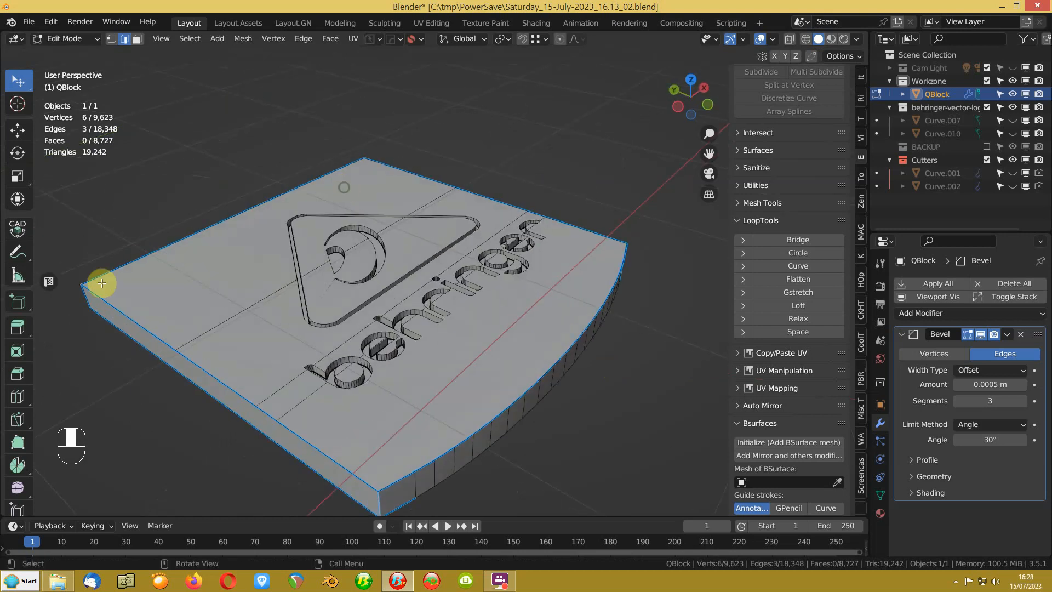
left_click(79, 296, "shift")
key("q")
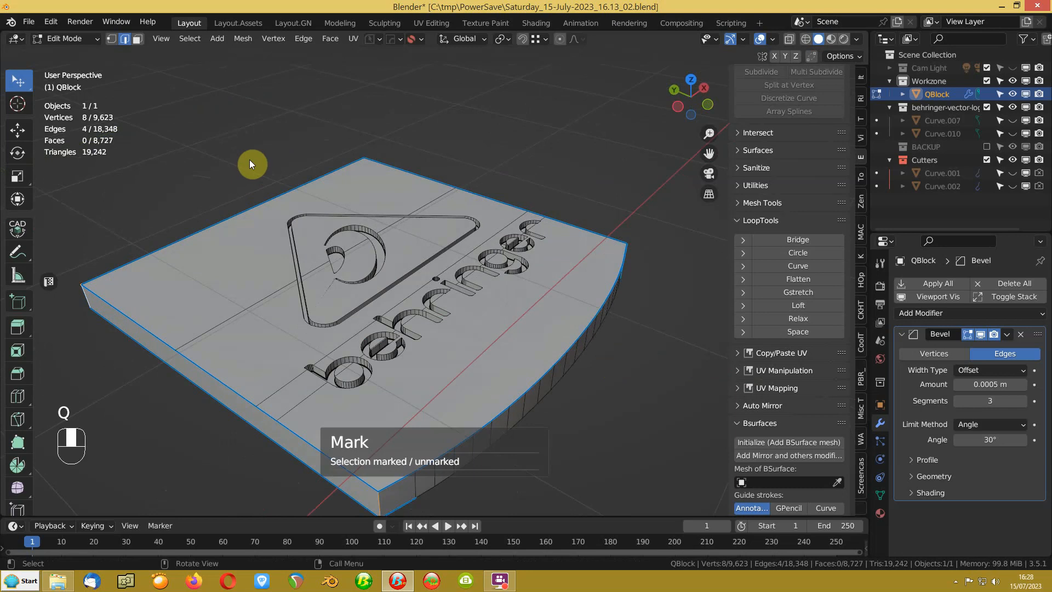
Step: Bevel the four selected corner edges with a width of about 0.0887 m and 18 segments
middle_click_drag(273, 230, 312, 166, "shift")
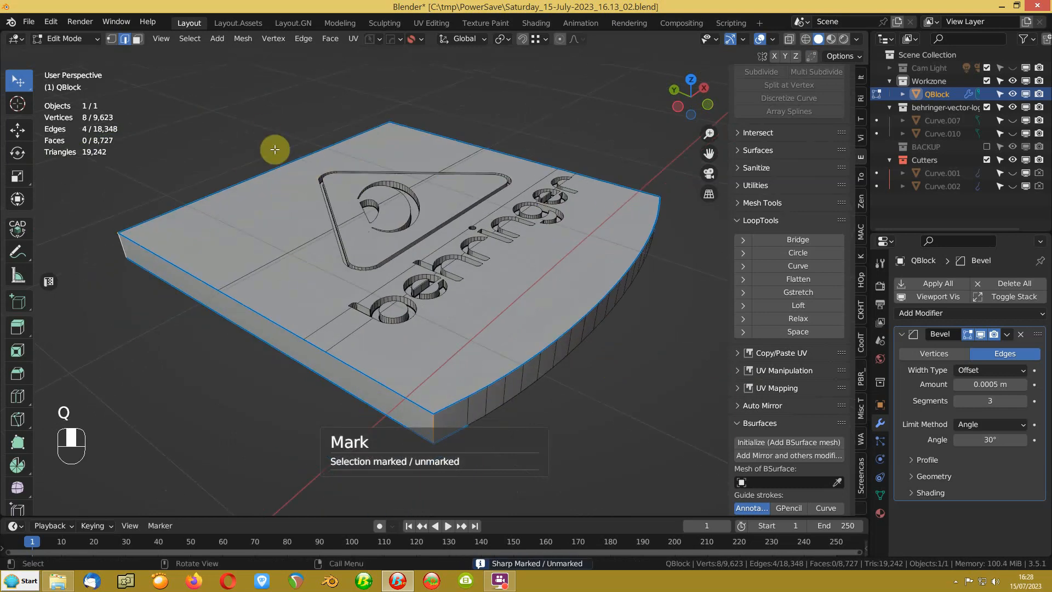
key("ctrl+b")
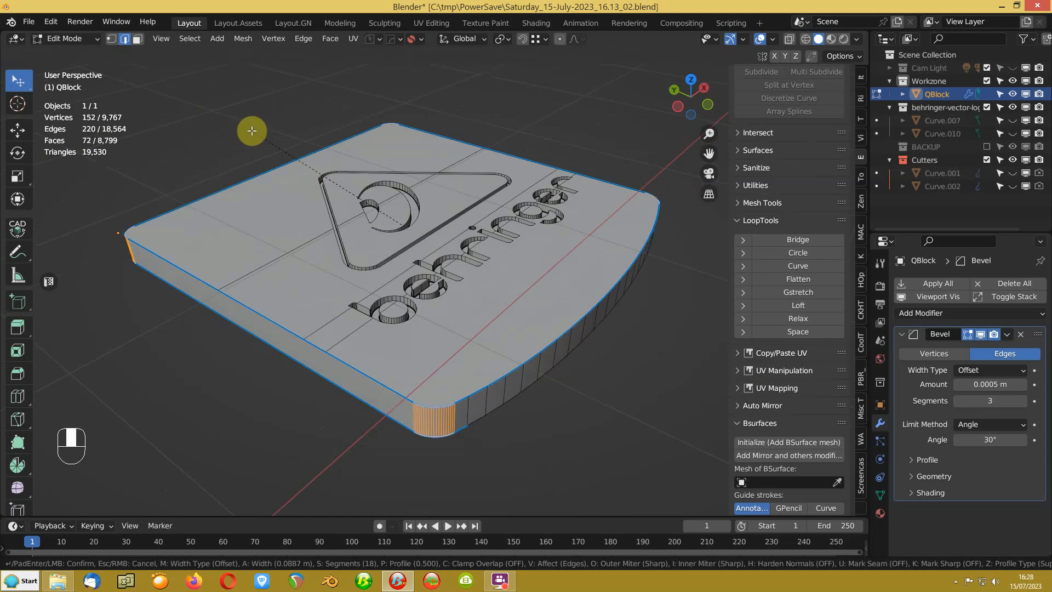
left_click(251, 131)
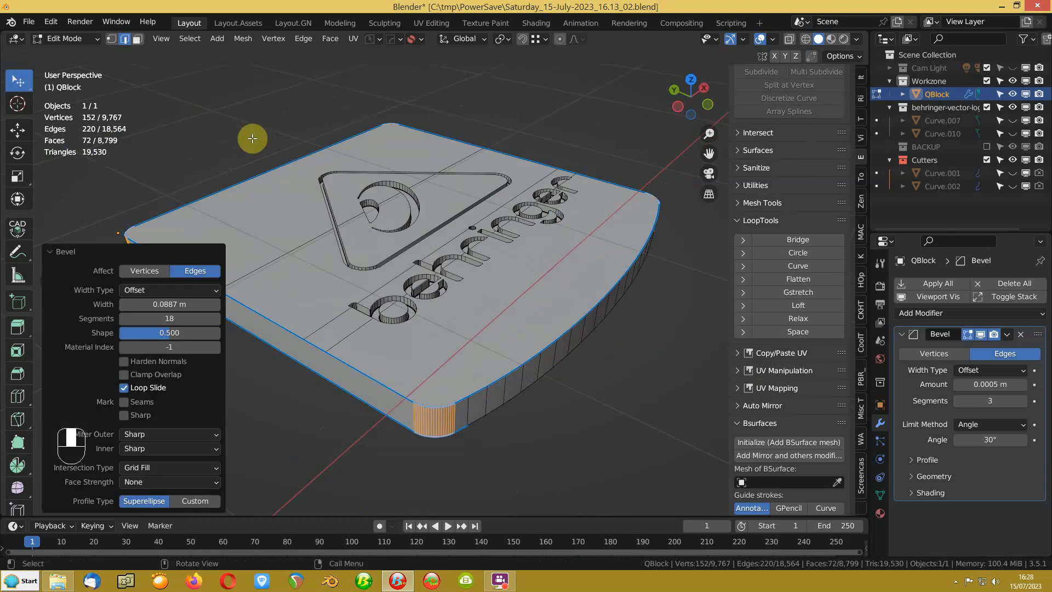
left_click(328, 355)
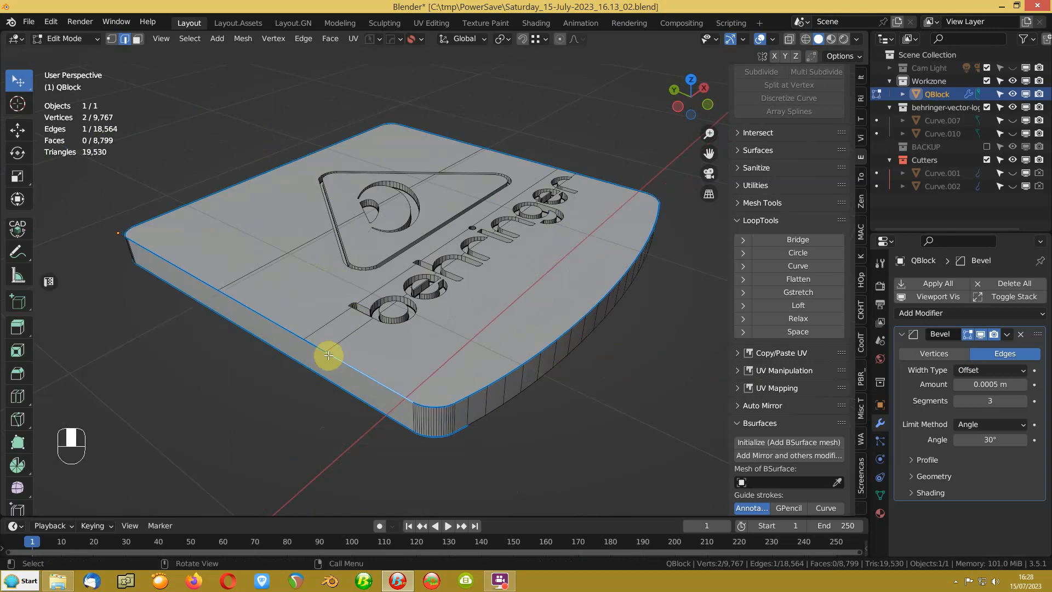
left_click(270, 322, "alt+shift")
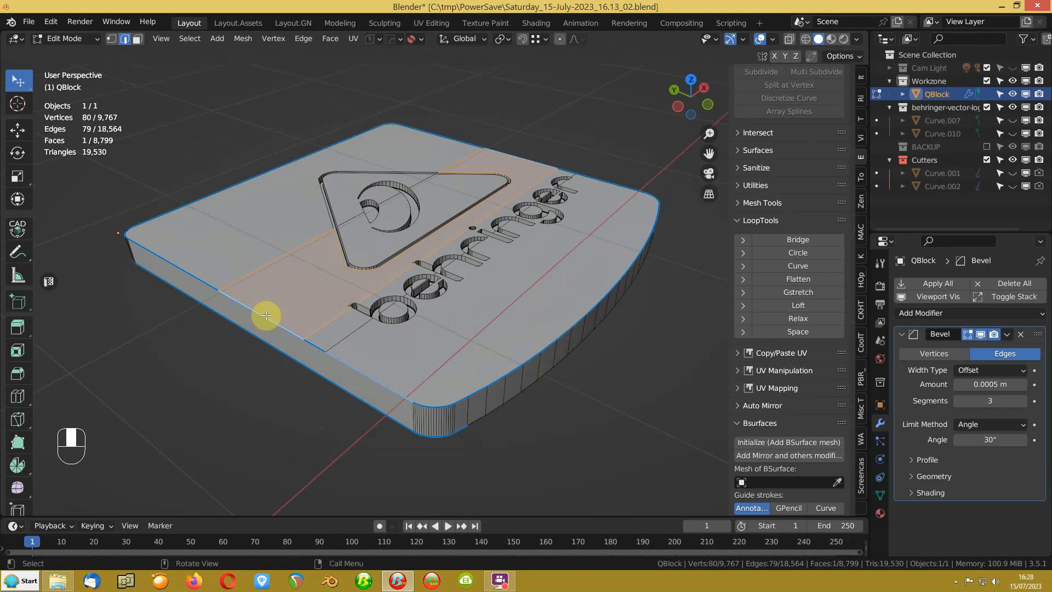
left_click(286, 329)
left_click(406, 391, "alt+shift")
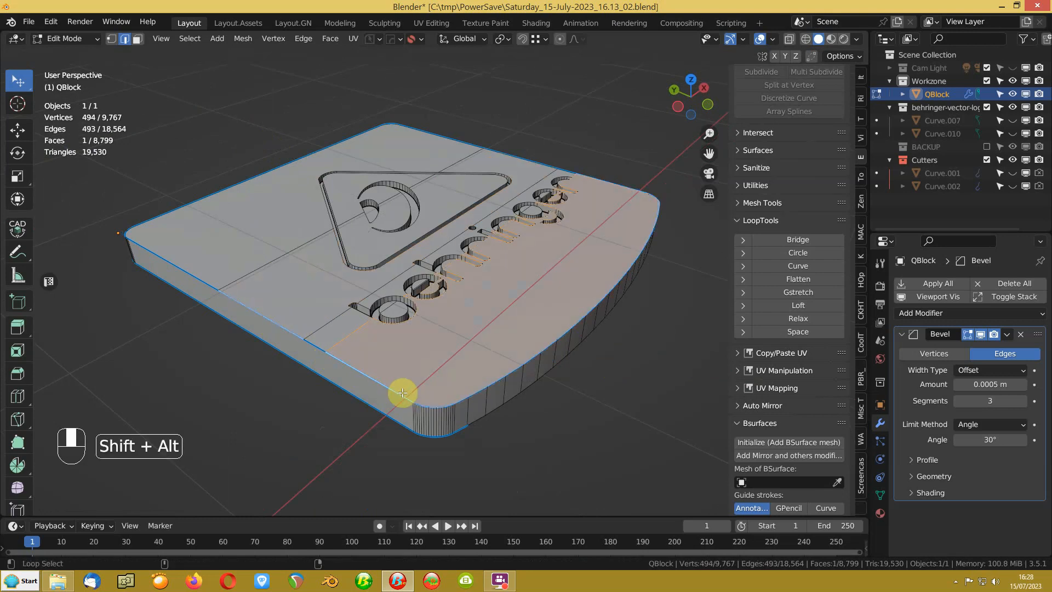
Step: Select the plate's entire upper outline edge by edge path and bevel it about 0.0376 m with 18 segments
left_click(392, 385)
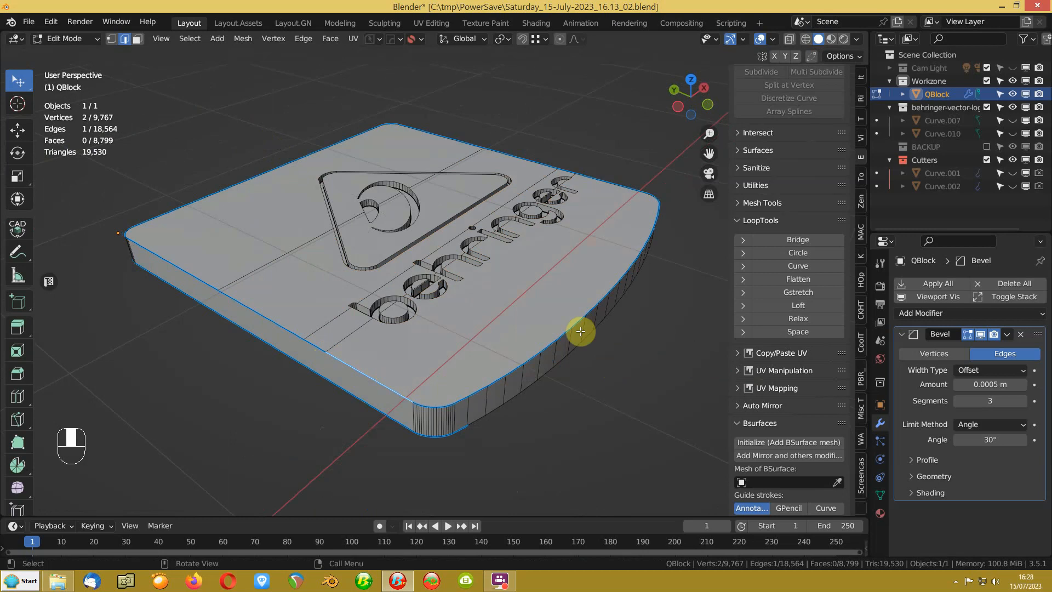
left_click(601, 301, "ctrl")
left_click(608, 190, "ctrl")
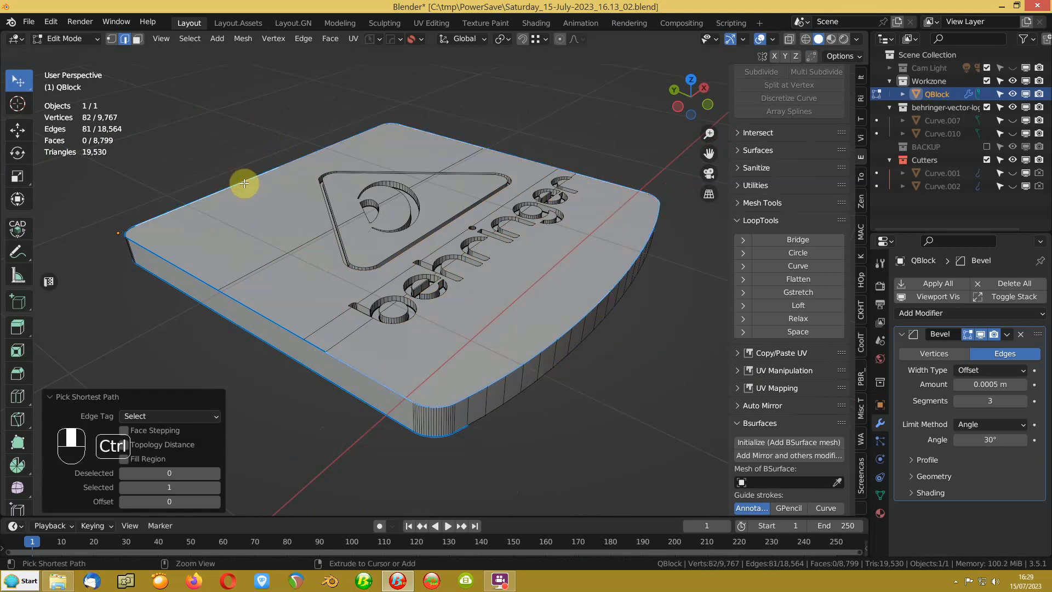
left_click(276, 318, "ctrl")
left_click(315, 341, "shift")
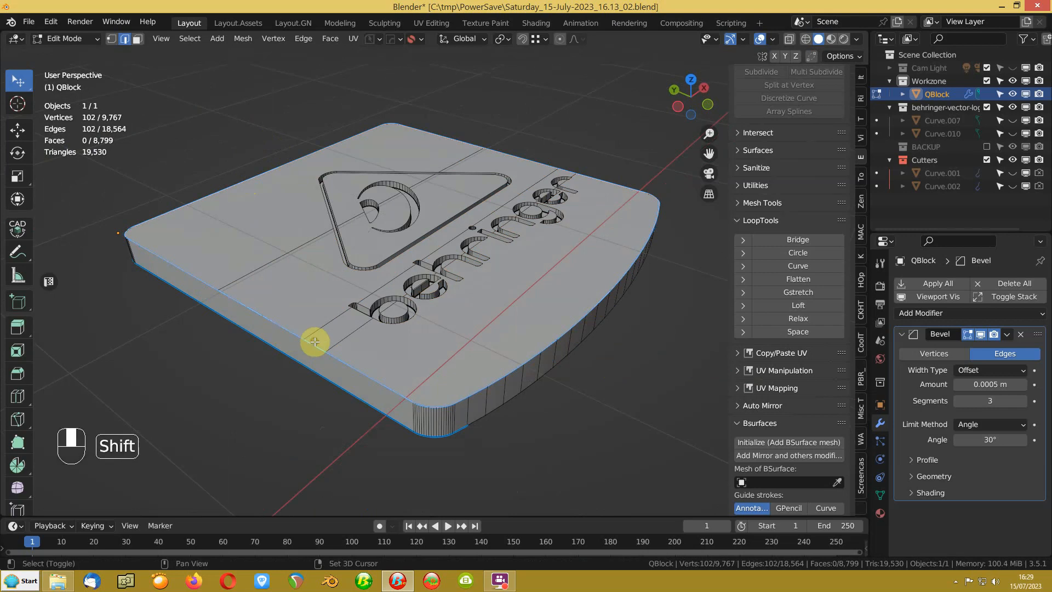
key("ctrl+b")
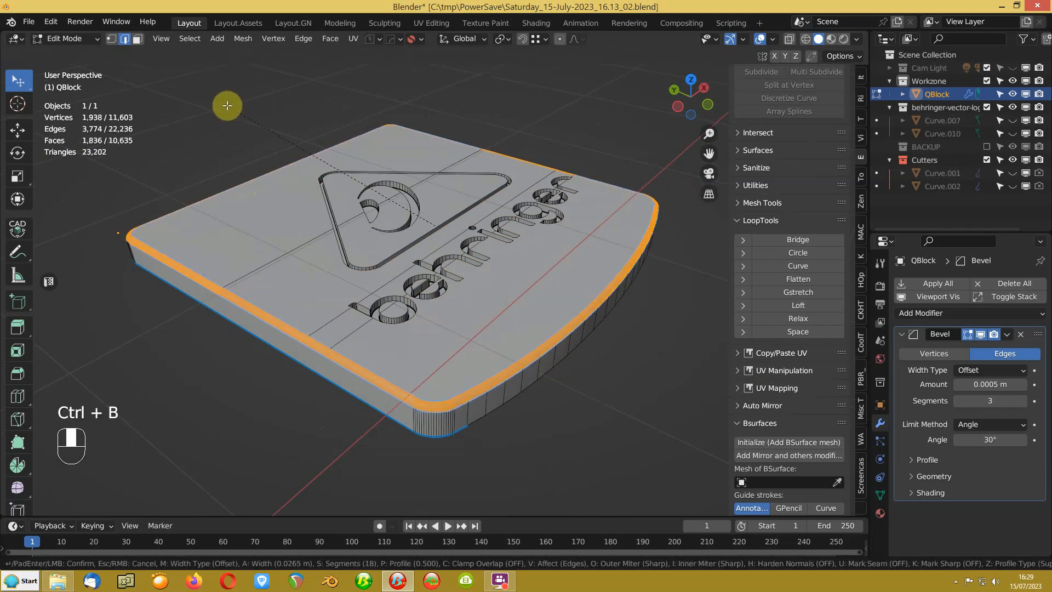
left_click(225, 105)
Step: Return to Object Mode and examine the engraved plate's rounded edges and logo from the front
key("Tab")
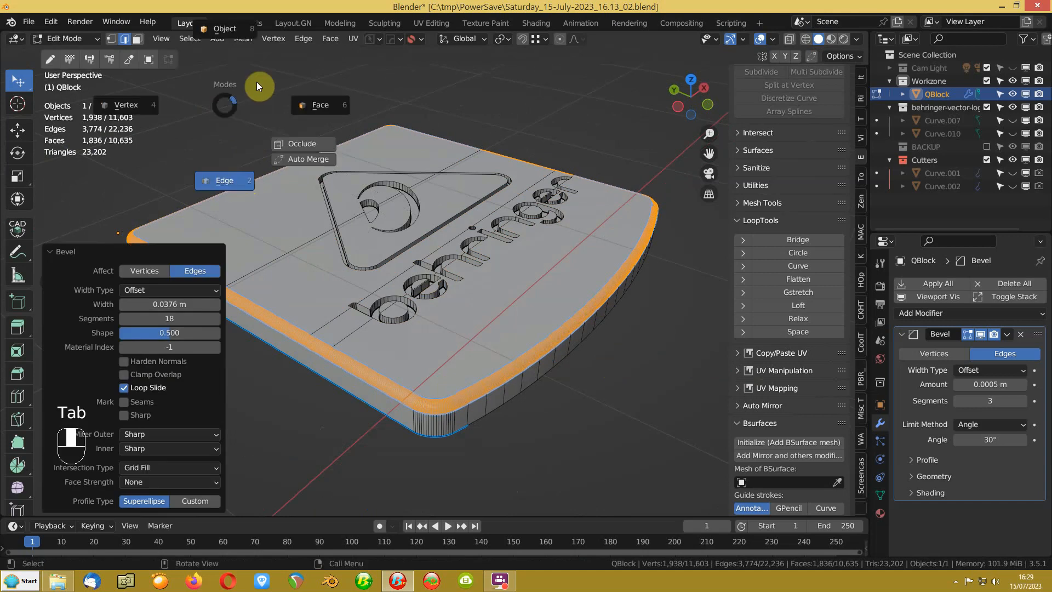
left_click(225, 32)
middle_click_drag(518, 285, 328, 227)
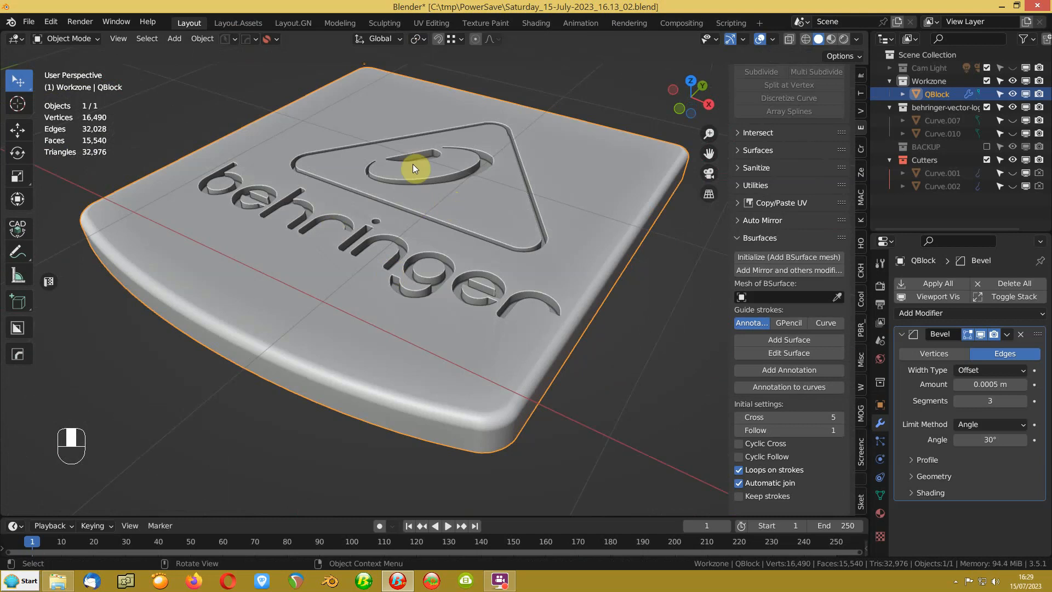
middle_click_drag(340, 117, 459, 255)
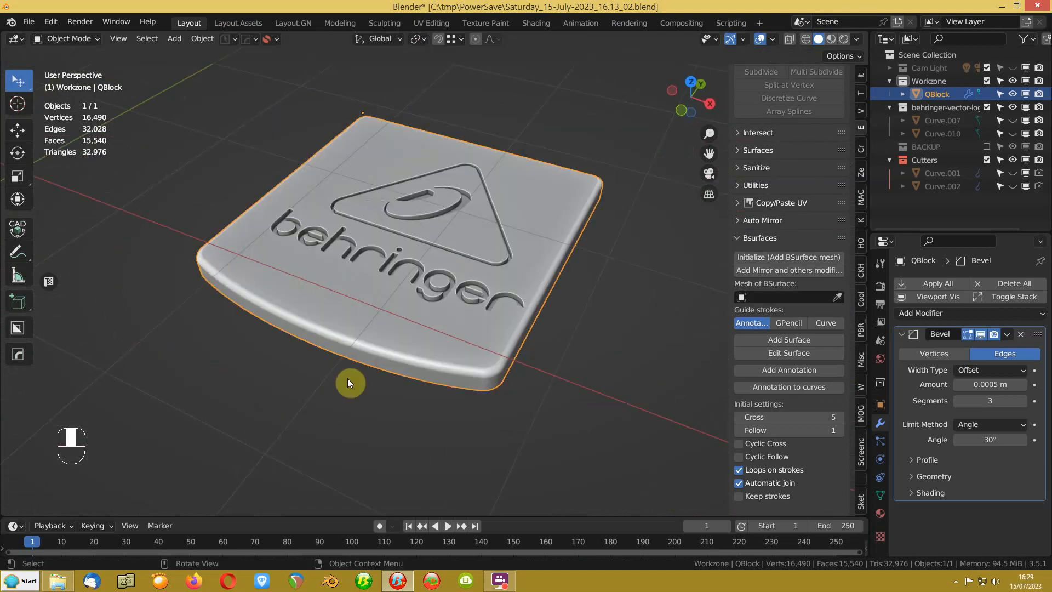
left_click(500, 580)
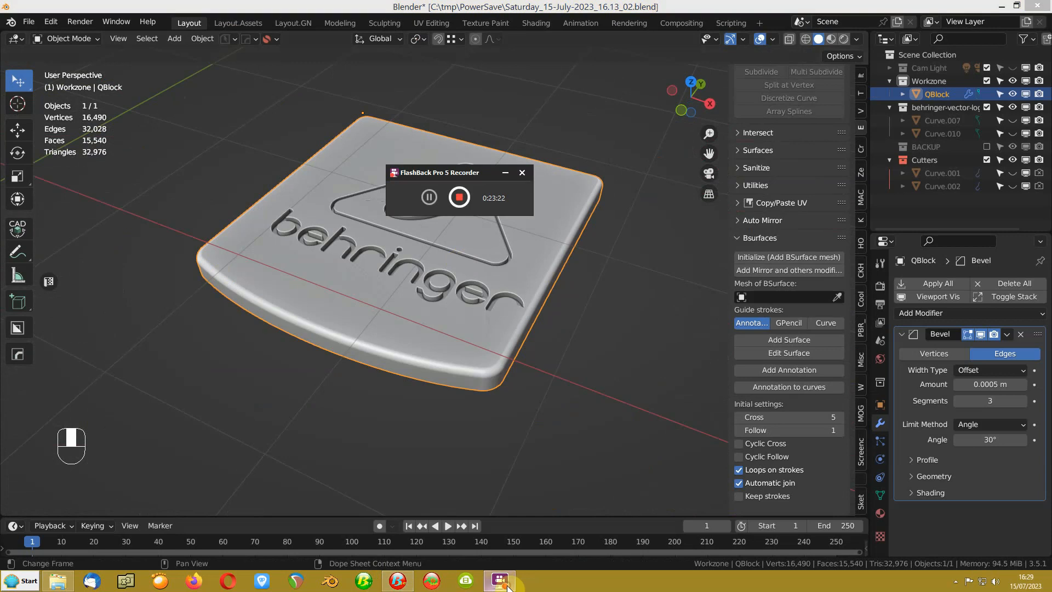